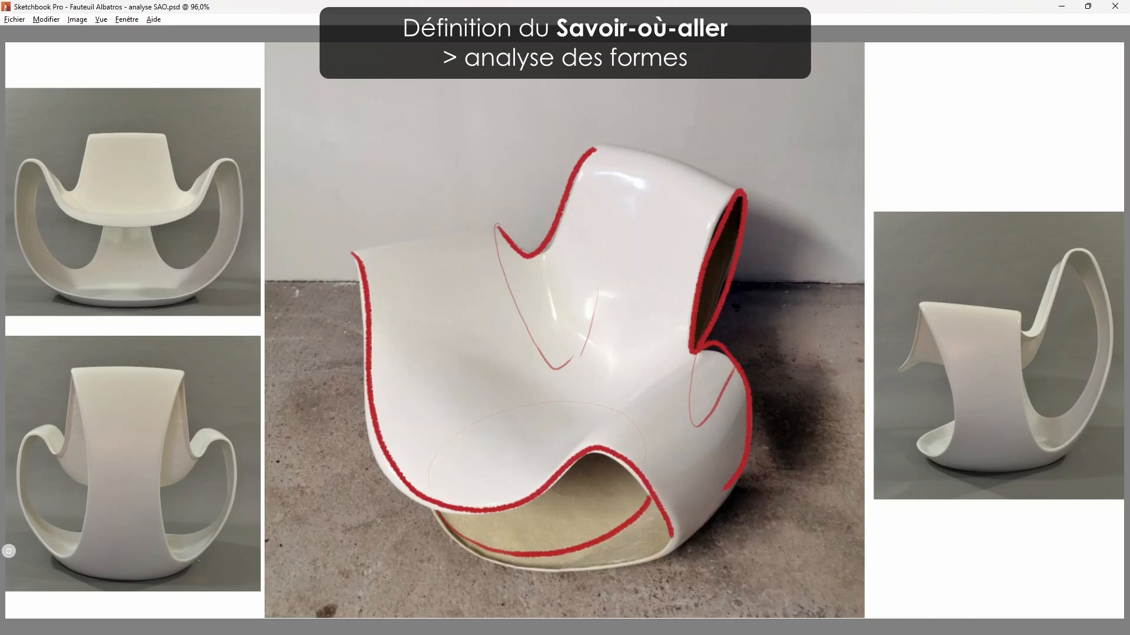
- Trace the chair's front-side section line in red and the crests of both armrests and the backrest in blue
left_click_drag(396, 321, 438, 521)
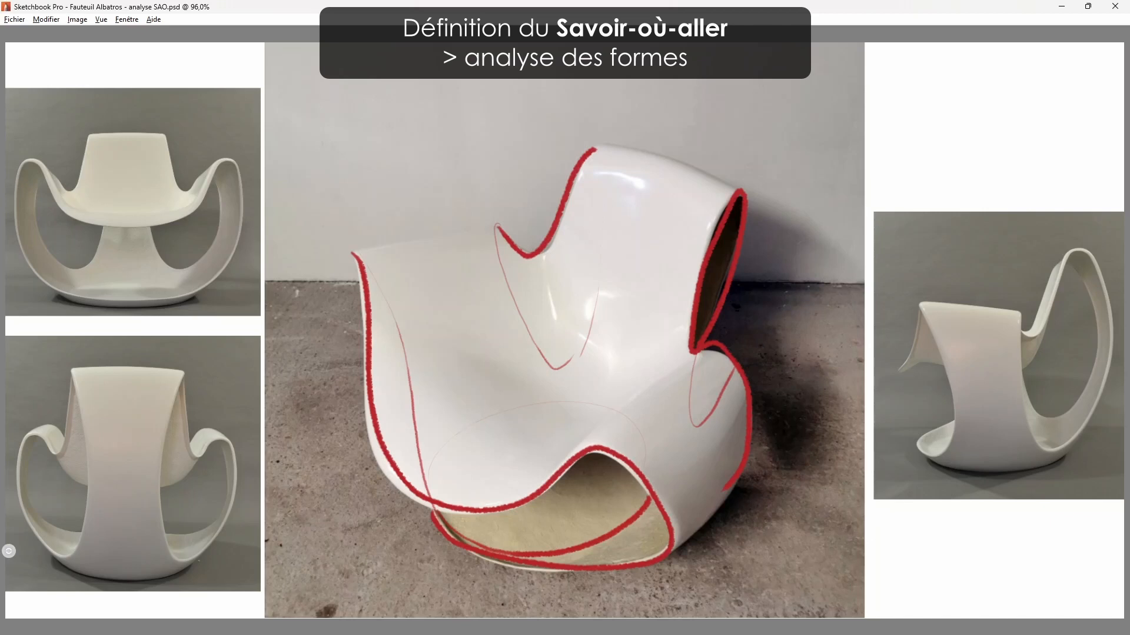
left_click_drag(353, 253, 482, 231)
left_click_drag(604, 448, 717, 348)
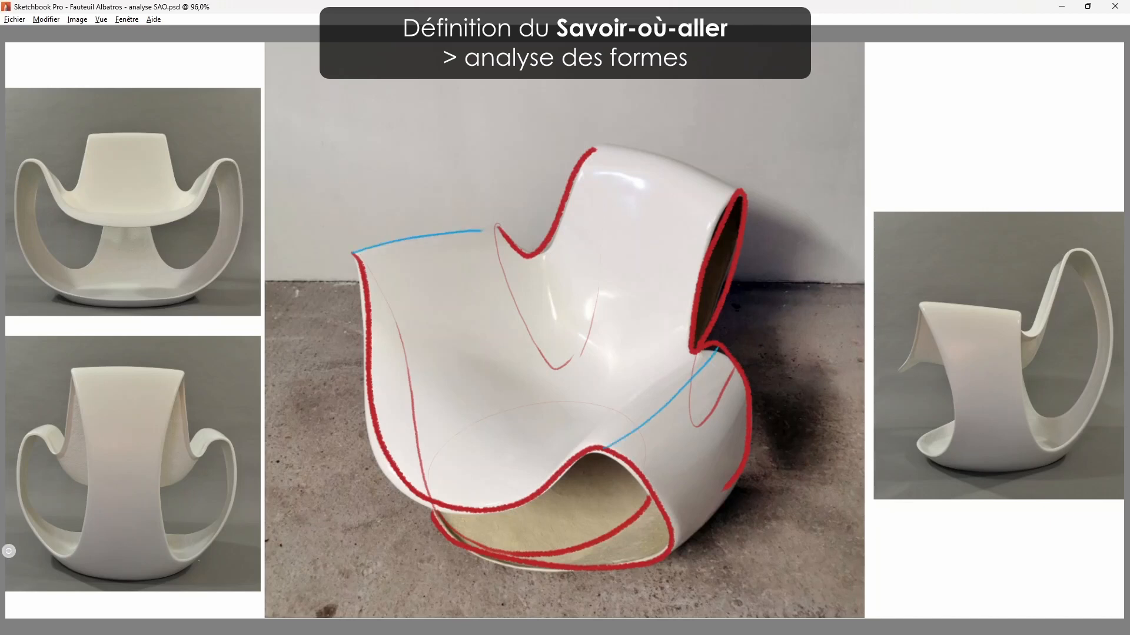
left_click_drag(597, 149, 749, 188)
- Draw blue section curves down the middle of the backrest and seat and across the seat from armrest to armrest
mouse_move(666, 158)
left_mouse_down()
mouse_move(643, 174)
mouse_move(616, 312)
mouse_move(464, 447)
mouse_move(434, 495)
left_mouse_up()
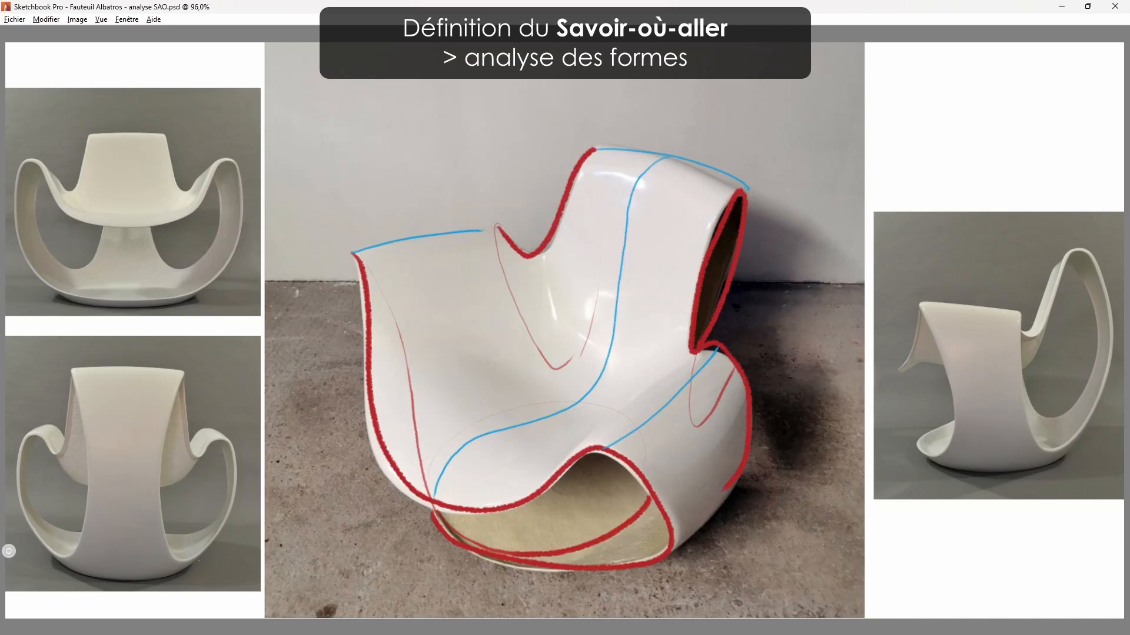
mouse_move(696, 531)
left_mouse_down()
mouse_move(706, 494)
mouse_move(646, 395)
left_mouse_up()
mouse_move(413, 239)
left_mouse_down()
mouse_move(445, 337)
mouse_move(595, 426)
mouse_move(625, 406)
left_mouse_up()
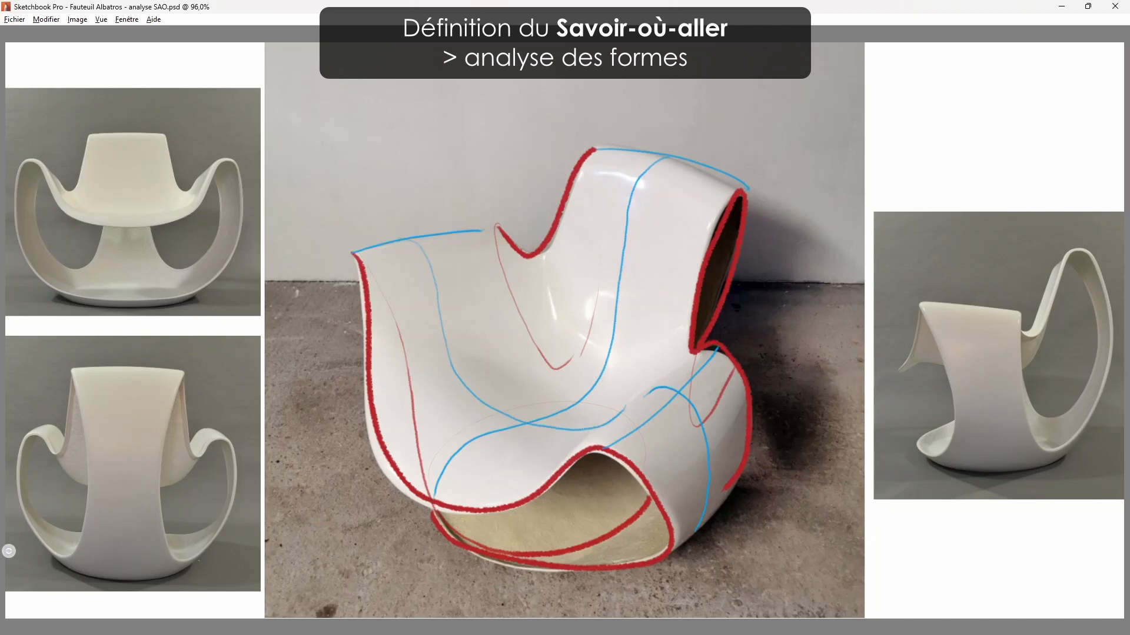
- Draw grey transition lines where both armrests and the backrest sides blend into the seat
mouse_move(486, 229)
left_mouse_down()
mouse_move(524, 277)
mouse_move(565, 391)
mouse_move(621, 407)
left_mouse_up()
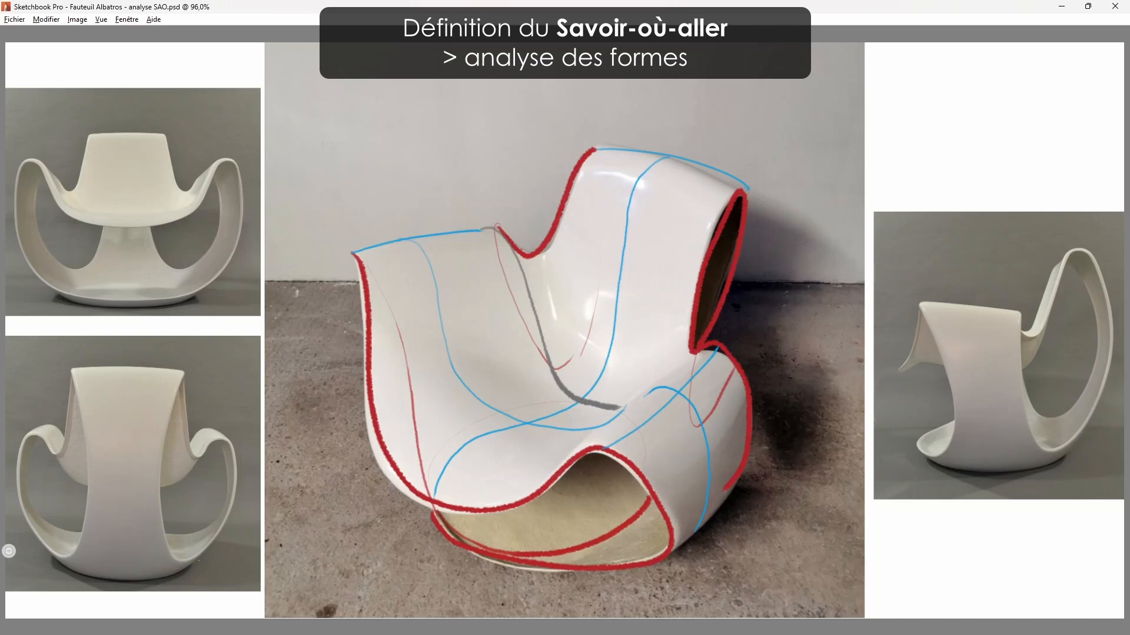
mouse_move(690, 353)
left_mouse_down()
mouse_move(661, 415)
mouse_move(623, 415)
left_mouse_up()
left_click_drag(564, 194, 543, 340)
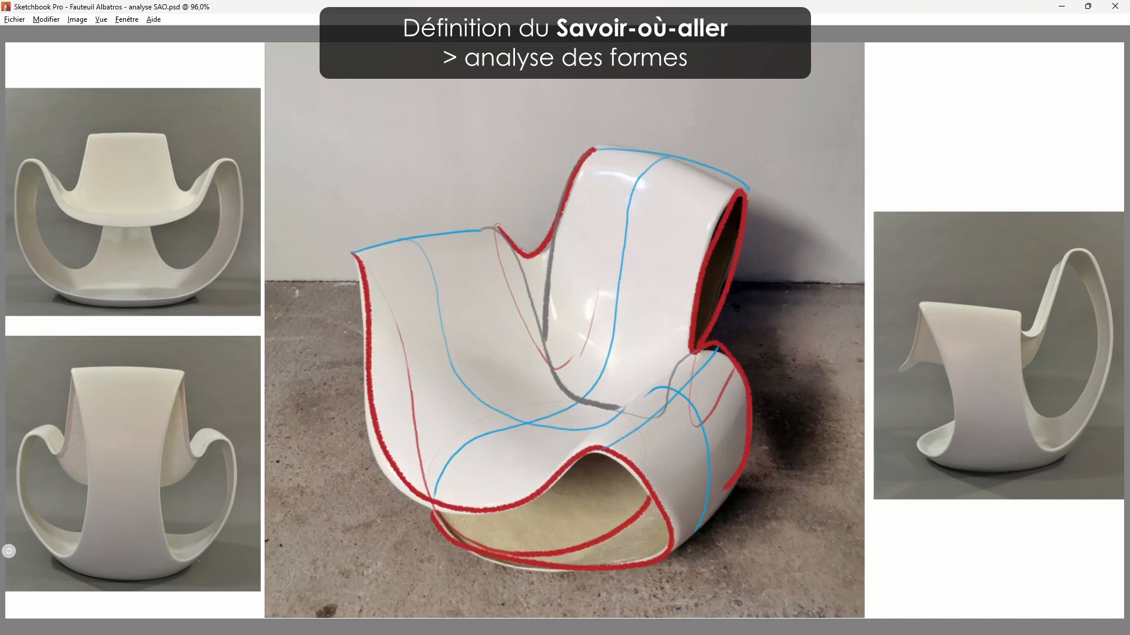
left_click_drag(737, 197, 698, 353)
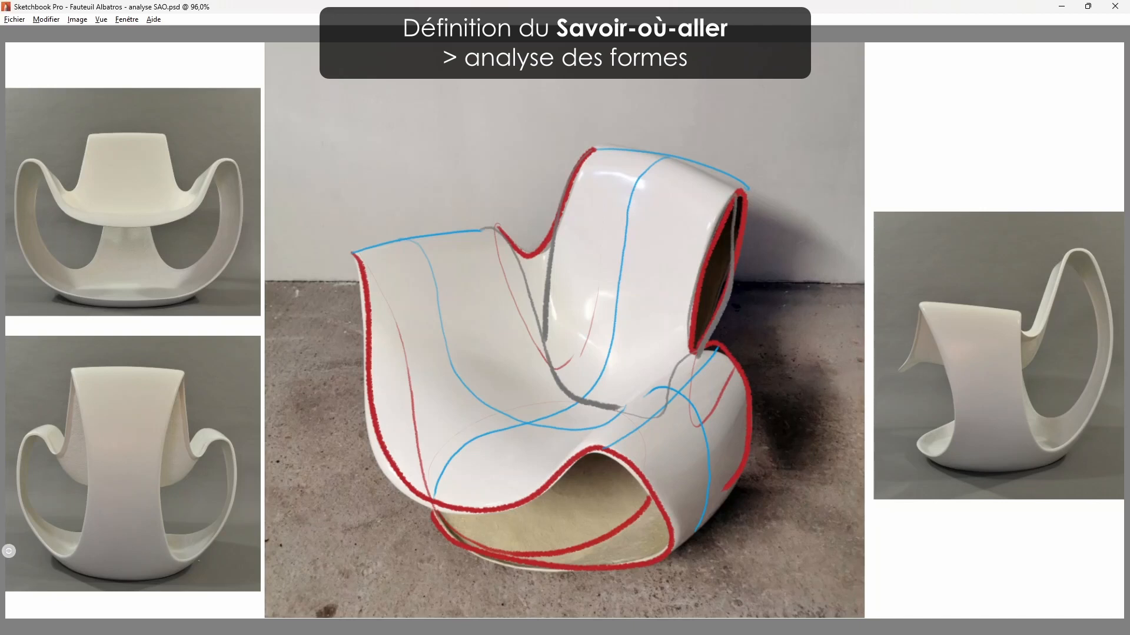
- Sketch grey contour lines across the left armrest, the seat front and the outer face of the right armrest
left_click_drag(512, 278, 369, 334)
mouse_move(521, 341)
left_mouse_down()
mouse_move(476, 359)
mouse_move(395, 466)
left_mouse_up()
left_click_drag(551, 417, 434, 507)
left_click_drag(706, 417, 646, 468)
left_click_drag(687, 489, 663, 509)
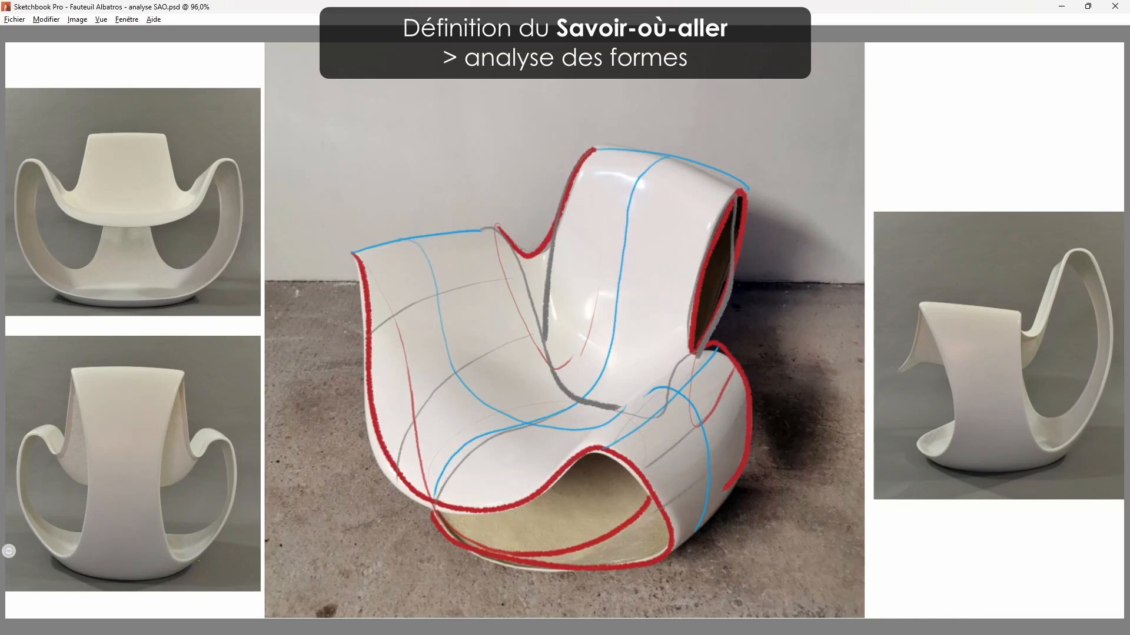
- Sketch grey contour lines across the backrest from its top to the seat, plus short ones inside its right-hand opening
left_click_drag(582, 177, 704, 217)
left_click_drag(602, 232, 704, 257)
left_click_drag(609, 271, 690, 305)
left_click_drag(586, 296, 680, 339)
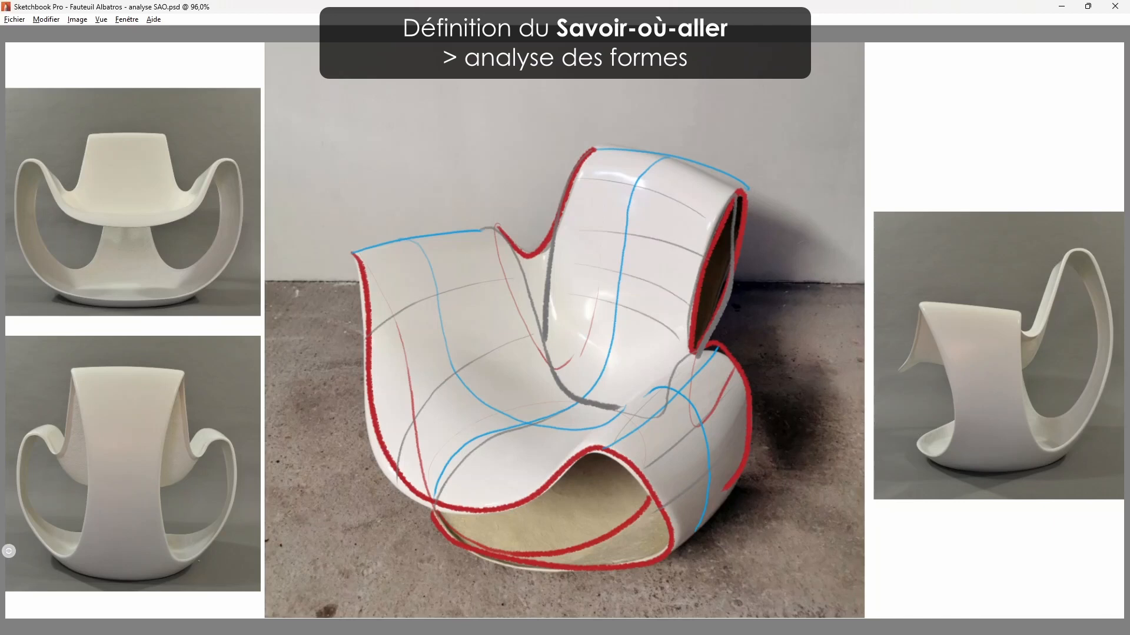
left_click_drag(577, 339, 647, 369)
left_click_drag(709, 252, 723, 255)
left_click_drag(700, 274, 719, 283)
- Mark in green the crease between the left armrest and the backrest, with hatching, edge lines and a loop around it
left_click_drag(546, 257, 521, 264)
left_click_drag(540, 274, 527, 279)
left_click_drag(543, 284, 533, 286)
left_click_drag(501, 236, 547, 355)
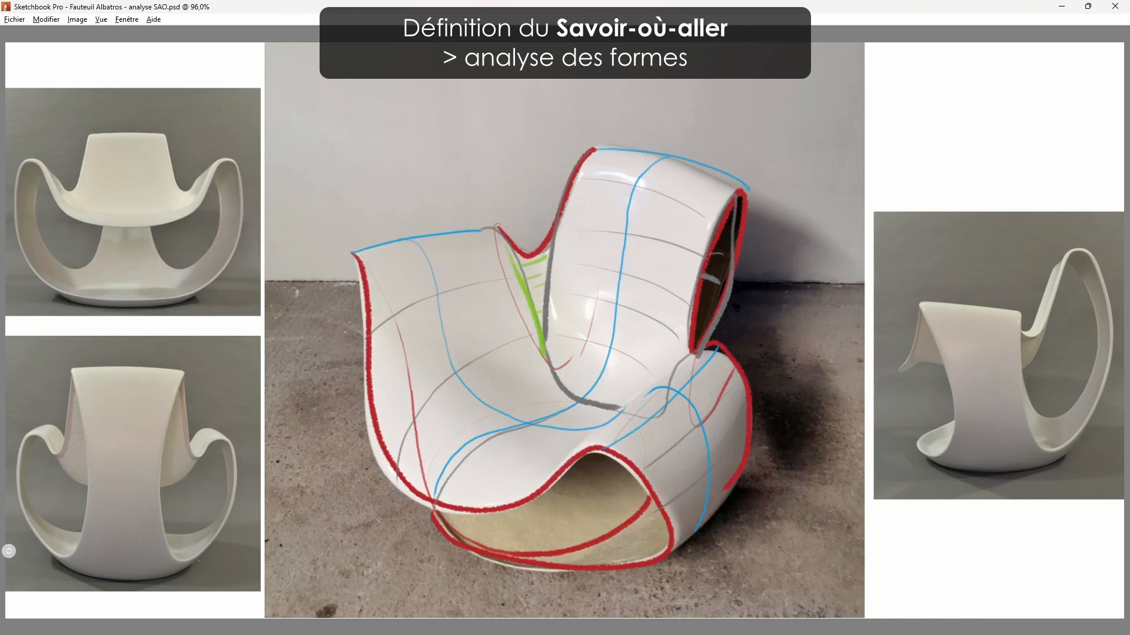
left_click_drag(560, 226, 546, 353)
left_click_drag(485, 251, 497, 323)
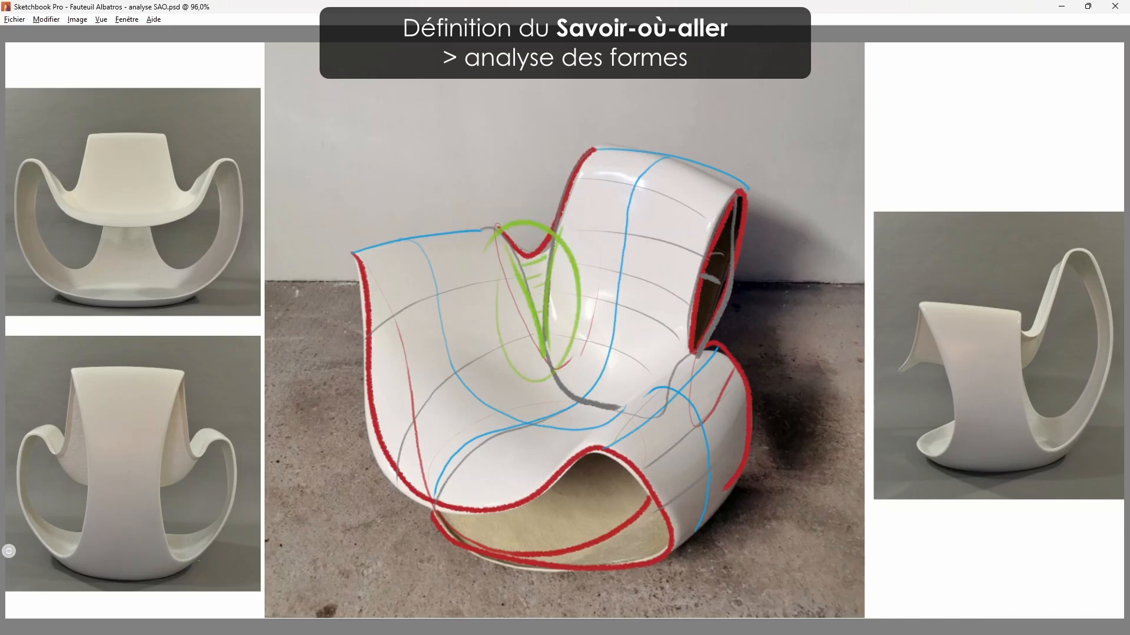
- Highlight in green the junction of the backrest and right armrest and the fold at the back of the seat
left_click_drag(700, 260, 693, 290)
left_click_drag(705, 345, 680, 372)
left_click_drag(537, 366, 636, 417)
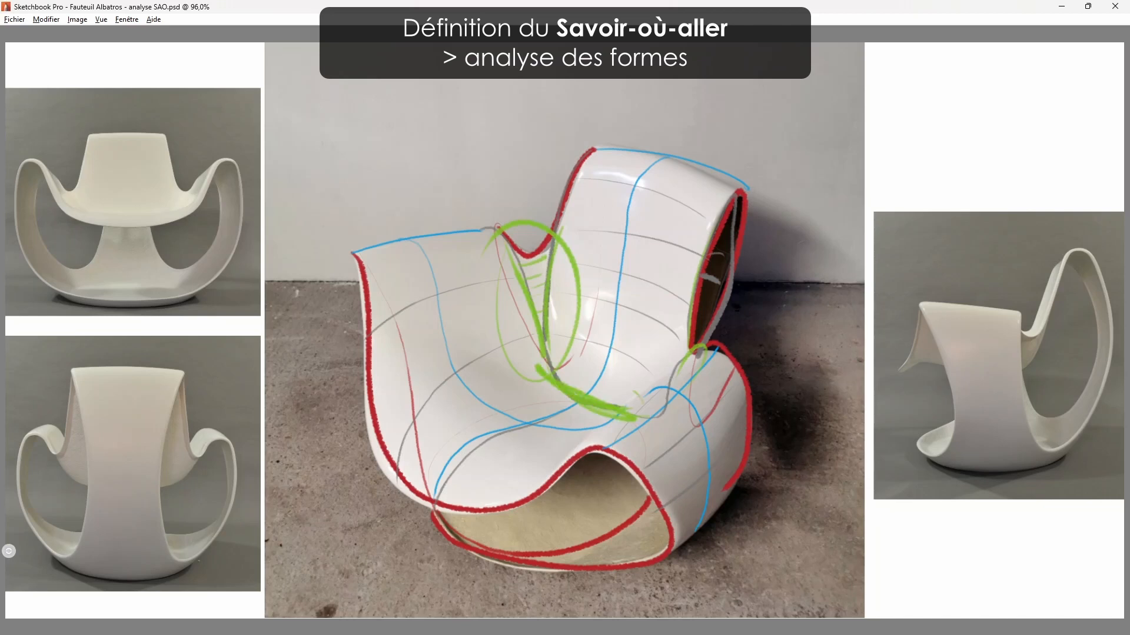
left_click_drag(547, 347, 523, 370)
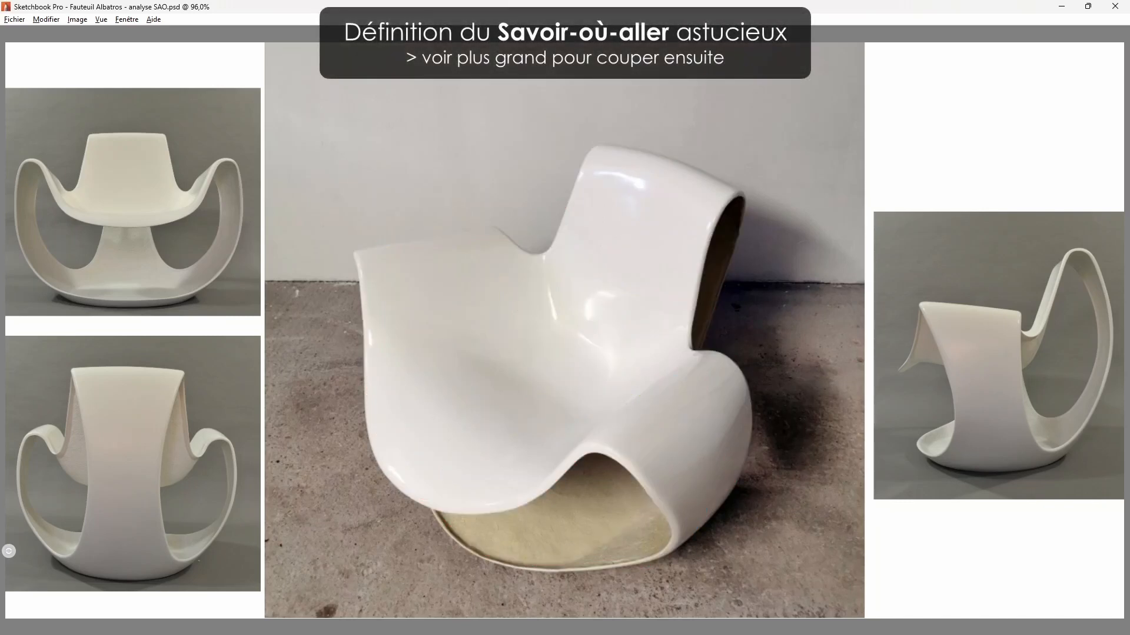
- Sketch in grey the enlarged uncut rim of the shell, linking the armrest crests, the backrest top and the seat front
left_click_drag(365, 252, 487, 232)
left_click_drag(611, 445, 717, 359)
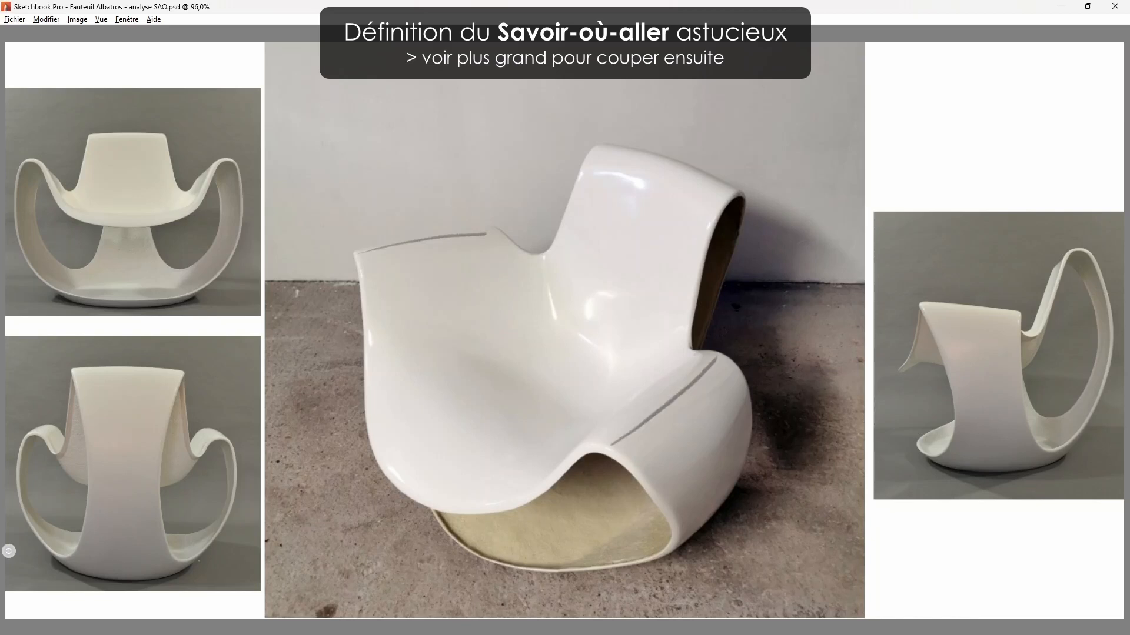
left_click_drag(593, 149, 726, 188)
mouse_move(728, 187)
left_mouse_down()
mouse_move(740, 235)
mouse_move(736, 324)
mouse_move(703, 368)
left_mouse_up()
mouse_move(486, 233)
left_mouse_down()
mouse_move(511, 227)
mouse_move(602, 149)
left_mouse_up()
mouse_move(356, 256)
left_mouse_down()
mouse_move(346, 280)
mouse_move(516, 522)
left_mouse_up()
left_click_drag(612, 442, 516, 522)
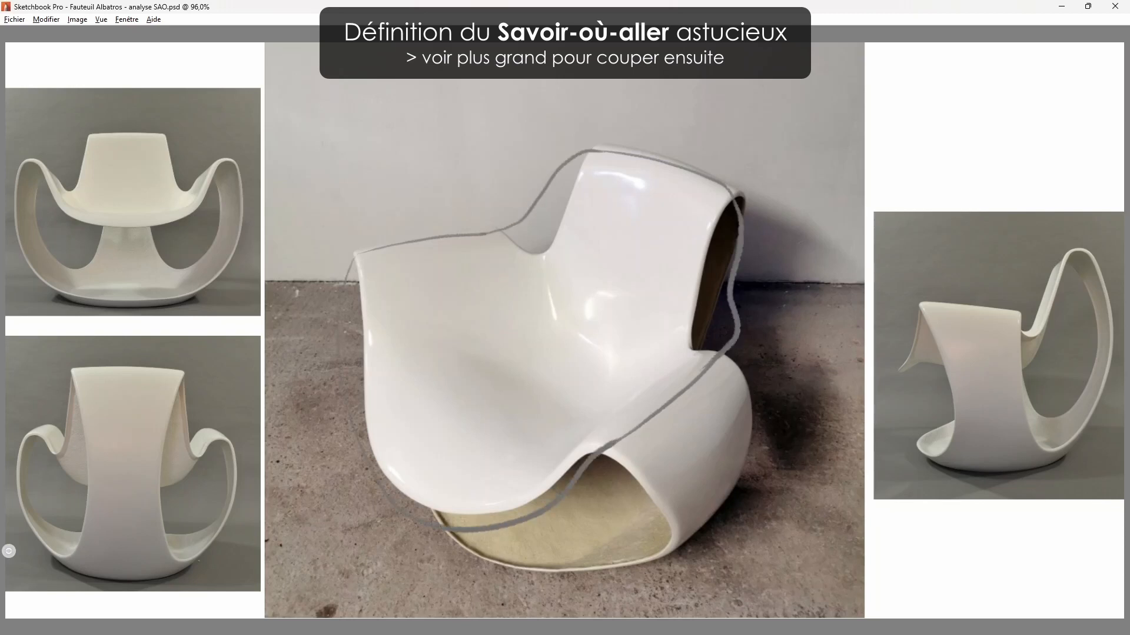
- Draw grey section curves down the centre of the shell, around the base and across the seat over both armrests
mouse_move(669, 165)
left_mouse_down()
mouse_move(634, 208)
mouse_move(617, 282)
mouse_move(577, 357)
mouse_move(486, 397)
mouse_move(414, 471)
mouse_move(412, 504)
mouse_move(589, 428)
left_mouse_up()
mouse_move(495, 558)
left_mouse_down()
mouse_move(623, 542)
mouse_move(640, 508)
left_mouse_up()
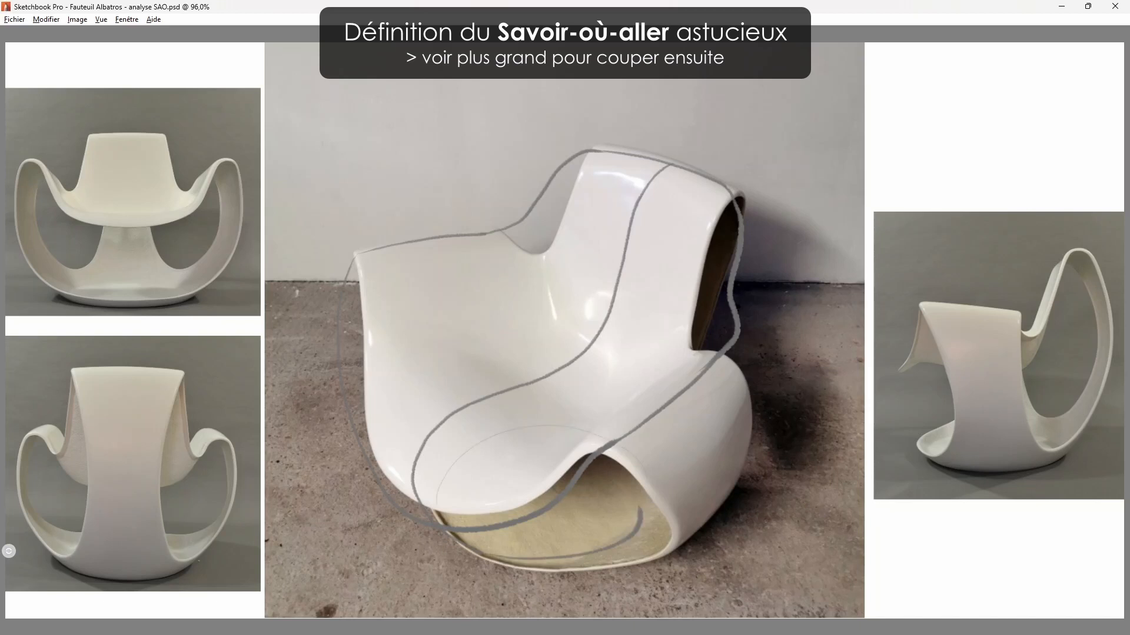
mouse_move(711, 474)
left_mouse_down()
mouse_move(709, 443)
mouse_move(669, 381)
mouse_move(649, 393)
left_mouse_up()
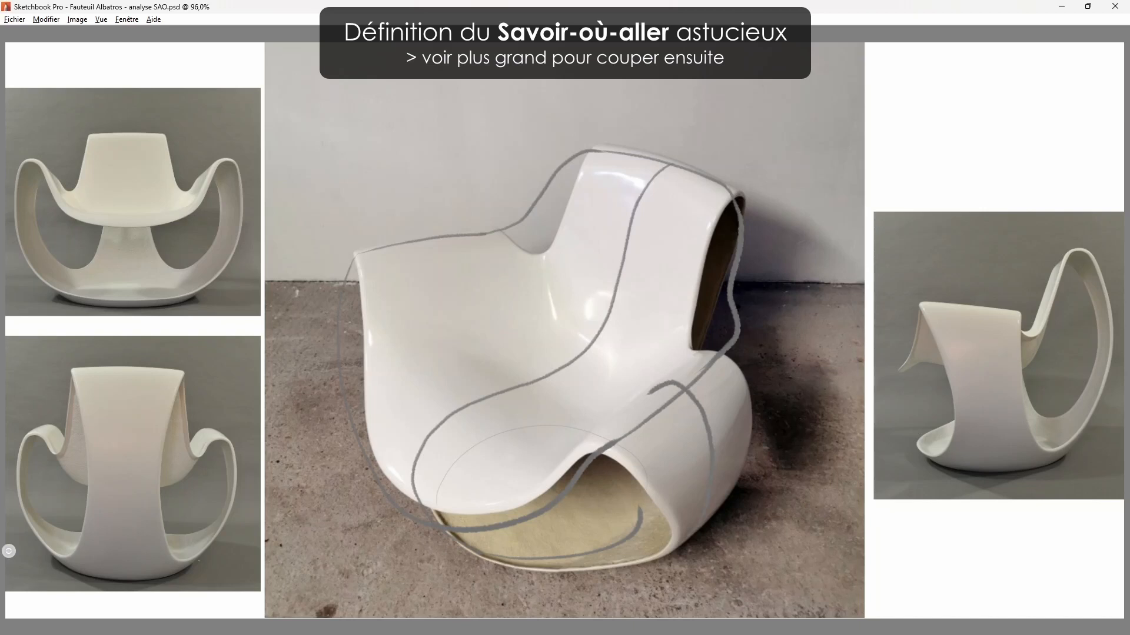
mouse_move(400, 245)
left_mouse_down()
mouse_move(462, 280)
mouse_move(474, 396)
mouse_move(603, 447)
left_mouse_up()
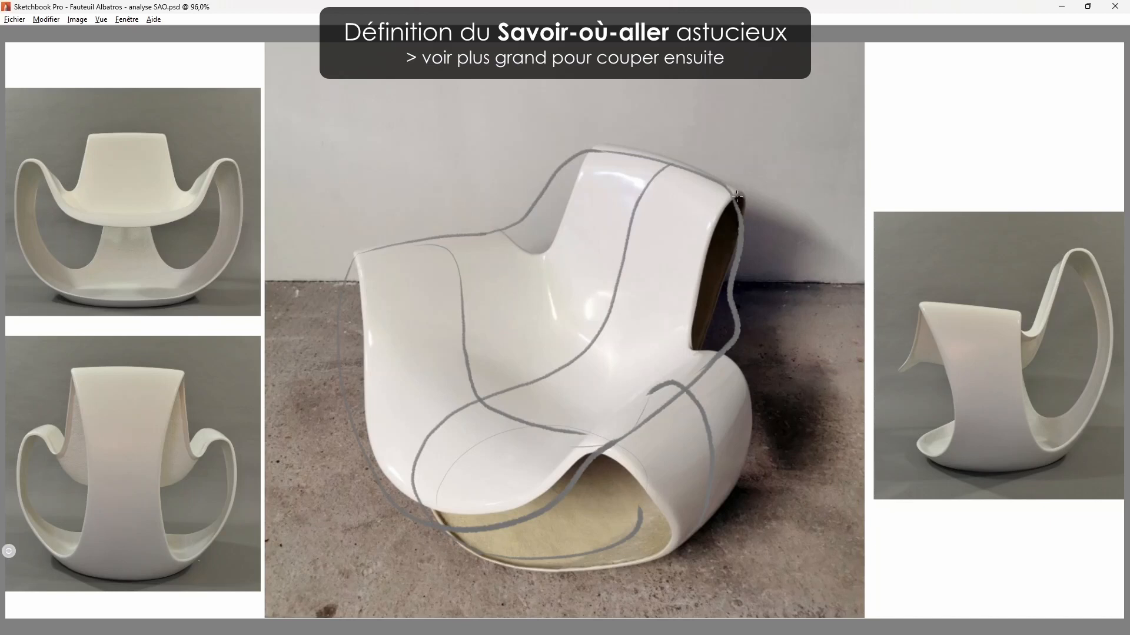
- Outline the enlarged shell's outer sides, fill the added areas around the chair with white, and clear the selection
mouse_move(736, 196)
left_mouse_down()
mouse_move(760, 318)
mouse_move(678, 509)
left_mouse_up()
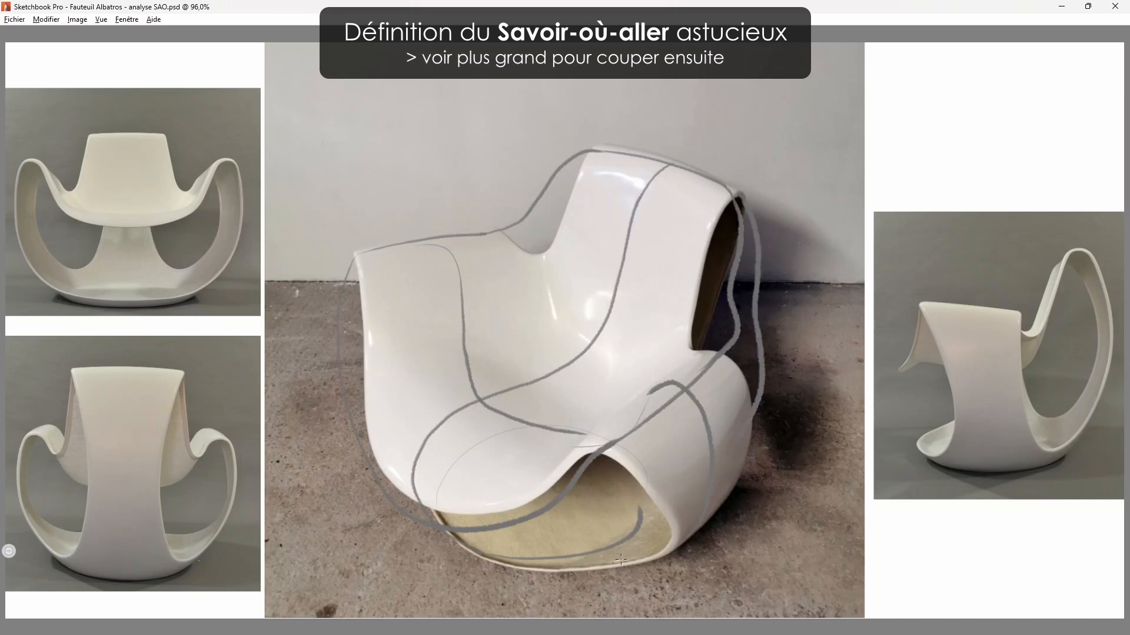
mouse_move(356, 260)
left_mouse_down()
mouse_move(423, 517)
mouse_move(727, 508)
left_mouse_up()
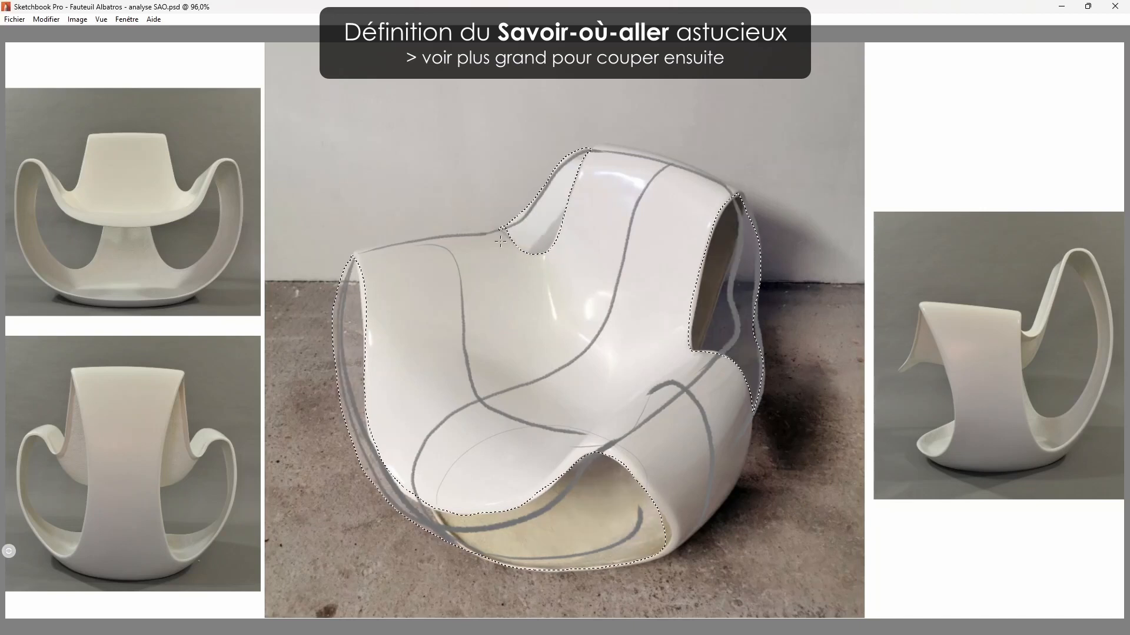
mouse_move(724, 242)
left_mouse_down()
mouse_move(719, 329)
mouse_move(733, 353)
mouse_move(749, 329)
left_mouse_up()
mouse_move(351, 282)
left_mouse_down()
mouse_move(359, 353)
mouse_move(588, 500)
mouse_move(530, 530)
mouse_move(618, 483)
mouse_move(519, 536)
left_mouse_up()
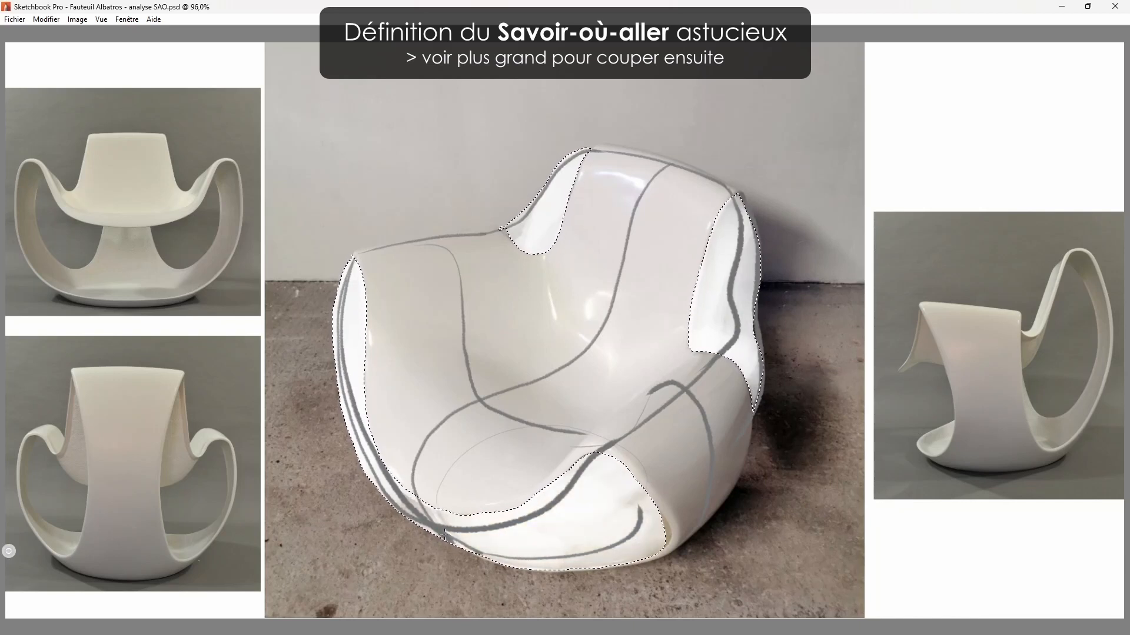
key("ctrl+d")
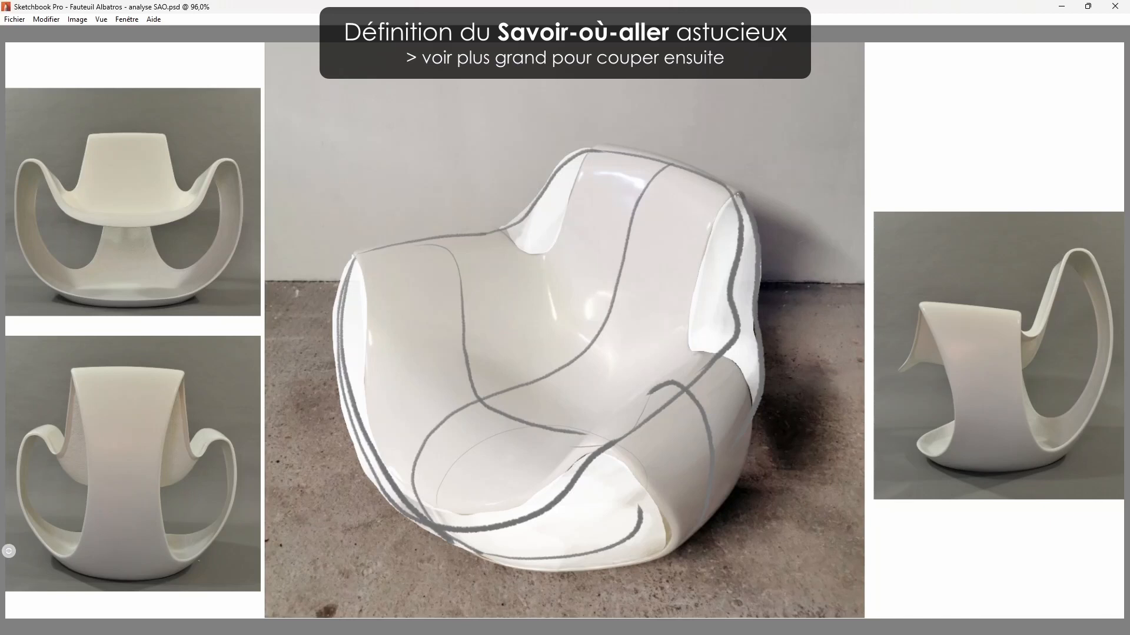
- Trace in green the cut-out edges on both sides of the backrest, the left armrest and the front opening
mouse_move(747, 183)
left_mouse_down()
mouse_move(700, 267)
mouse_move(715, 353)
mouse_move(757, 416)
left_mouse_up()
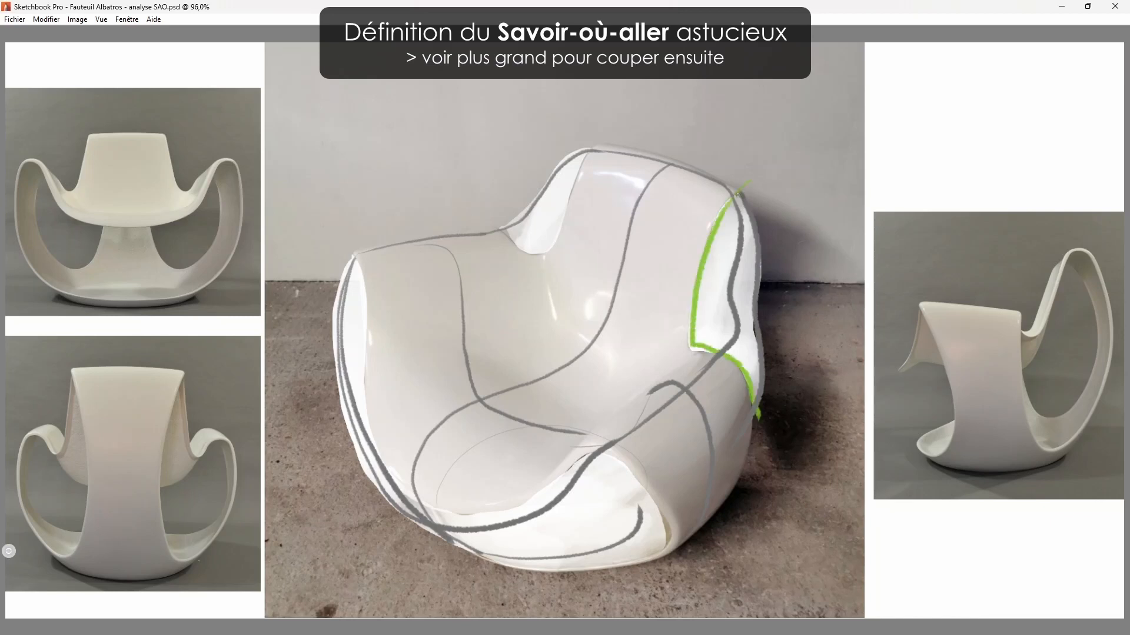
mouse_move(596, 135)
left_mouse_down()
mouse_move(562, 235)
mouse_move(484, 230)
left_mouse_up()
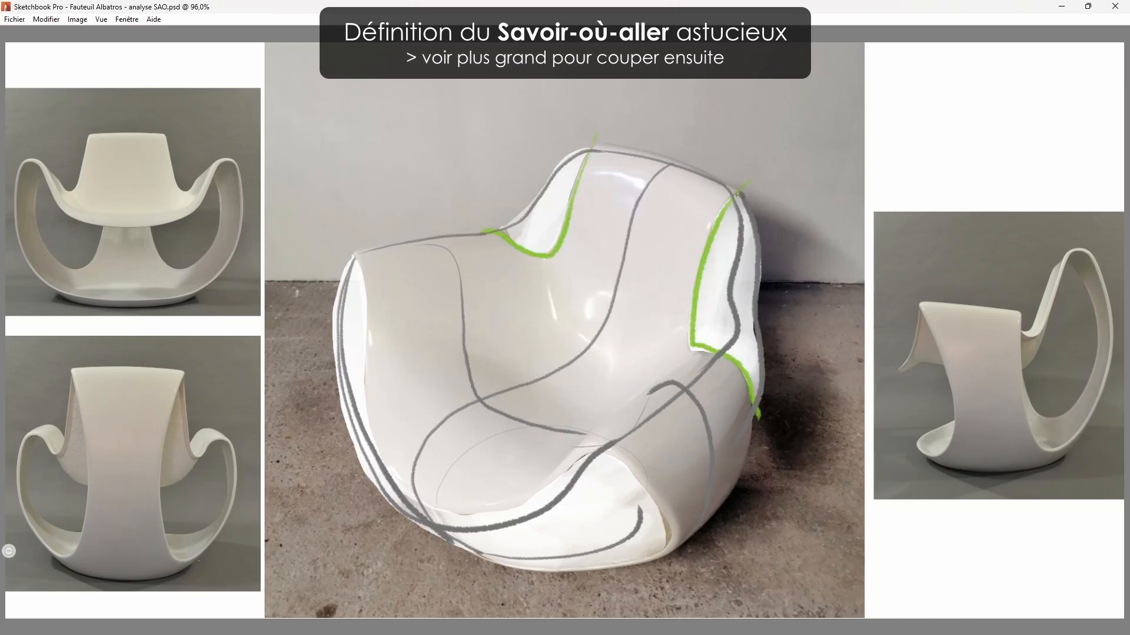
mouse_move(340, 274)
left_mouse_down()
mouse_move(391, 488)
mouse_move(465, 525)
mouse_move(595, 450)
mouse_move(681, 540)
left_mouse_up()
left_click_drag(609, 458, 541, 579)
mouse_move(340, 266)
left_mouse_down()
mouse_move(347, 369)
mouse_move(586, 567)
left_mouse_up()
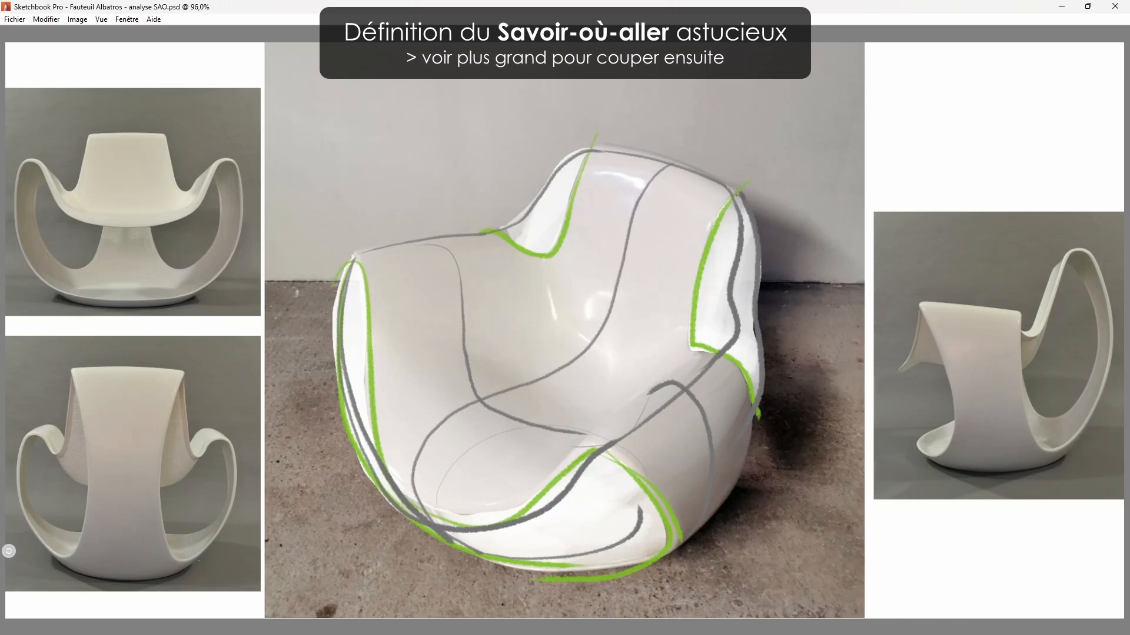
- Draw a red base loop and red section curves along the backrest and both armrests, meeting at the seat centre
mouse_move(448, 536)
left_mouse_down()
mouse_move(613, 532)
mouse_move(434, 519)
left_mouse_up()
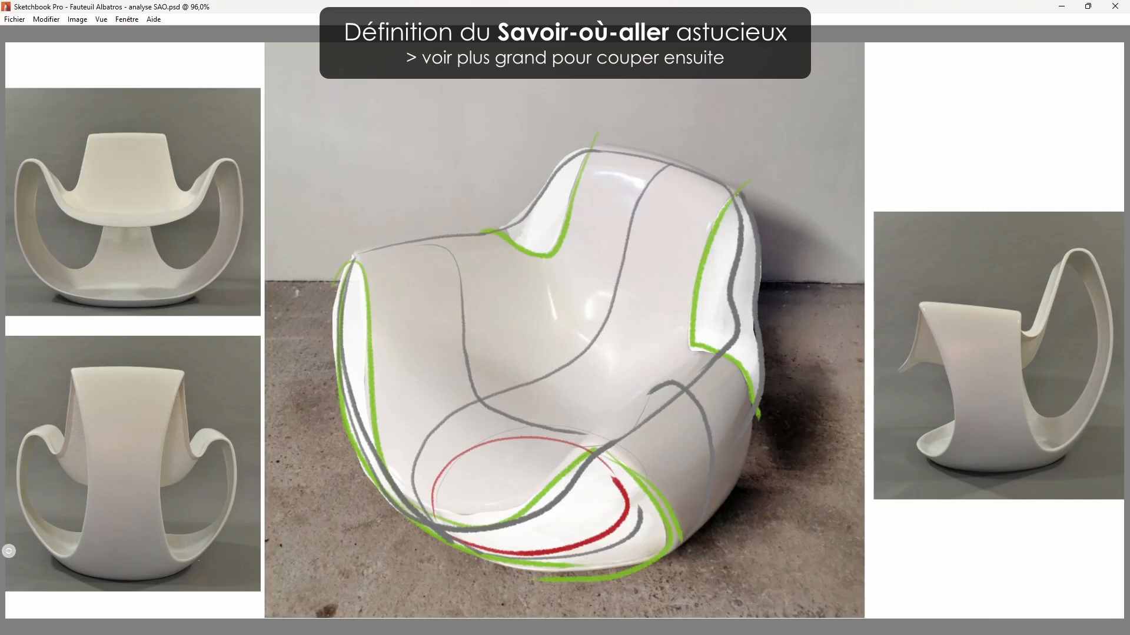
mouse_move(589, 447)
left_mouse_down()
mouse_move(633, 386)
mouse_move(711, 186)
mouse_move(653, 203)
mouse_move(612, 327)
mouse_move(521, 386)
mouse_move(528, 395)
left_mouse_up()
mouse_move(435, 522)
left_mouse_down()
mouse_move(405, 439)
mouse_move(534, 375)
left_mouse_up()
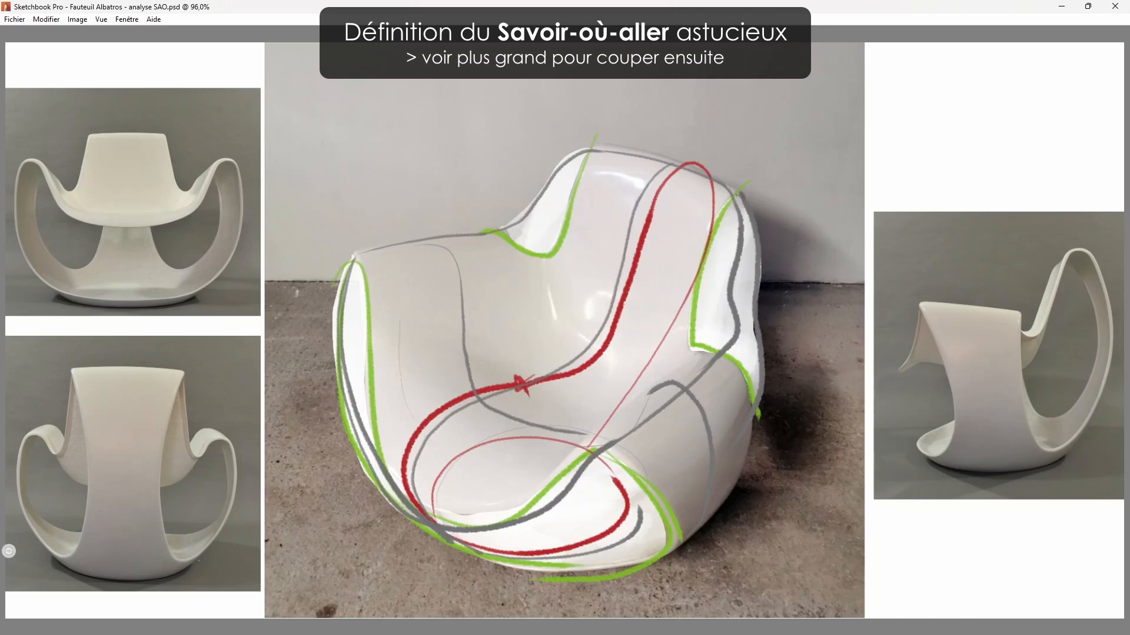
left_click_drag(437, 240, 519, 382)
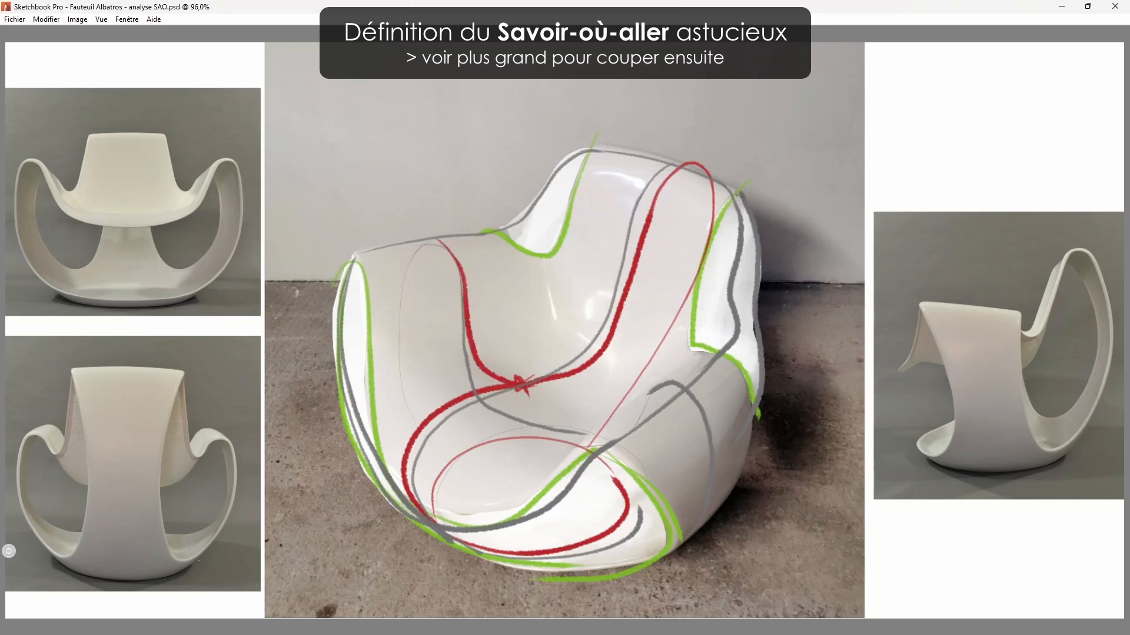
mouse_move(636, 534)
left_mouse_down()
mouse_move(650, 537)
mouse_move(658, 388)
mouse_move(521, 388)
left_mouse_up()
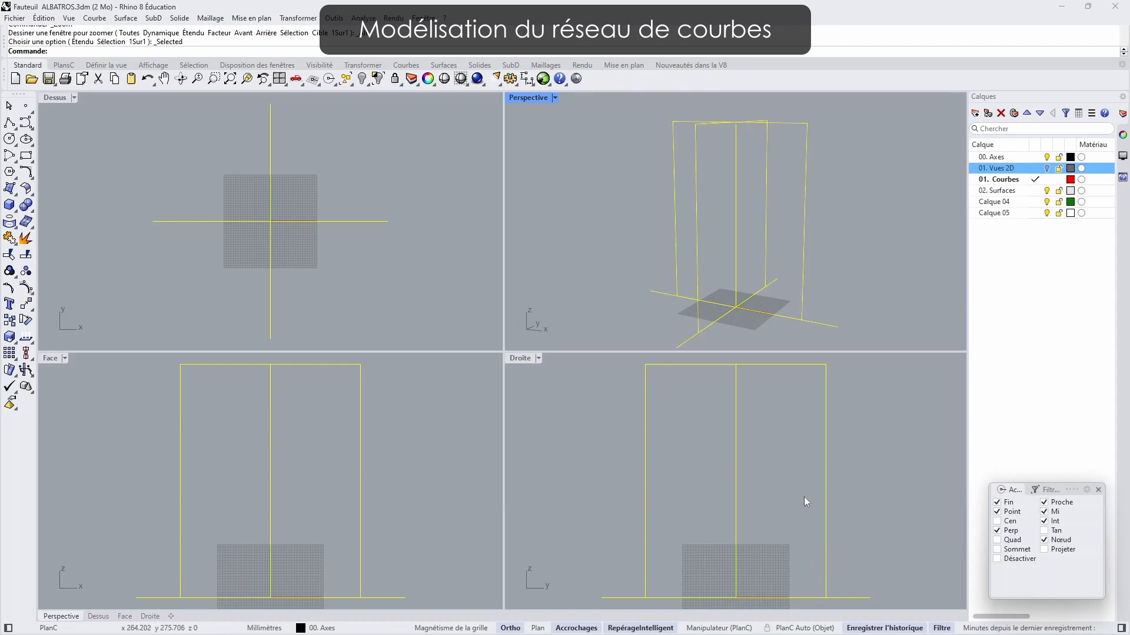
- In Rhino, show the 01. Vues 2D layer and draw a circle on the ground plane centred on the origin
left_click(1047, 168)
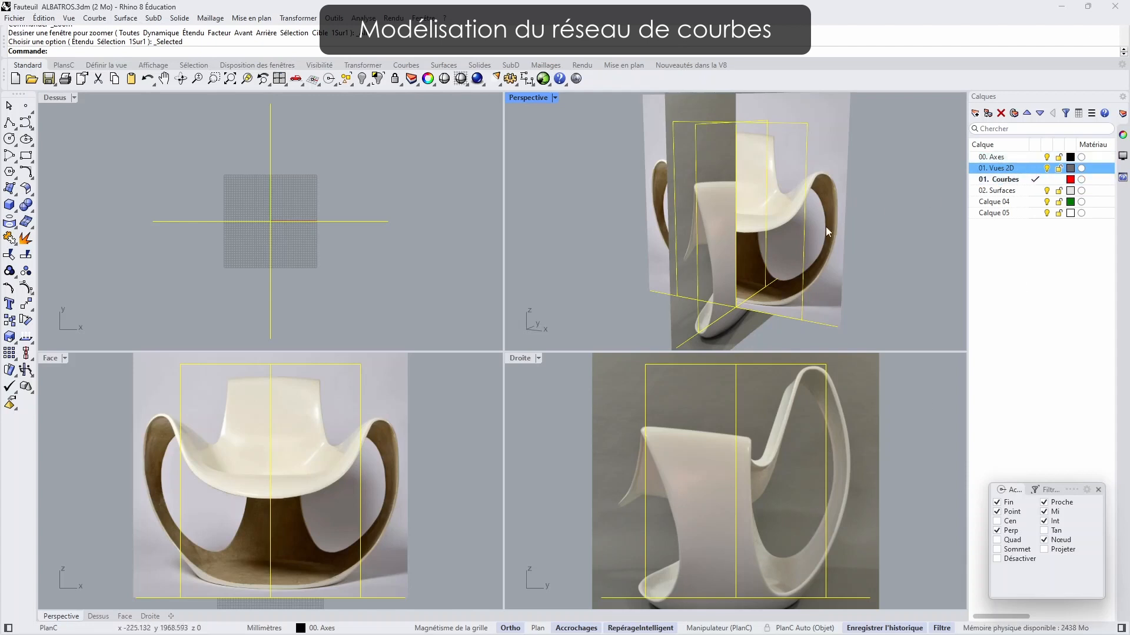
left_click(9, 139)
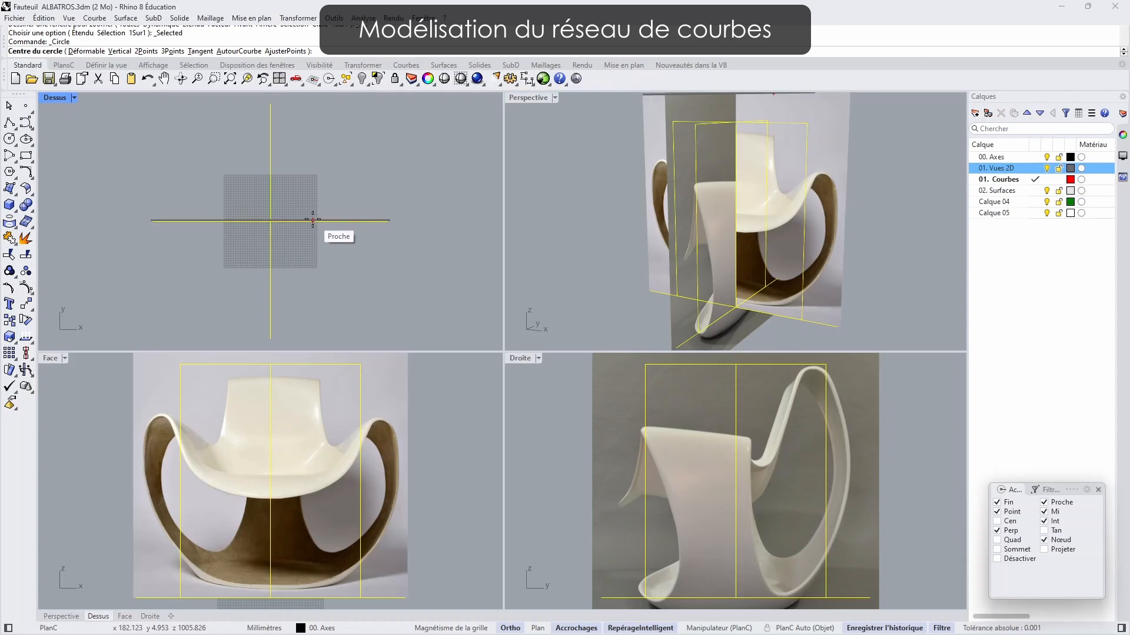
left_click(270, 597)
scroll(767, 222, "up", 5)
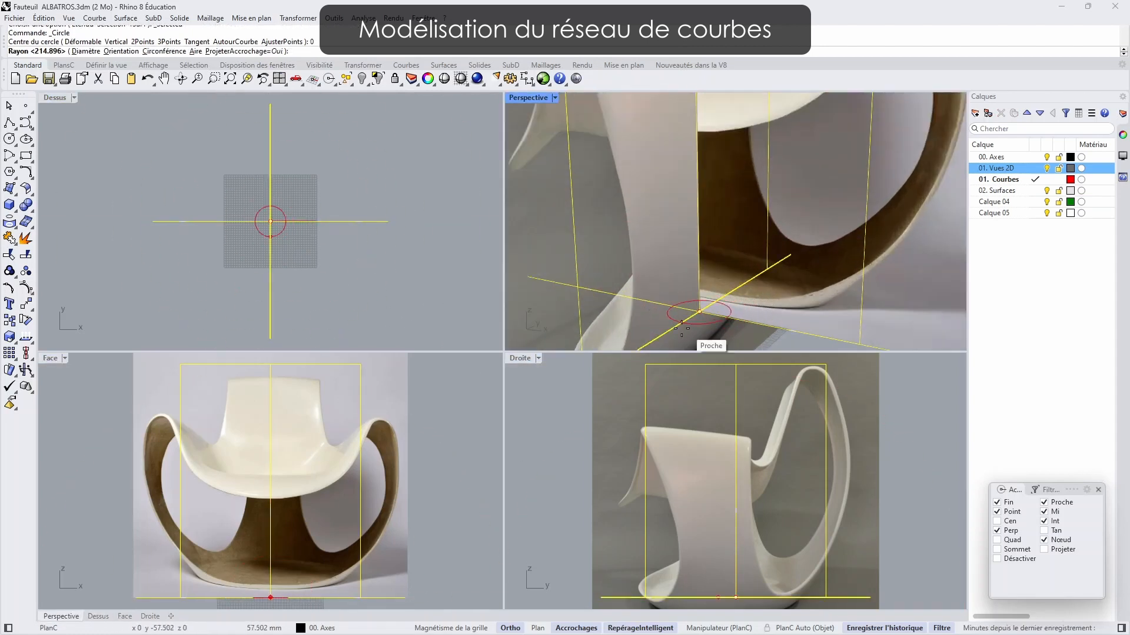
right_click_drag(756, 228, 773, 298)
left_click(751, 240)
left_click(788, 247)
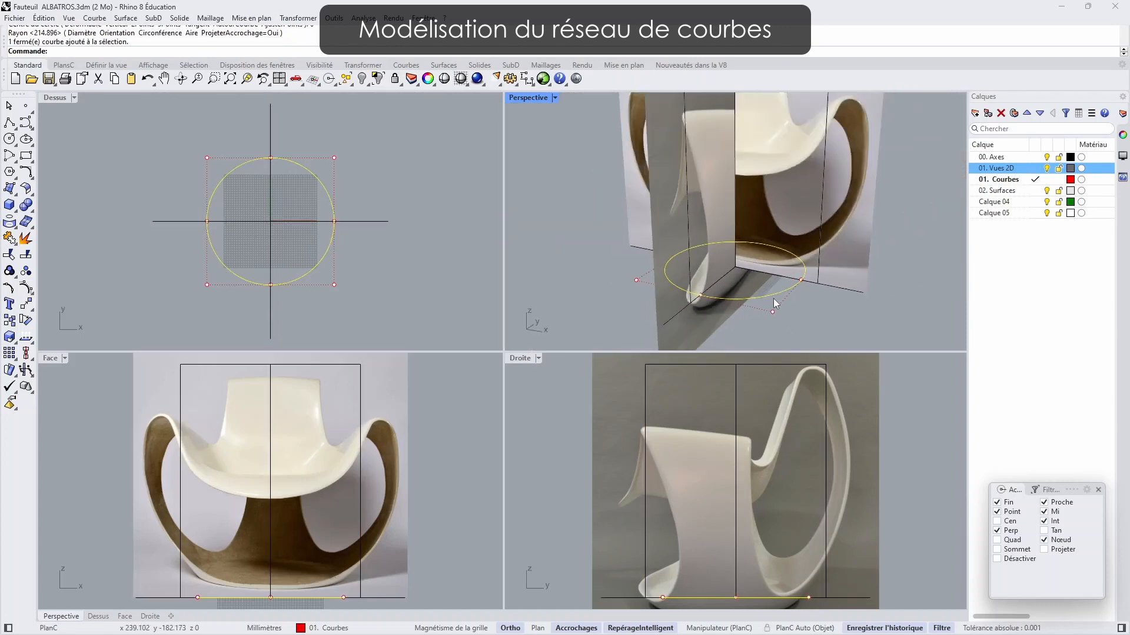
- Start a degree 3 control-point curve at the base circle's rear point and trace up the outer backrest in the Droite view
left_click(26, 122)
right_click_drag(745, 160, 712, 226)
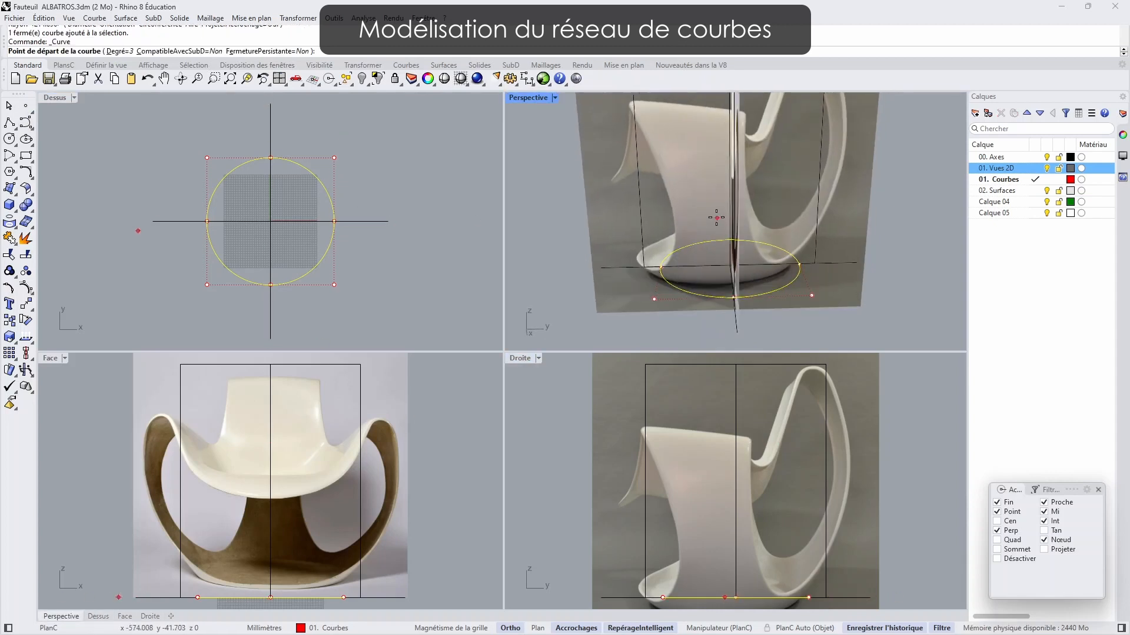
left_click(799, 264)
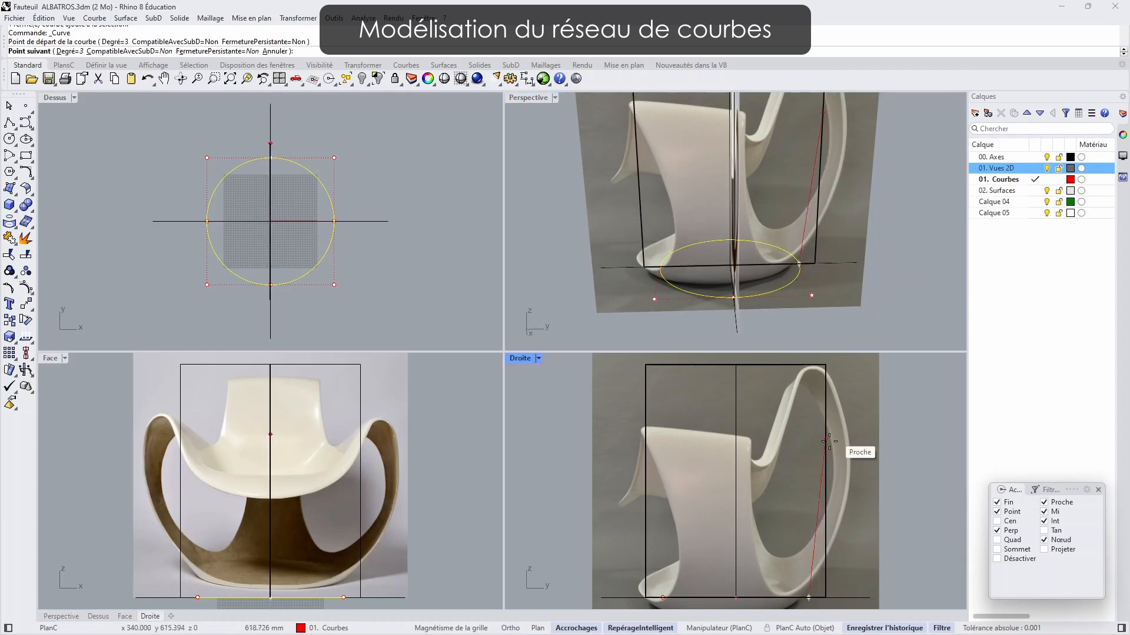
left_click(856, 515)
left_click(860, 402)
right_click_drag(860, 403, 876, 472)
left_click(854, 416)
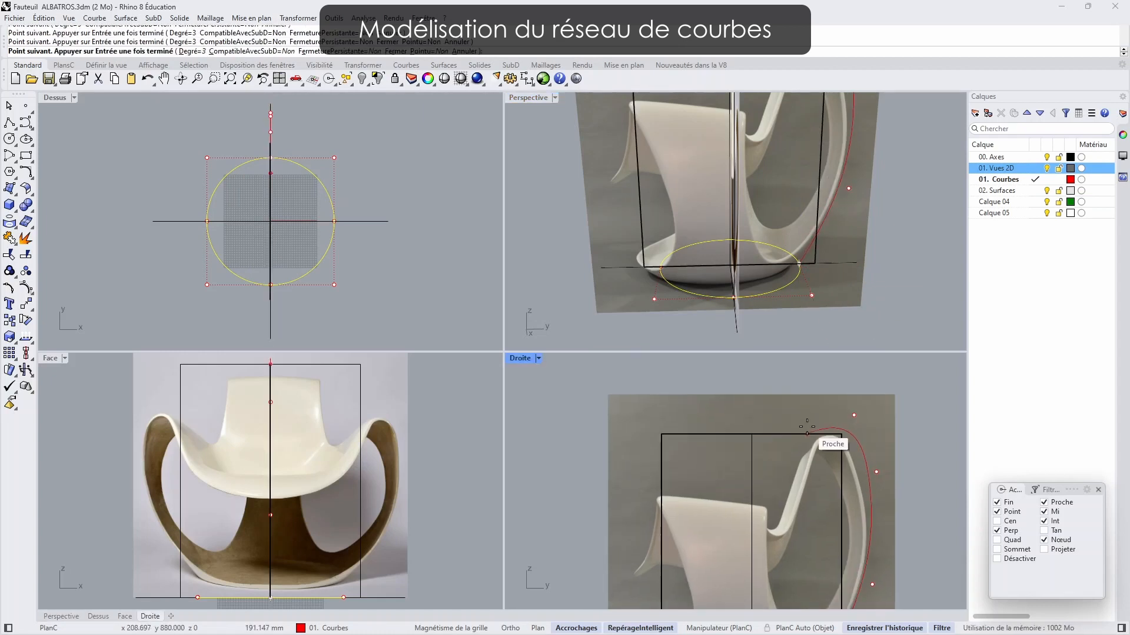
- Continue the curve over the top of the backrest and down its front side to seat level
left_click(813, 419)
left_click(795, 533)
right_click_drag(785, 567, 808, 451)
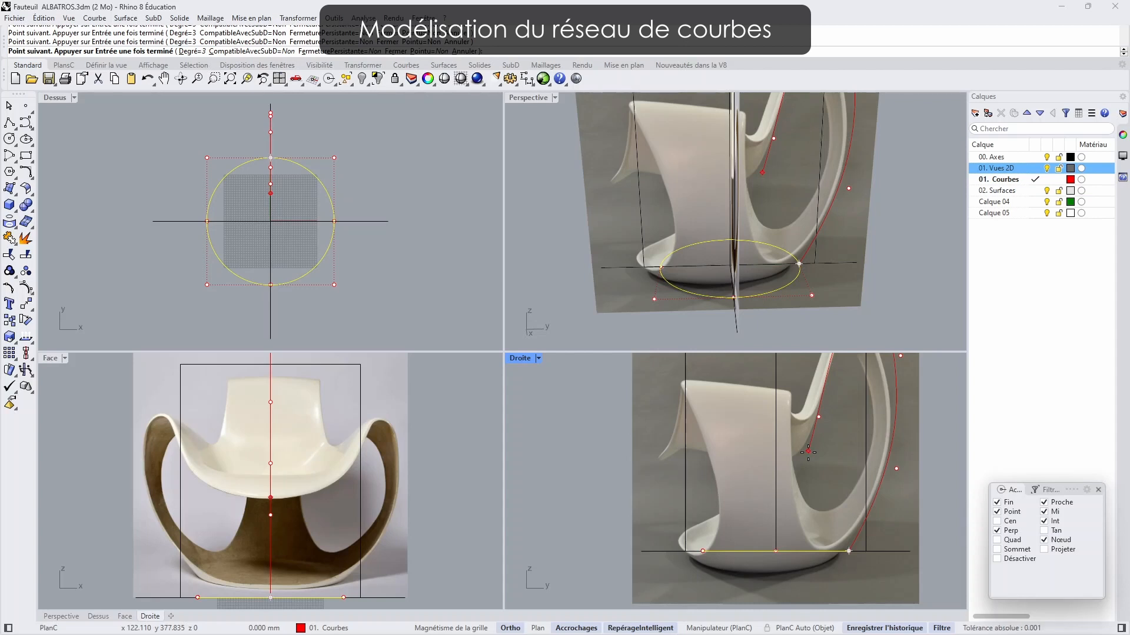
scroll(806, 451, "up", 5)
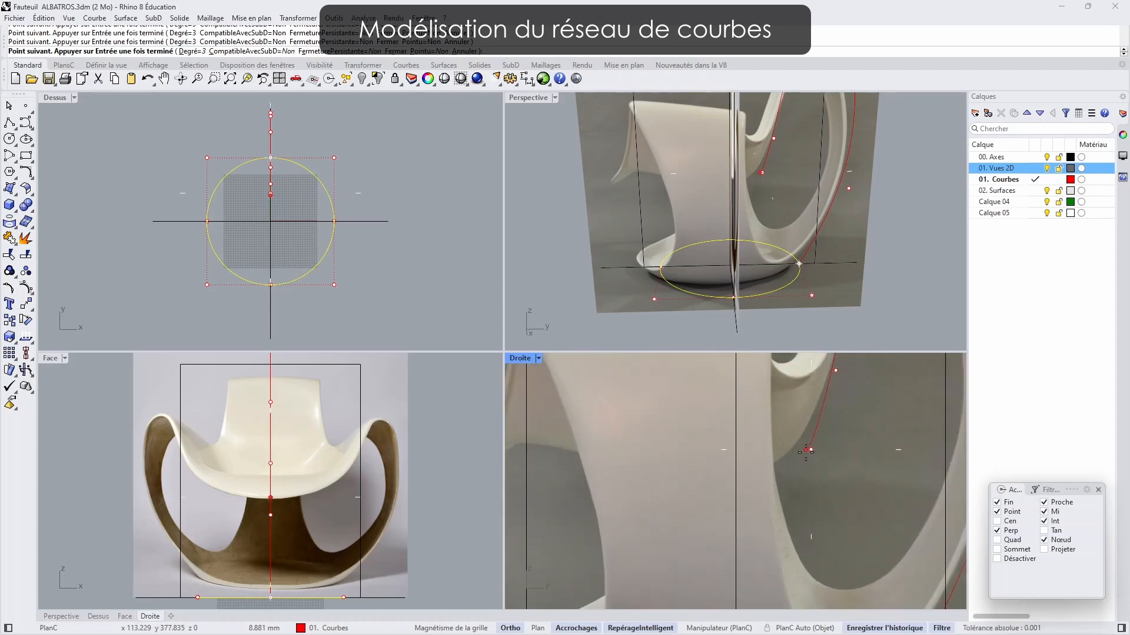
left_click(811, 449)
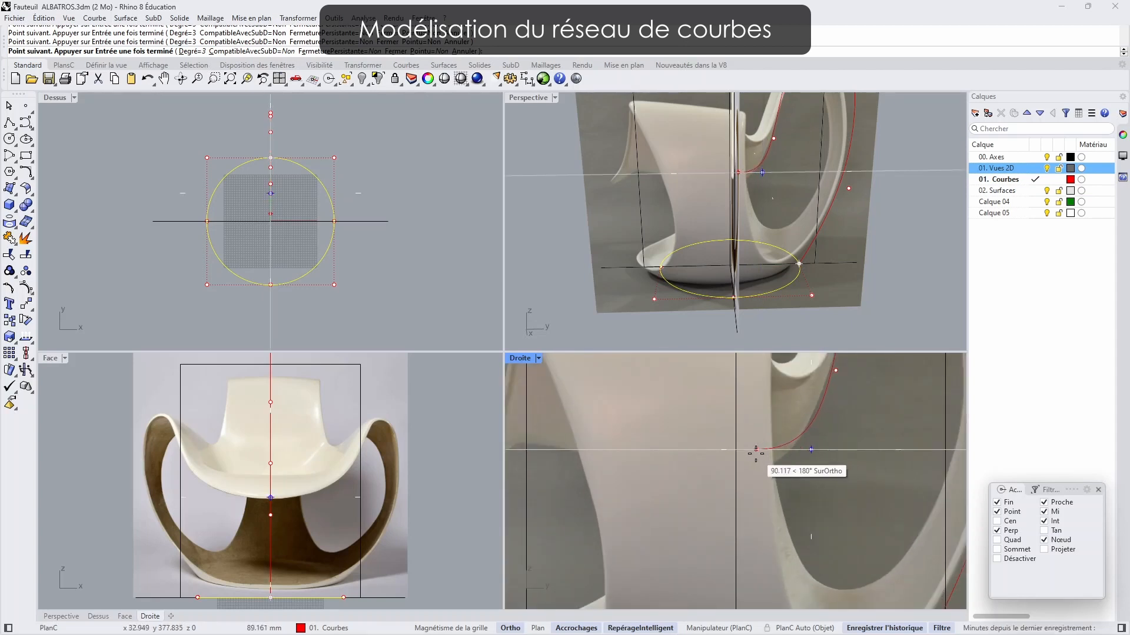
- Hide the 01. Vues 2D layer and finish the curve with a horizontal run to the central vertical axis
left_click(1046, 168)
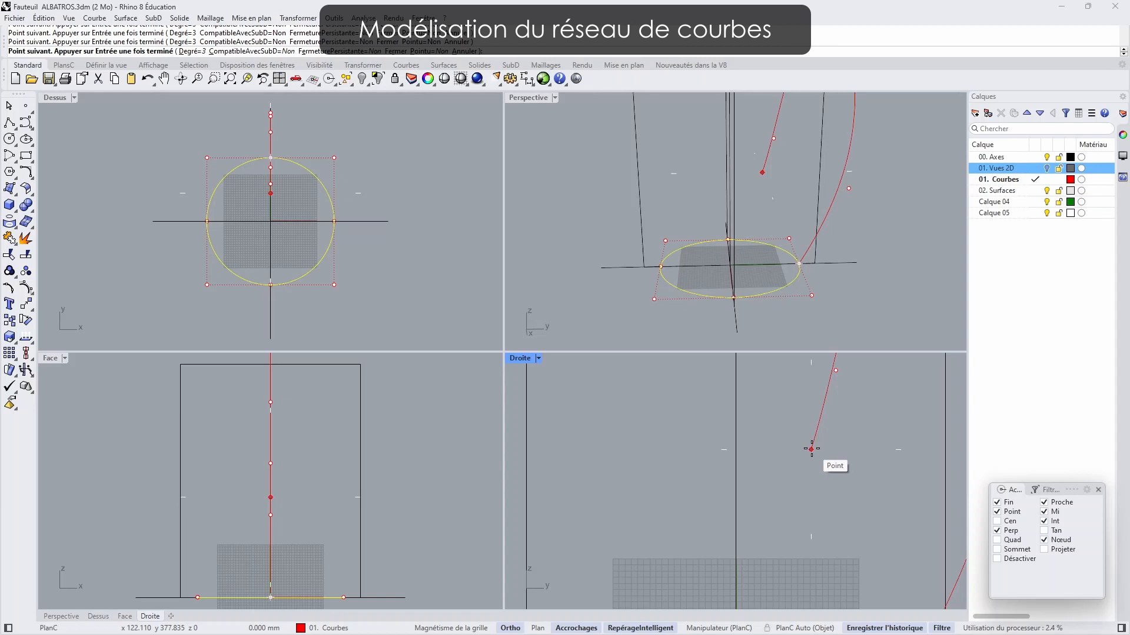
left_click(812, 449)
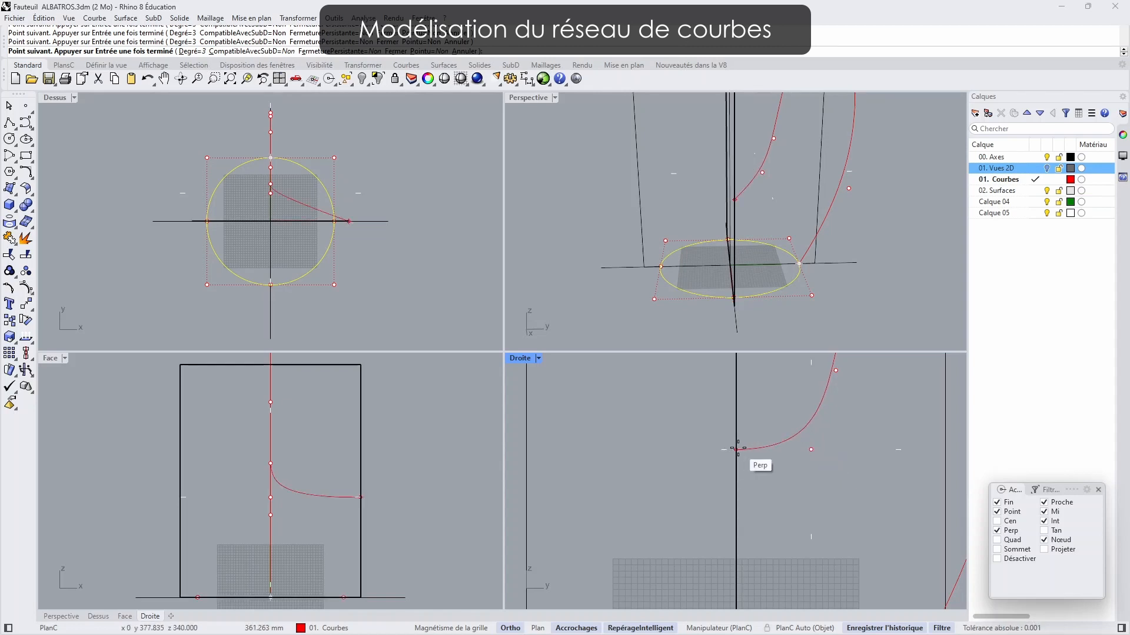
left_click(778, 454)
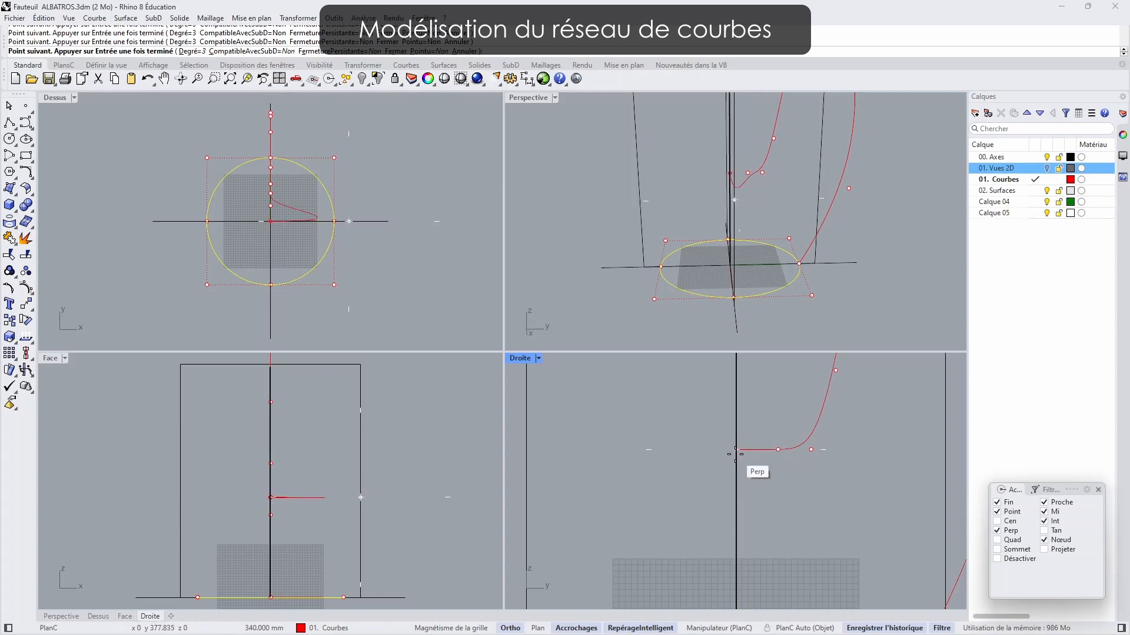
left_click(736, 451)
key("Return")
- Realign the curve's stray seat end point onto the central plane with Définir les coordonnées XYZ, using the neighbouring control point as reference
right_click_drag(807, 279, 727, 256)
left_click(746, 212)
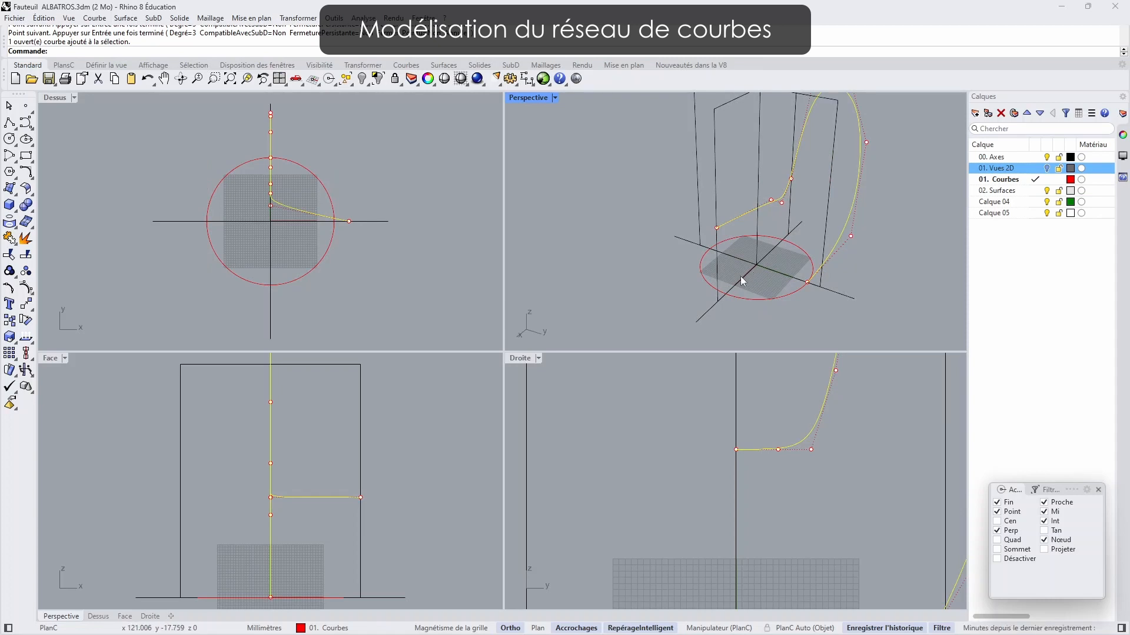
left_click(717, 228)
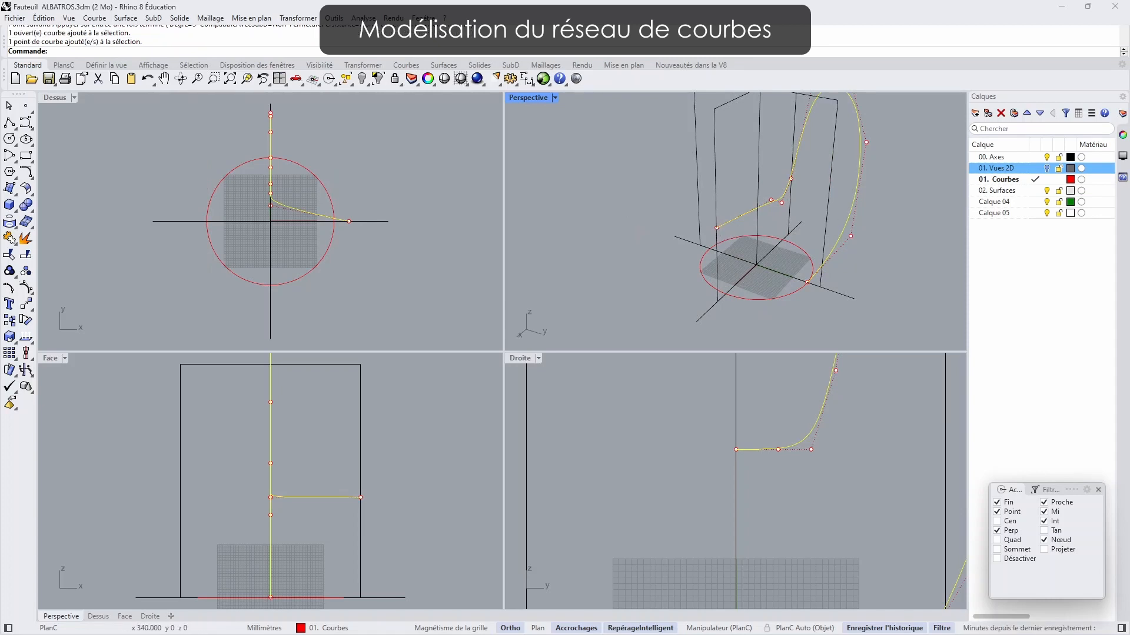
left_click(299, 18)
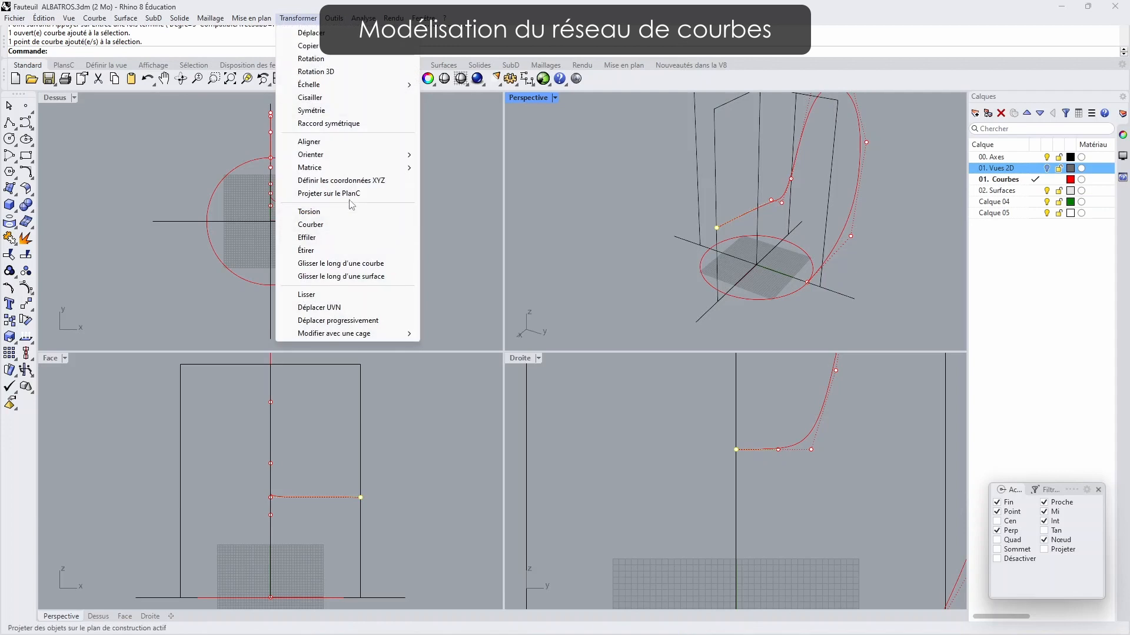
left_click(353, 180)
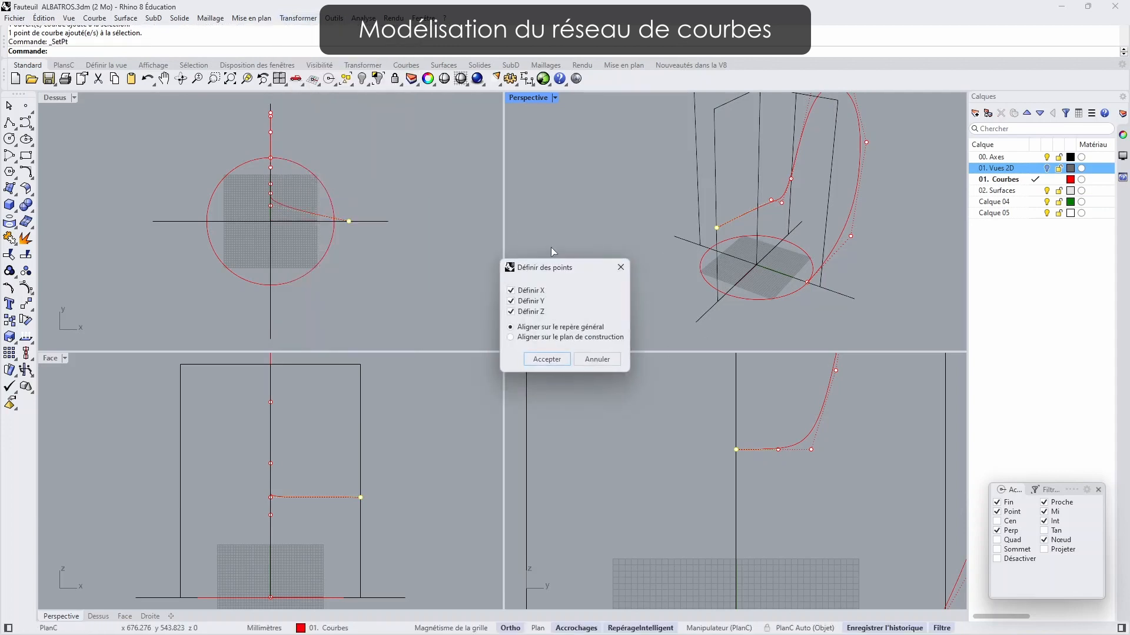
left_click_drag(560, 270, 364, 242)
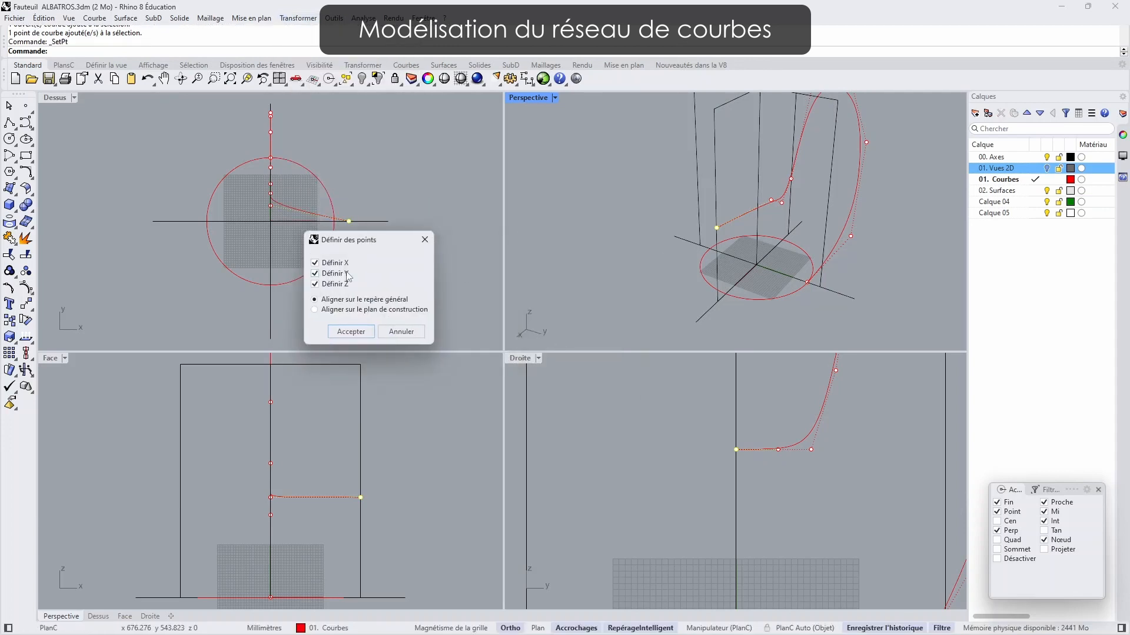
left_click(351, 332)
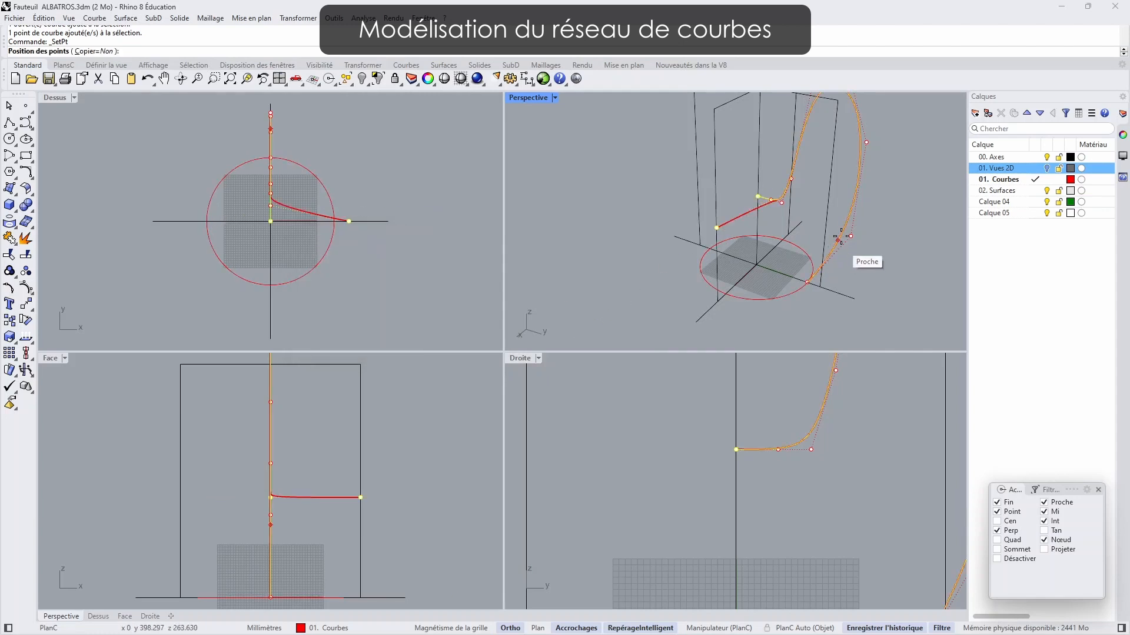
left_click(770, 201)
scroll(770, 199, "up", 6)
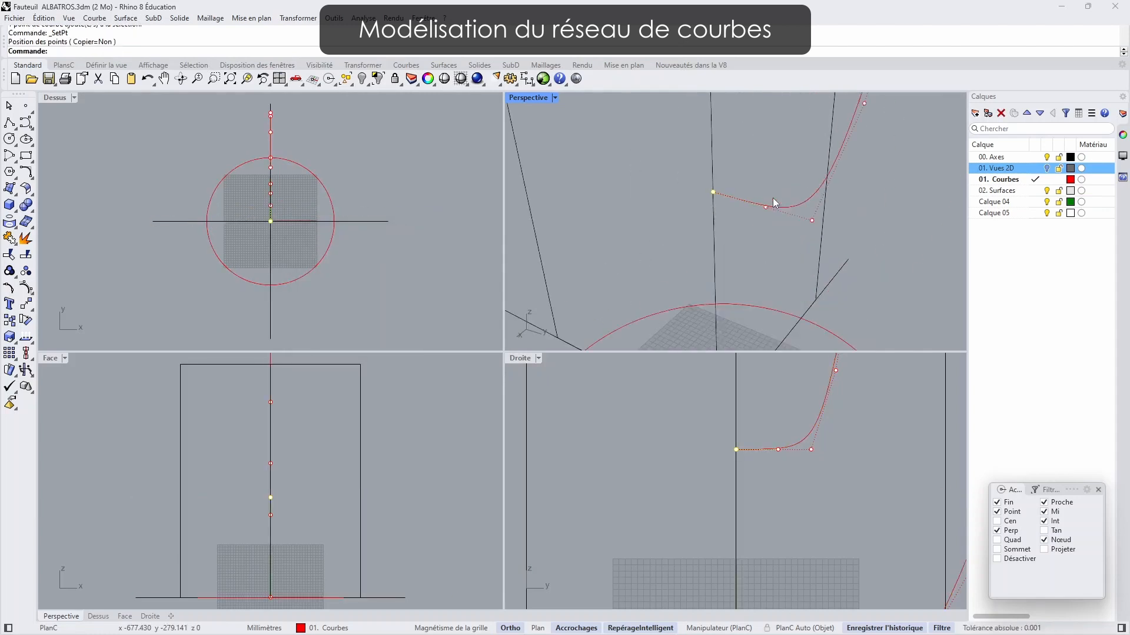
scroll(700, 198, "down", 5)
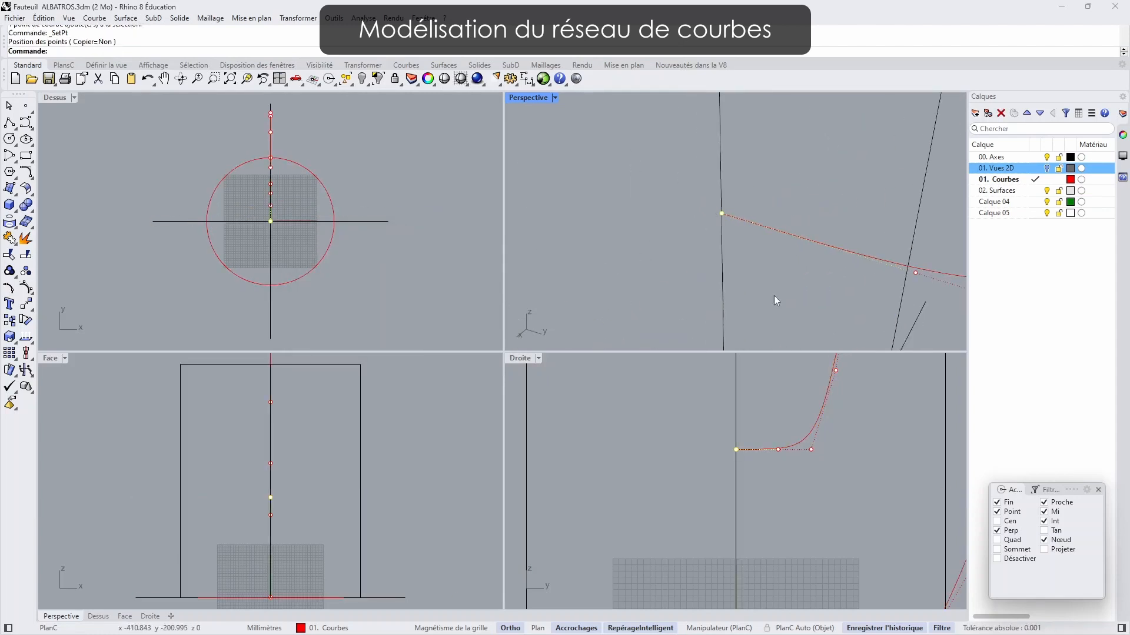
- Maximize the Droite view, show the 01. Vues 2D layer, and lower the control point above the backrest's top rear corner
double_click(520, 358)
left_click(1049, 170)
right_click_drag(769, 310, 759, 389)
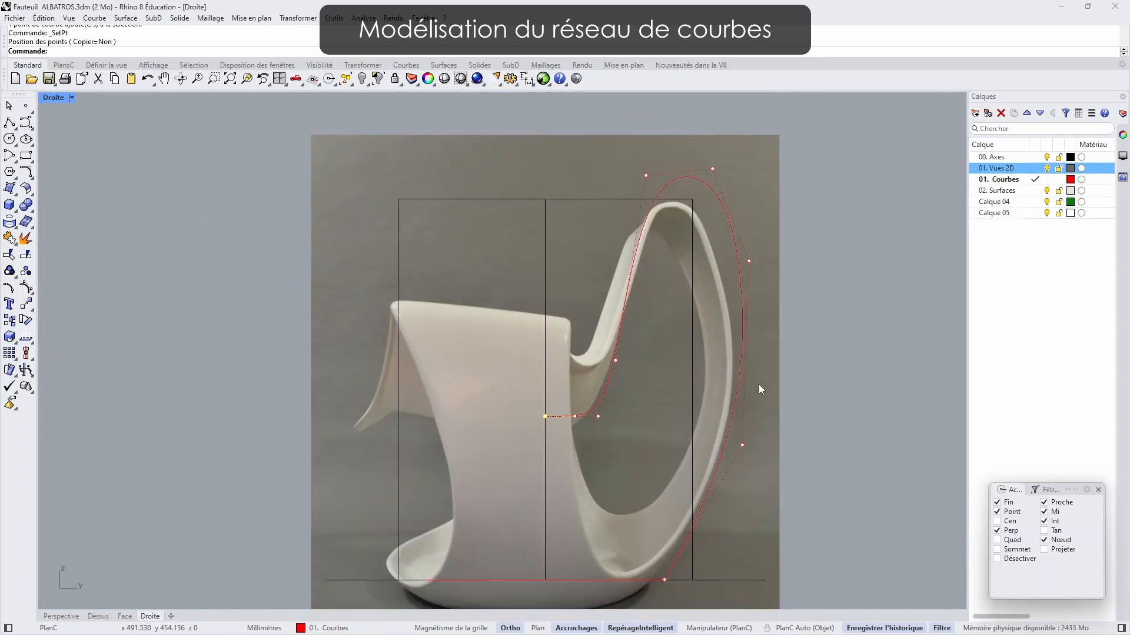
left_click(711, 169)
left_click(714, 188)
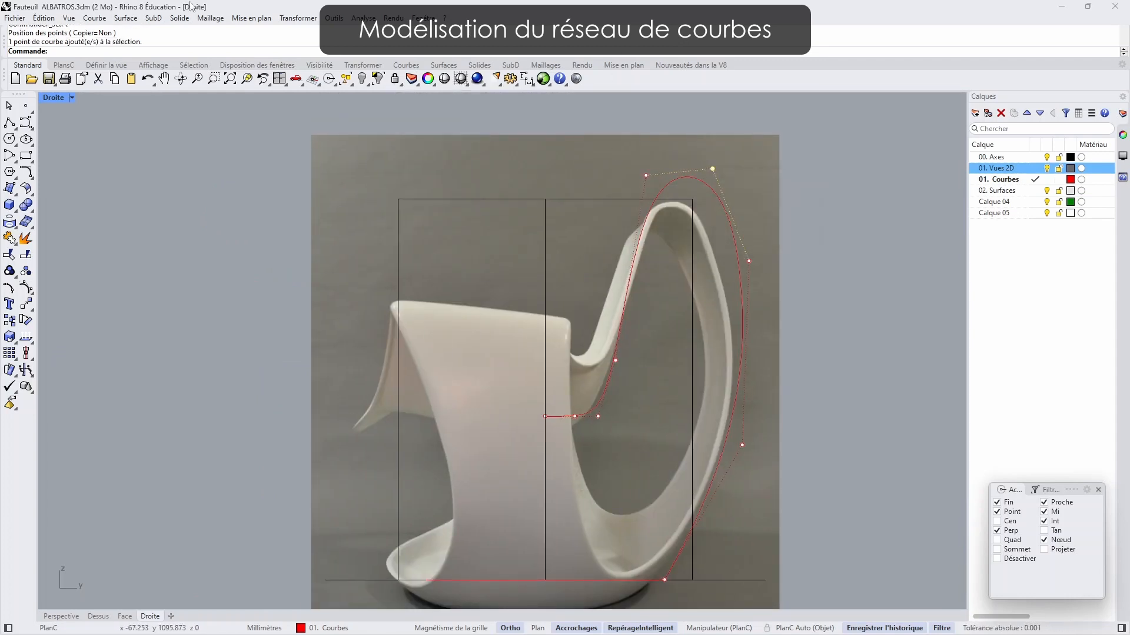
left_click(297, 18)
left_click(311, 33)
left_click(753, 223)
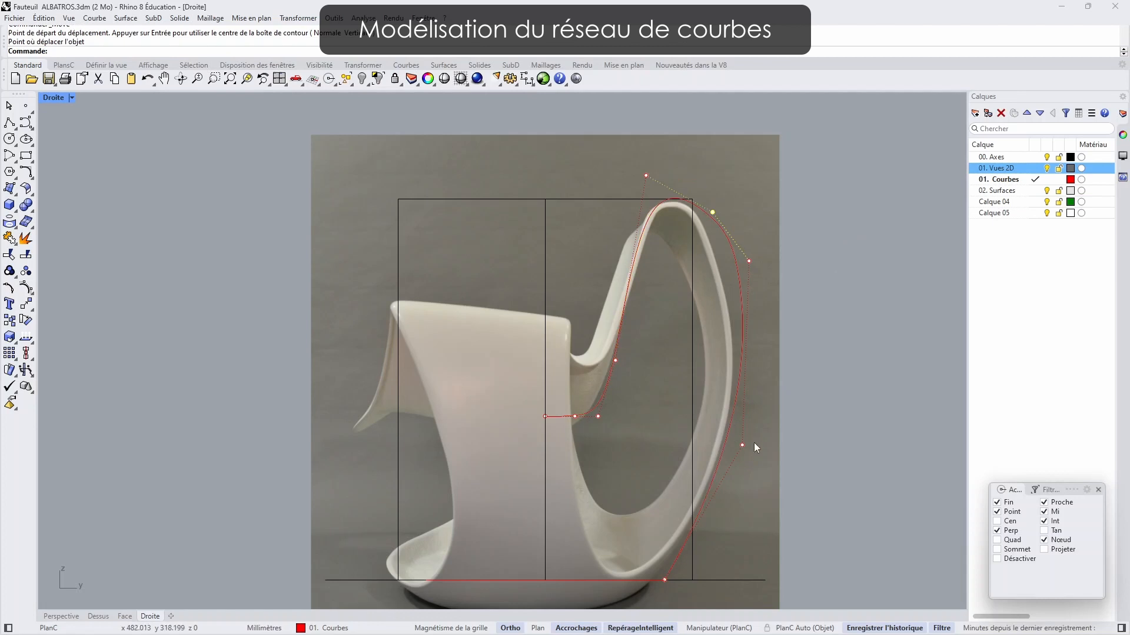
- Move the two rear control points down and inward so the curve follows the backrest's outer edge
left_click(750, 264)
left_click(751, 295)
left_click(777, 325)
key("Return")
left_click(763, 374)
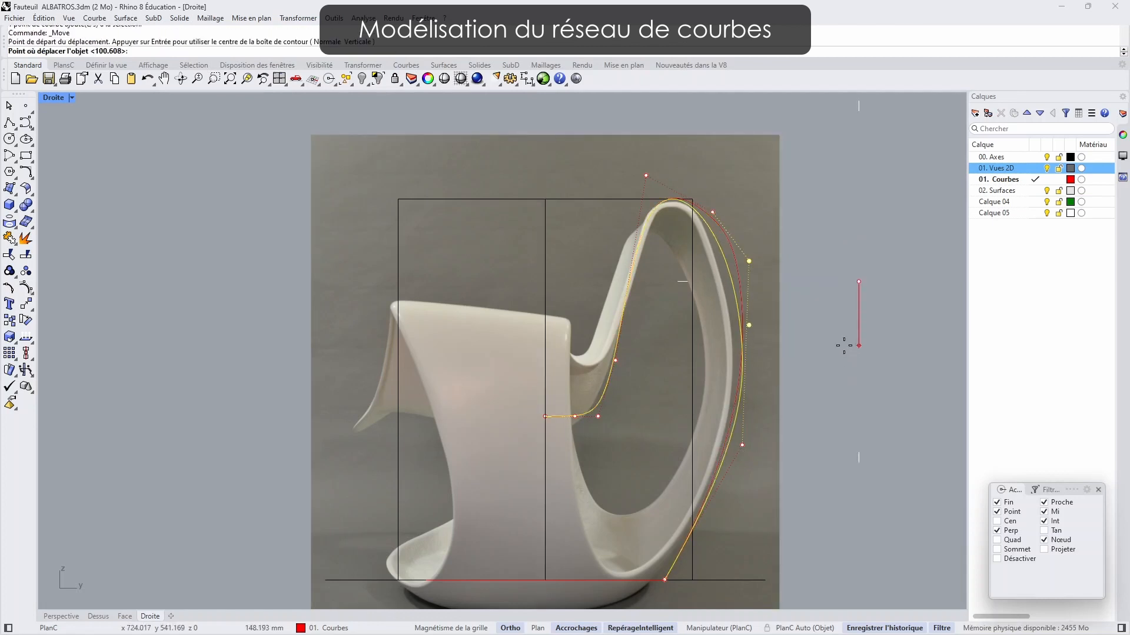
left_click(750, 440)
left_click(751, 448)
left_click(776, 469)
key("Return")
left_click(743, 447)
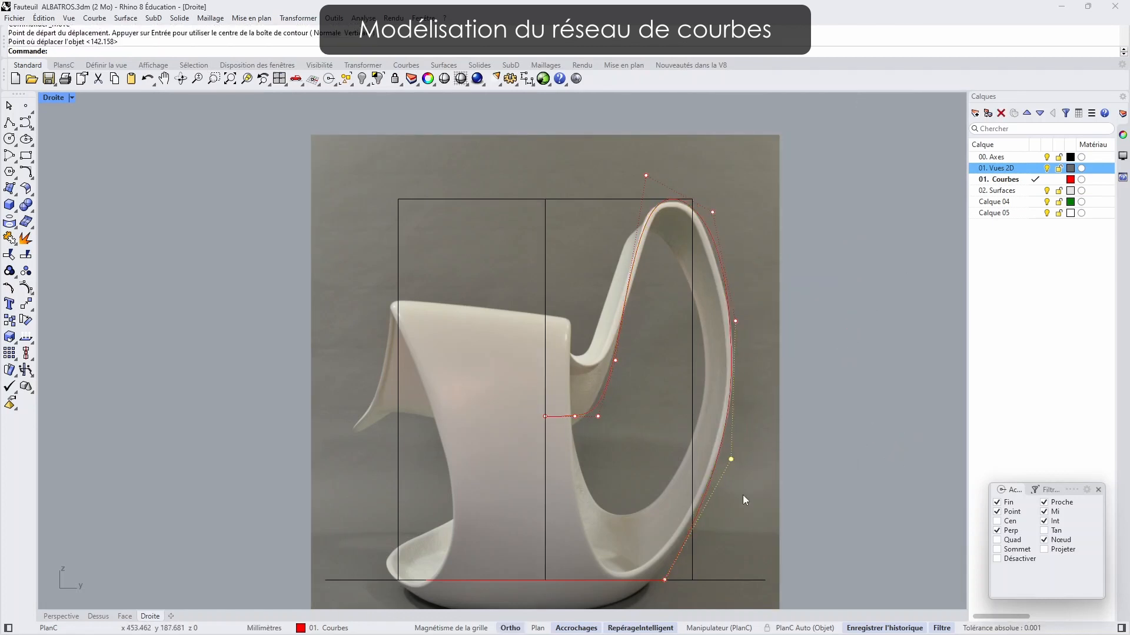
left_click(728, 496)
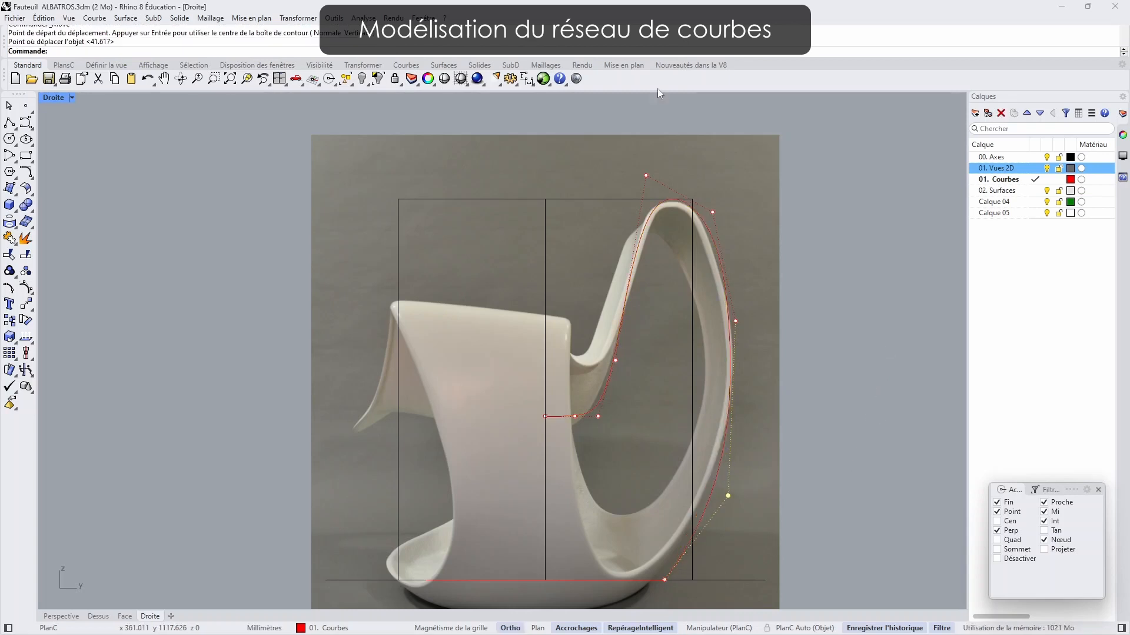
- Lower the top rear control point slightly to fit the curve to the backrest's rounded top
left_click(714, 213)
key("Return")
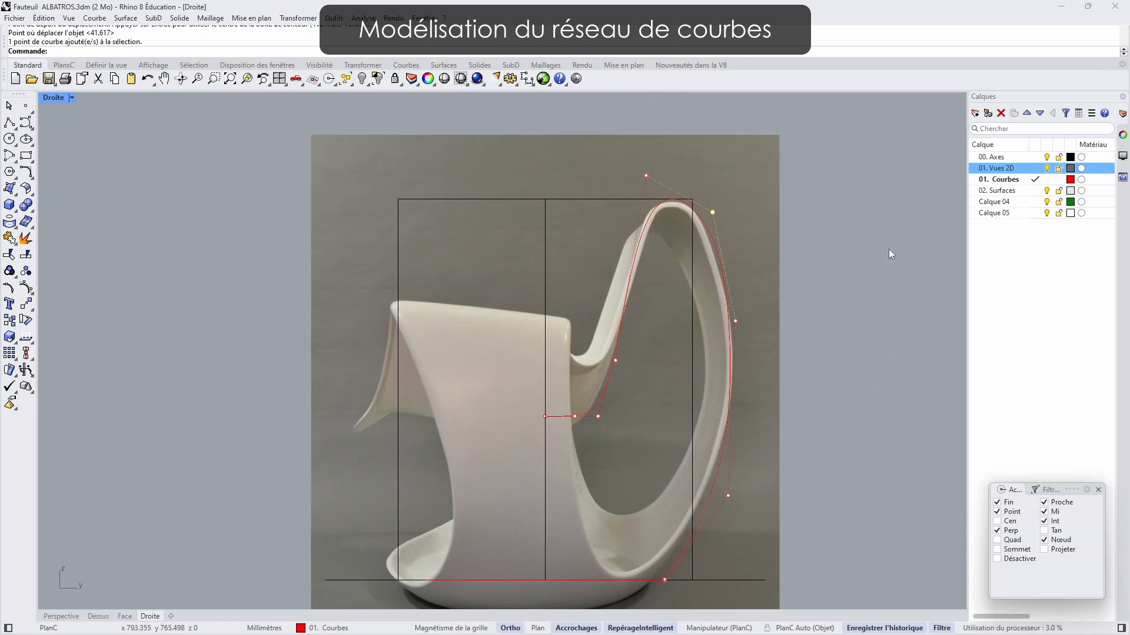
key("Return")
left_click(889, 250)
left_click(598, 417)
left_click(615, 360)
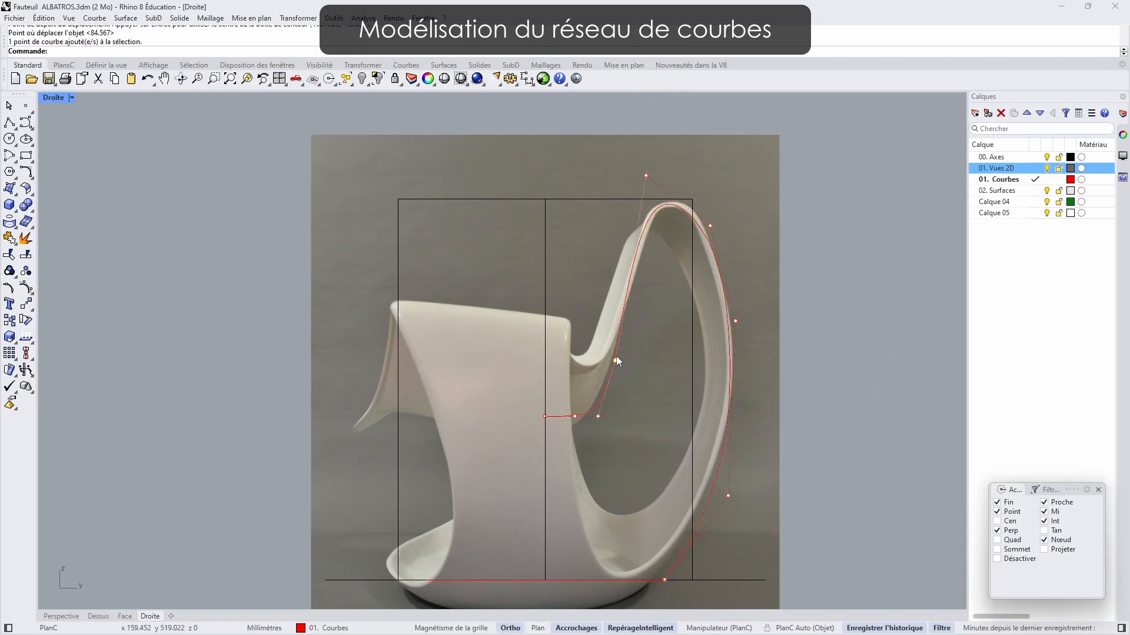
- Try rebuilding the backrest curve with 10 points and degree 3
left_click(729, 436)
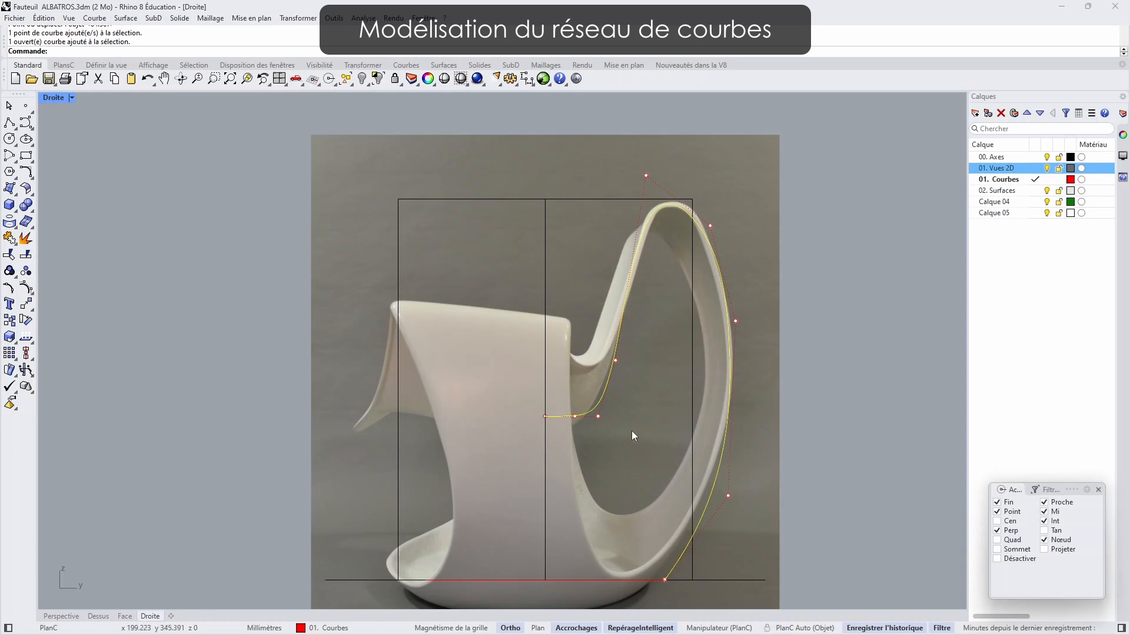
left_click(750, 397)
left_click(778, 405)
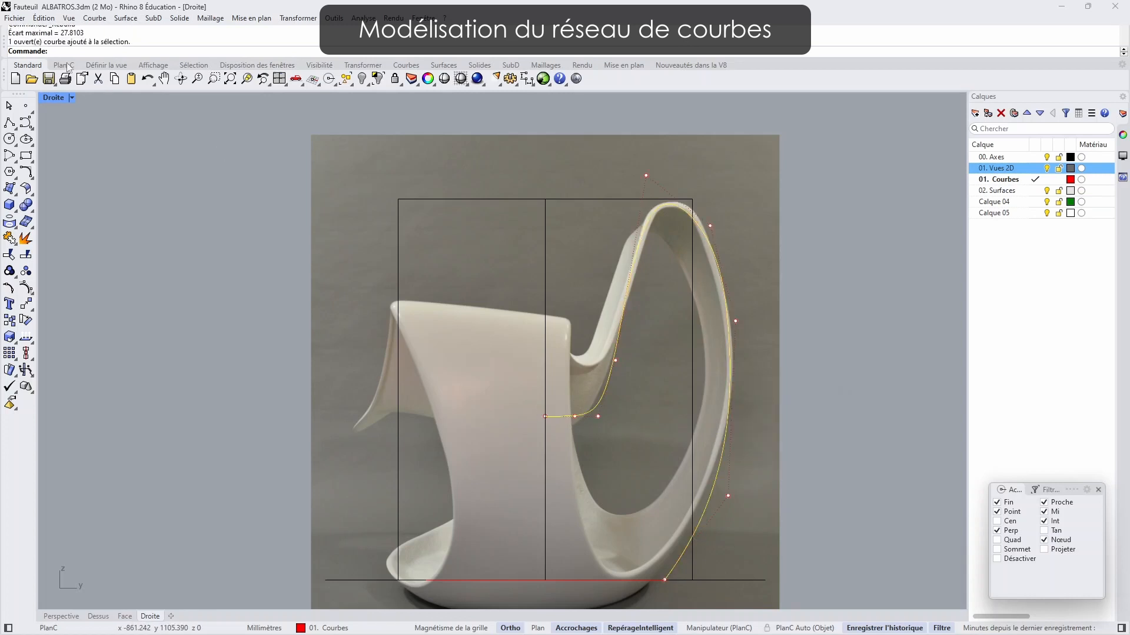
left_click(29, 175)
left_click(91, 228)
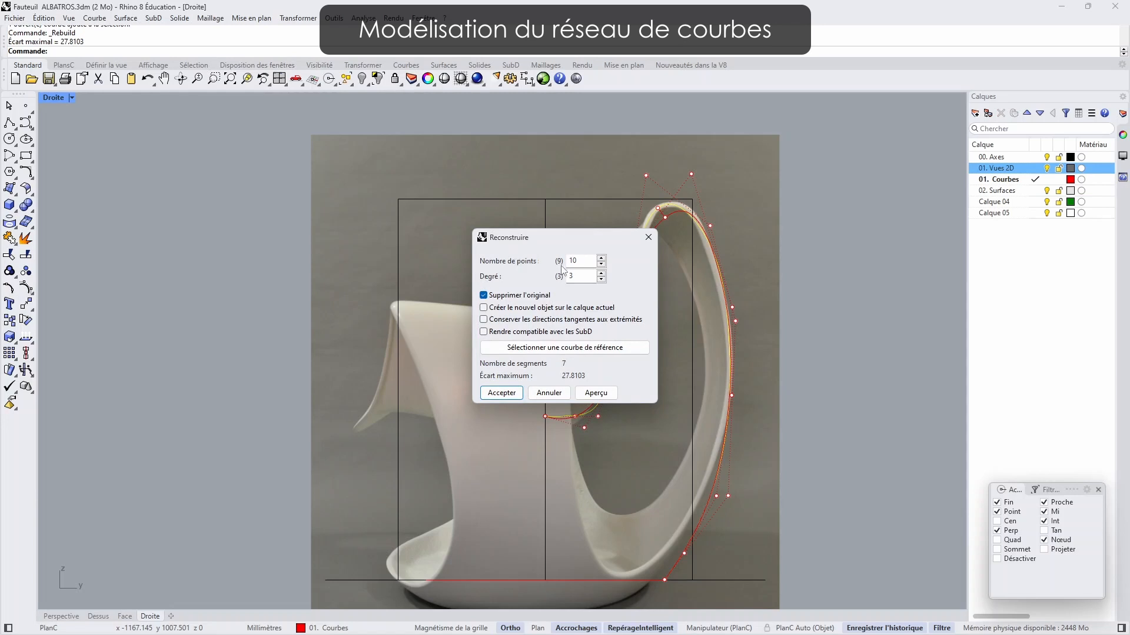
left_click(536, 389)
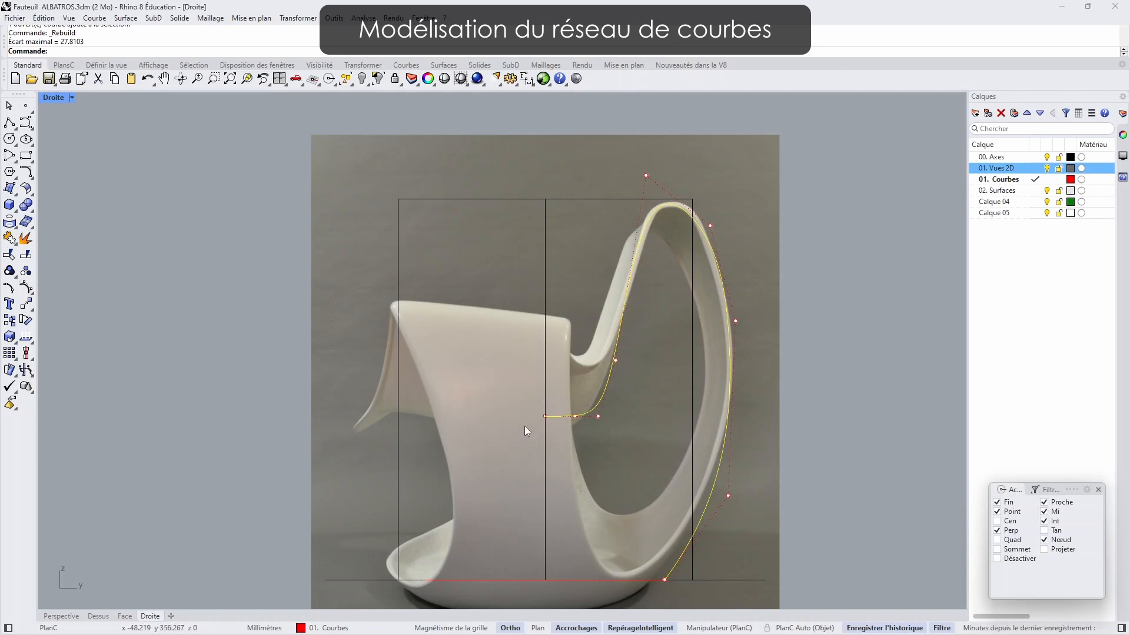
- Start a second degree 3 curve at the base circle's front point and trace around the chair's front and over the seat lip
left_click(26, 122)
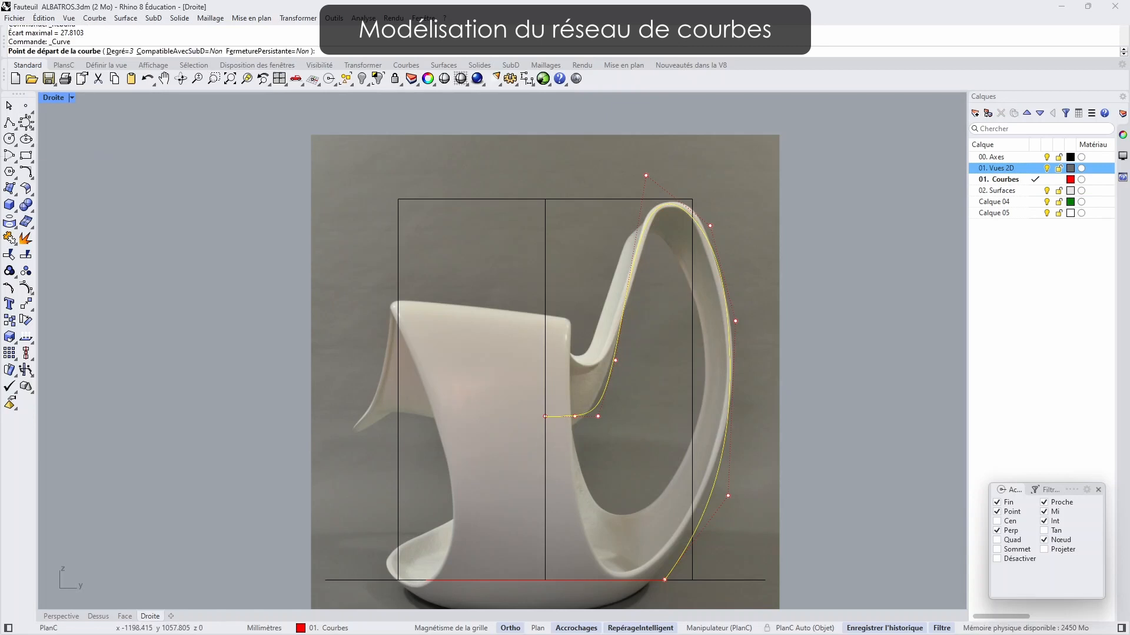
left_click(426, 580)
left_click(356, 541)
left_click(332, 490)
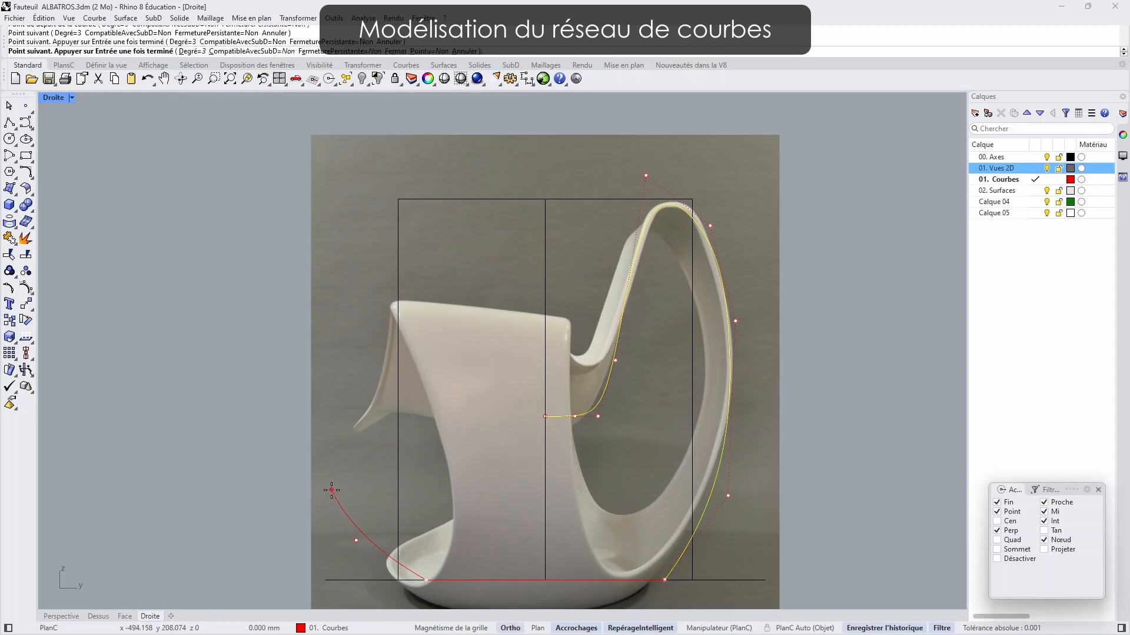
left_click(336, 440)
left_click(370, 403)
left_click(413, 400)
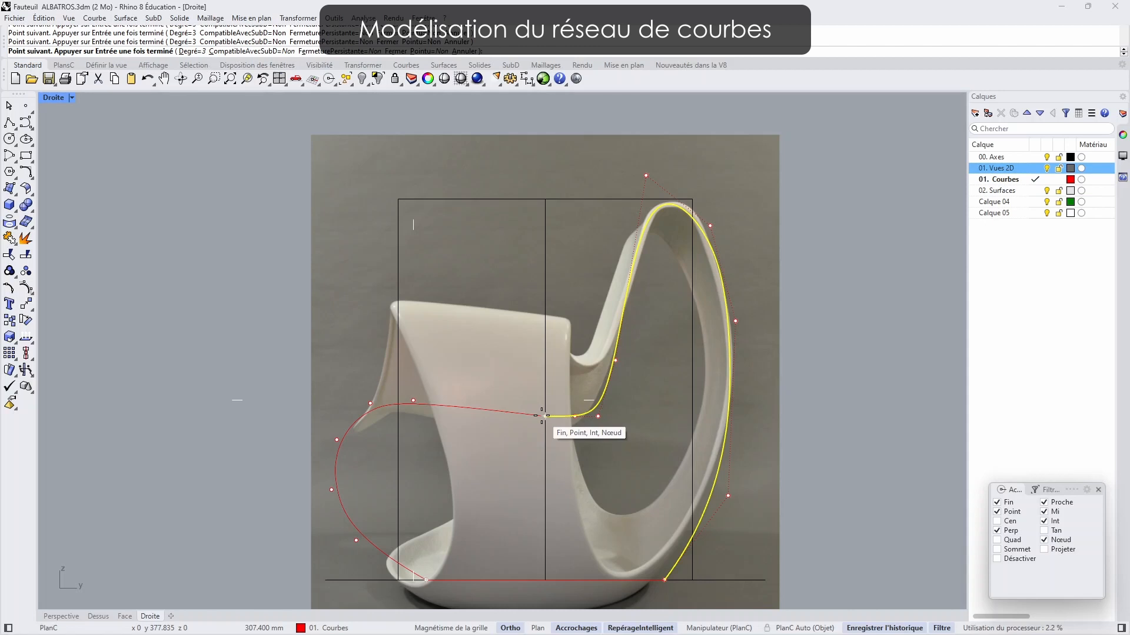
- Finish the front profile curve with horizontally aligned control points, ending at the backrest curve's endpoint on the central axis
left_click(541, 415)
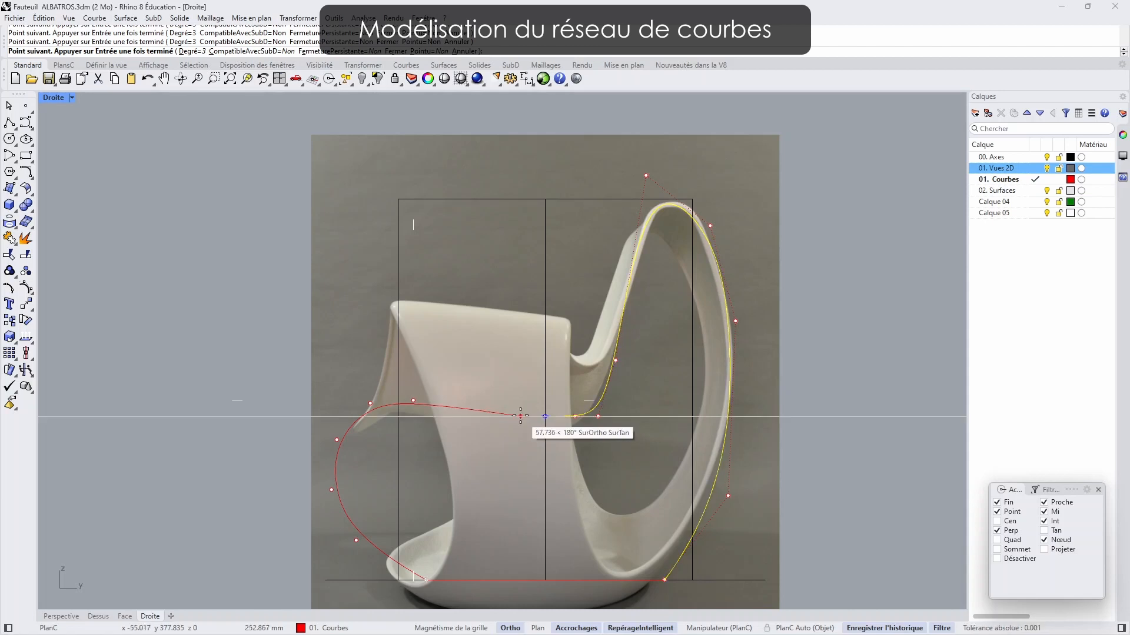
left_click(489, 416)
left_click(513, 416)
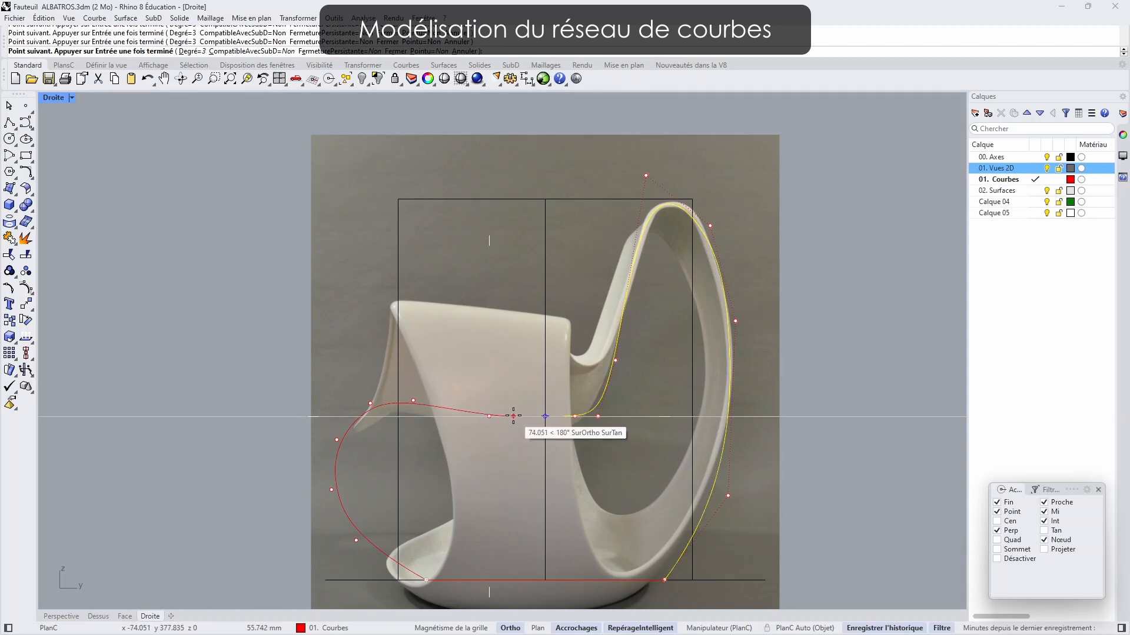
left_click(544, 416)
key("Return")
- Try rebuilding the front profile curve with 10 points and degree 3
left_click(467, 411)
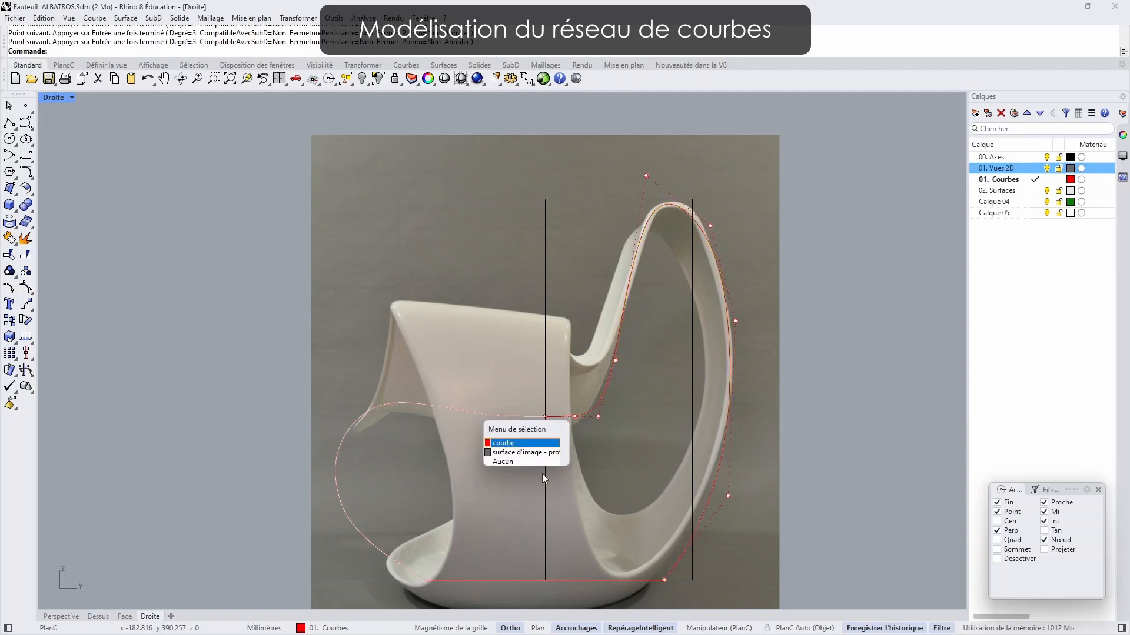
left_click(542, 474)
left_click(26, 172)
left_click(96, 235)
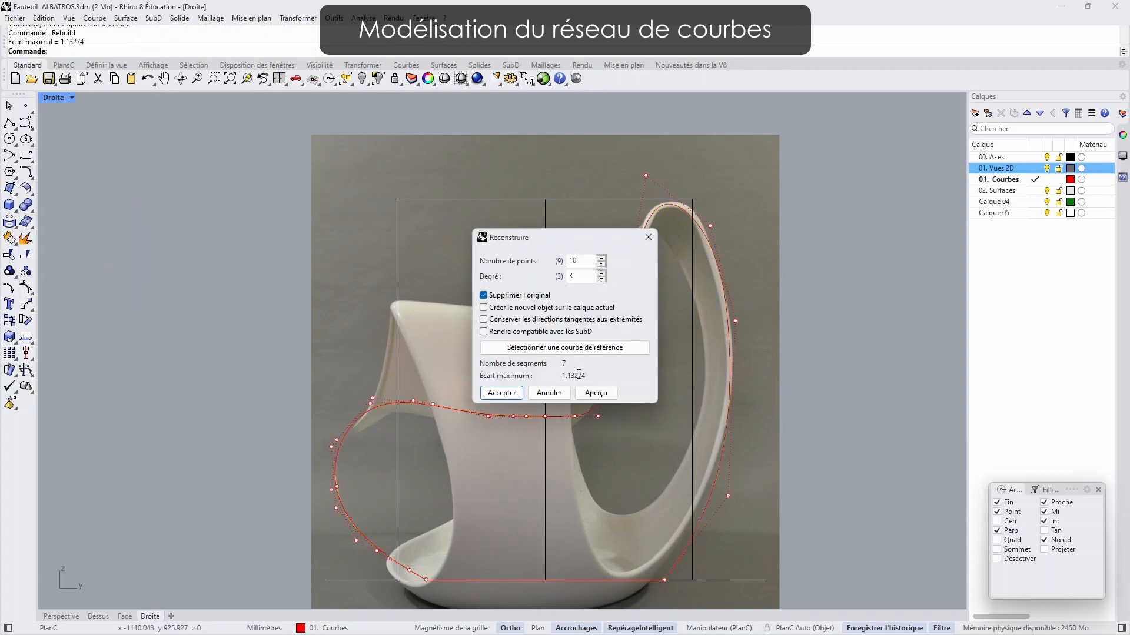
left_click(553, 400)
- Move the front profile's three foremost control points together about 46 mm down and inward, without ortho constraint
right_click_drag(431, 427, 481, 386)
right_click_drag(444, 542, 450, 447)
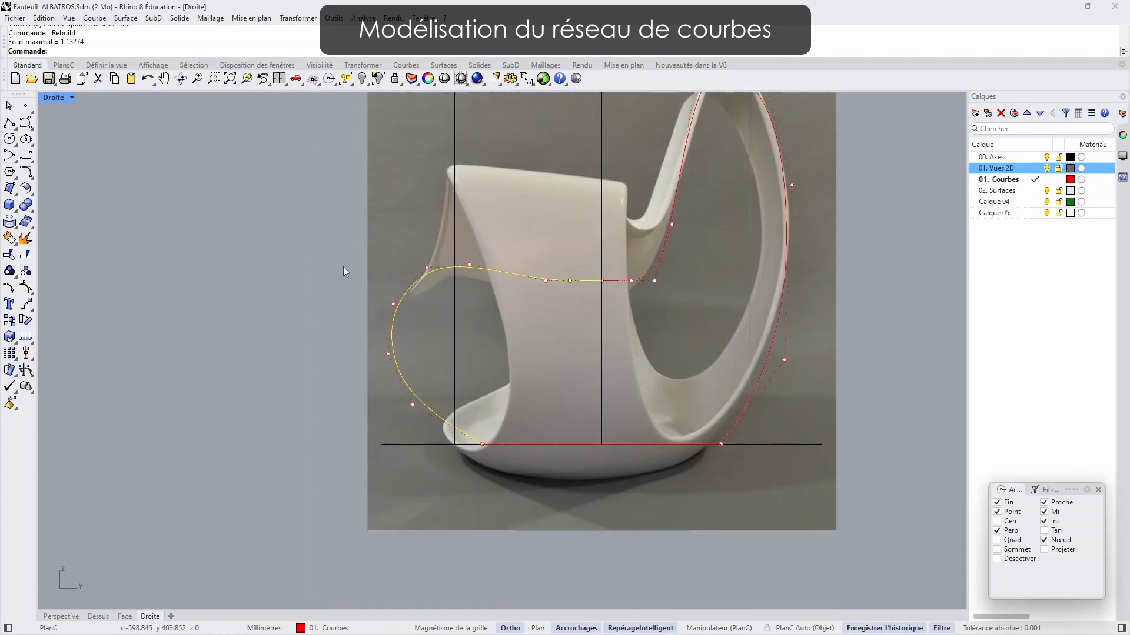
left_click_drag(336, 258, 419, 446)
left_click(298, 18)
left_click(312, 31)
left_click(224, 338)
key("F8")
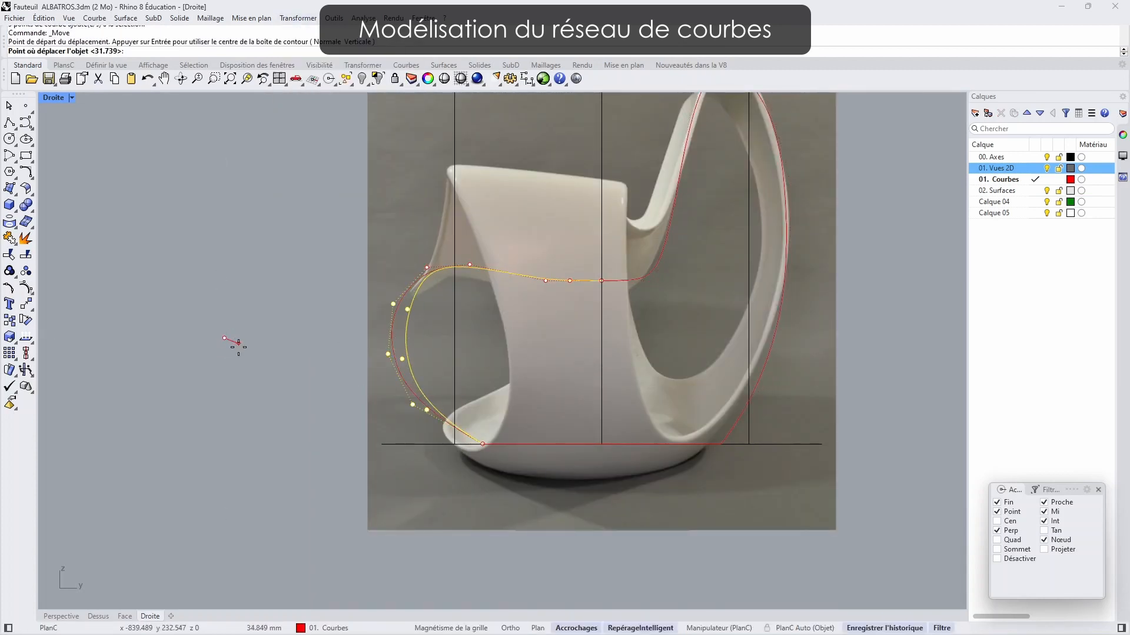
left_click(239, 351, "shift")
- Move the upper of the three foremost control points about 31 mm up and slightly forward to fit the seat lip
left_click(407, 318)
left_click(435, 346)
right_click(233, 299)
left_click(225, 293)
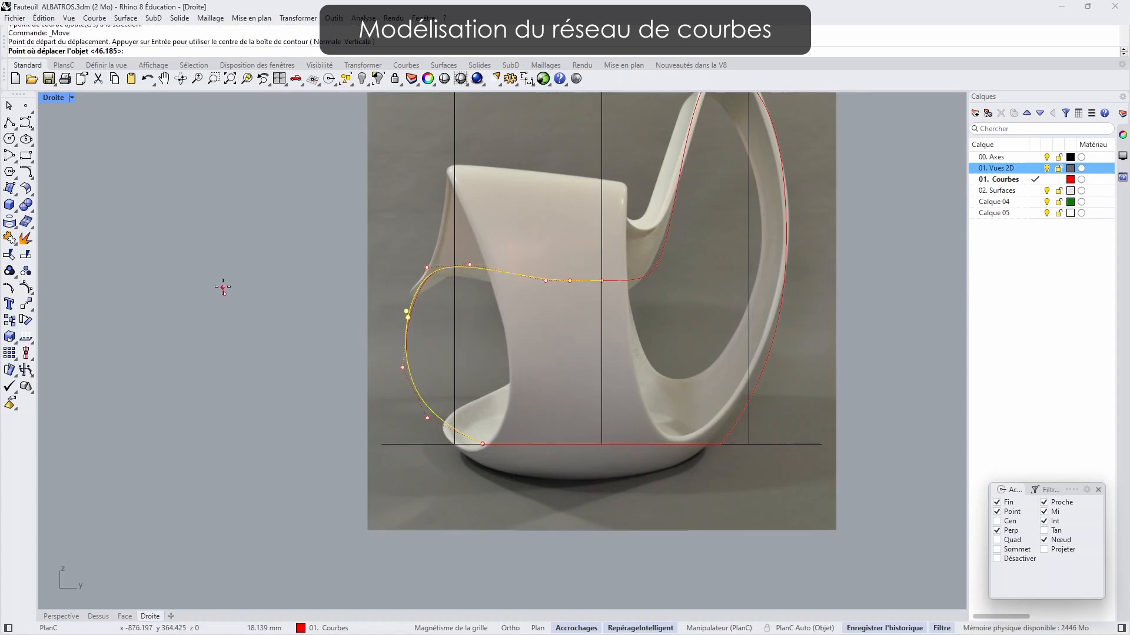
left_click(219, 281, "shift")
- Shift the seat control point ahead of the central axis horizontally toward the front, then hide the control points
left_click(545, 280)
left_click(573, 313)
right_click(239, 300)
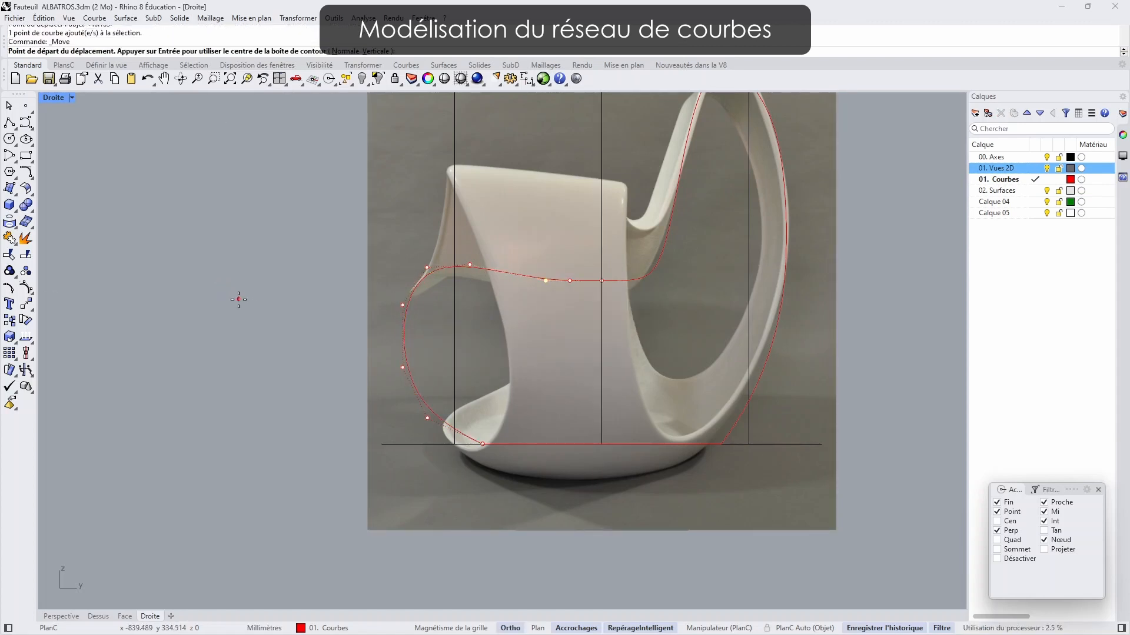
left_click(238, 300)
left_click(215, 298)
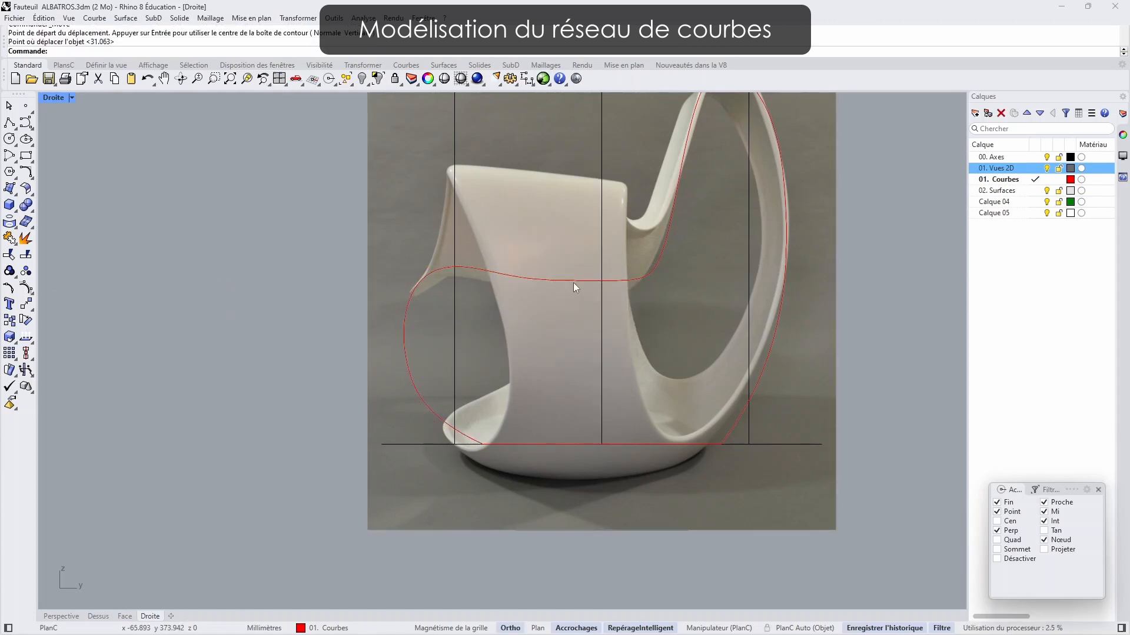
- Show the control points of both the backrest and front profile curves to examine their alignment at the central junction
left_click(633, 286)
left_click(637, 288)
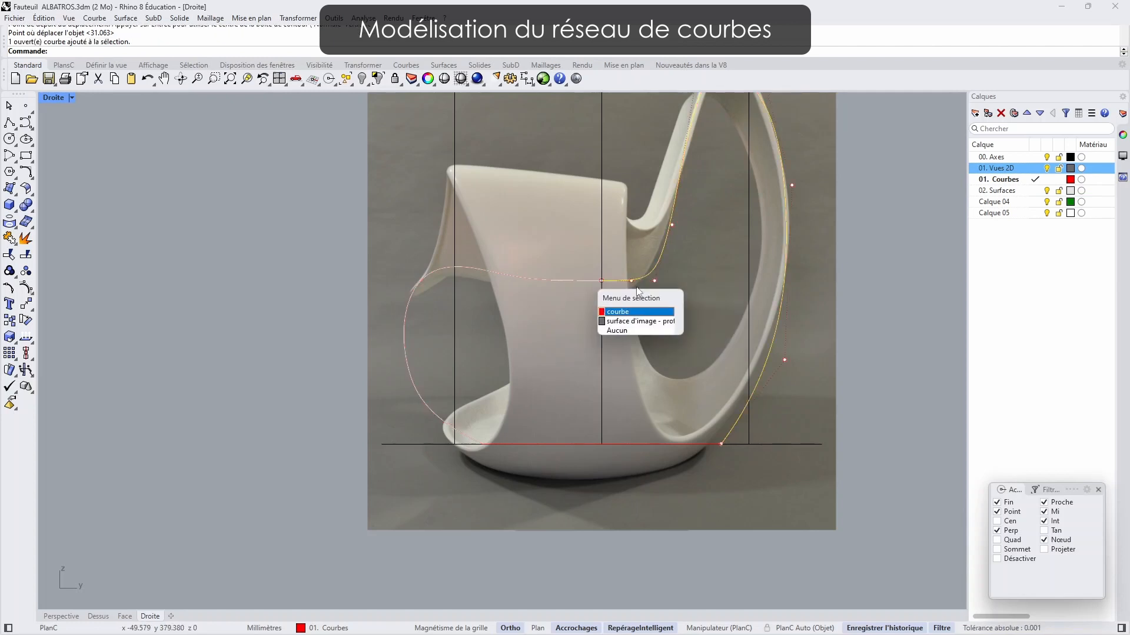
left_click(631, 315)
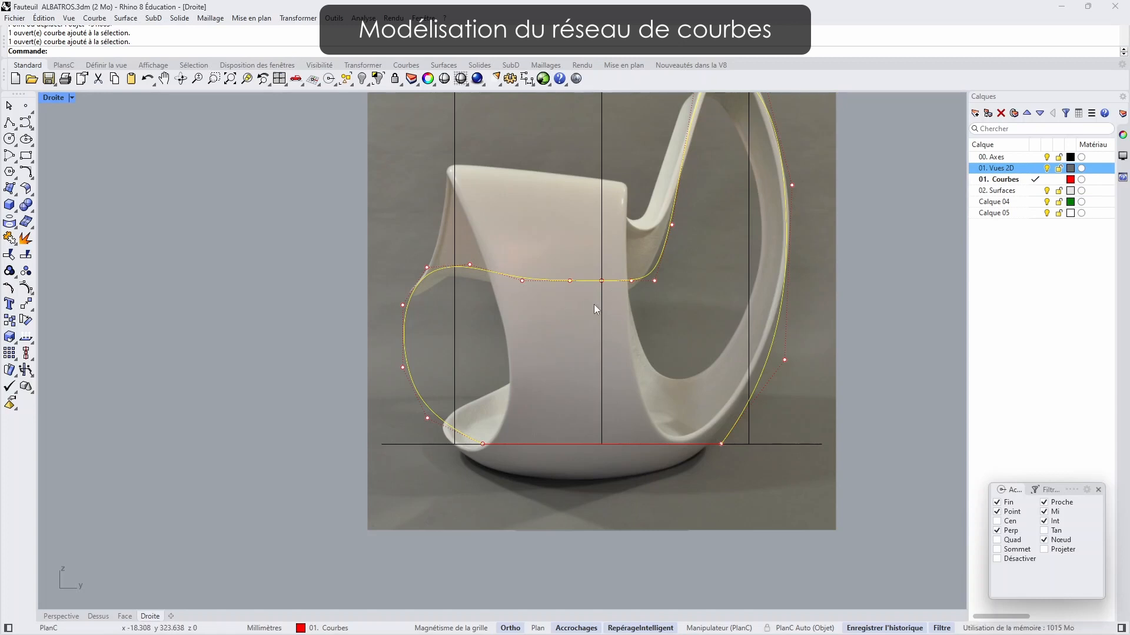
- Start a degree 3 curve at the base circle's side point and trace the armrest's outer contour over its top in the Face view
double_click(55, 98)
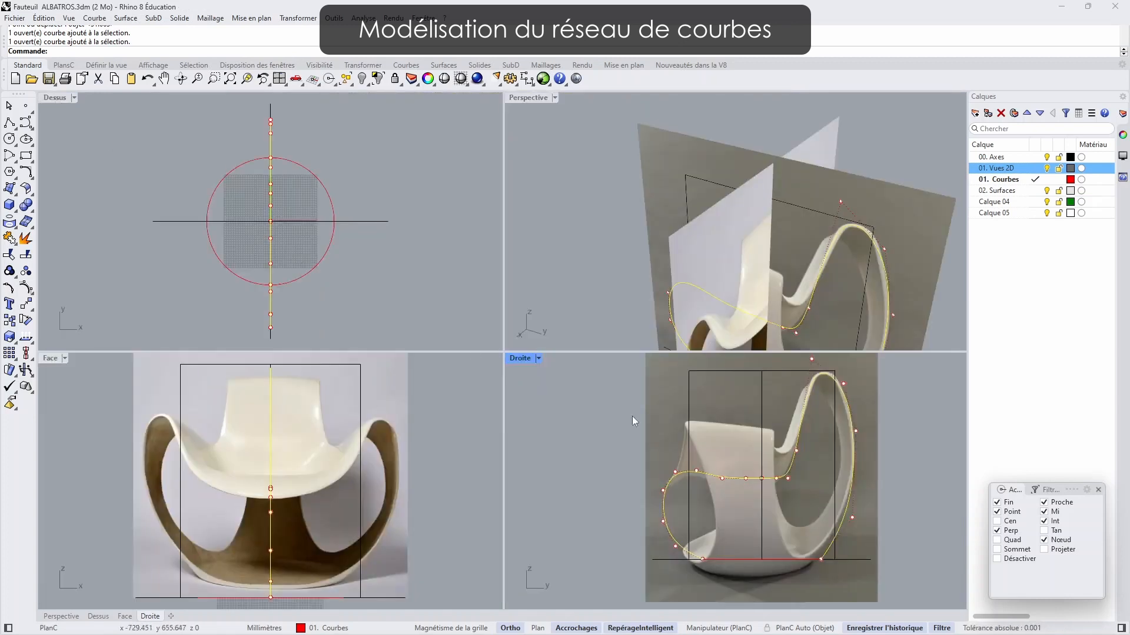
left_click(50, 360)
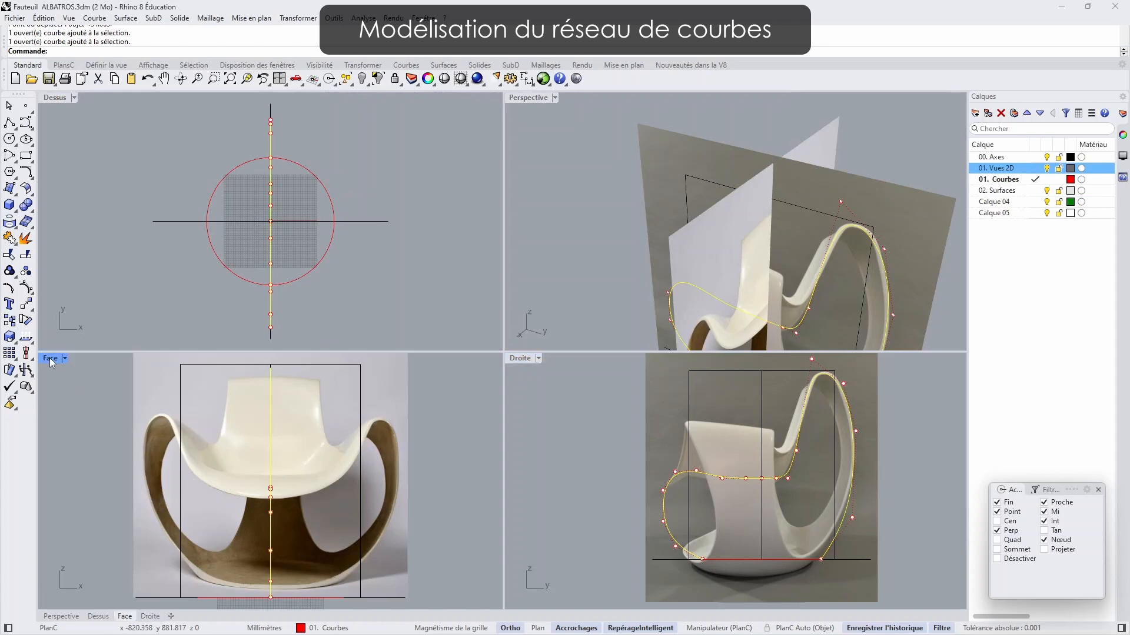
double_click(51, 358)
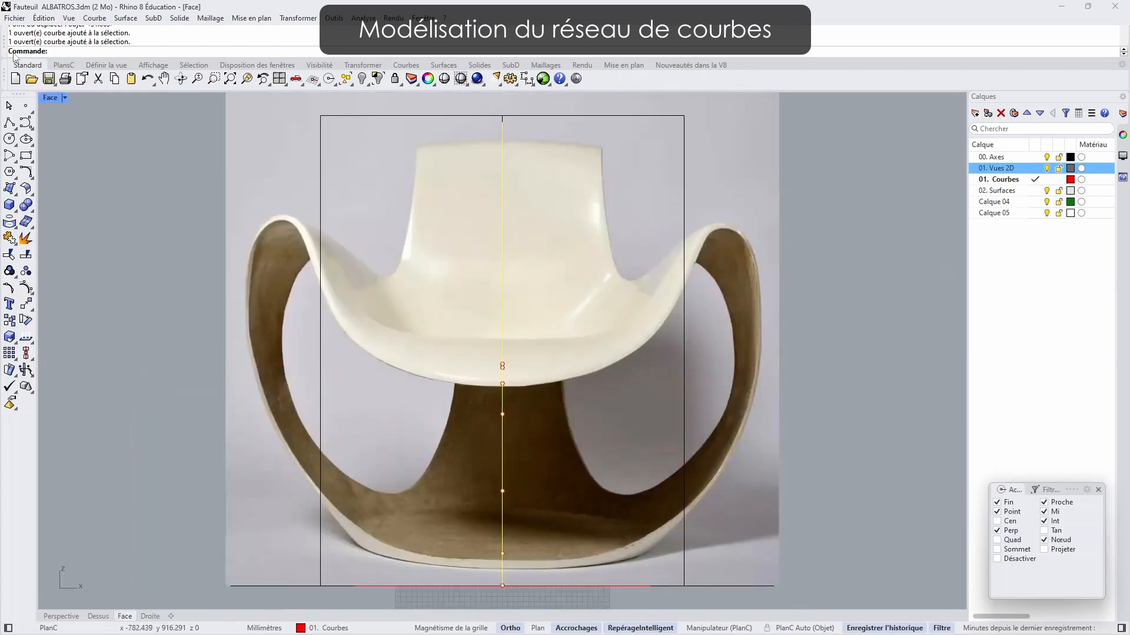
double_click(51, 98)
right_click_drag(625, 228, 700, 226)
left_click(26, 122)
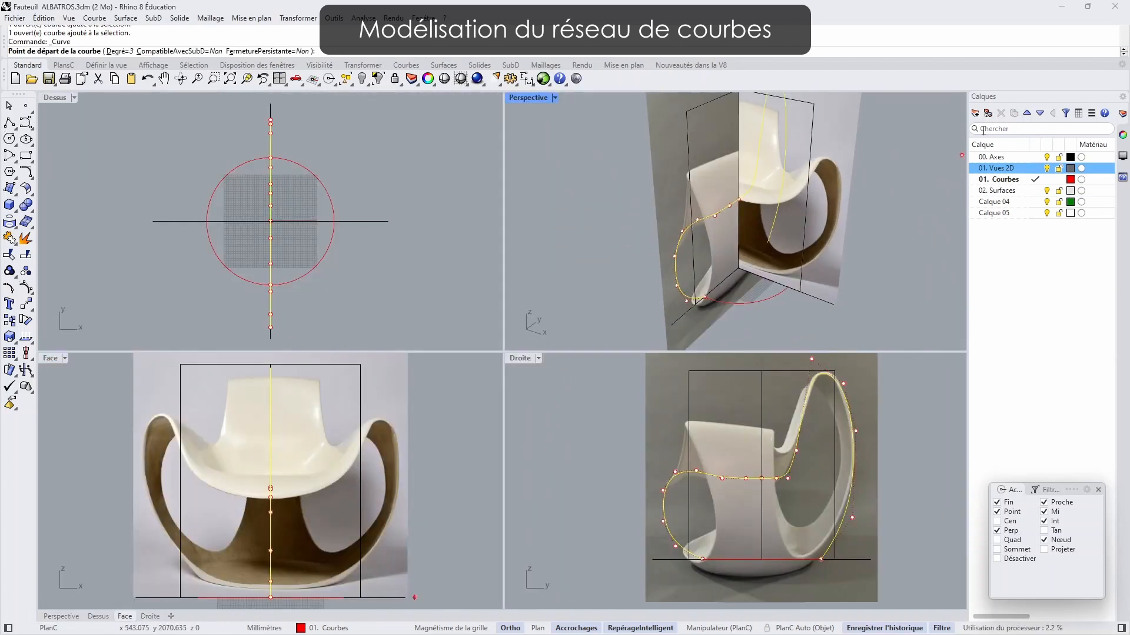
scroll(787, 290, "up", 8)
left_click(794, 279)
key("F8")
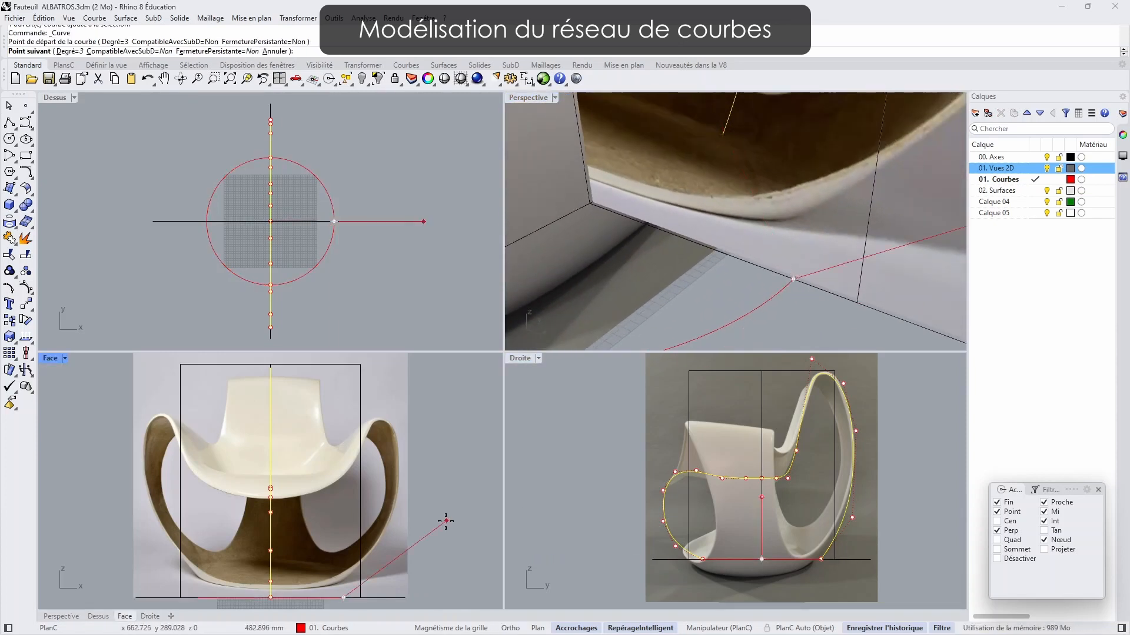
left_click(384, 565)
left_click(436, 471)
left_click(391, 390)
left_click(370, 435)
- Continue the armrest curve under the seat with horizontally aligned control points and end it at the profile curves' central junction
key("F8")
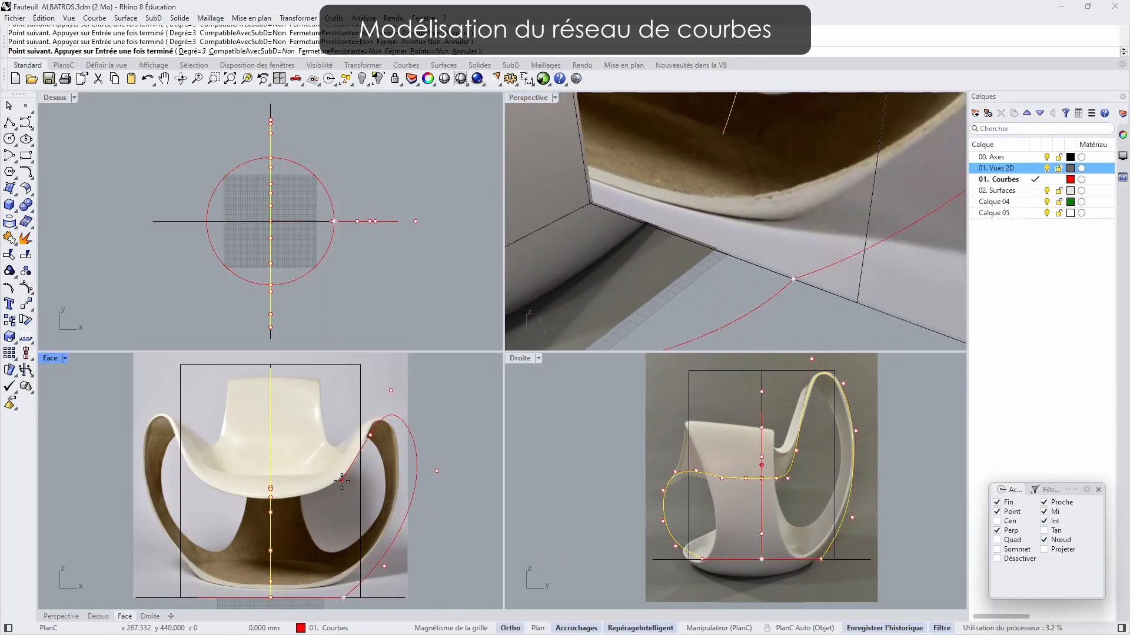
scroll(726, 293, "down", 8)
scroll(678, 189, "up", 8)
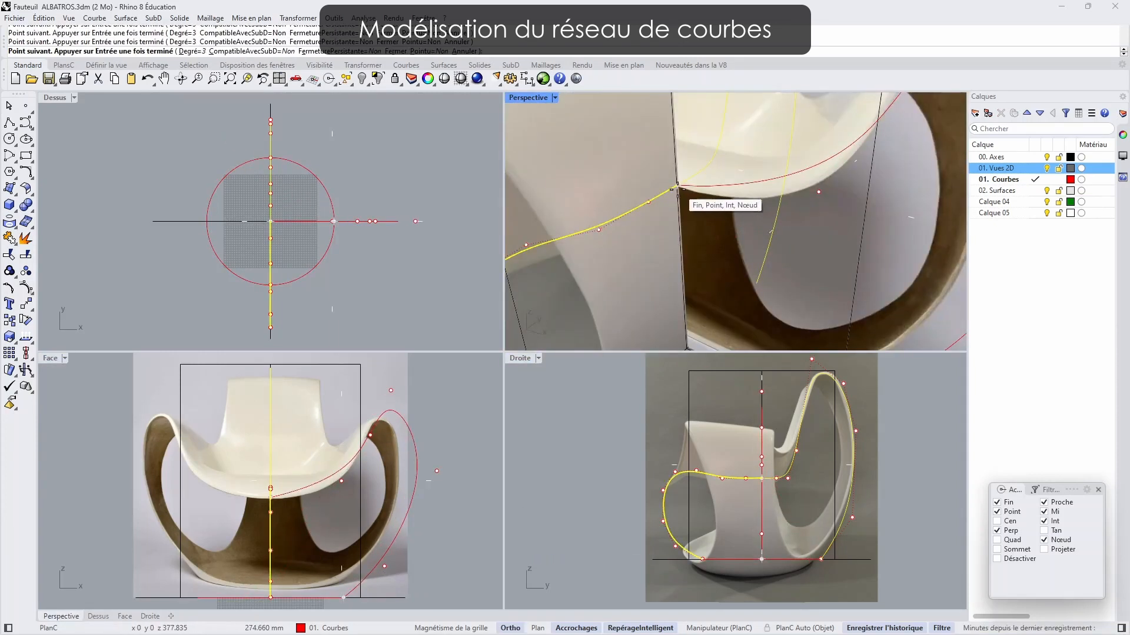
left_click(313, 498)
left_click(288, 499)
left_click(677, 186)
right_click(680, 189)
- Move the armrest curve's outermost control point about 108 mm down and inward in the Face view
left_click(777, 199)
scroll(799, 204, "down", 6)
right_click_drag(799, 203, 753, 208)
double_click(50, 358)
left_click(753, 180)
left_click(794, 197)
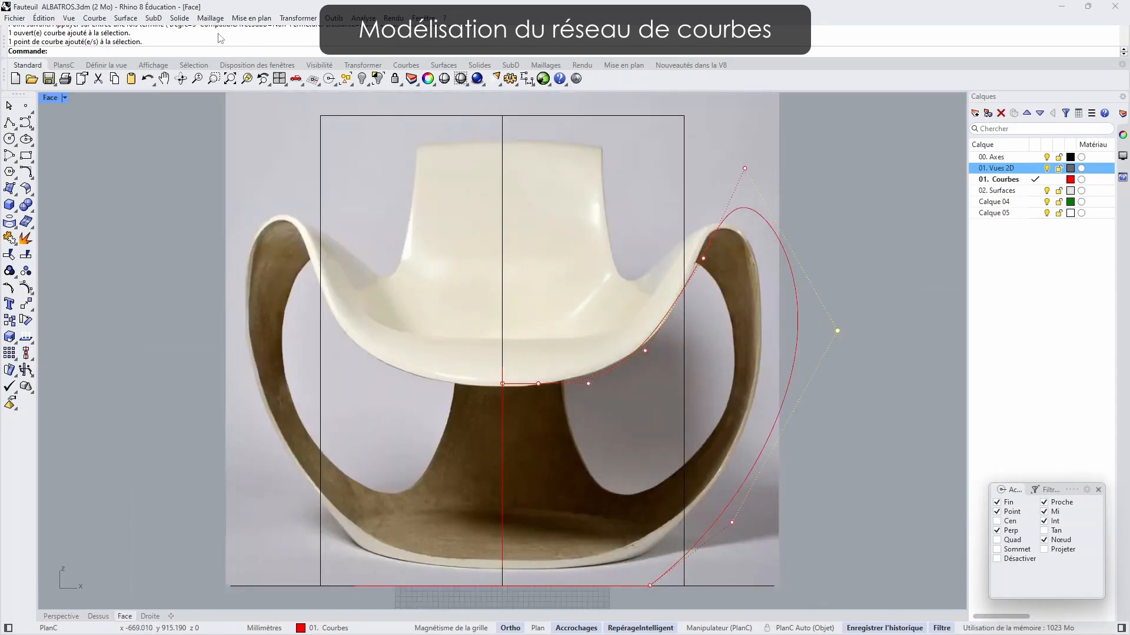
left_click(298, 18)
left_click(303, 32)
left_click(889, 227)
left_click(867, 281)
- Lower the armrest curve's control point nearest the base by about 32 mm
left_click(732, 523)
left_click(783, 553)
right_click(785, 550)
left_click(785, 550)
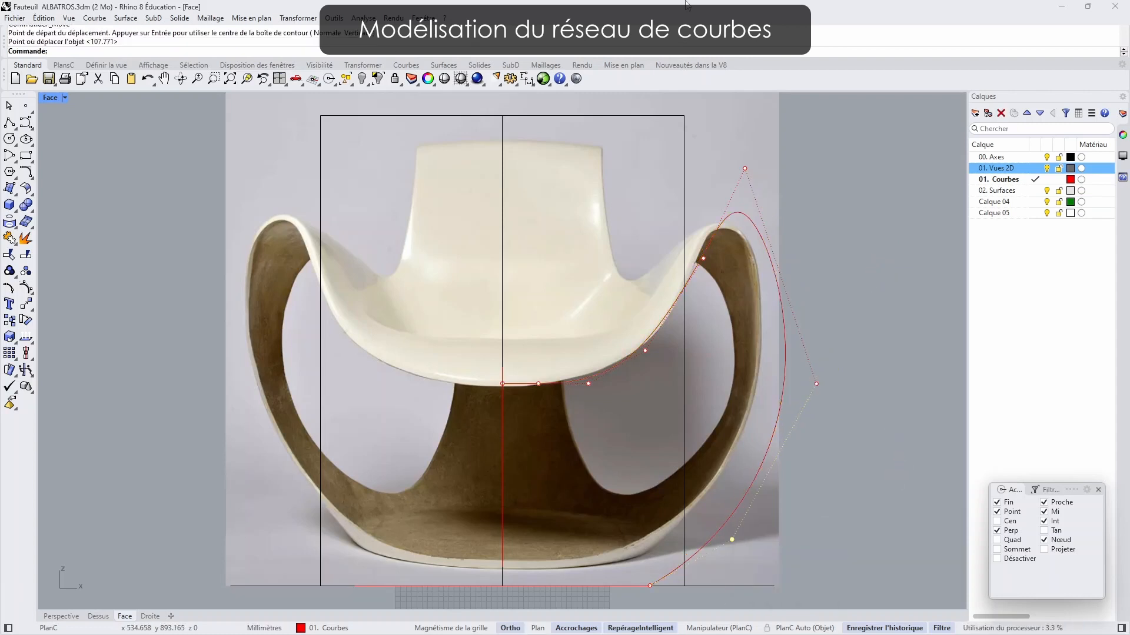
- Move the armrest curve's top and inner control points together down and inward to match the armrest's crest
left_click(744, 170)
left_click(703, 258)
left_click(746, 170, "shift")
left_click(794, 198)
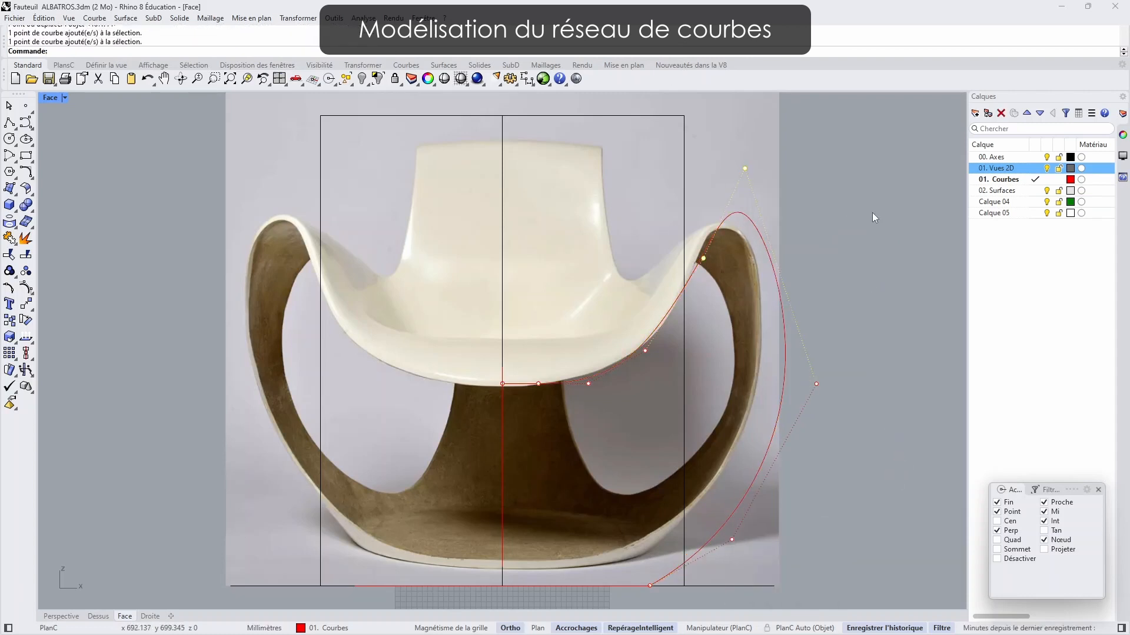
right_click(872, 212)
left_click(872, 212)
left_click(853, 231)
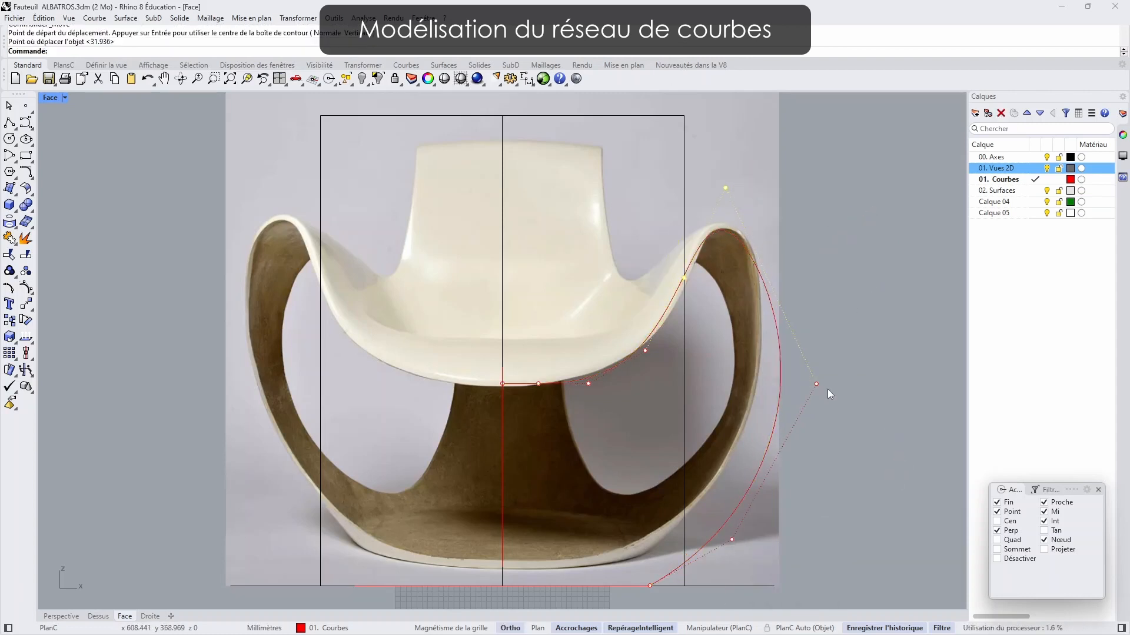
- Move the armrest's outermost and lowest control points about 43 mm down and inward, and nudge its inner point about 13 mm outward
left_click(816, 384)
left_click(733, 539, "shift")
left_click(840, 542)
right_click(859, 512)
left_click(895, 436)
left_click(877, 451)
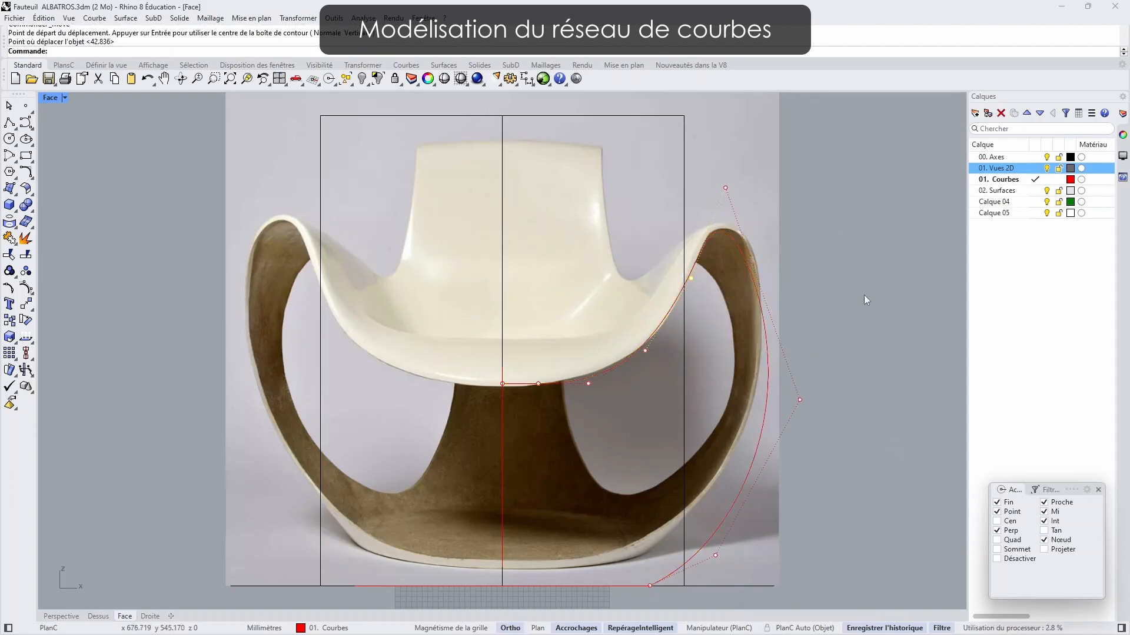
- Move the armrest curve's top control point slightly up and outward, then hide its control points
left_click(726, 189)
left_click(760, 220)
right_click(822, 224)
left_click(822, 224)
left_click(832, 213)
key("Escape")
key("Escape")
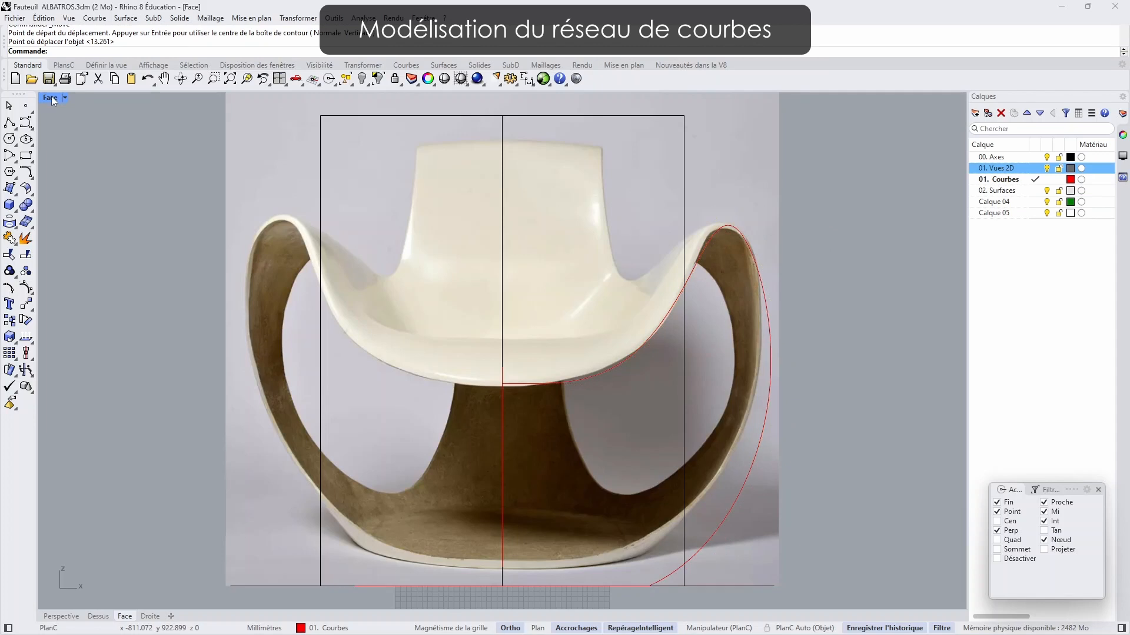
- Hide the 01. Vues 2D layer and show the curves alone in a full Perspective view
double_click(51, 98)
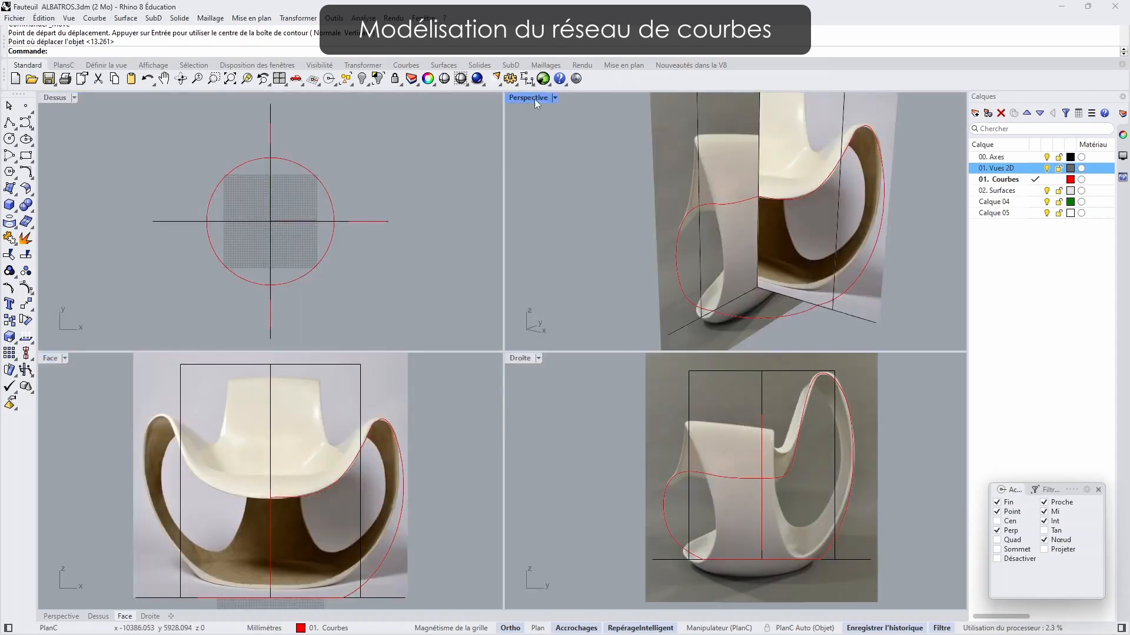
double_click(534, 99)
left_click(1046, 169)
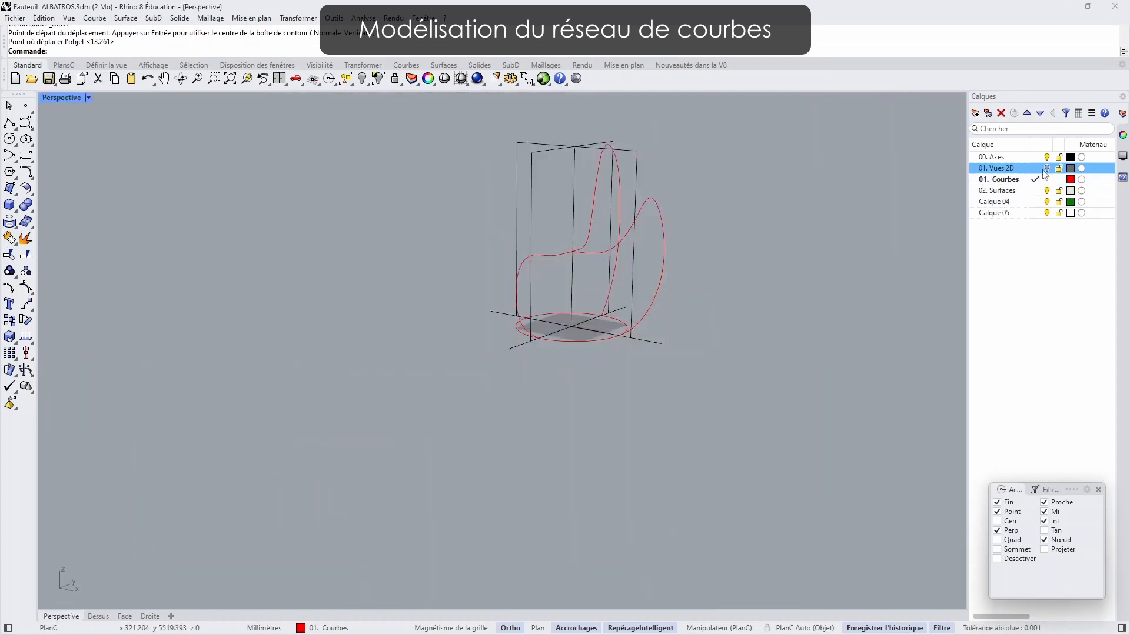
right_click_drag(853, 318, 757, 330)
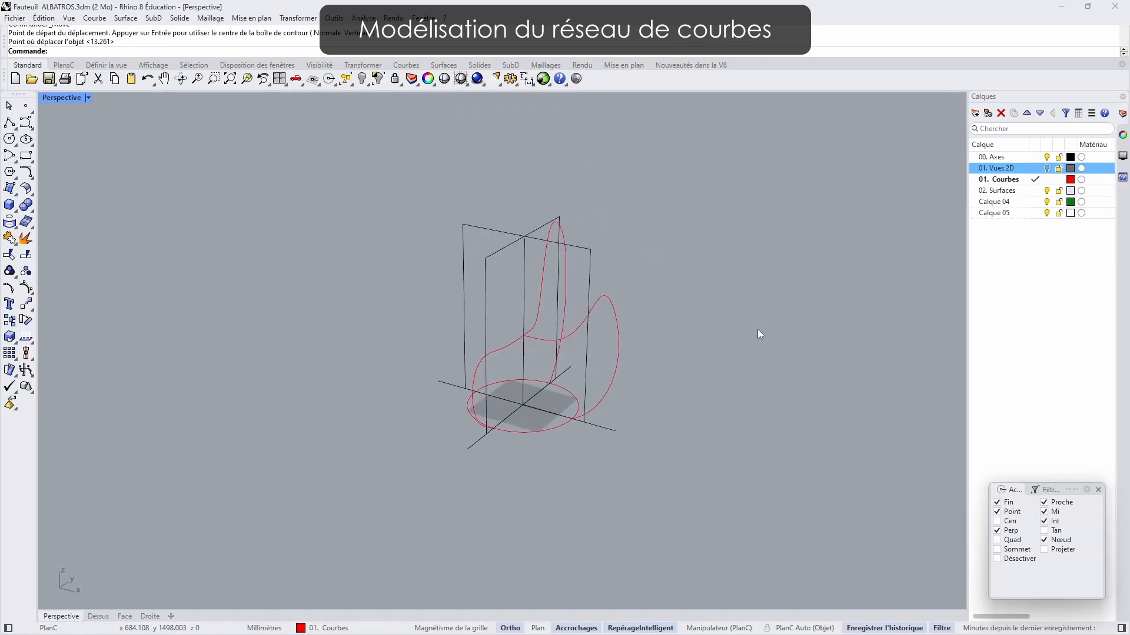
- Check the history recording options and mirror the armrest curve to the chair's opposite side, starting the mirror plane at 0
right_click(873, 628)
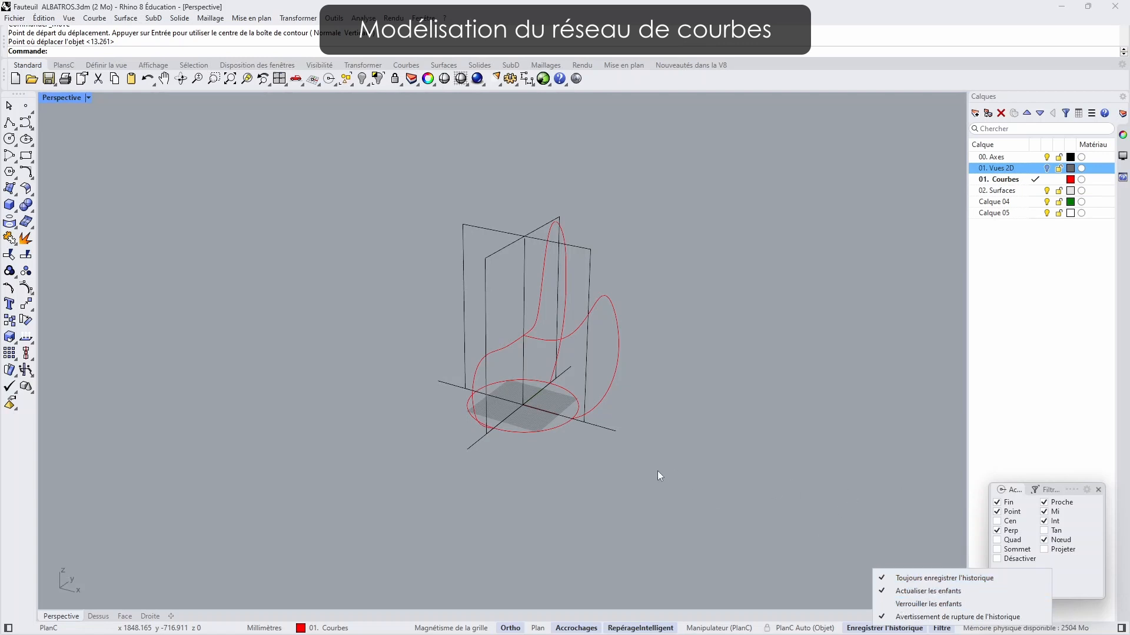
right_click_drag(707, 407, 722, 415)
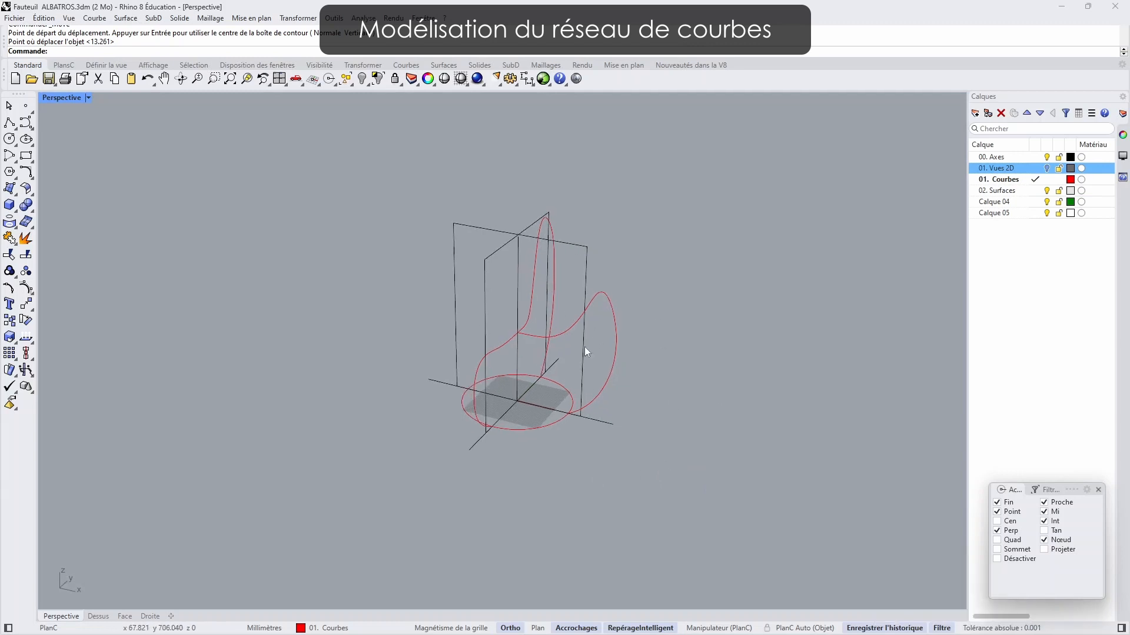
right_click_drag(602, 359, 617, 326)
left_click(617, 327)
mouse_move(669, 430)
right_mouse_down()
mouse_move(769, 444)
mouse_move(651, 434)
right_mouse_up()
left_click(299, 18)
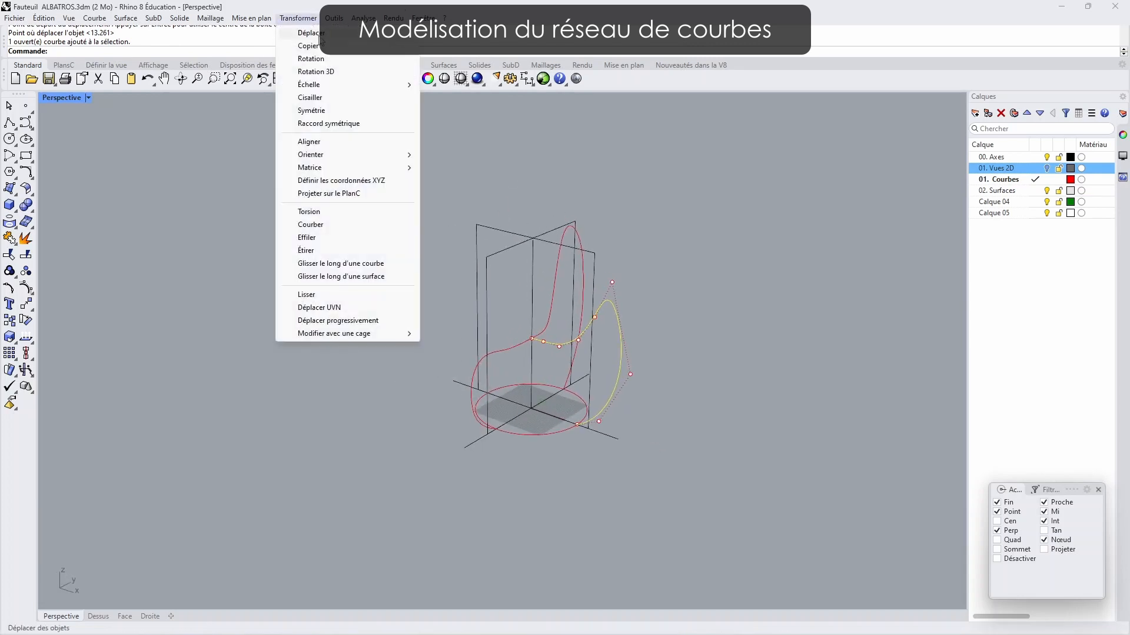
left_click(312, 110)
type("0")
key("Return")
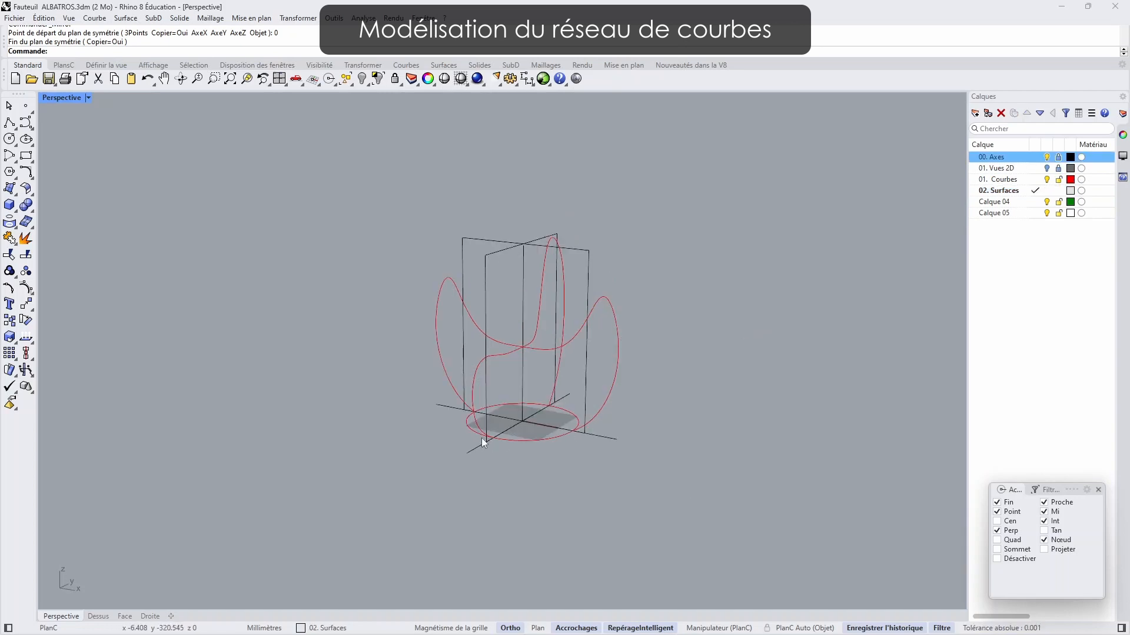
- Create a network surface from all the curves on the 02. Surfaces layer, with tolerances 0.001 and 0.01 and Position edge matching
left_click(15, 191)
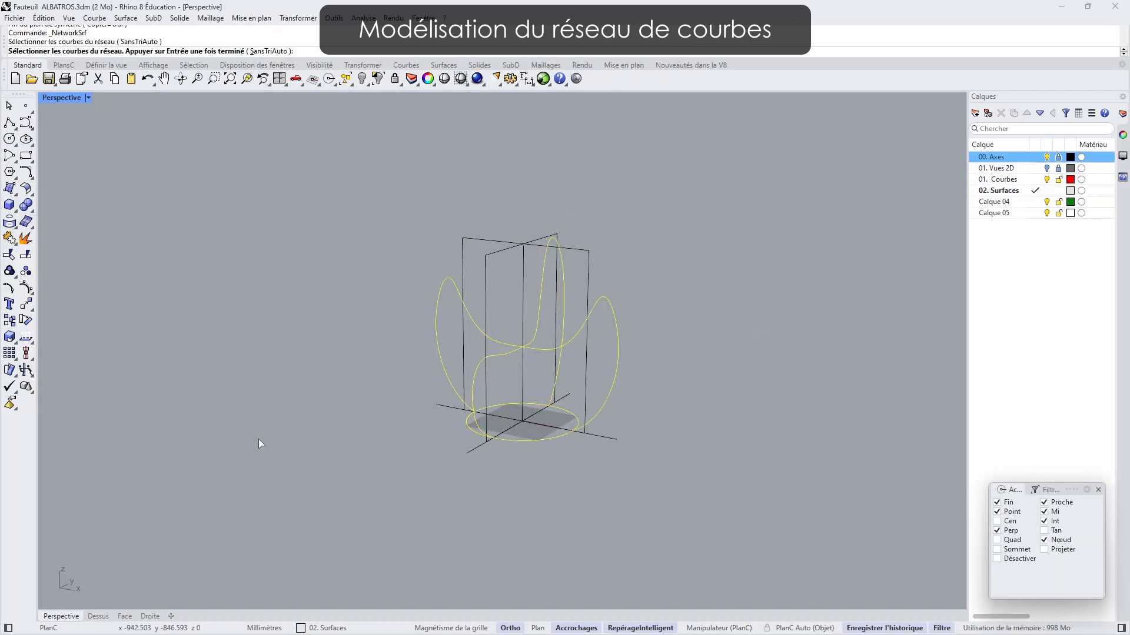
key("Return")
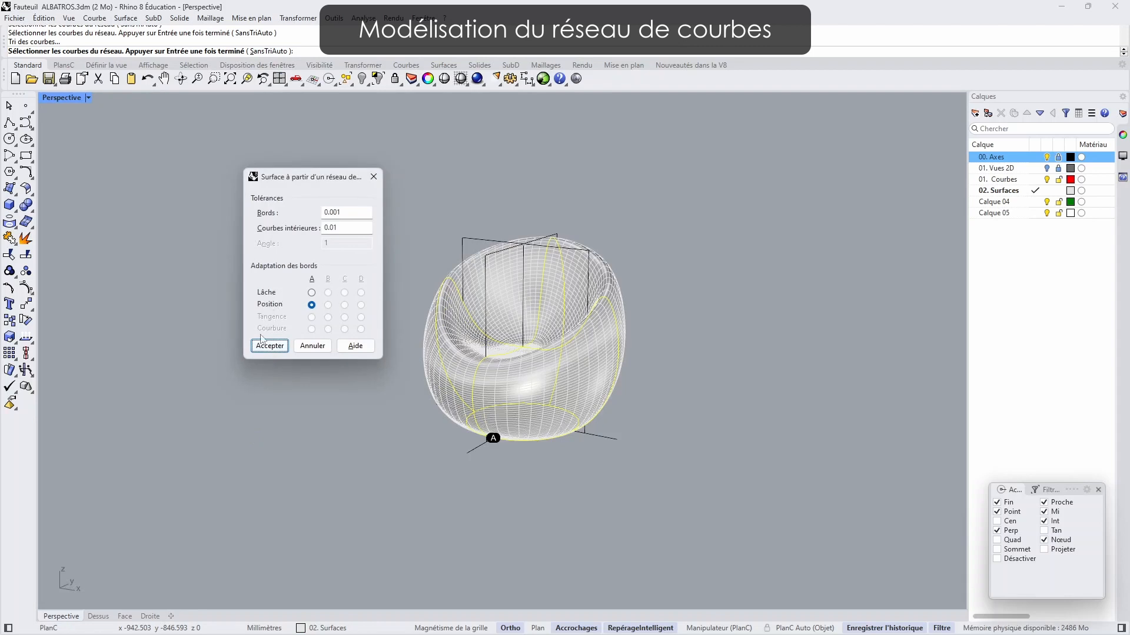
left_click(265, 346)
mouse_move(375, 398)
right_mouse_down()
mouse_move(361, 406)
mouse_move(398, 376)
mouse_move(368, 449)
mouse_move(356, 377)
mouse_move(229, 421)
mouse_move(441, 422)
mouse_move(518, 408)
mouse_move(379, 418)
right_mouse_up()
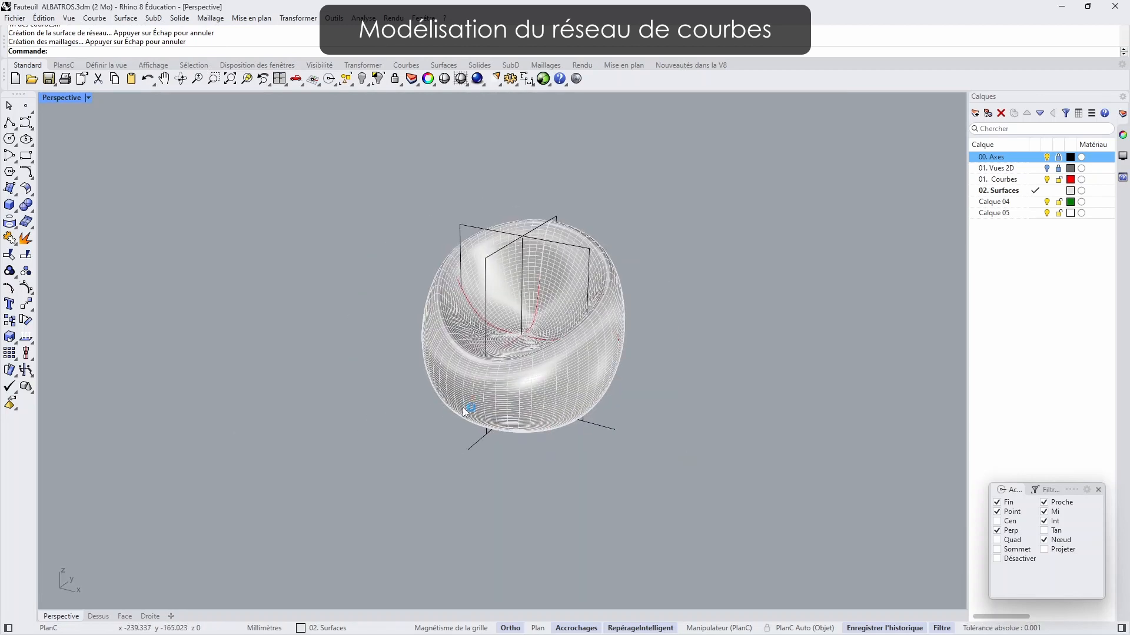
right_click_drag(463, 407, 458, 360)
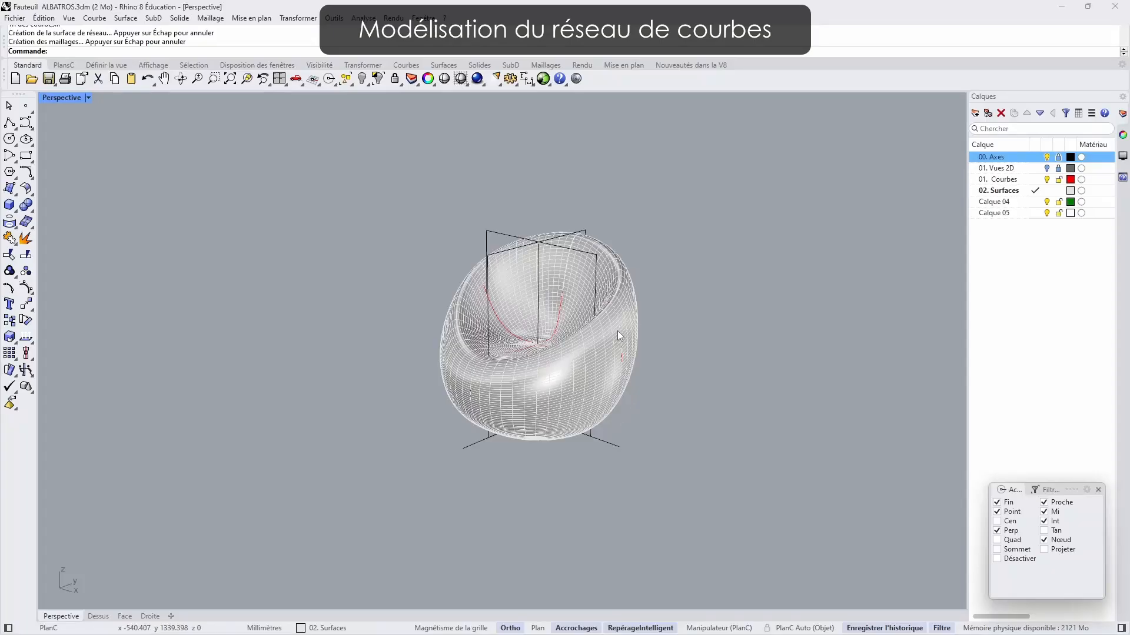
- Inspect the network surface from a closer view and delete it, keeping the curves
scroll(494, 362, "up", 5)
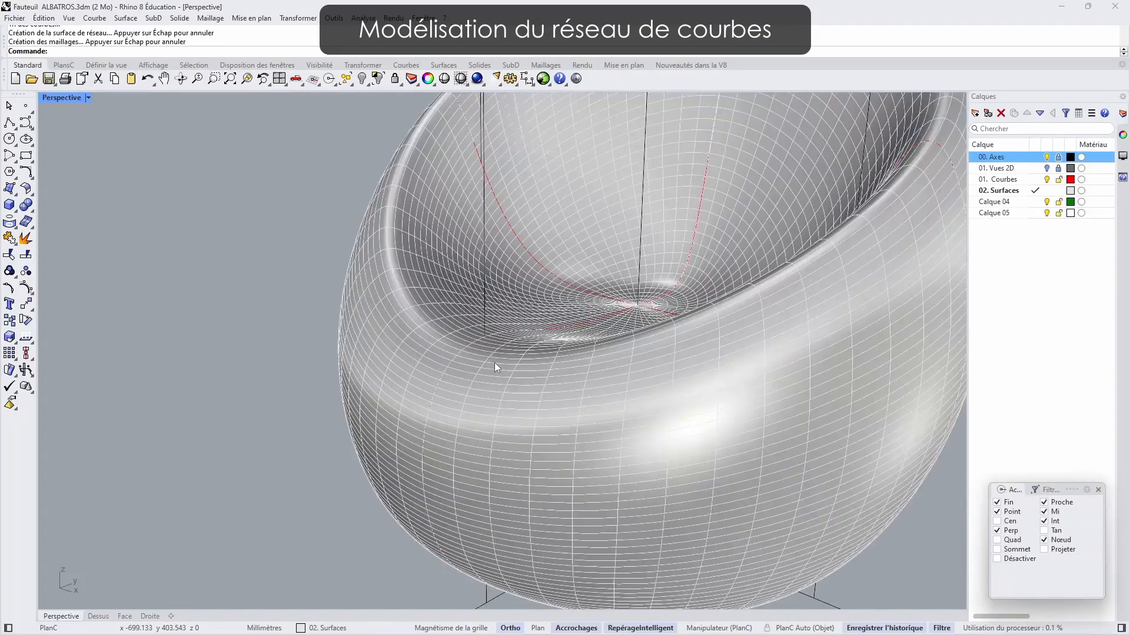
scroll(595, 377, "down", 7)
right_click_drag(628, 364, 505, 410, "shift")
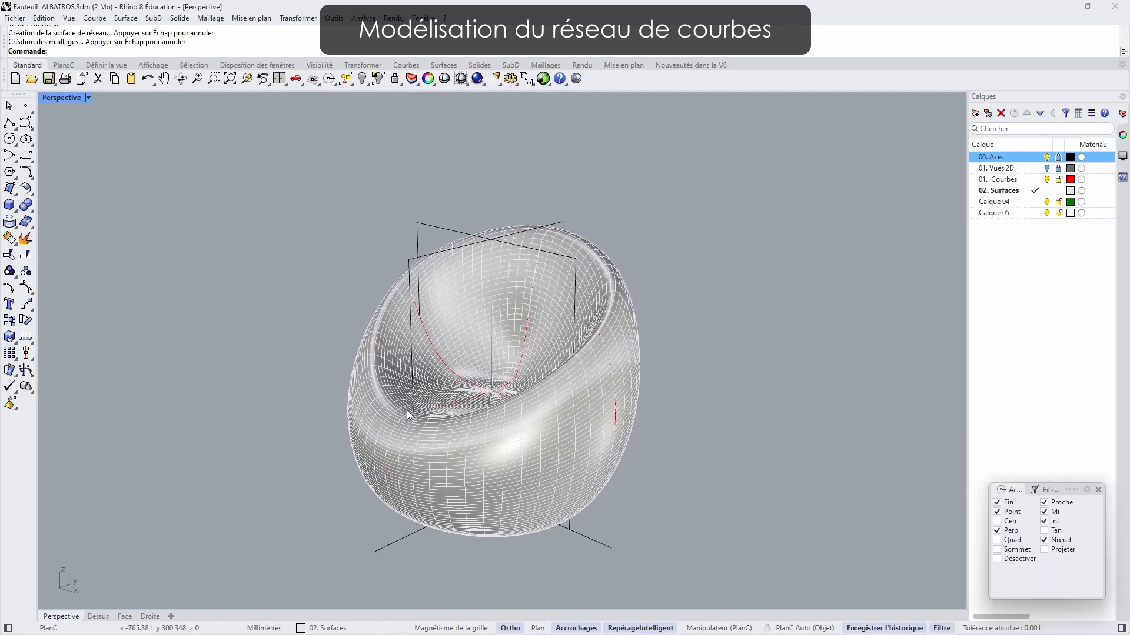
left_click(630, 323)
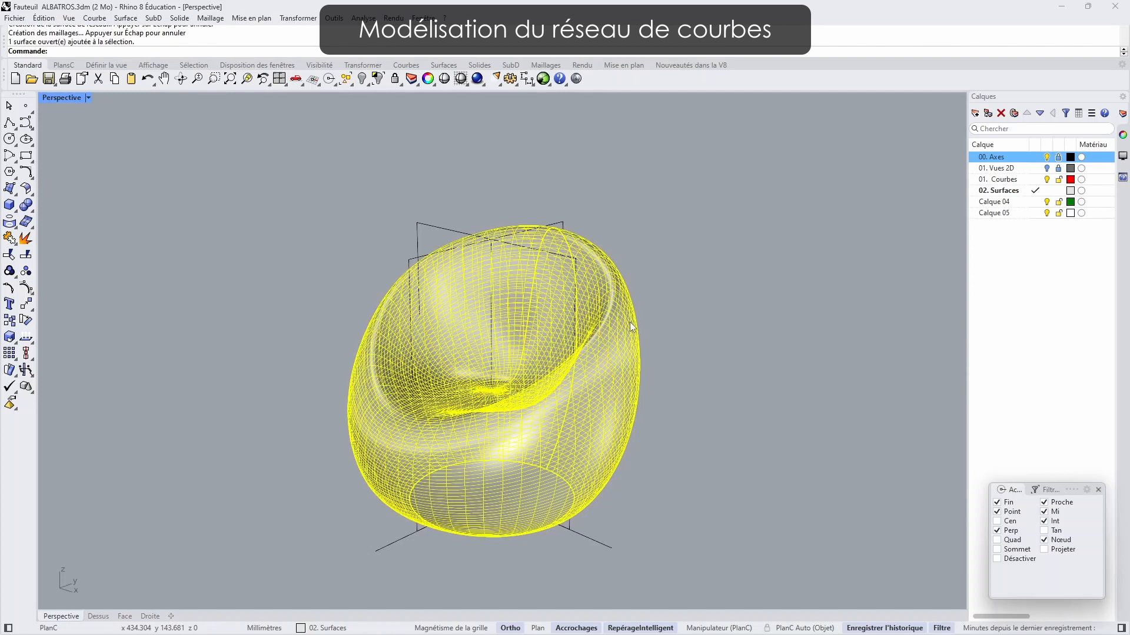
key("Delete")
- Show the four views, duplicate the armrest curve on the positive X side in place, and rotate the copy about 21° around origin 0 toward the back
left_click(609, 362)
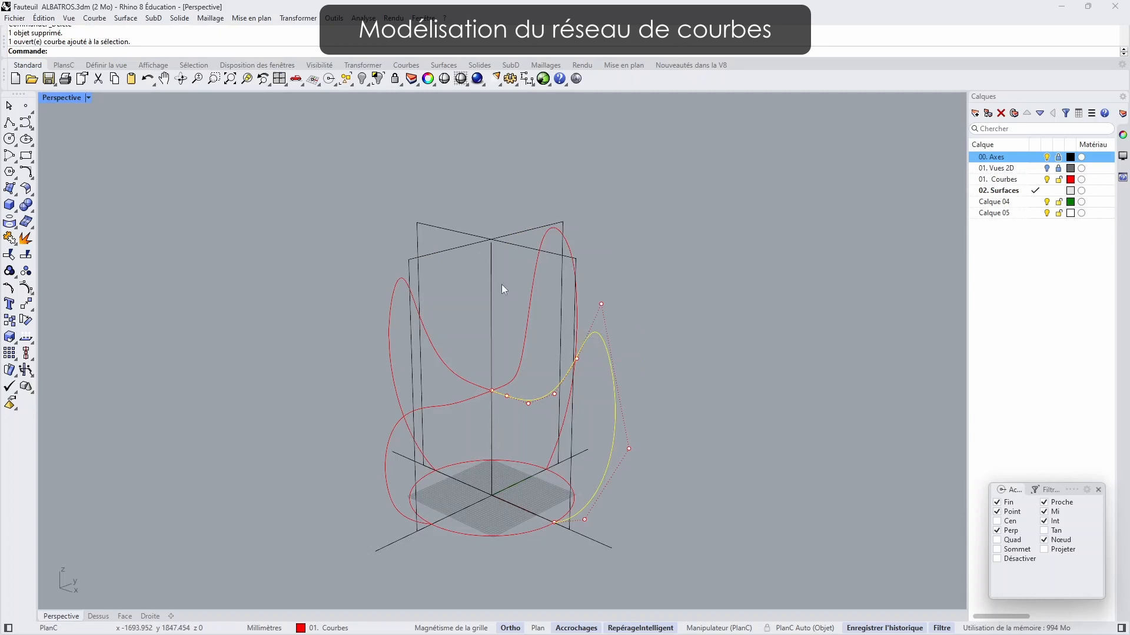
double_click(65, 97)
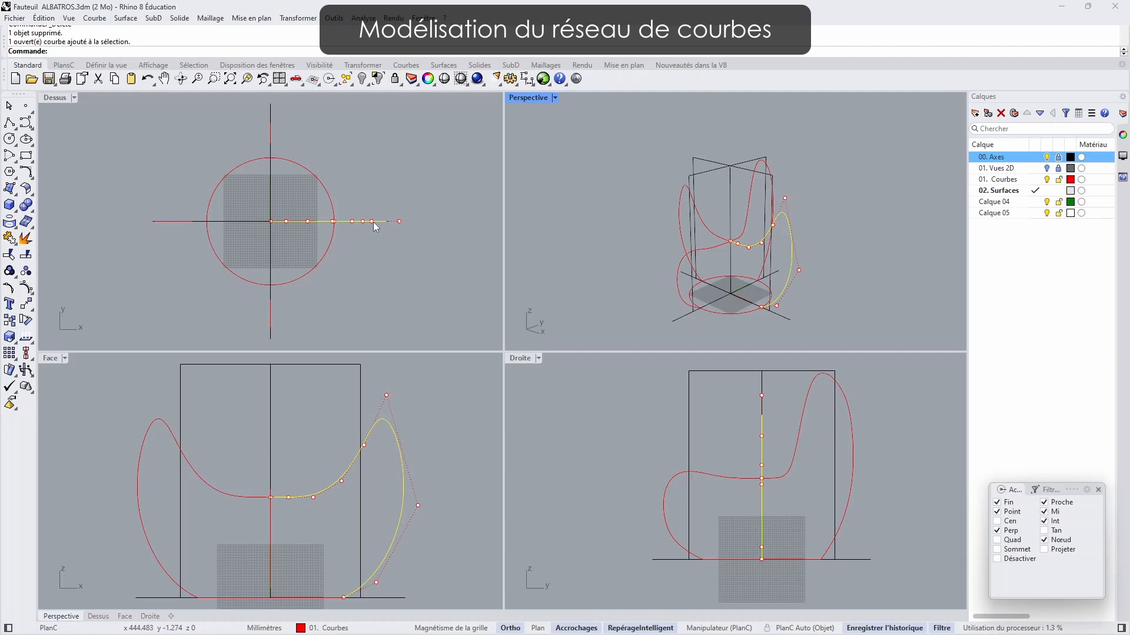
key("ctrl+c")
key("ctrl+v")
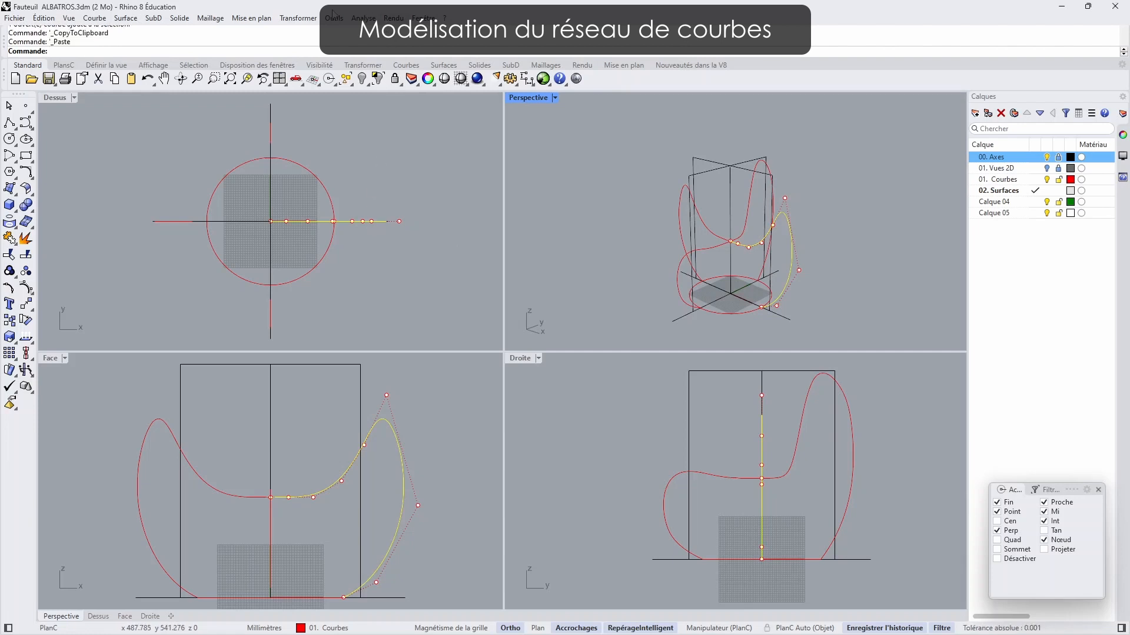
left_click(305, 18)
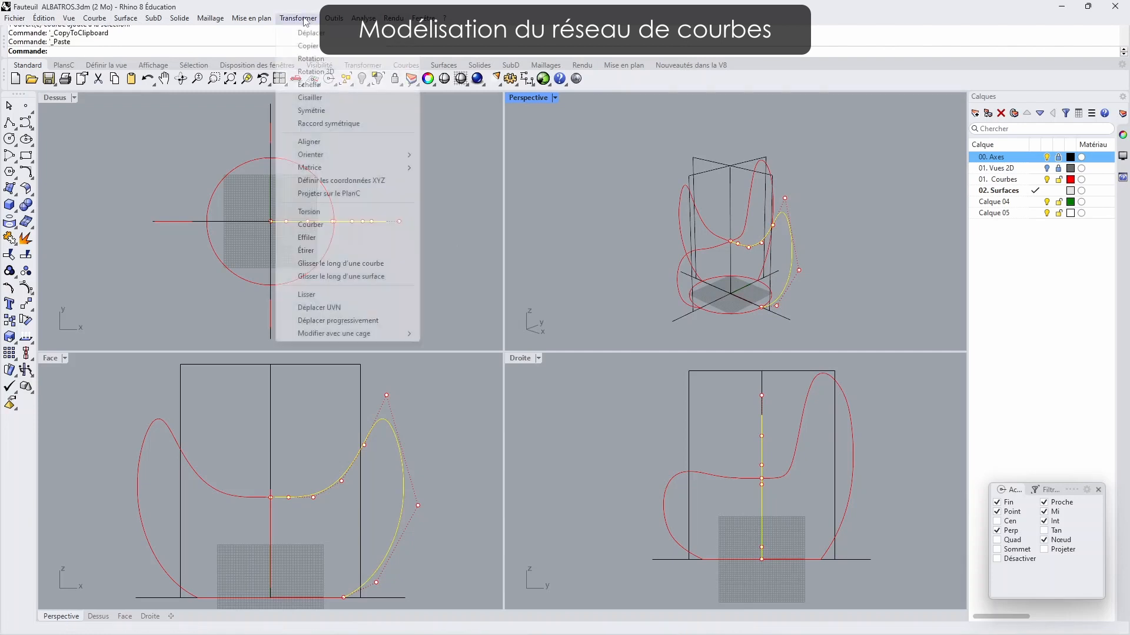
left_click(317, 61)
type("0")
key("Return")
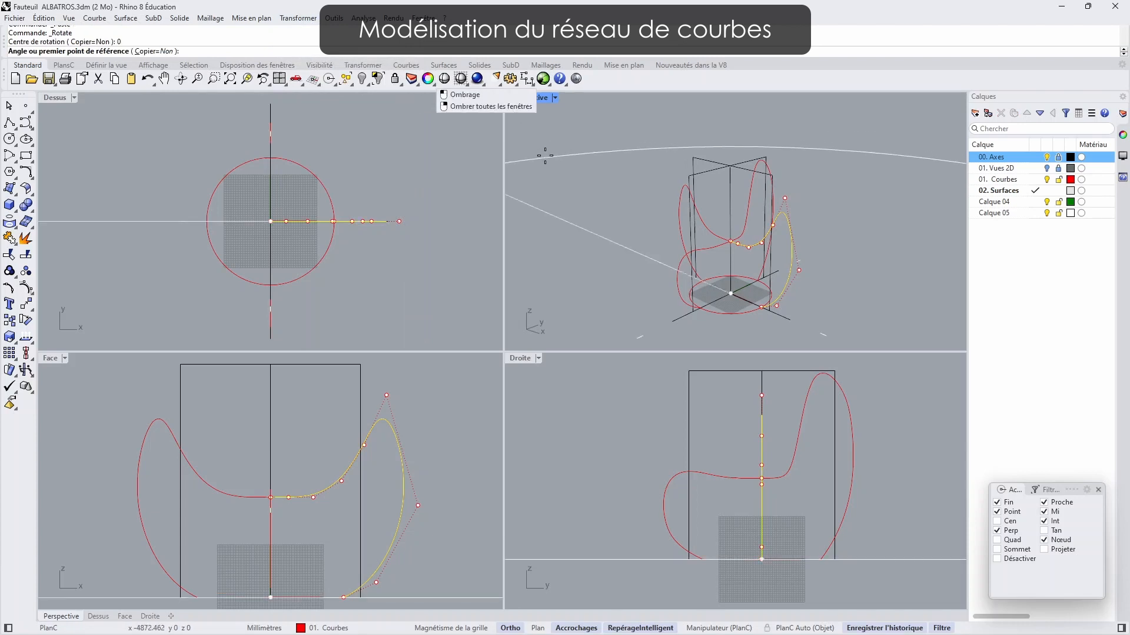
left_click(465, 221)
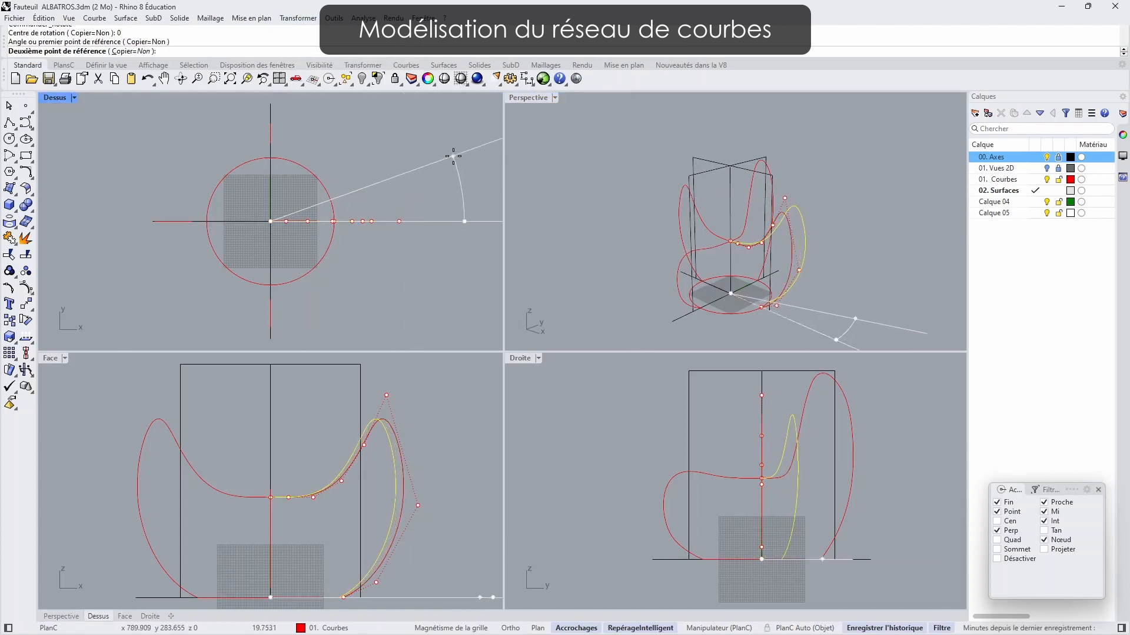
left_click(452, 154)
- Paste another copy of the armrest curve and rotate it about 25° around origin 0 toward the front in the top view
key("ctrl+v")
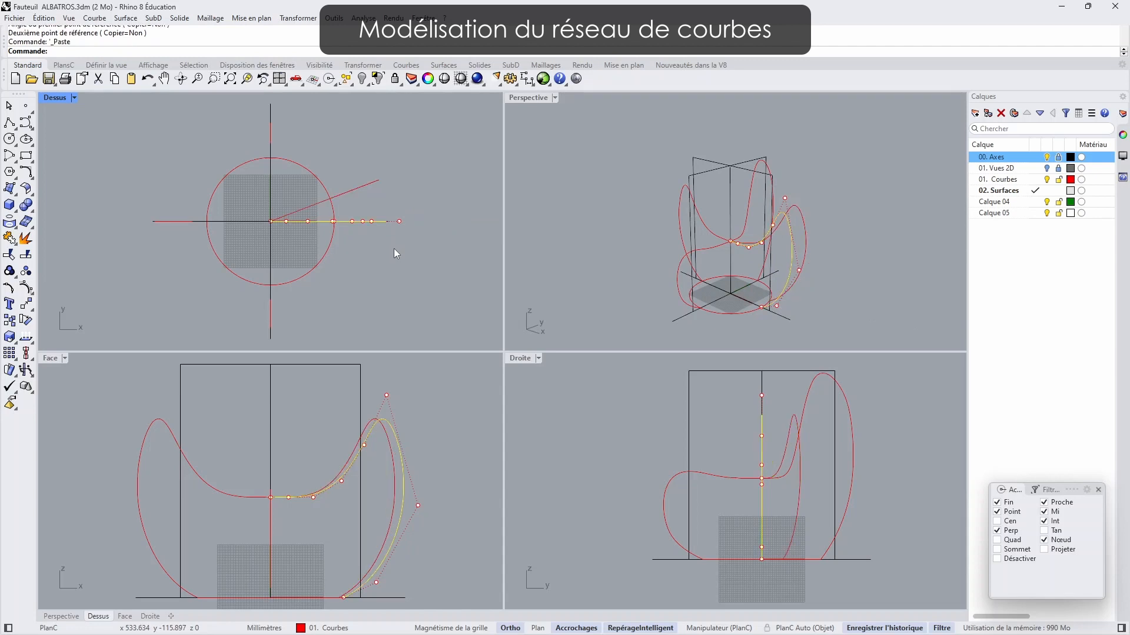
left_click(298, 17)
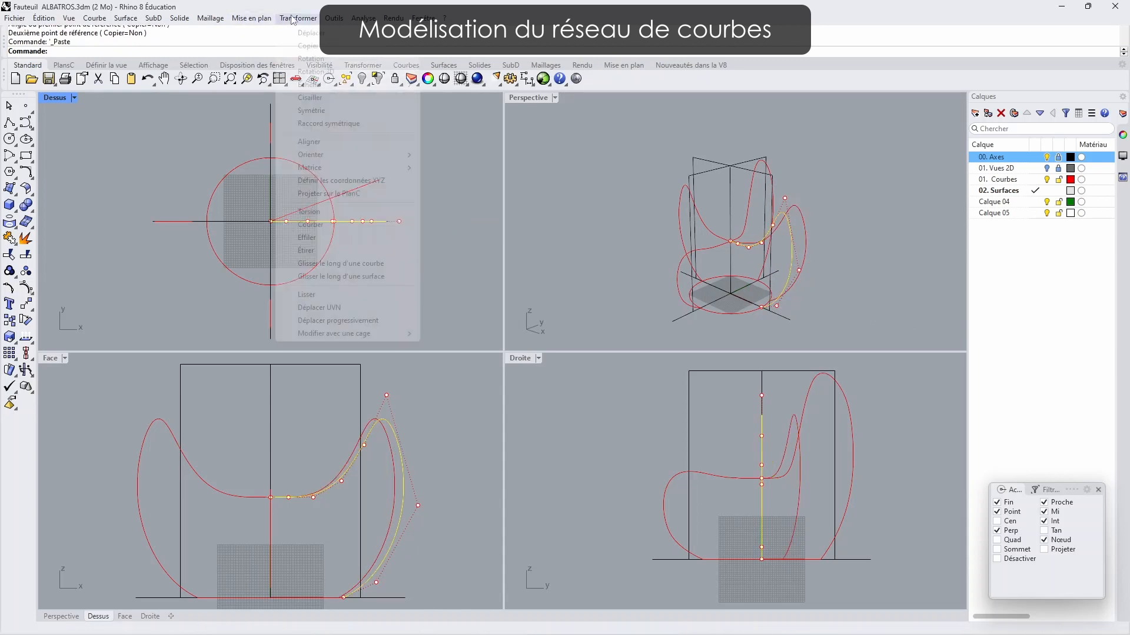
left_click(311, 59)
type("0")
key("Return")
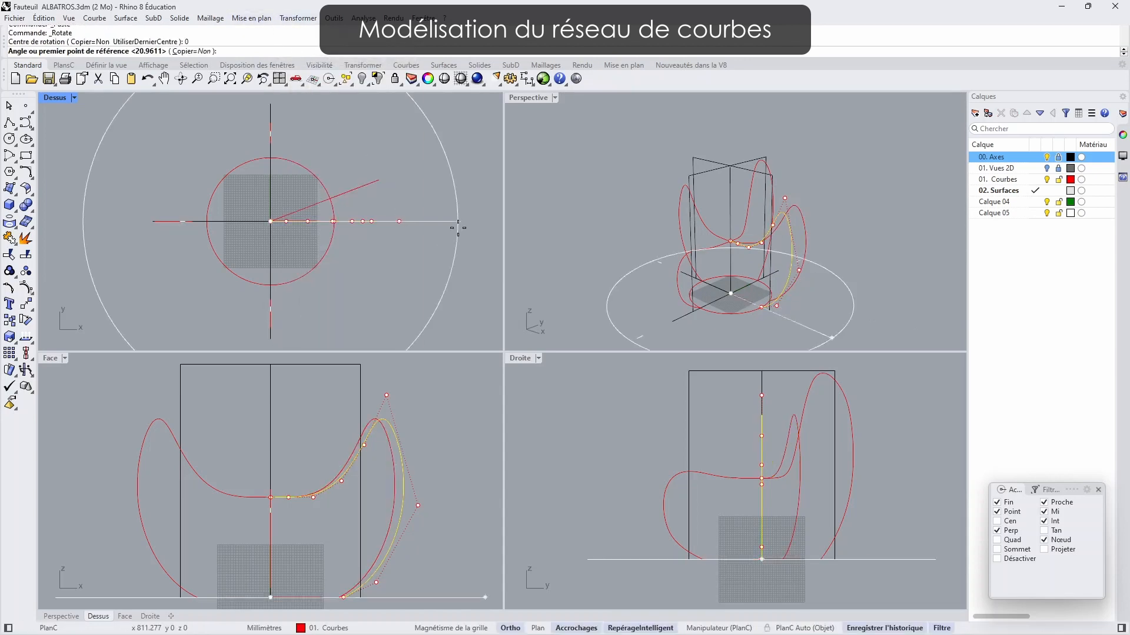
left_click(468, 221)
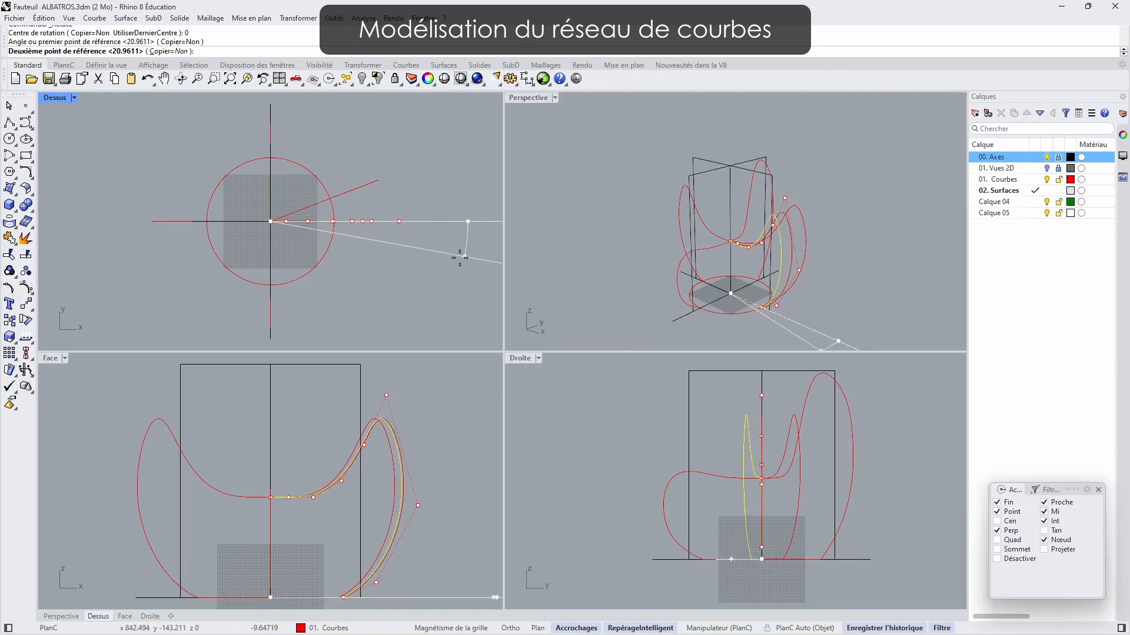
left_click(424, 293)
- Mirror both rotated armrest curves to the chair's opposite side, starting the mirror plane at 0 and running it along the Y axis
left_click(297, 18)
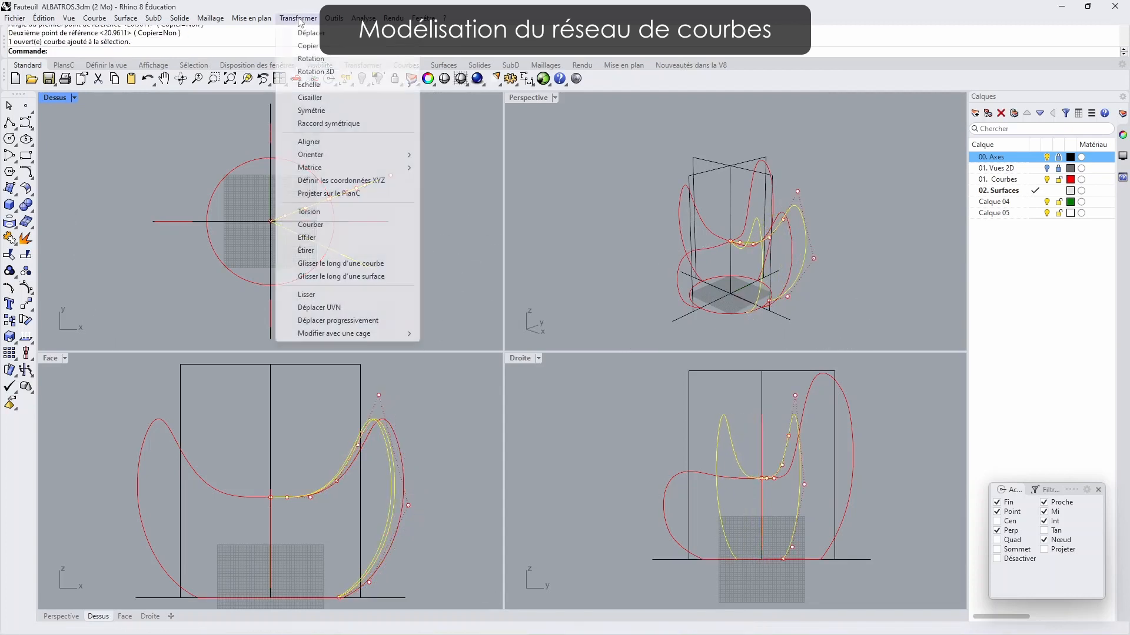
left_click(312, 110)
type("0")
key("Return")
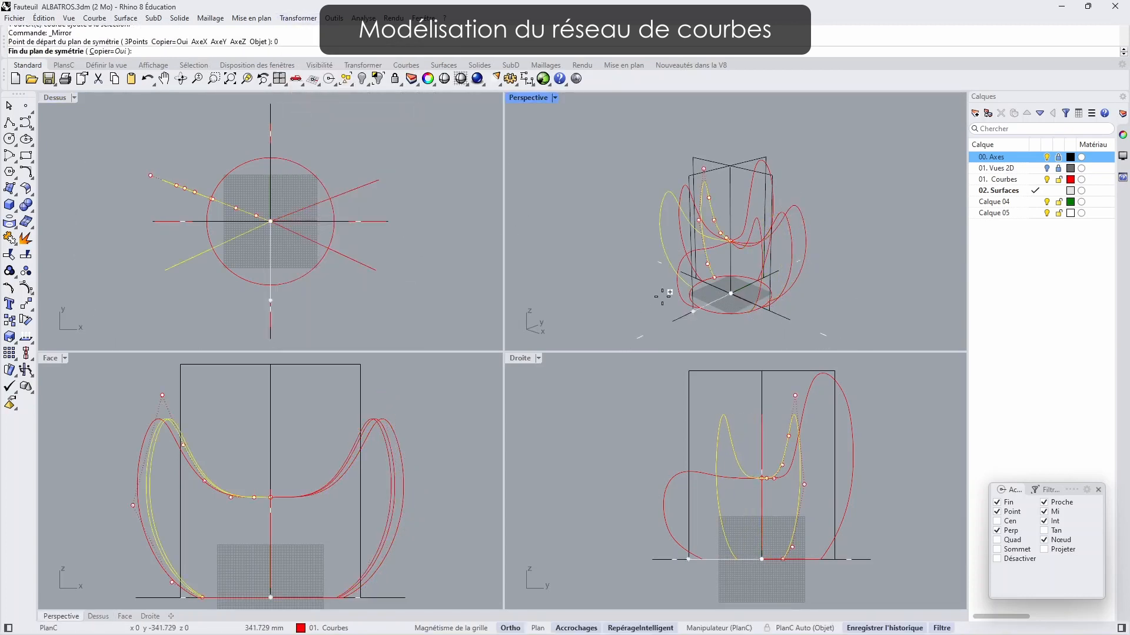
left_click(668, 295)
- Create a network surface from all the chair curves, including the rotated and mirrored armrest profiles
left_click_drag(859, 141, 585, 323)
left_click(12, 191)
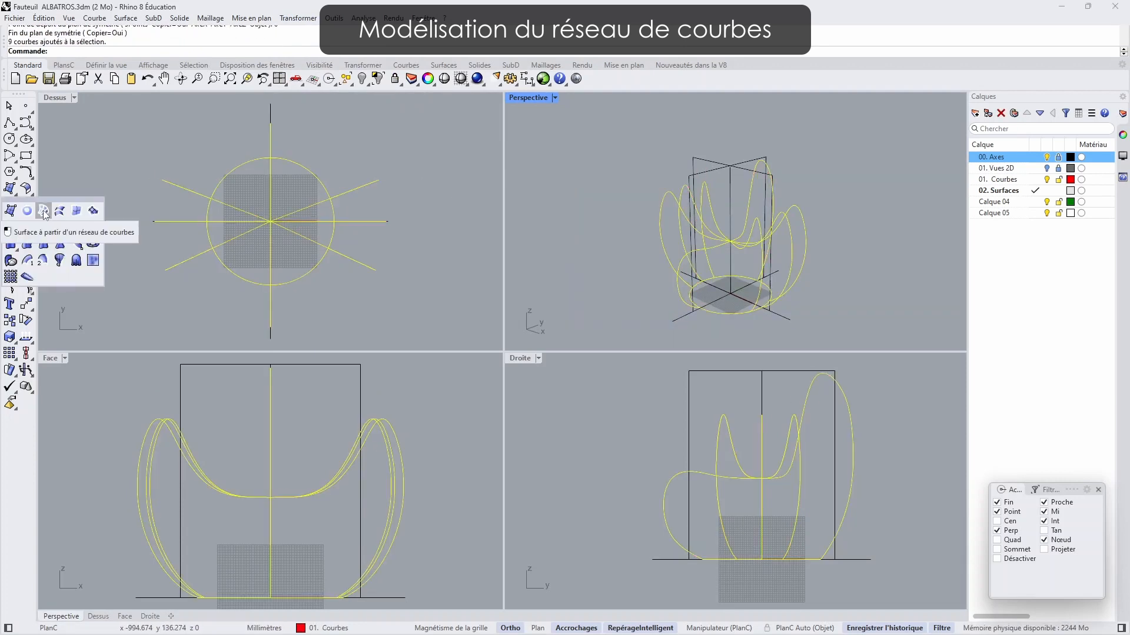
left_click(44, 213)
left_click(283, 346)
- Compare the surface's backrest with the chair's reference photos, and delete the surface
right_click_drag(851, 291, 753, 242)
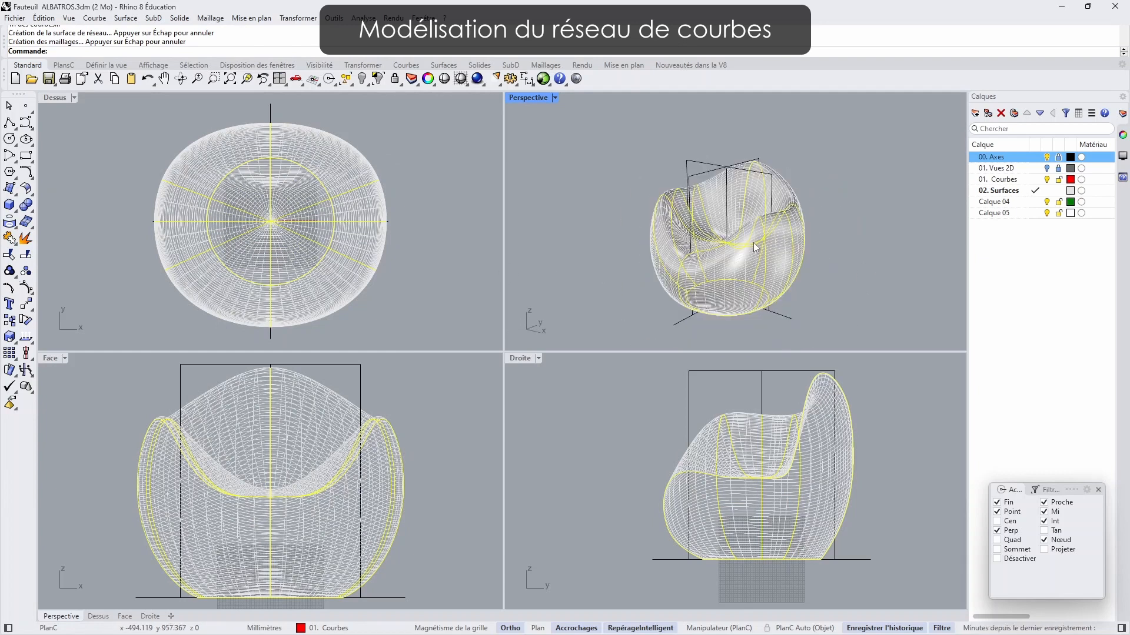
scroll(772, 240, "up", 5)
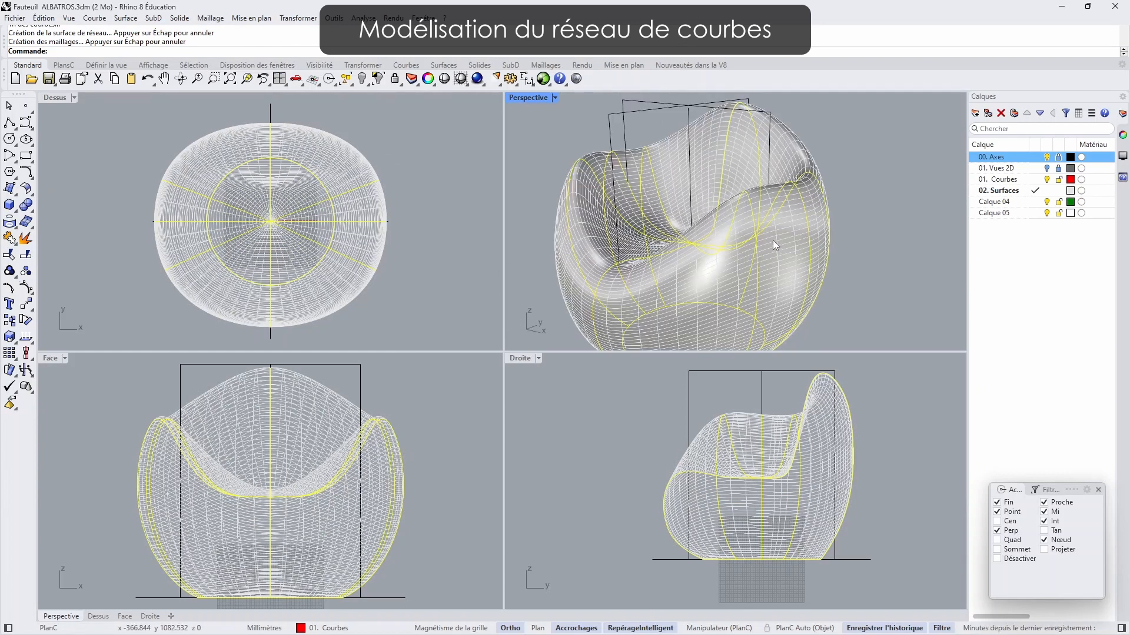
right_click_drag(854, 229, 668, 150)
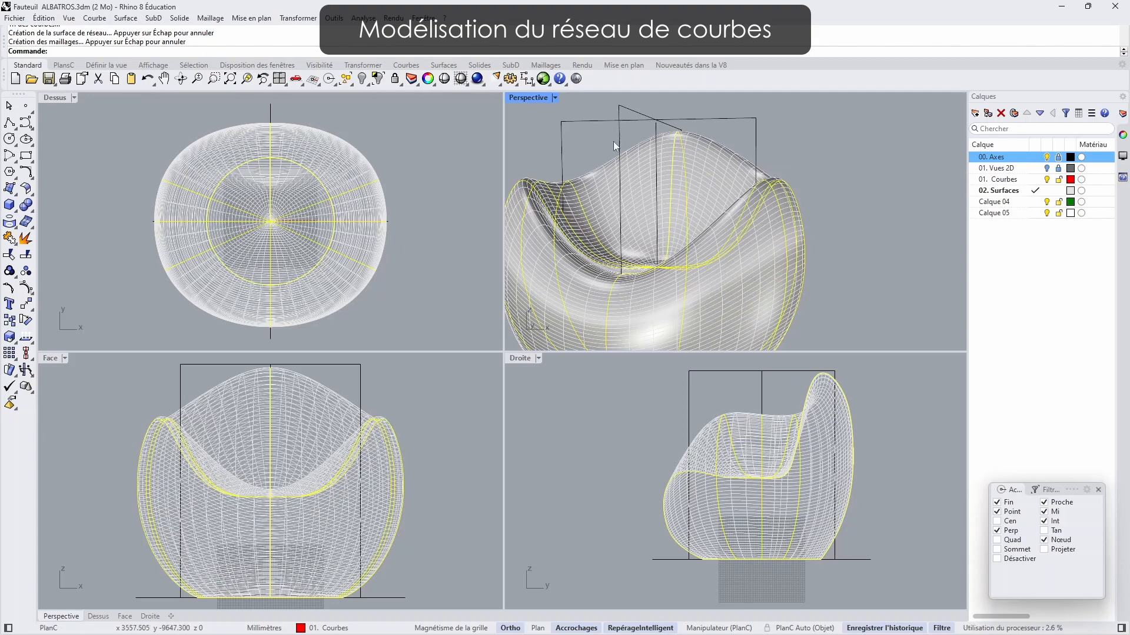
key("alt+Tab")
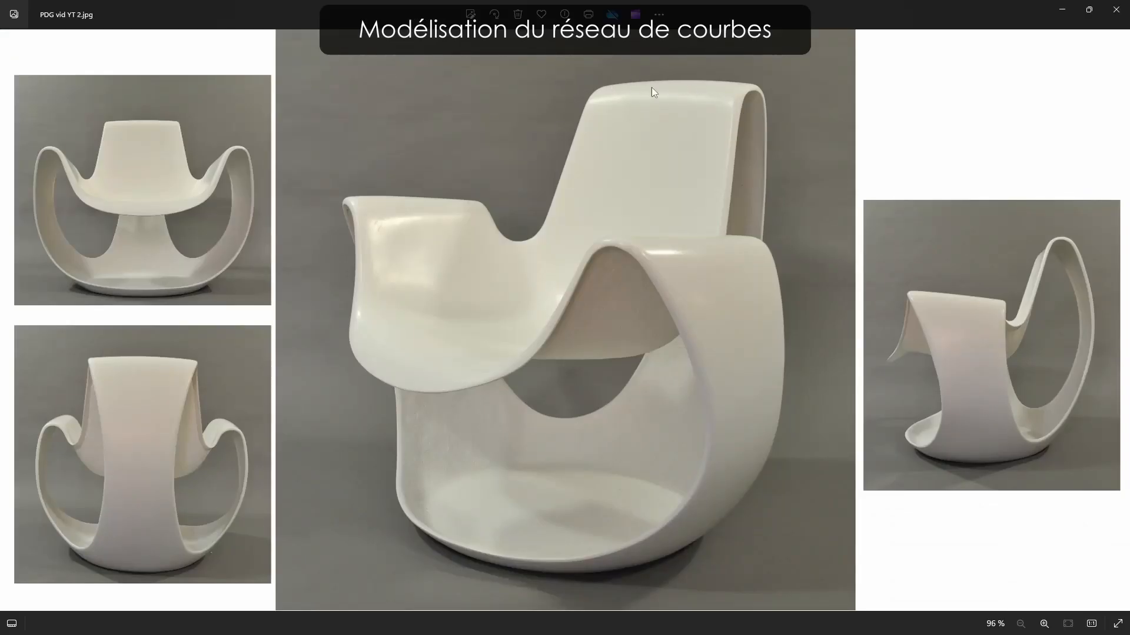
key("alt+Tab")
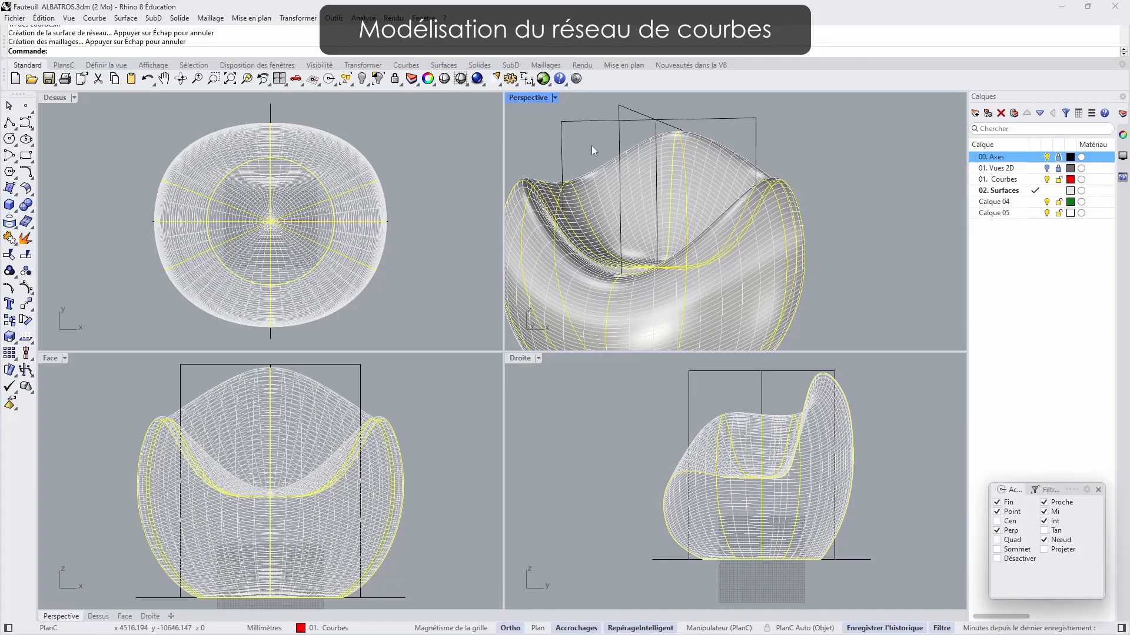
left_click(712, 163)
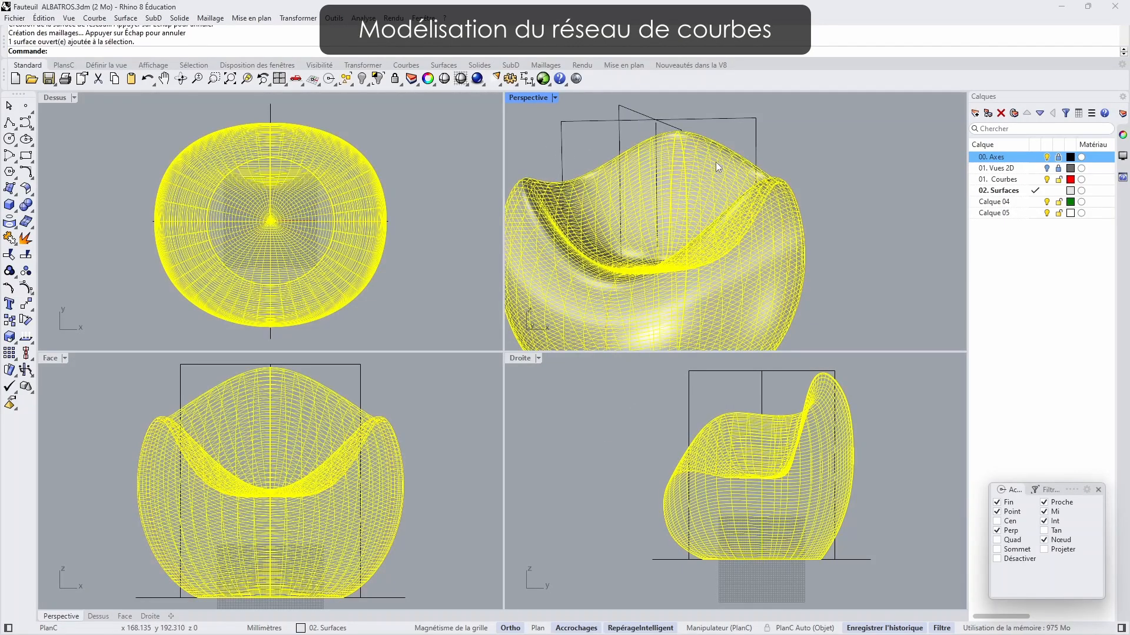
key("Delete")
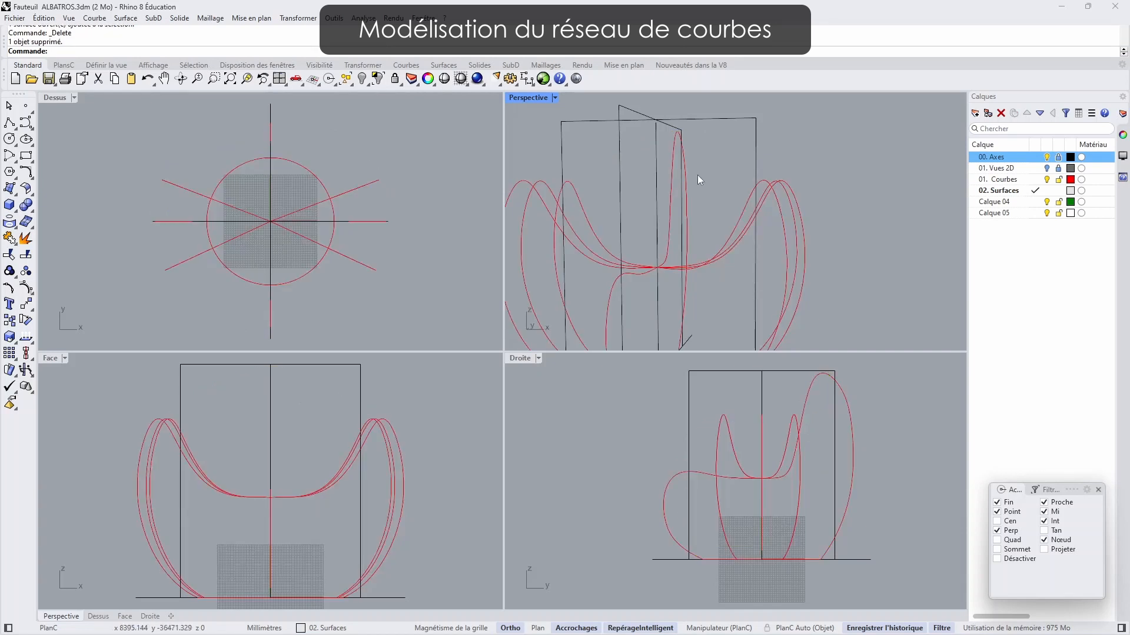
- Duplicate the backrest curve in place and rotate the copy around origin 0 toward the positive X side in the top view
left_click(687, 157)
right_click_drag(697, 163, 468, 249)
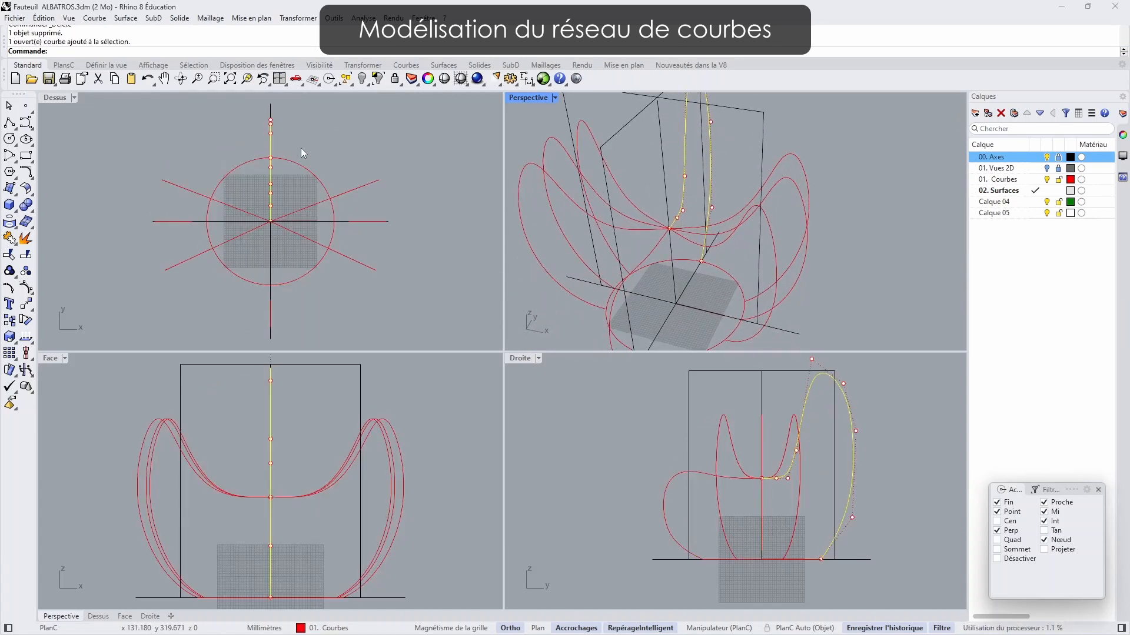
key("ctrl+c")
key("ctrl+v")
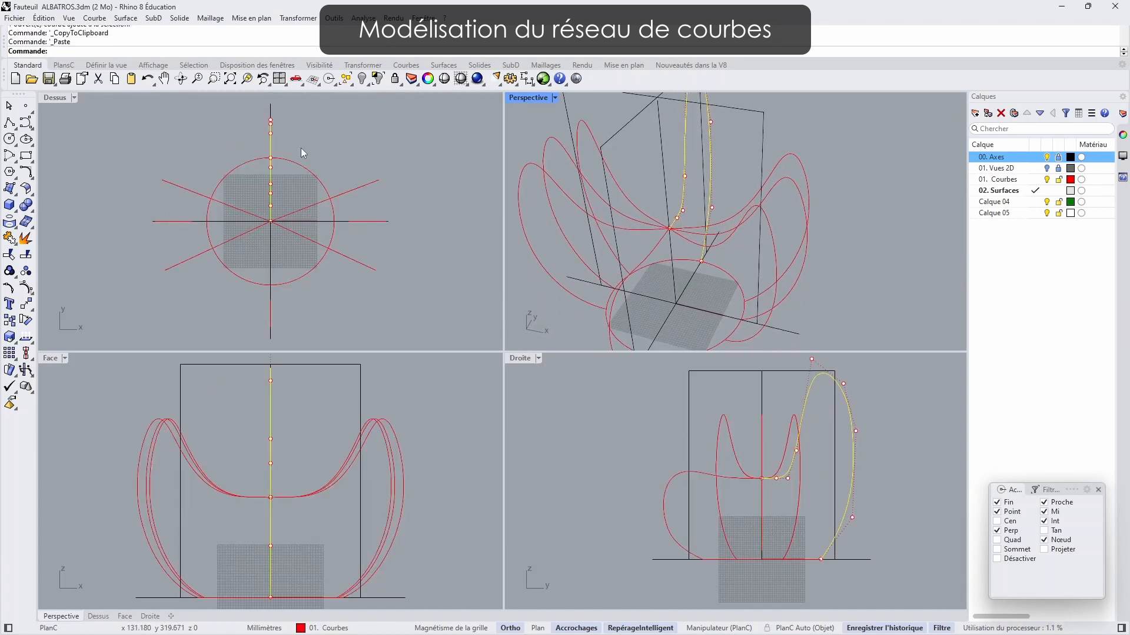
left_click(293, 18)
left_click(341, 60)
type("0")
key("Return")
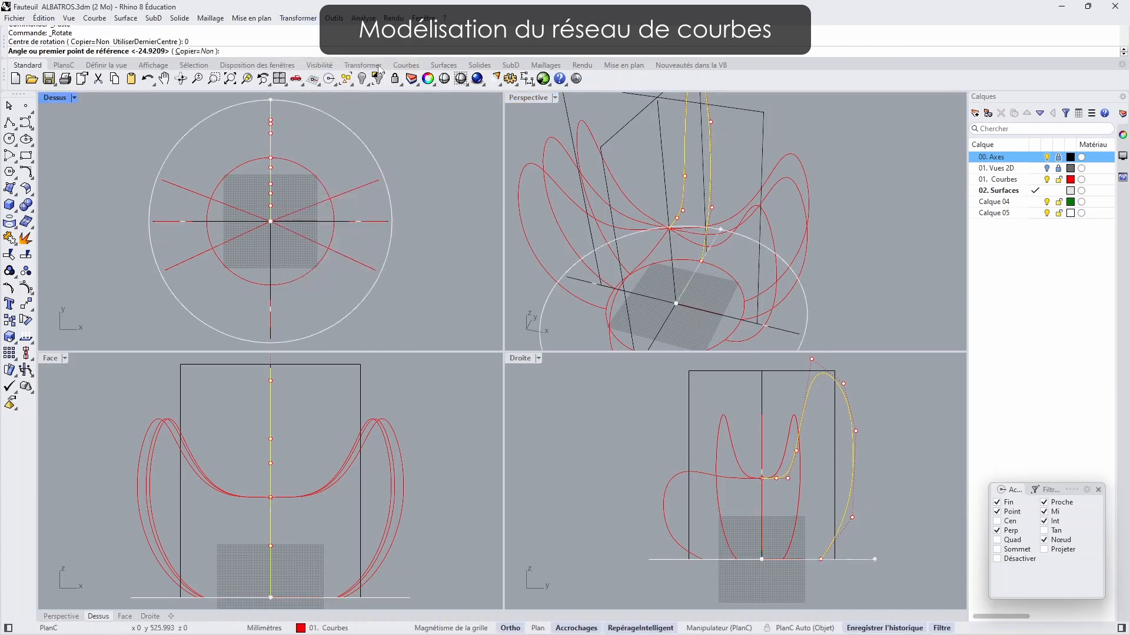
right_click_drag(265, 112, 249, 249)
left_click(245, 209)
left_click(316, 245)
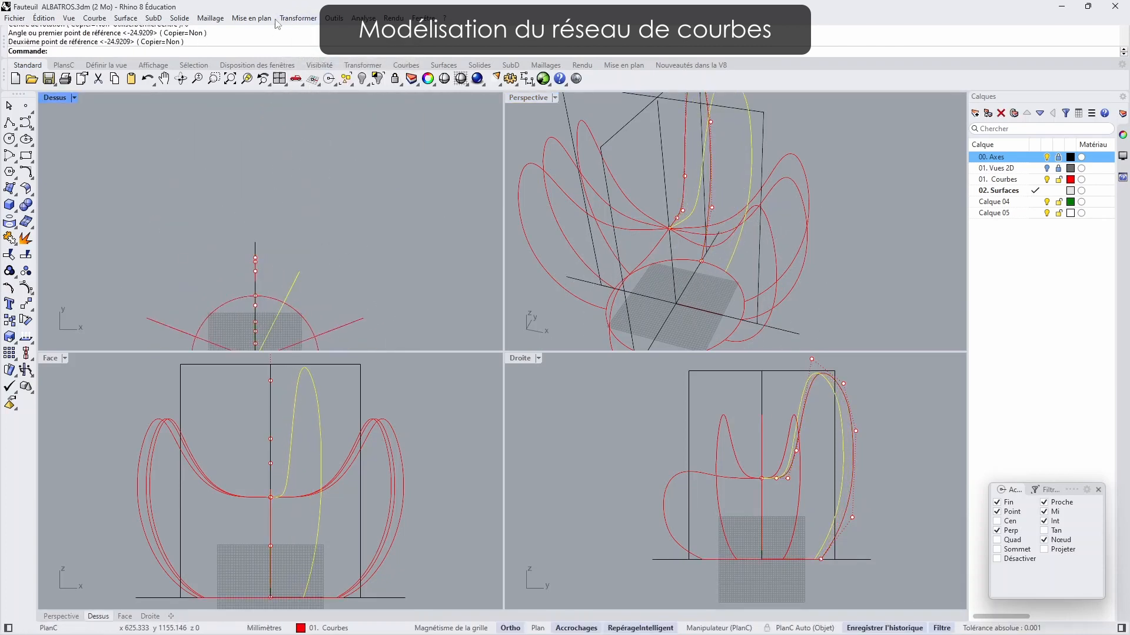
- Mirror the rotated backrest curve to the other side of the chair's Y axis, starting the mirror plane at 0
left_click(292, 18)
left_click(318, 112)
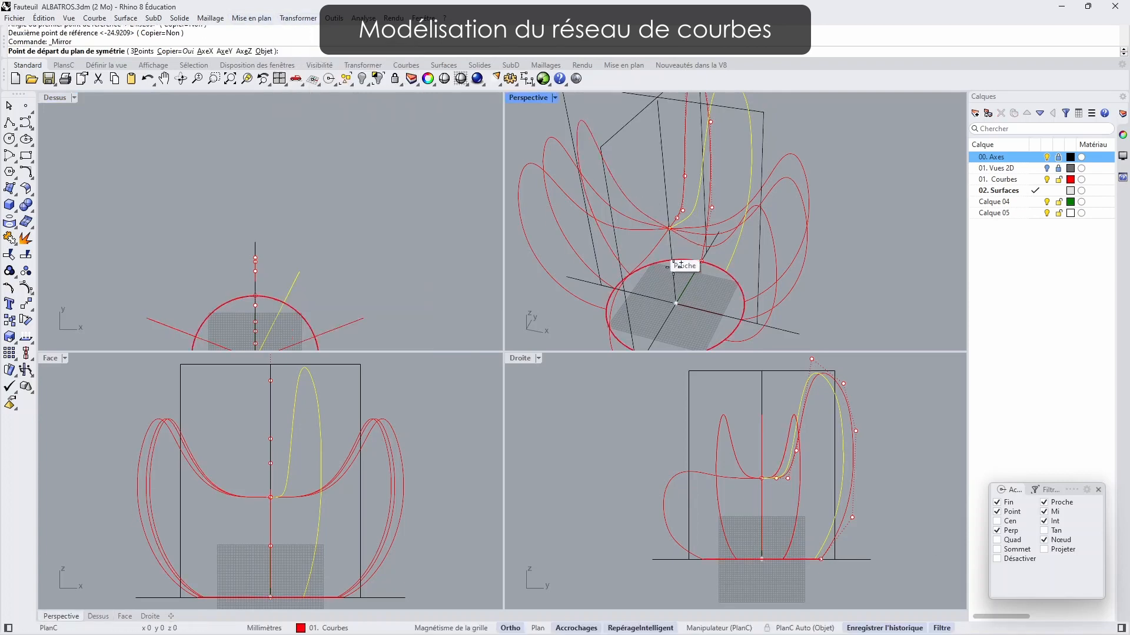
type("0")
key("Return")
left_click(654, 322)
- Create a network surface from all the curves, with tolerances 0.001 and 0.01 and Position edge matching, and show it in a full Perspective view
scroll(276, 247, "down", 3)
scroll(729, 216, "down", 5)
left_click_drag(869, 310, 534, 126)
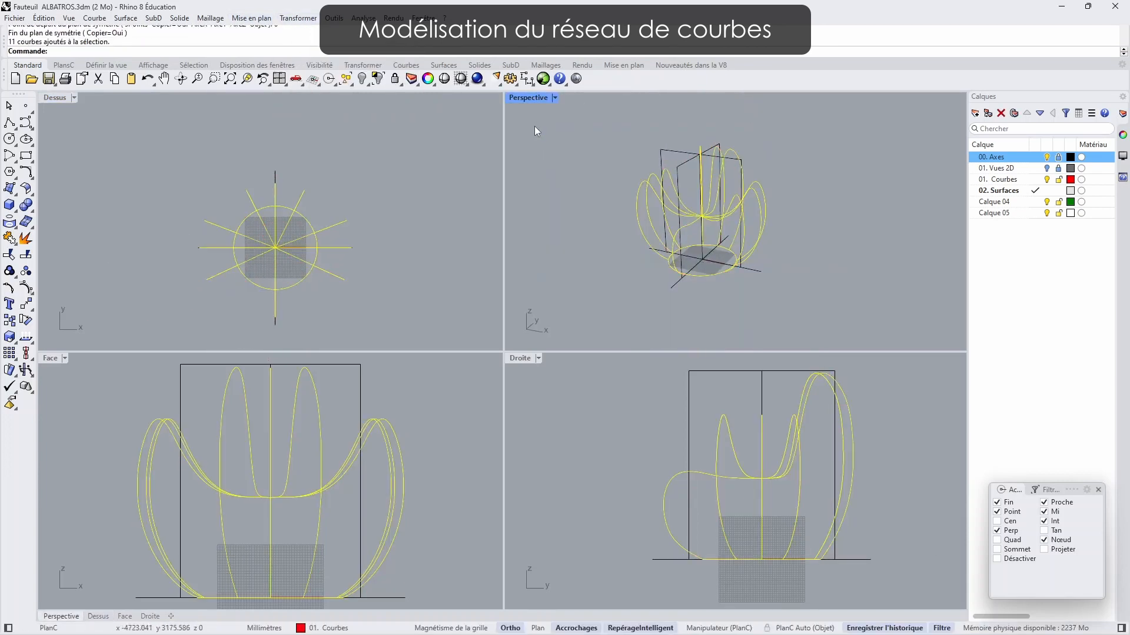
left_click(9, 188)
left_click(47, 218)
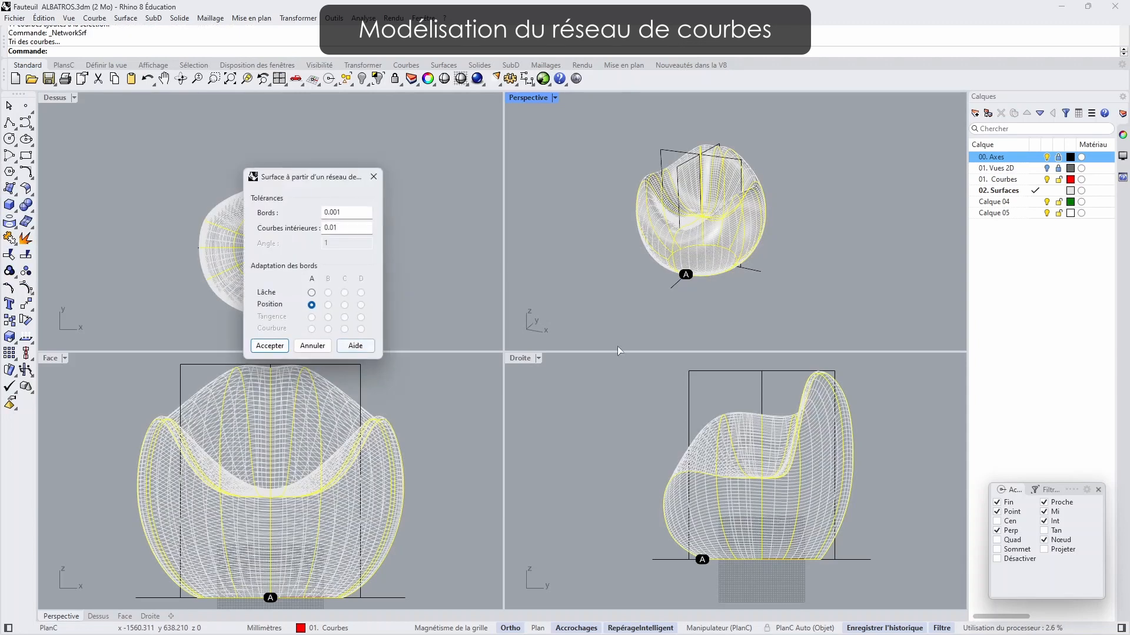
scroll(689, 233, "up", 10)
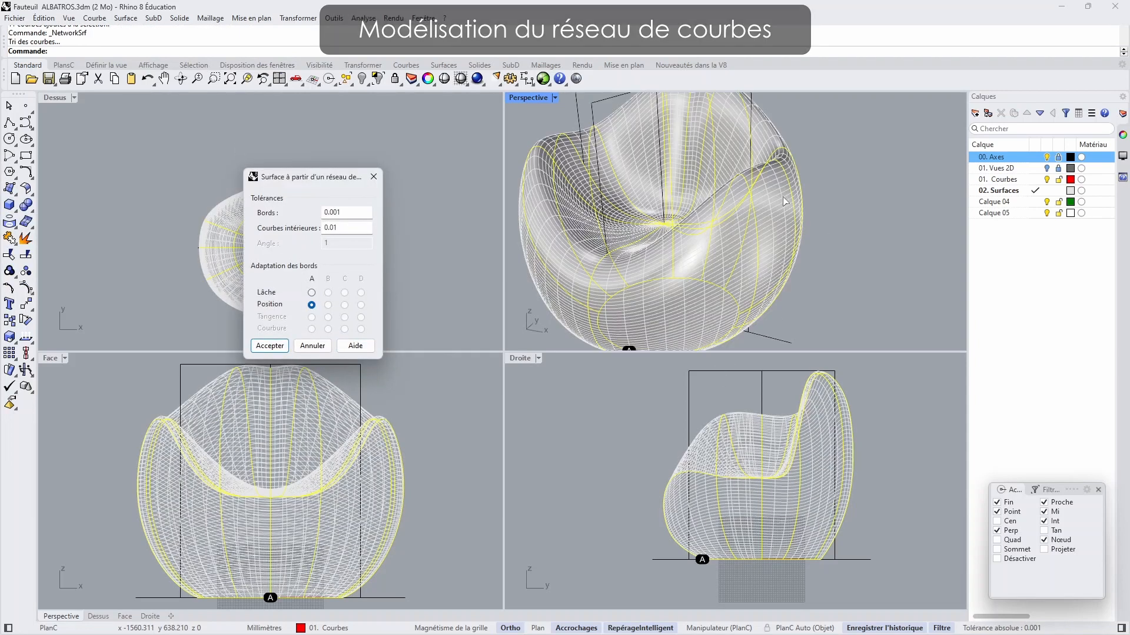
double_click(527, 98)
left_click_drag(321, 172, 94, 182)
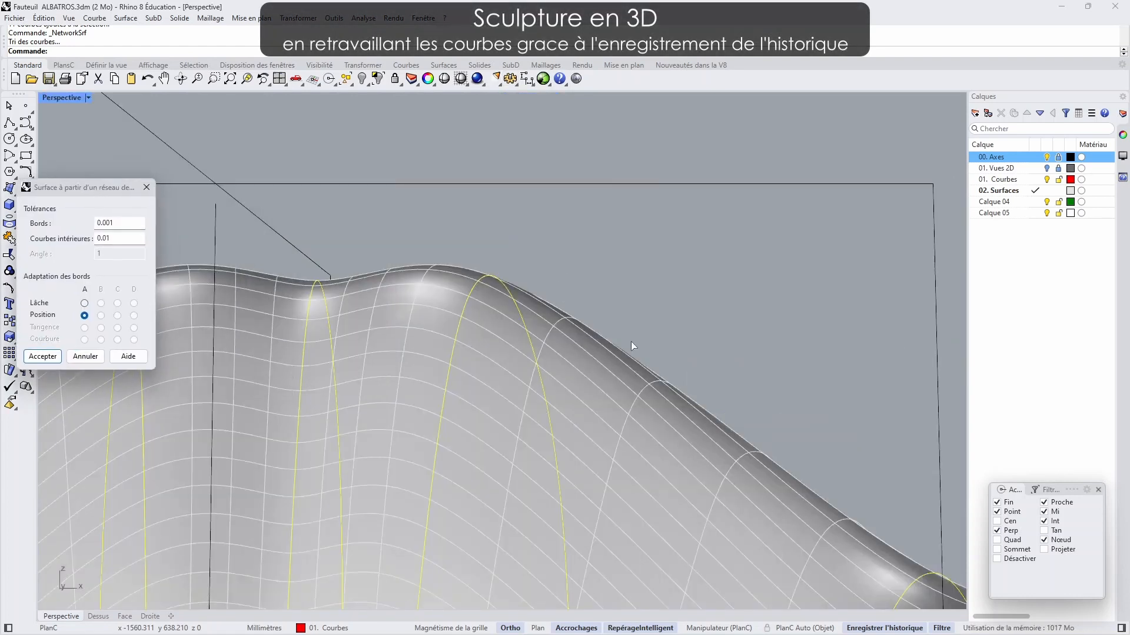
right_click_drag(631, 341, 775, 461, "shift")
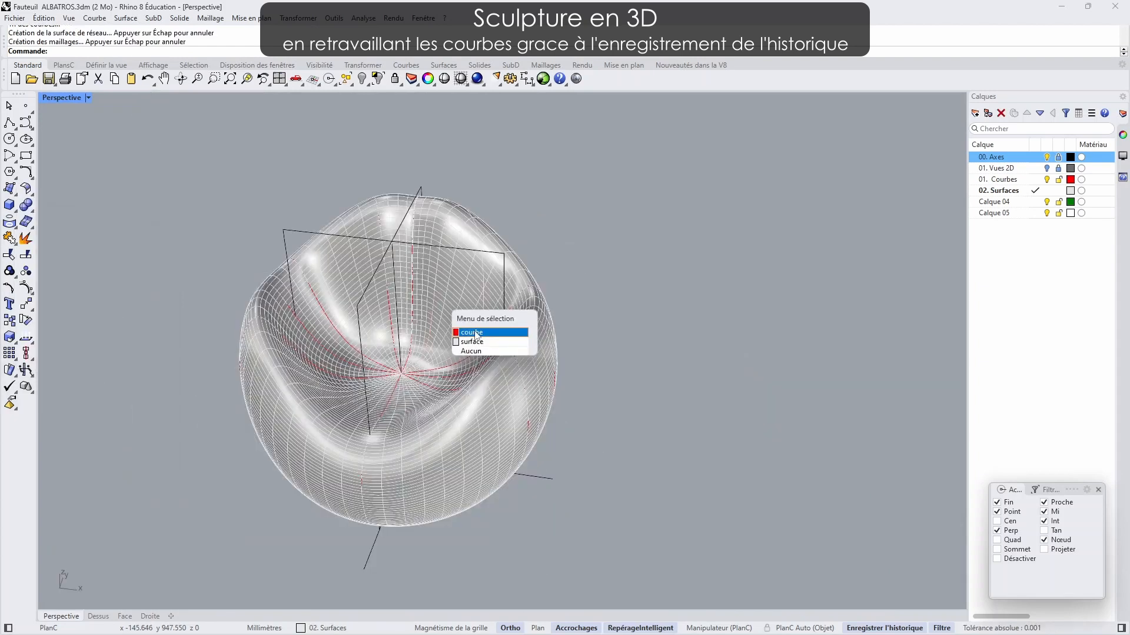
- Move the two upper control points of the backrest curve on the positive X side about 40 mm down and back in the right view
left_click(477, 338)
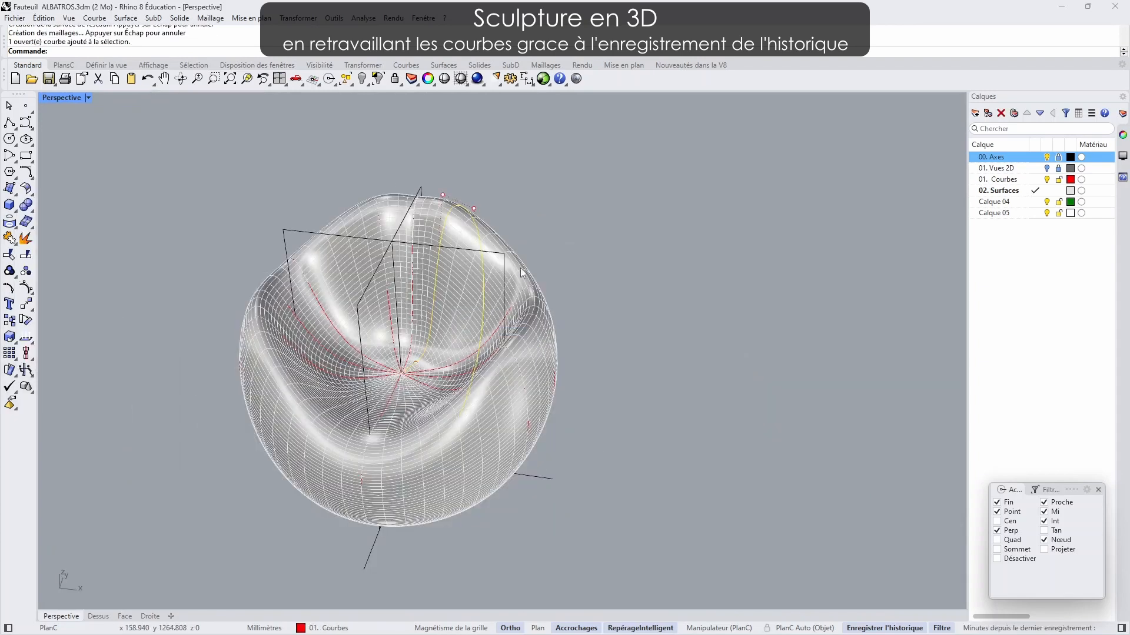
scroll(517, 234, "up", 5)
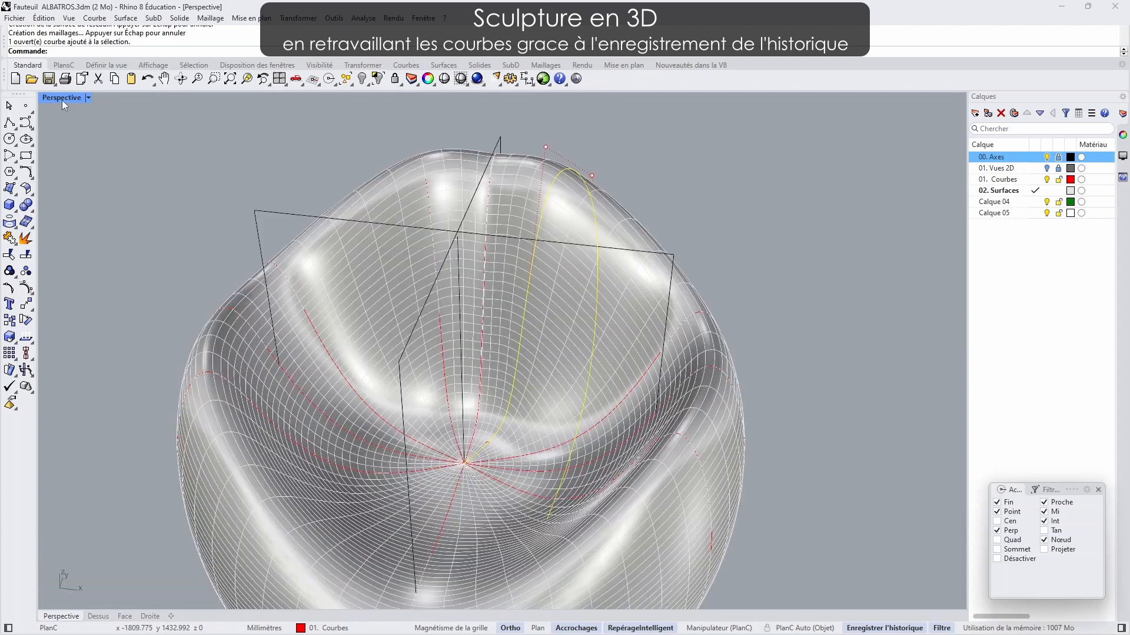
double_click(62, 98)
scroll(801, 487, "up", 3)
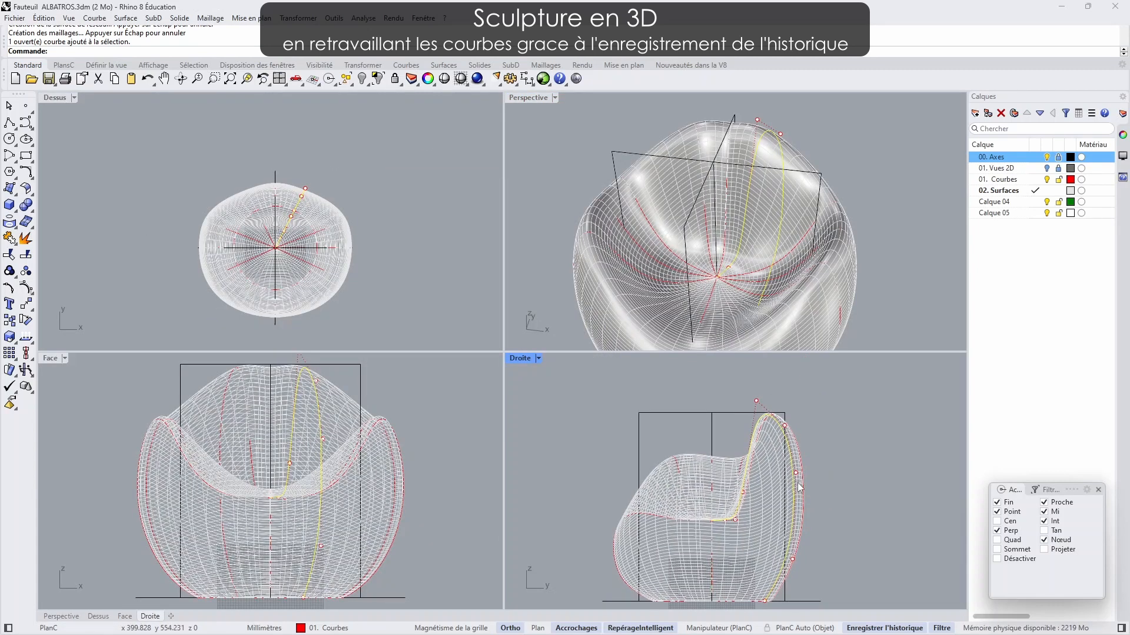
scroll(801, 488, "up", 2)
scroll(396, 471, "up", 3)
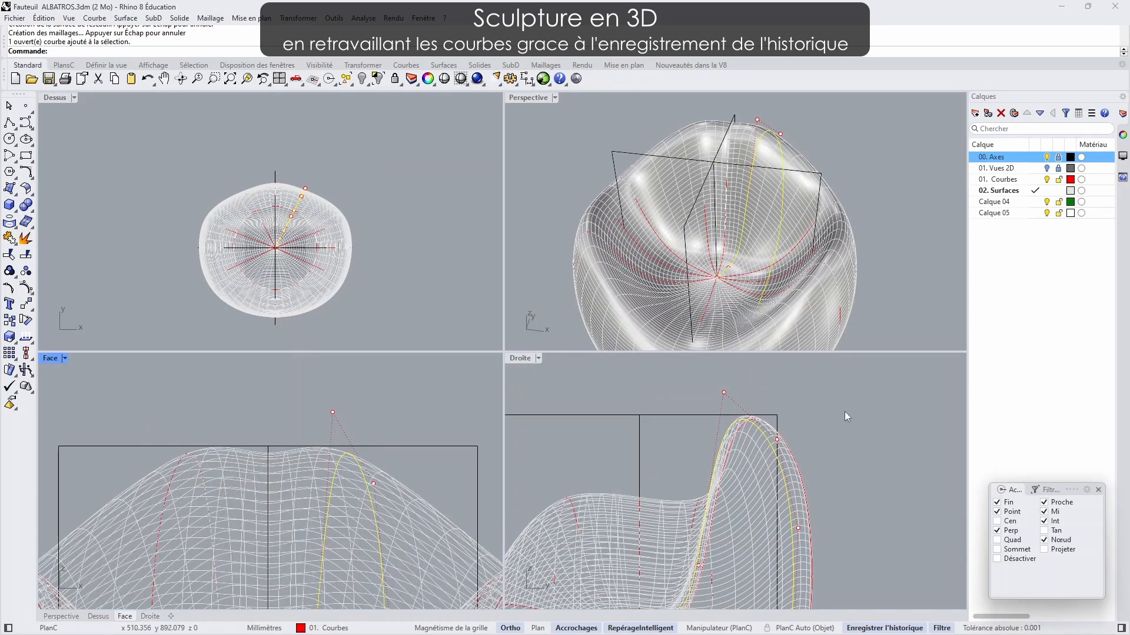
left_click(724, 393)
left_click(776, 440, "shift")
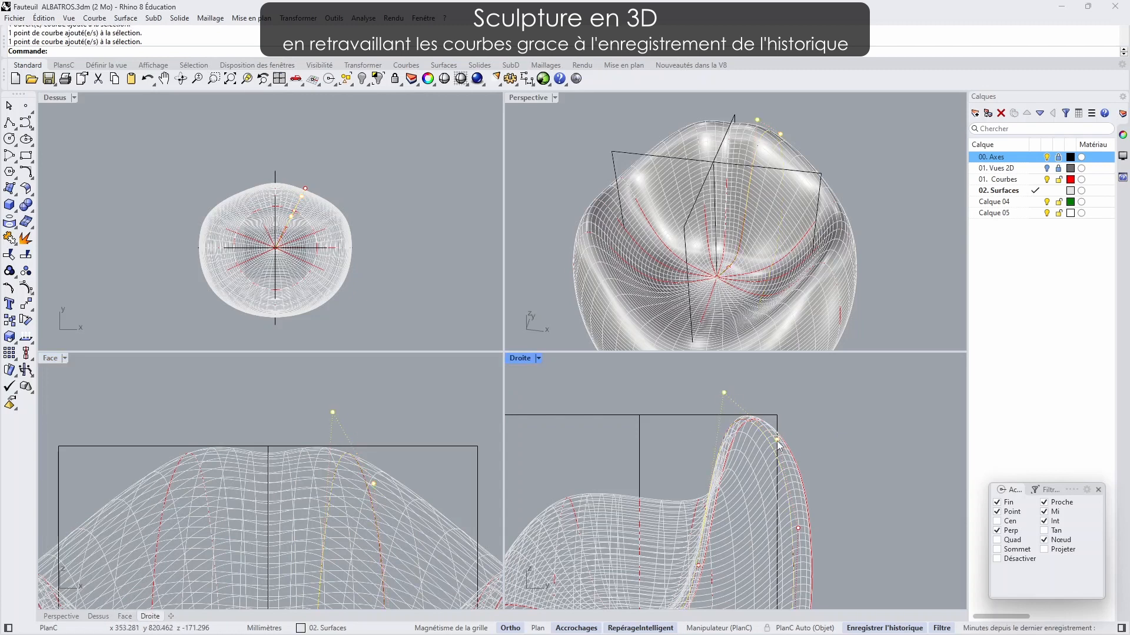
left_click(284, 18)
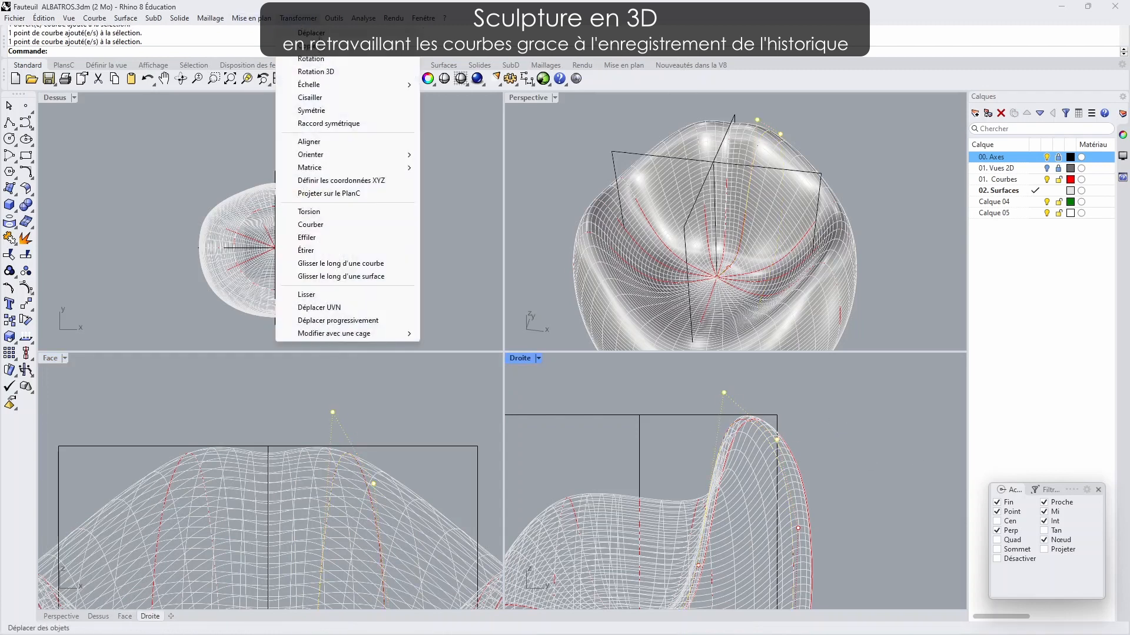
left_click(310, 32)
left_click(859, 411)
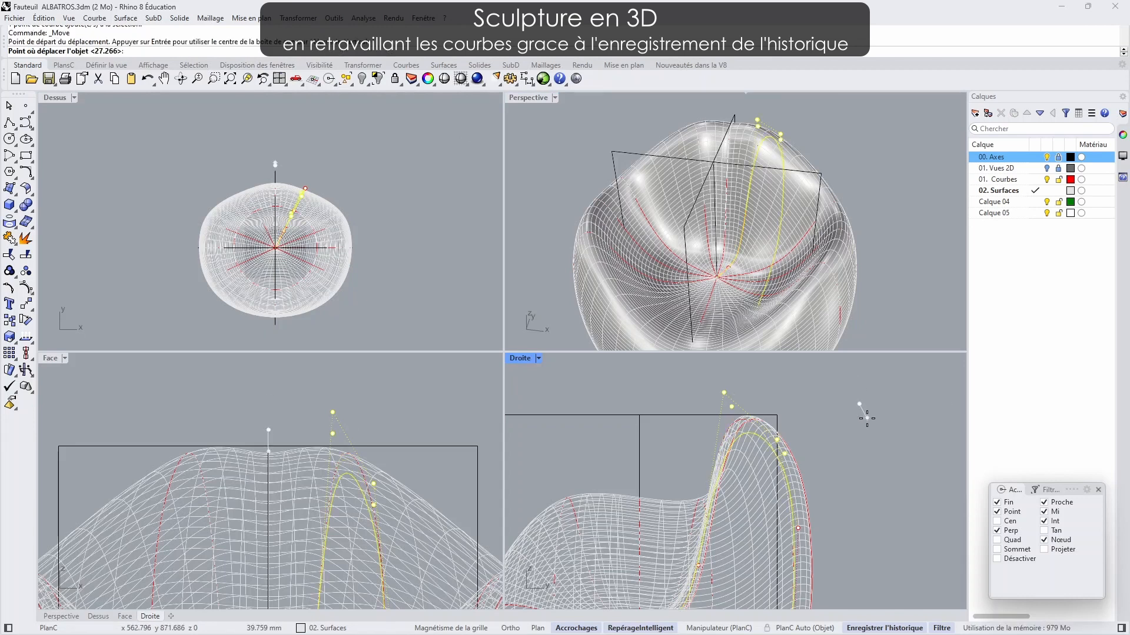
left_click(866, 418)
right_click_drag(812, 276, 826, 198)
key("Escape")
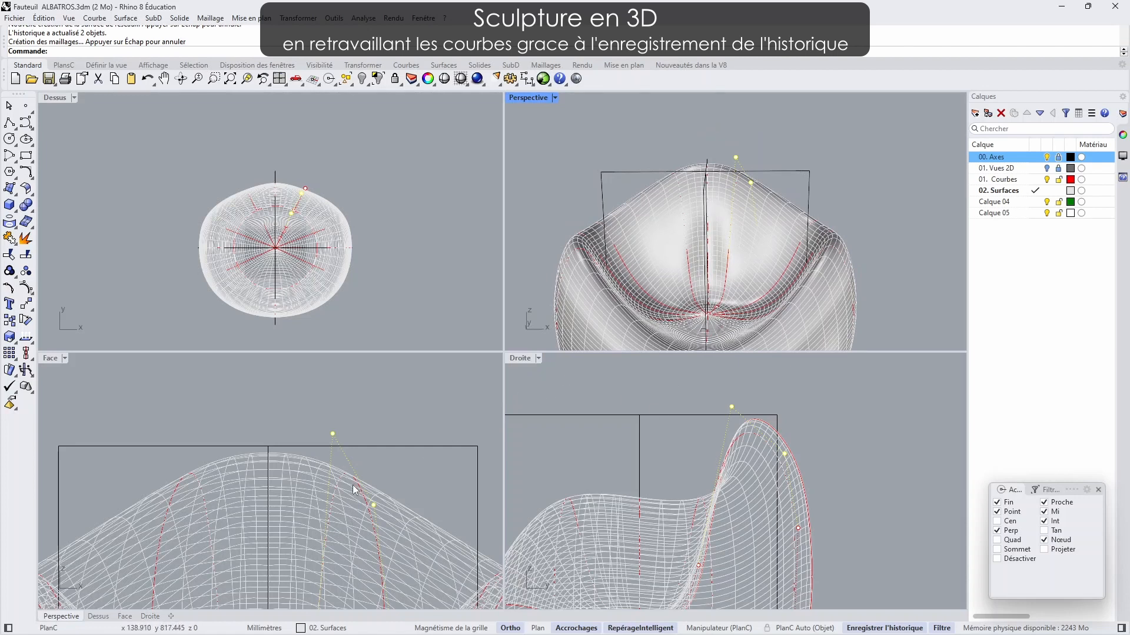
- Rotate the backrest curve on the positive X side slightly away from the central axis around the origin in the top view
left_click(337, 488)
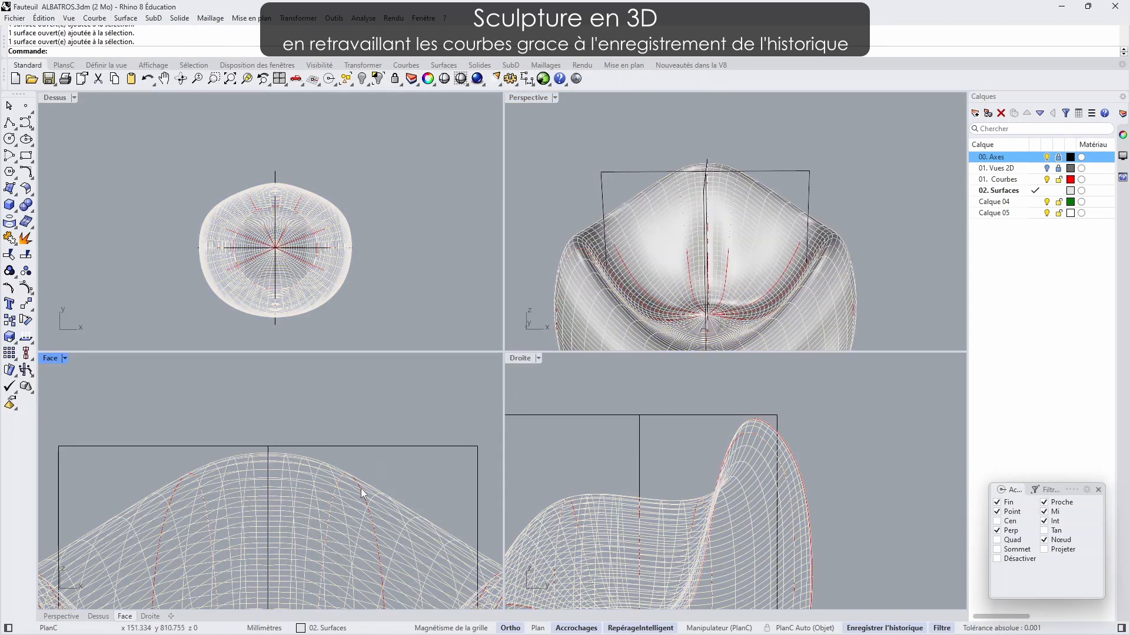
left_click(730, 277)
left_click(763, 302)
scroll(235, 117, "up", 3)
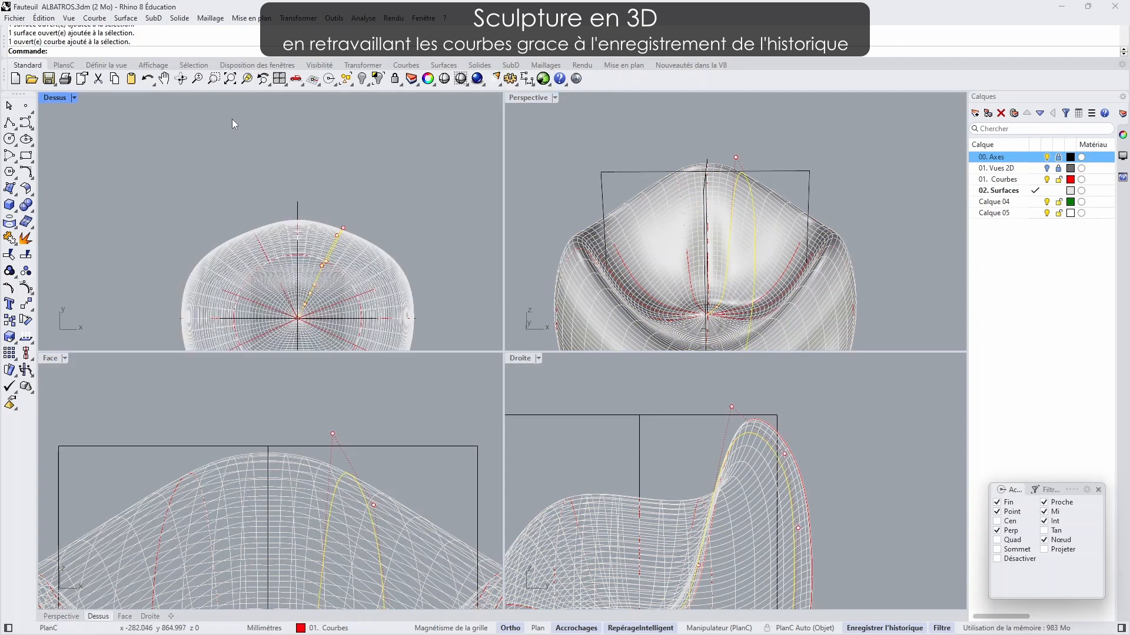
left_click(298, 17)
left_click(311, 82)
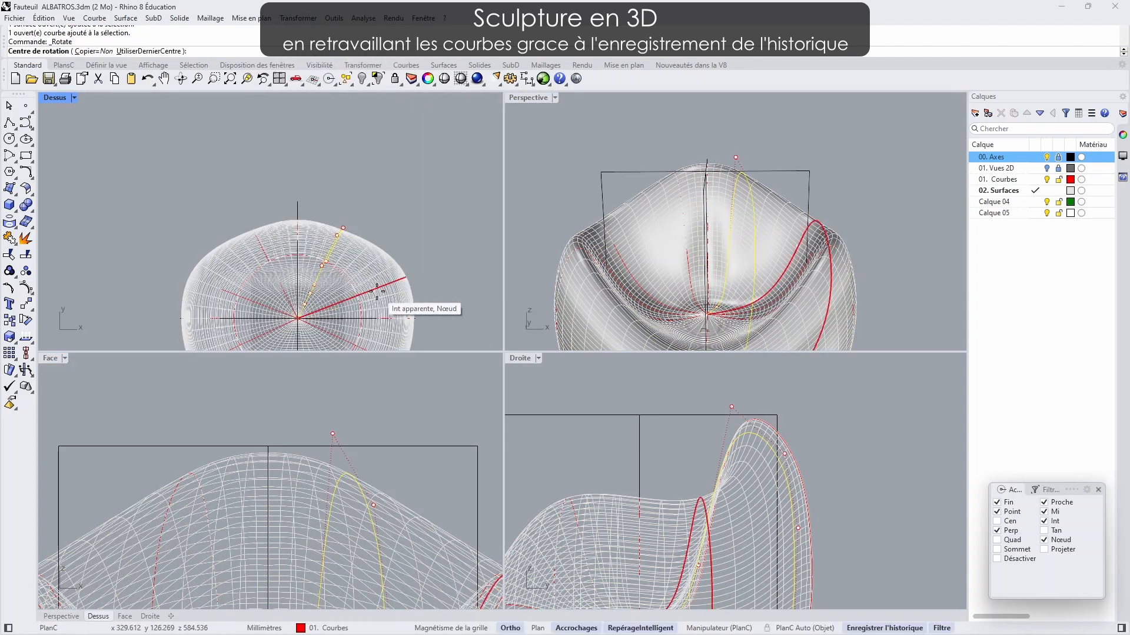
left_click(298, 318)
left_click(305, 245)
- Move the rotated curve's two upper control points outward, toward positive X and the back, in the top view
right_click_drag(522, 189, 789, 291)
left_click(728, 407)
left_click(778, 454)
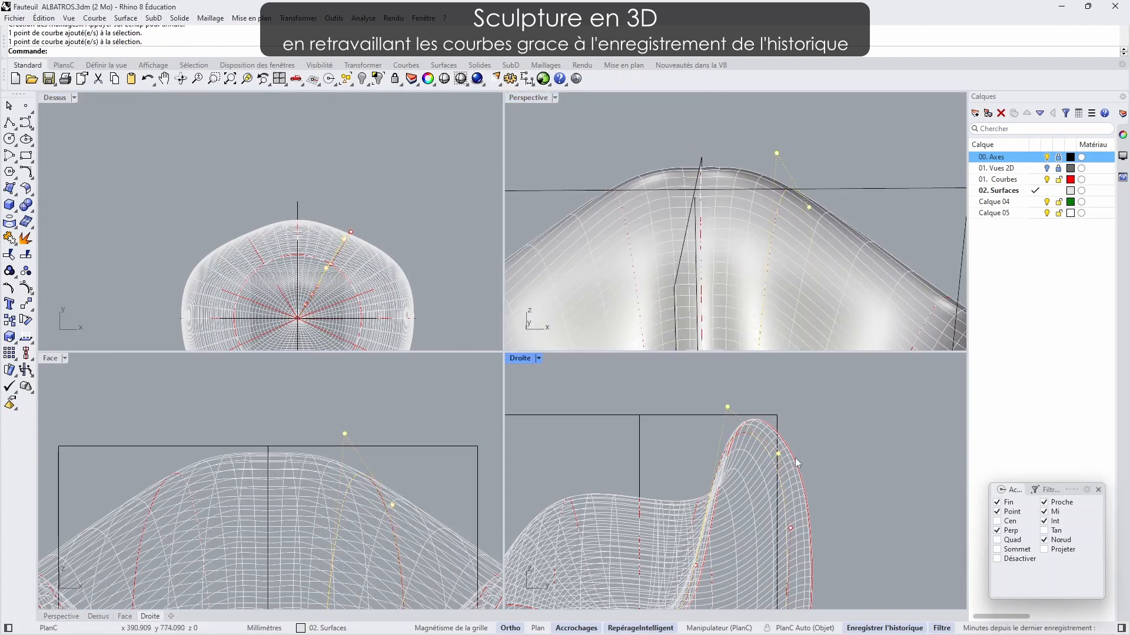
left_click(310, 21)
left_click(313, 31)
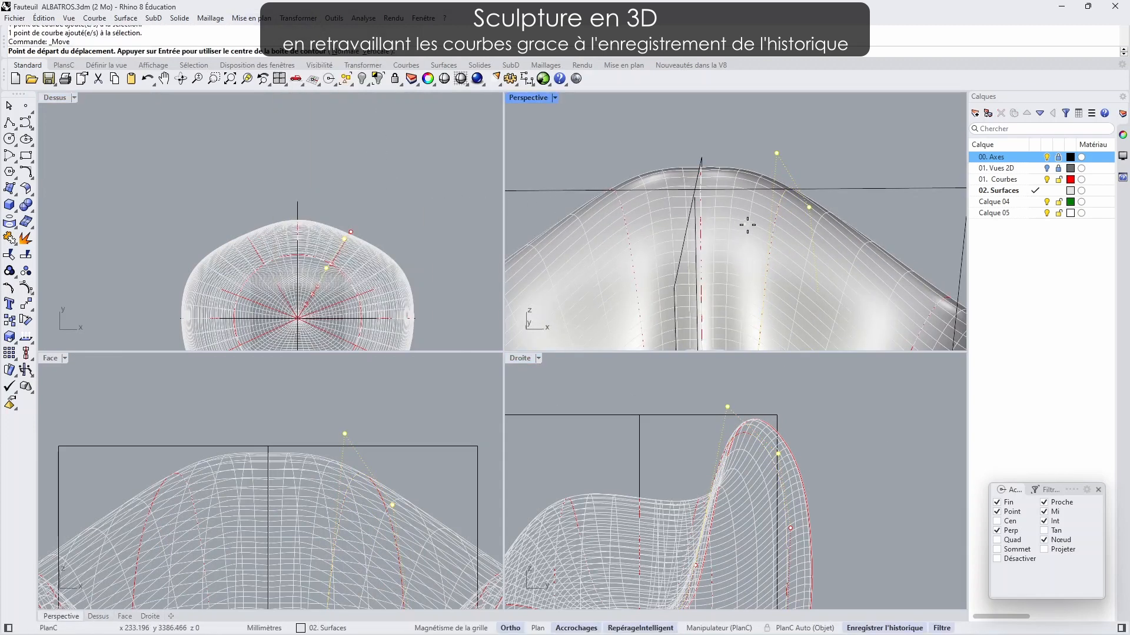
right_click_drag(390, 253, 363, 226)
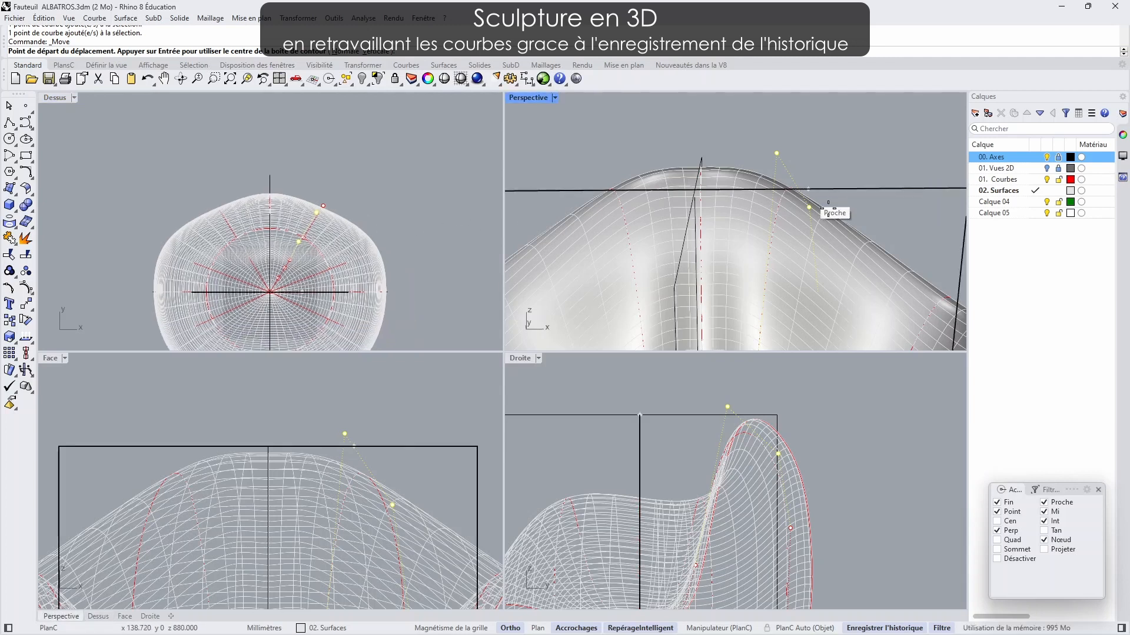
right_click_drag(816, 203, 722, 204)
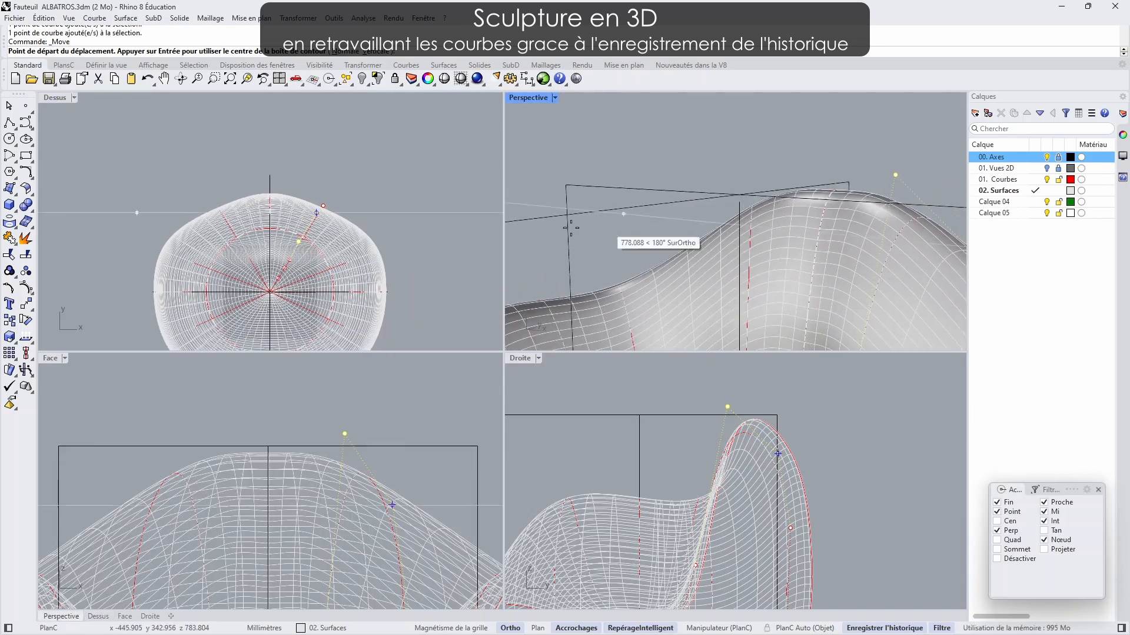
right_click(347, 183)
right_click(347, 183)
left_click(305, 19)
left_click(311, 32)
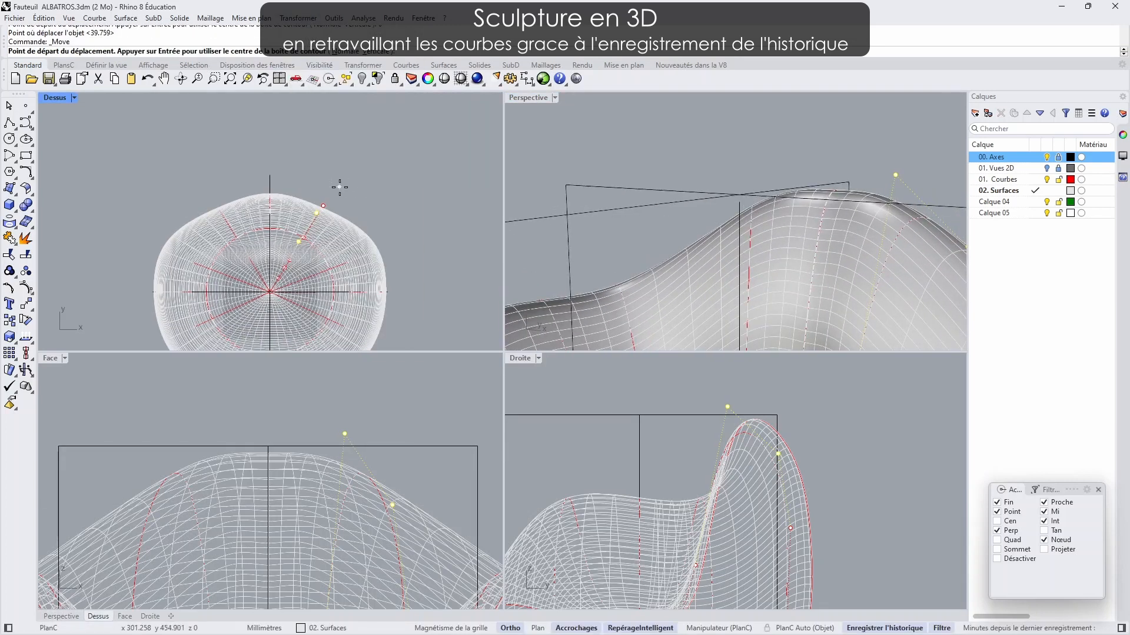
left_click(343, 183)
left_click(387, 181)
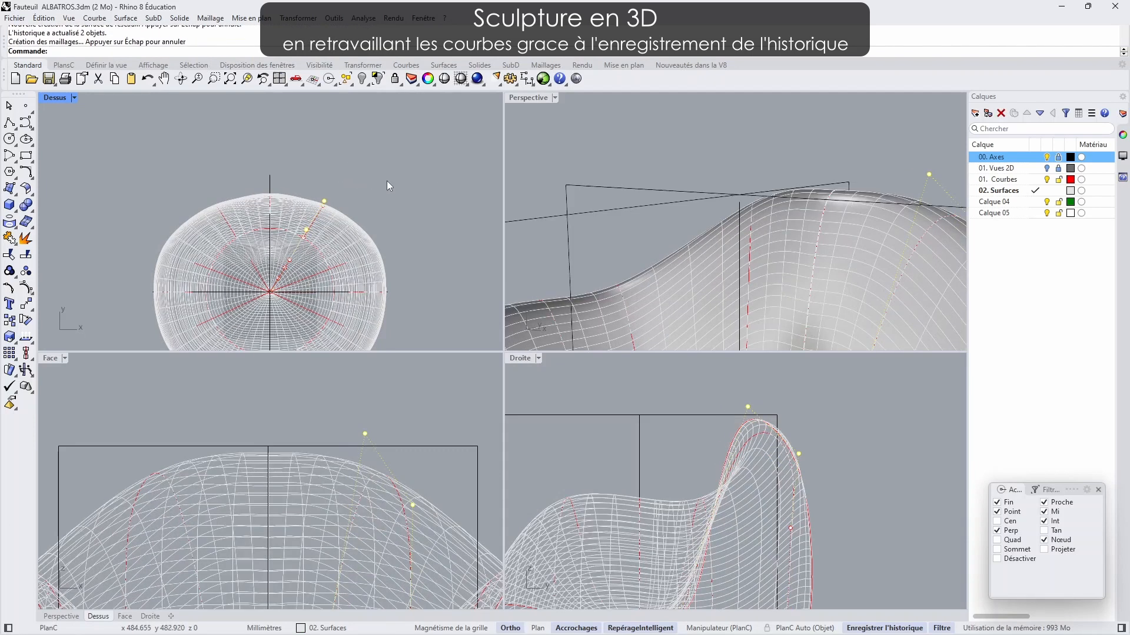
- Lower the two selected control points slightly in the front view and shift them about 15 mm toward positive X in the top view
right_click_drag(735, 200, 779, 193)
right_click_drag(763, 250, 780, 329)
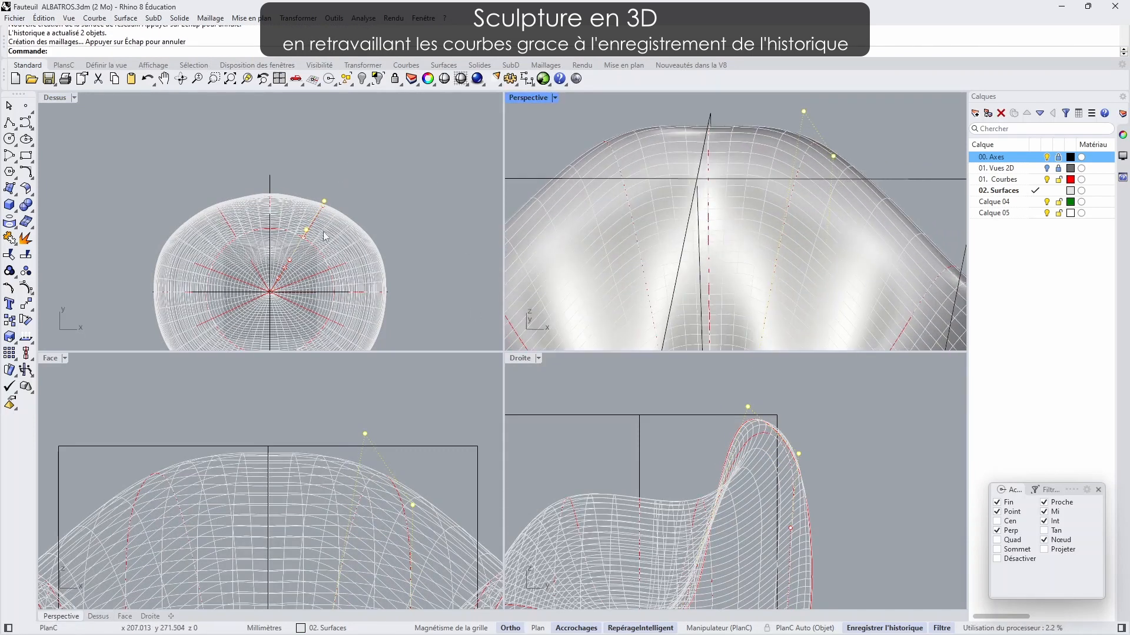
scroll(724, 176, "up", 2)
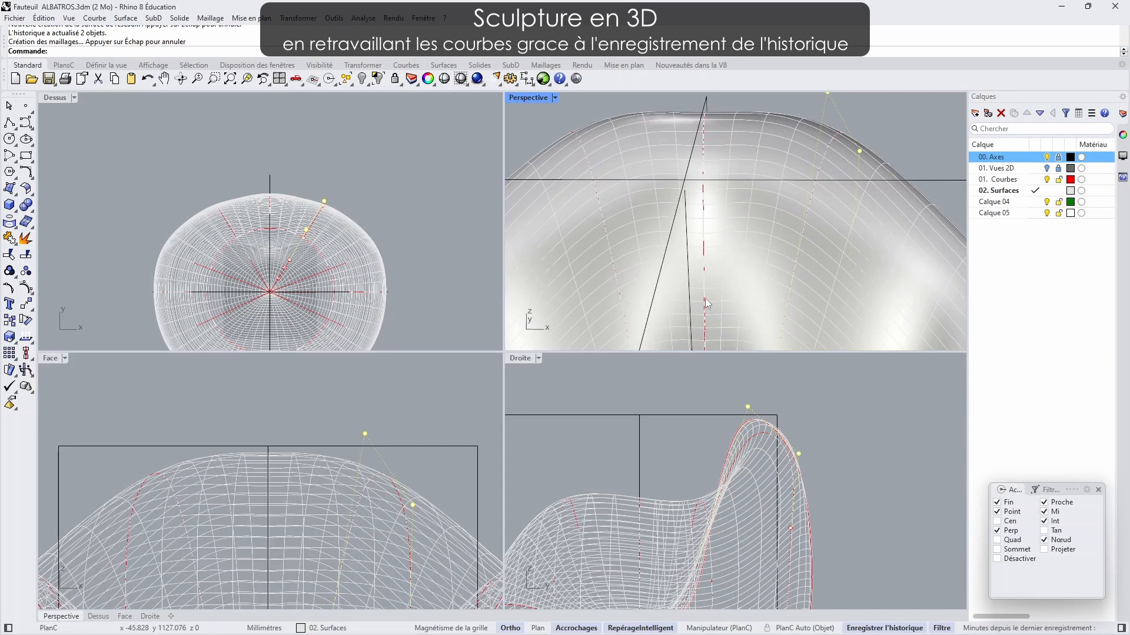
left_click(293, 19)
left_click(298, 31)
left_click(408, 401)
left_click(412, 405)
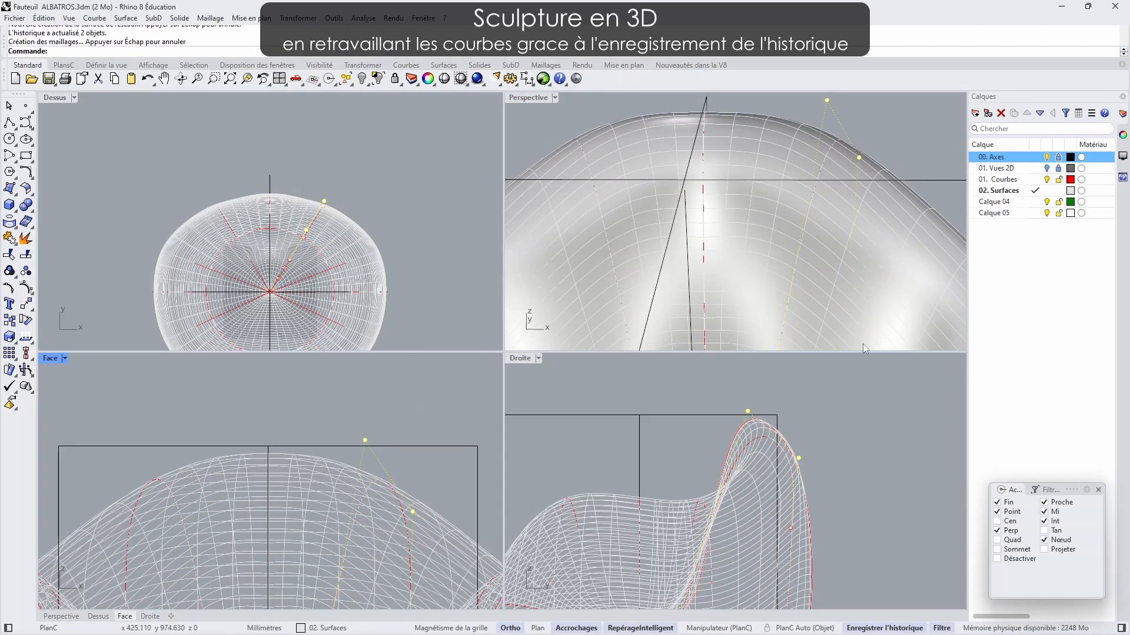
right_click(352, 133)
left_click(352, 132)
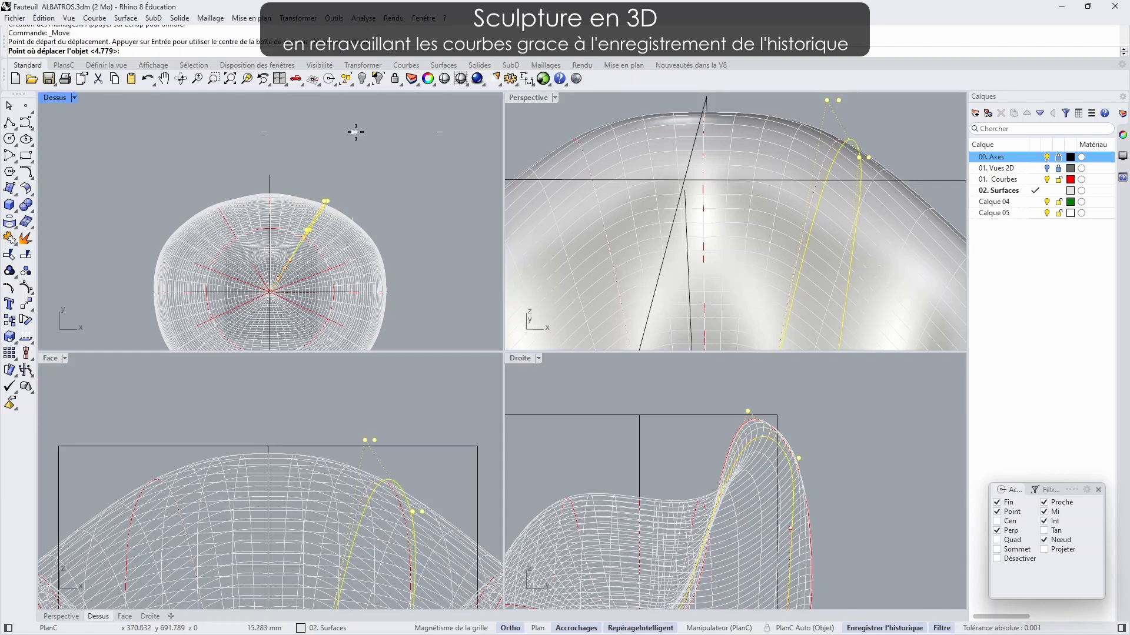
left_click(355, 132)
- Examine the reshaped backrest and seat from several angles in a full Perspective view
right_click_drag(571, 406, 445, 233, "shift")
right_click_drag(483, 334, 450, 450)
scroll(457, 308, "up", 6)
right_click_drag(737, 370, 594, 326)
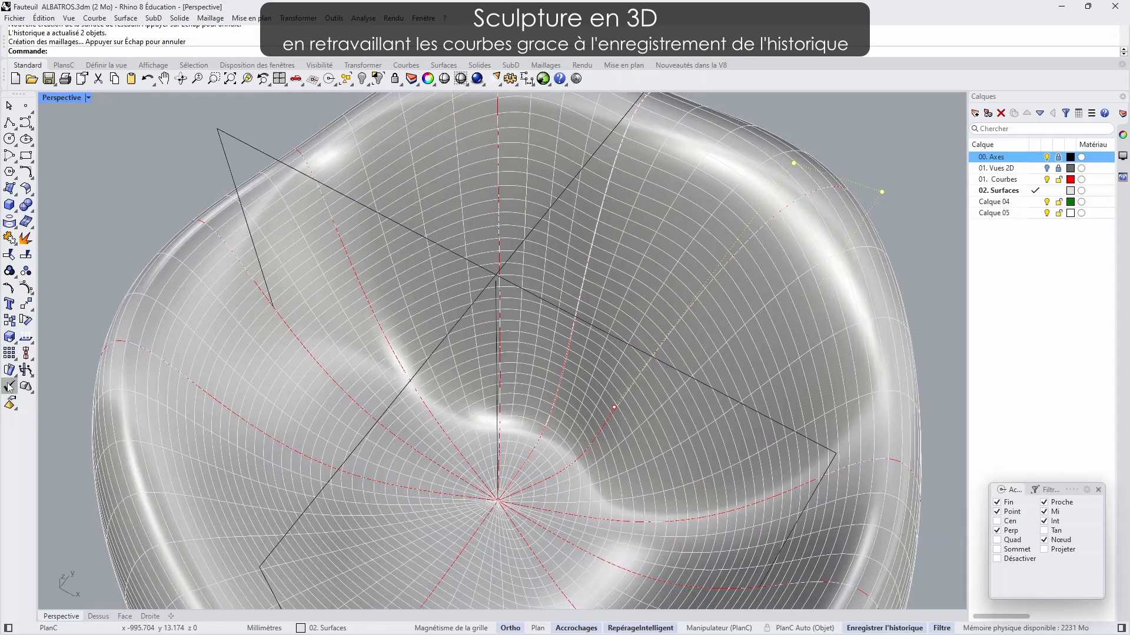
scroll(446, 405, "down", 2)
right_click_drag(445, 404, 527, 286)
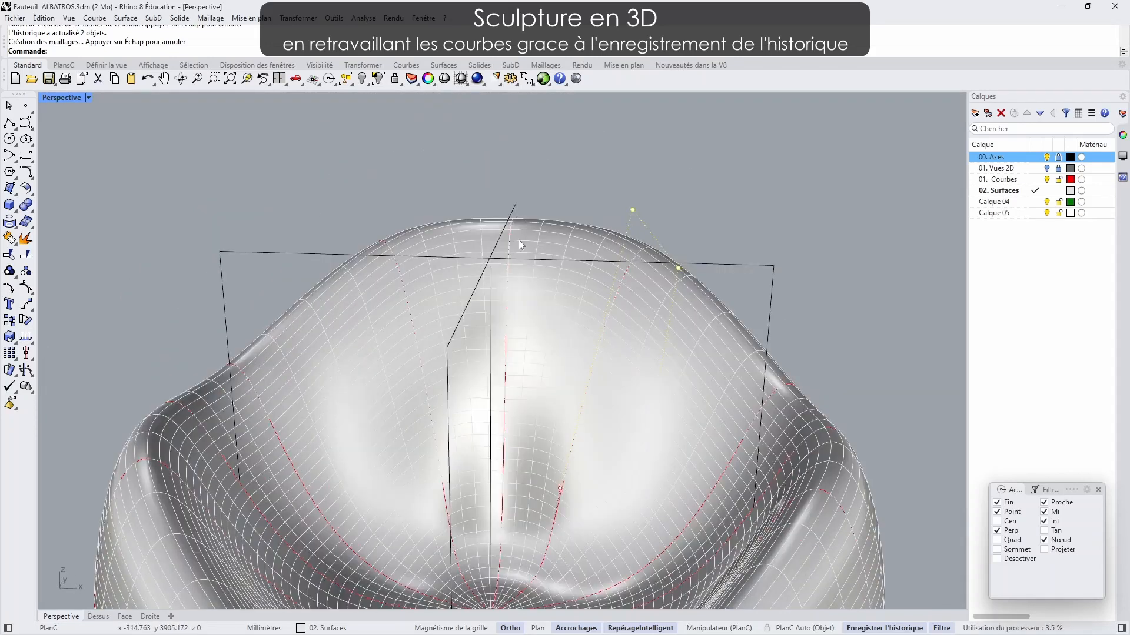
right_click_drag(517, 239, 59, 372)
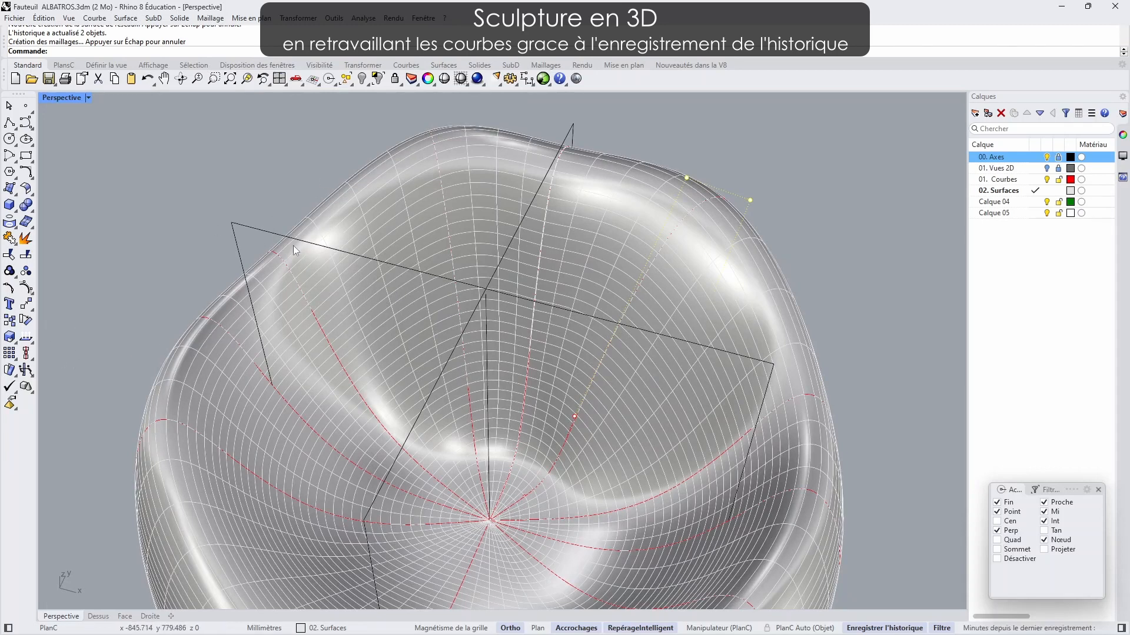
- Run a curvature analysis on the chair surface with the Rayon minimum style and an automatic range
left_click(368, 216)
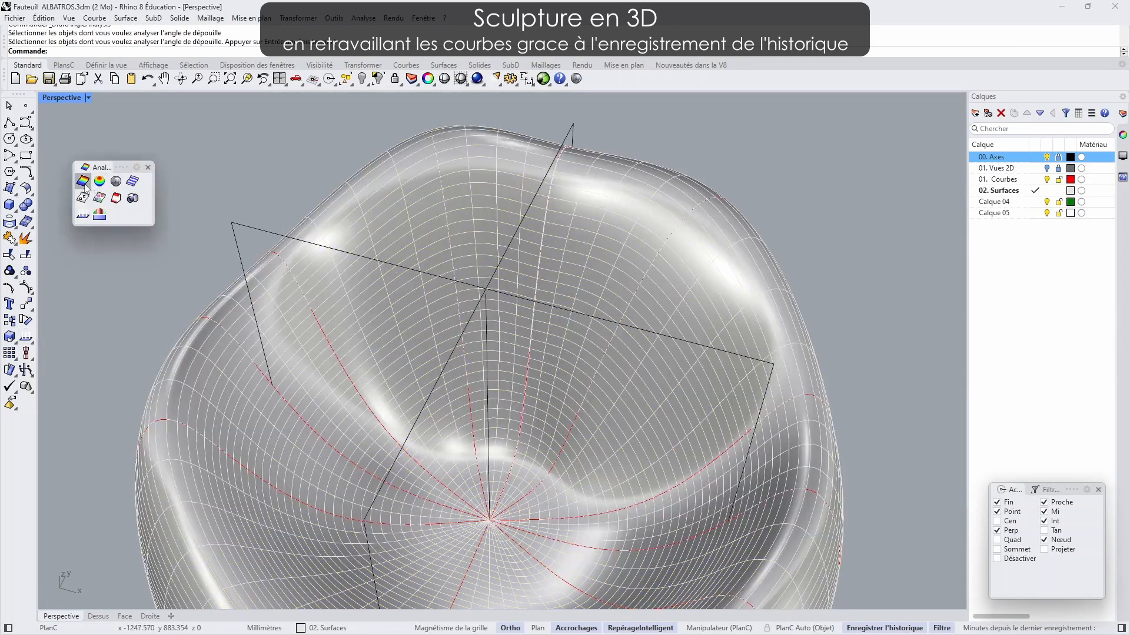
left_click(83, 181)
left_click(333, 293)
right_click(333, 293)
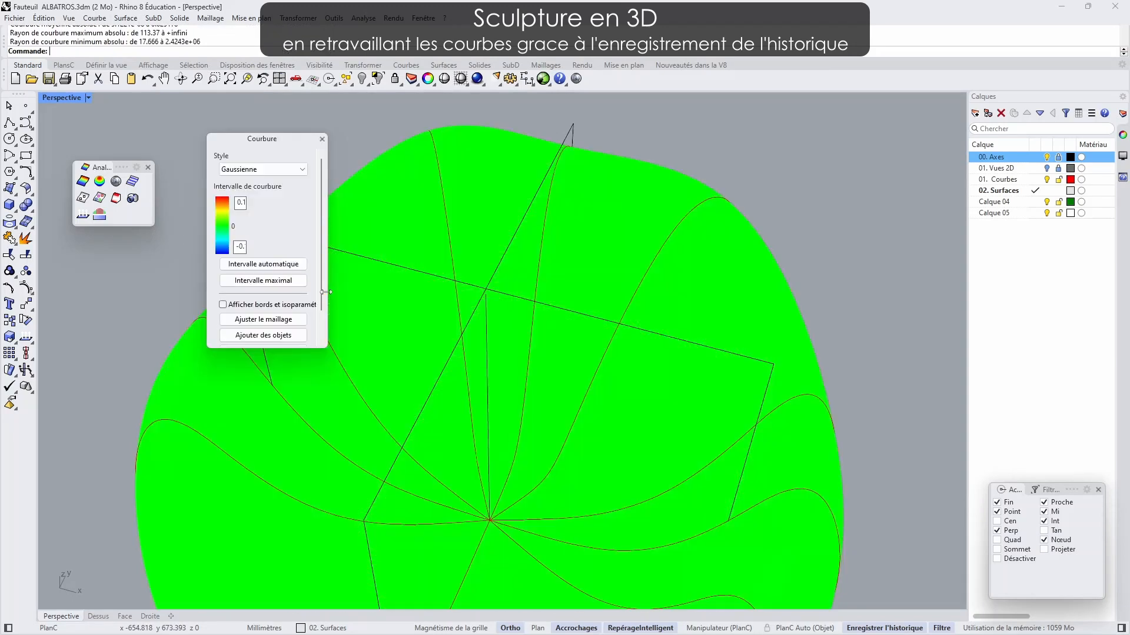
left_click(267, 170)
left_click(258, 198)
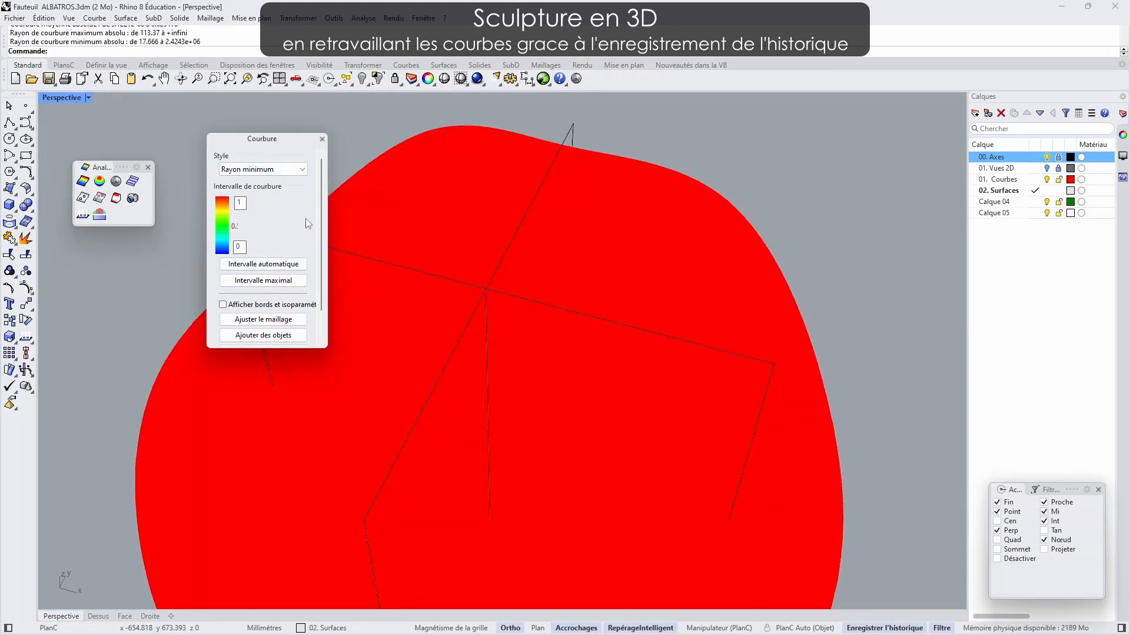
left_click(268, 269)
- Pull the upper rear control point of the central backrest curve about 20 mm back and slightly up in the right view
mouse_move(486, 348)
right_mouse_down()
mouse_move(438, 272)
mouse_move(497, 345)
mouse_move(499, 385)
mouse_move(586, 363)
mouse_move(587, 376)
mouse_move(634, 393)
right_mouse_up()
scroll(499, 346, "down", 6)
scroll(588, 388, "up", 5)
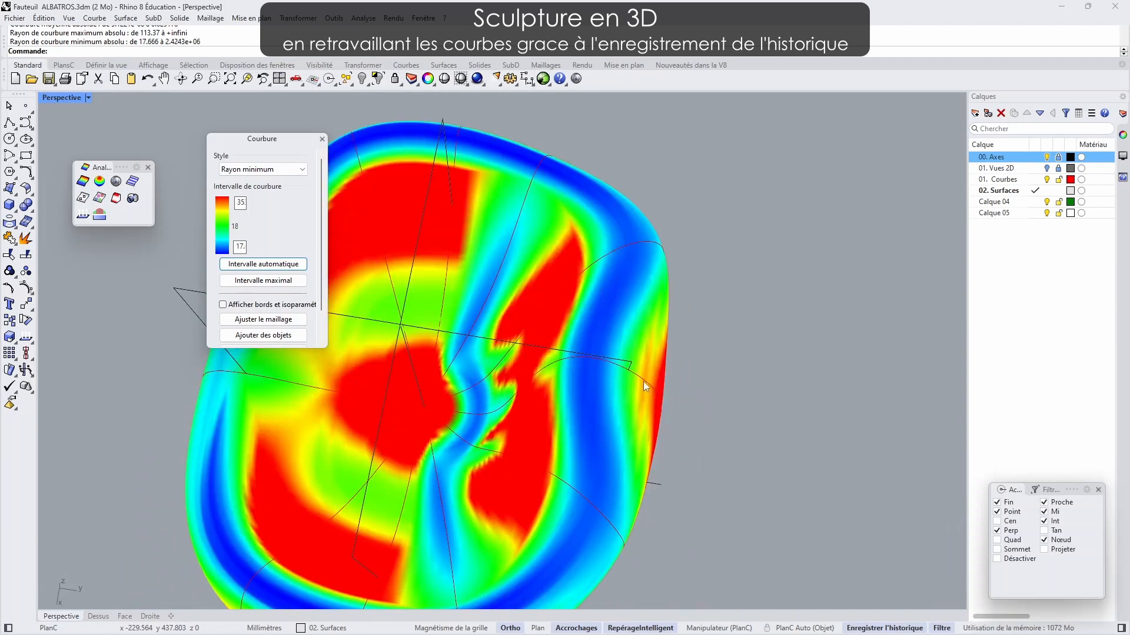
right_click_drag(636, 349, 626, 333)
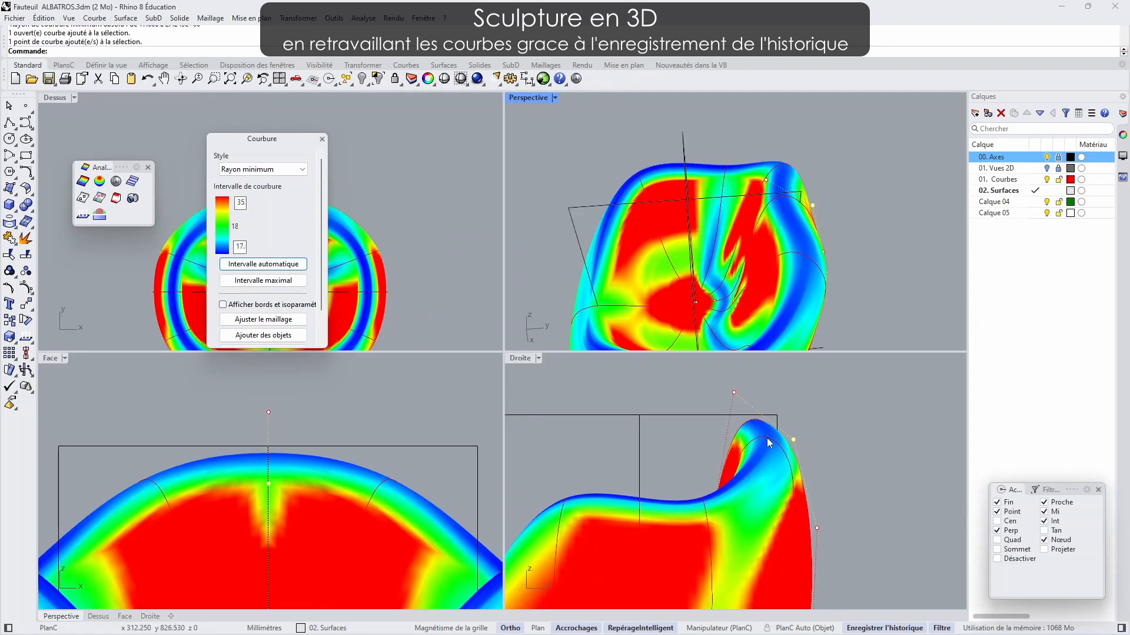
scroll(767, 438, "up", 3)
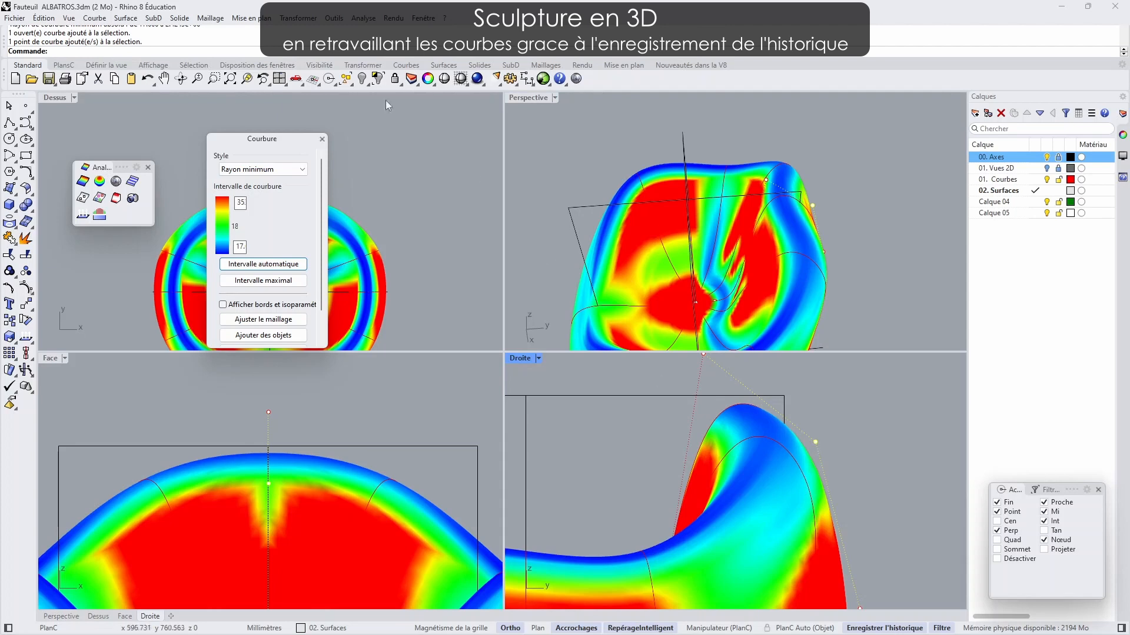
left_click_drag(814, 441, 829, 436)
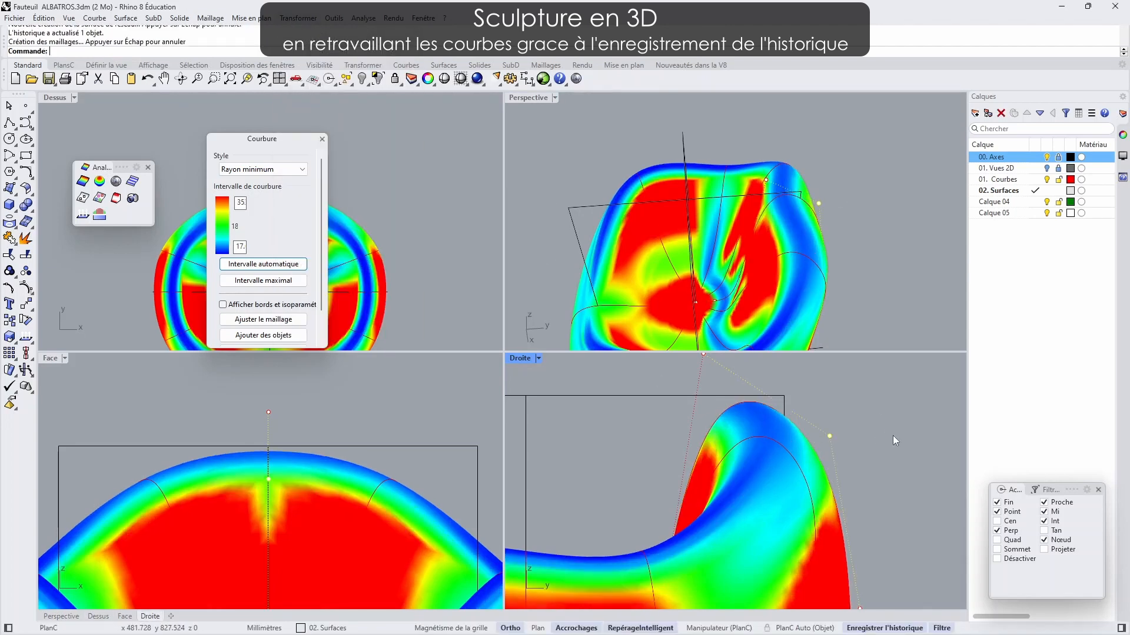
- Move the topmost control point of the central backrest curve about 19 mm horizontally toward the back in the right view
right_click_drag(876, 247, 806, 253)
right_click_drag(819, 435, 831, 486)
left_click(716, 406)
right_click(788, 400)
left_click(795, 400)
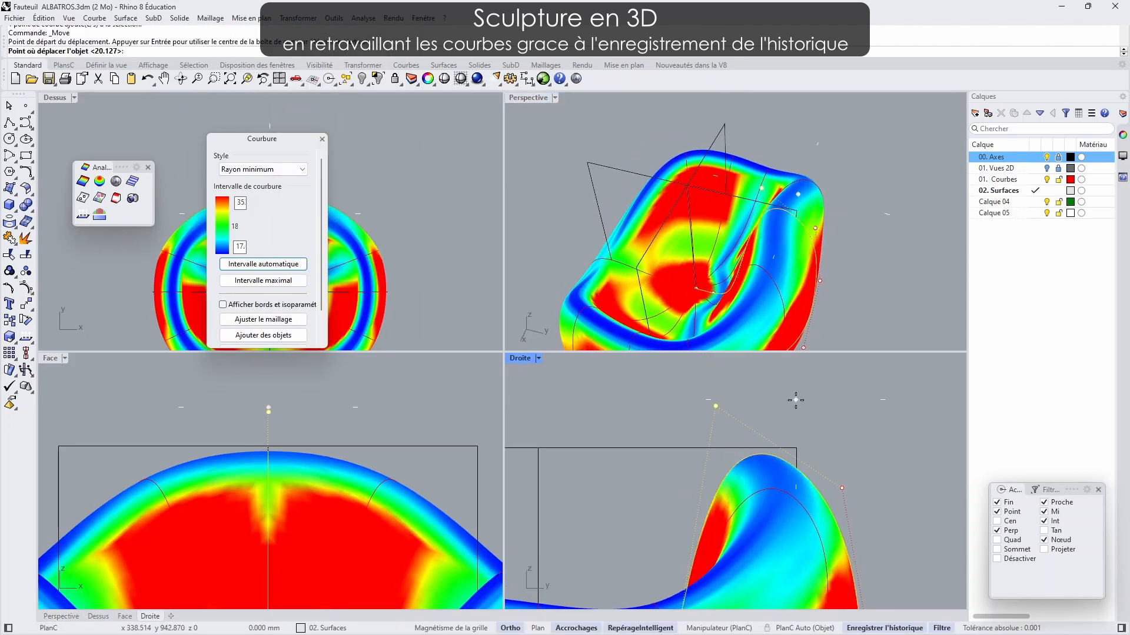
left_click(809, 400)
- Move the topmost and upper rear control points of the central backrest curve together slightly farther back, and check the curvature colours
right_click_drag(851, 283, 879, 294)
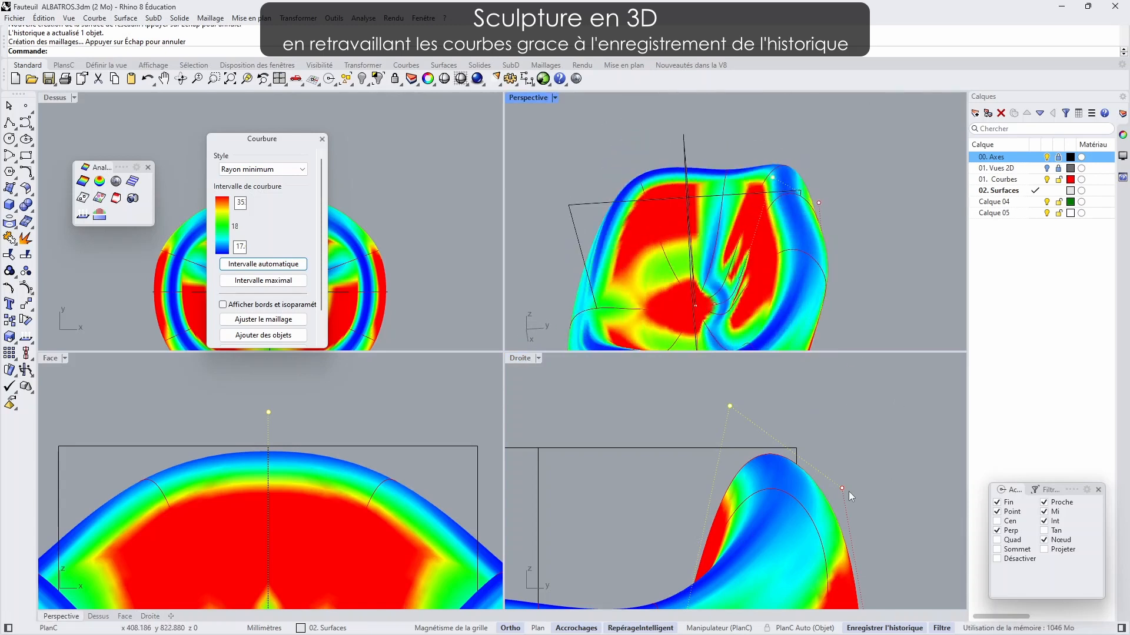
left_click(842, 487, "shift")
right_click(823, 413)
left_click(821, 411)
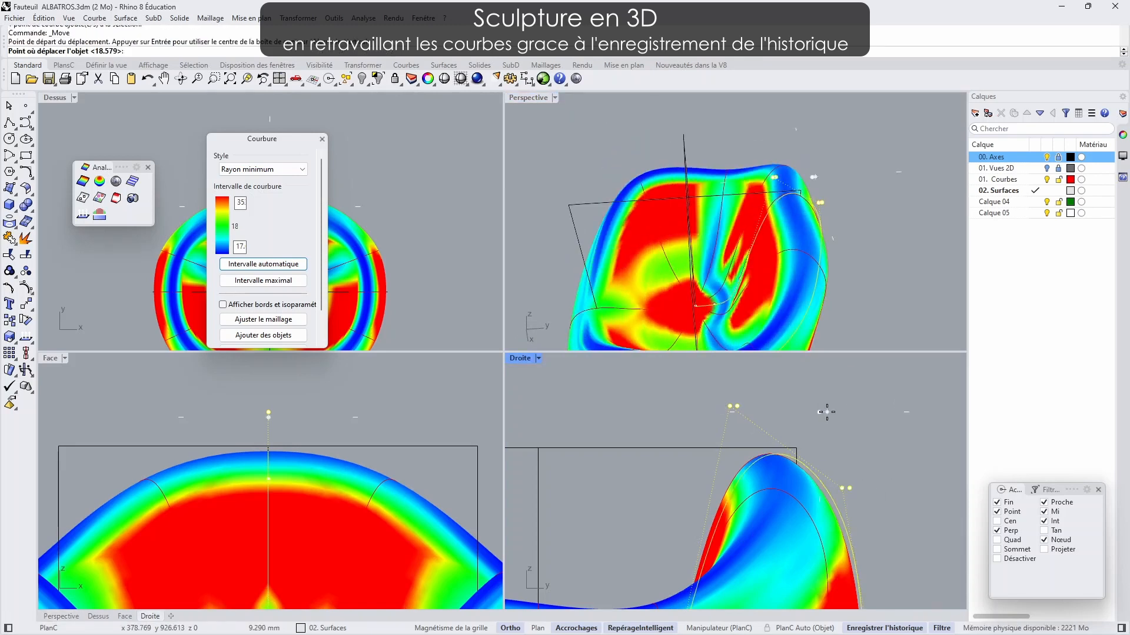
left_click(834, 411)
right_click_drag(841, 300, 806, 294)
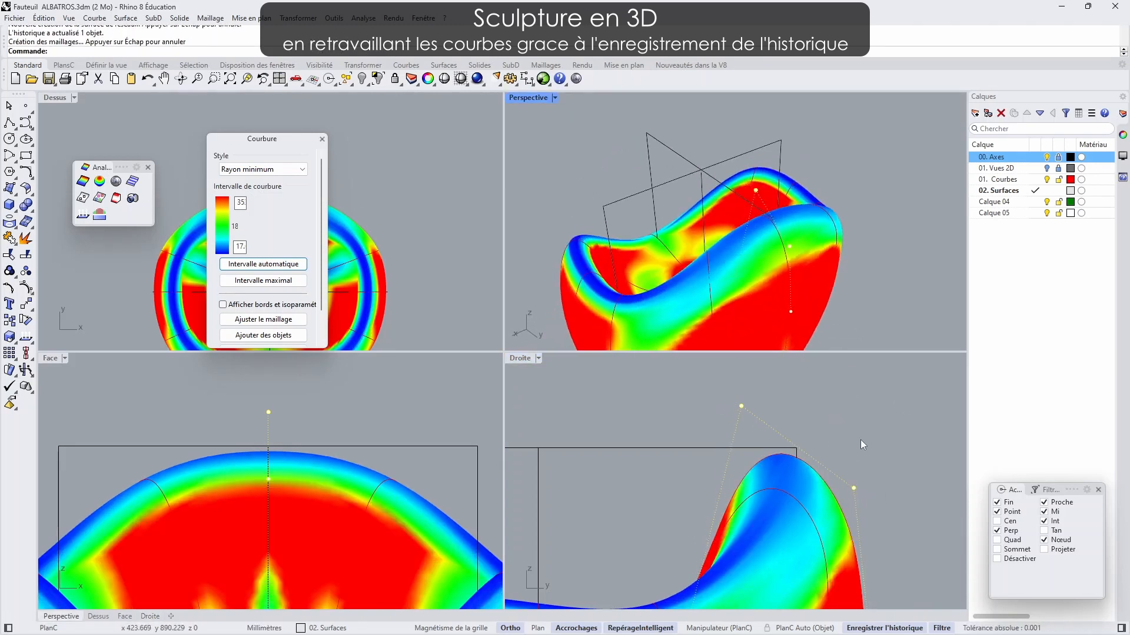
- Examine the curvature colours inside the seat from above and close the curvature analysis
left_click(854, 488)
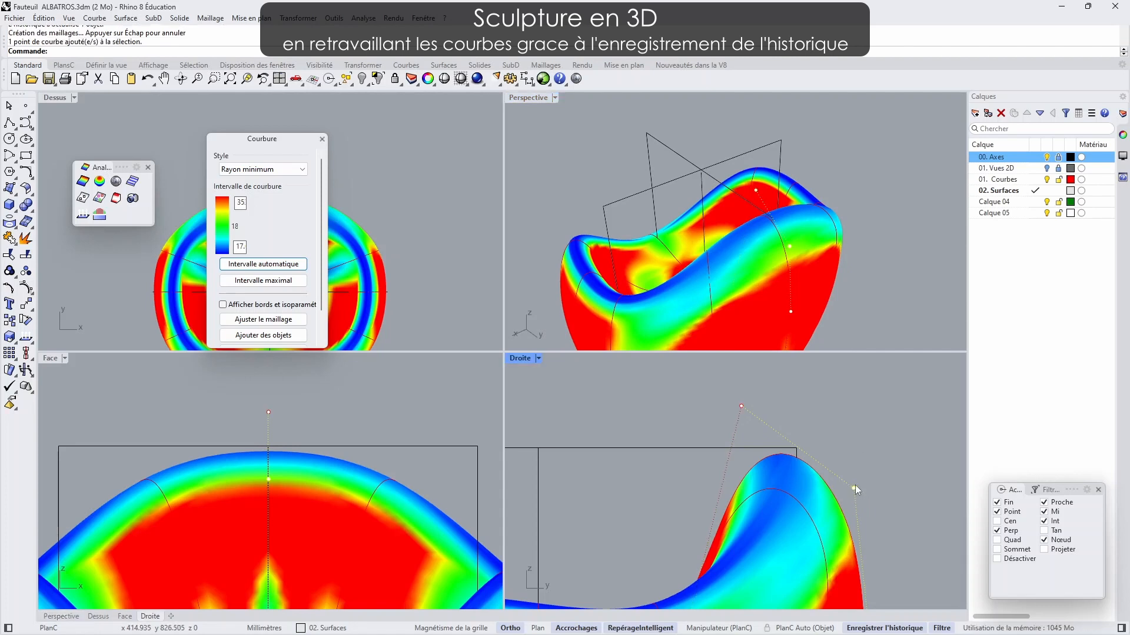
right_click_drag(841, 247, 730, 235)
left_click(322, 139)
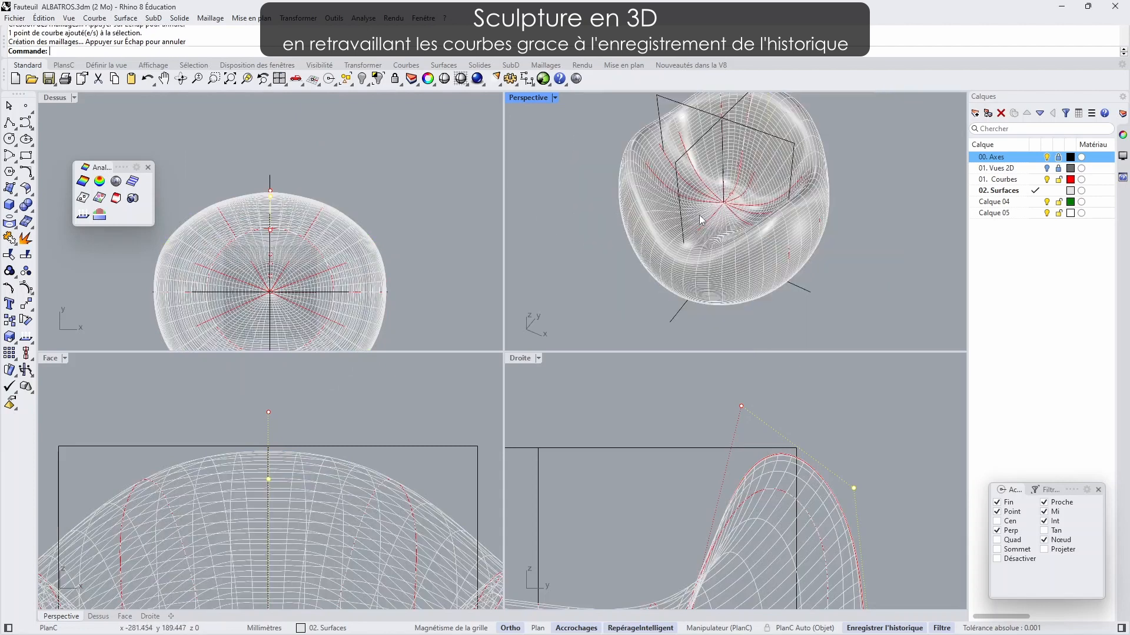
- Run an environment map analysis with the arcs.png image on the chair surface, examine its reflections in several views, and close the analysis
left_click(736, 297)
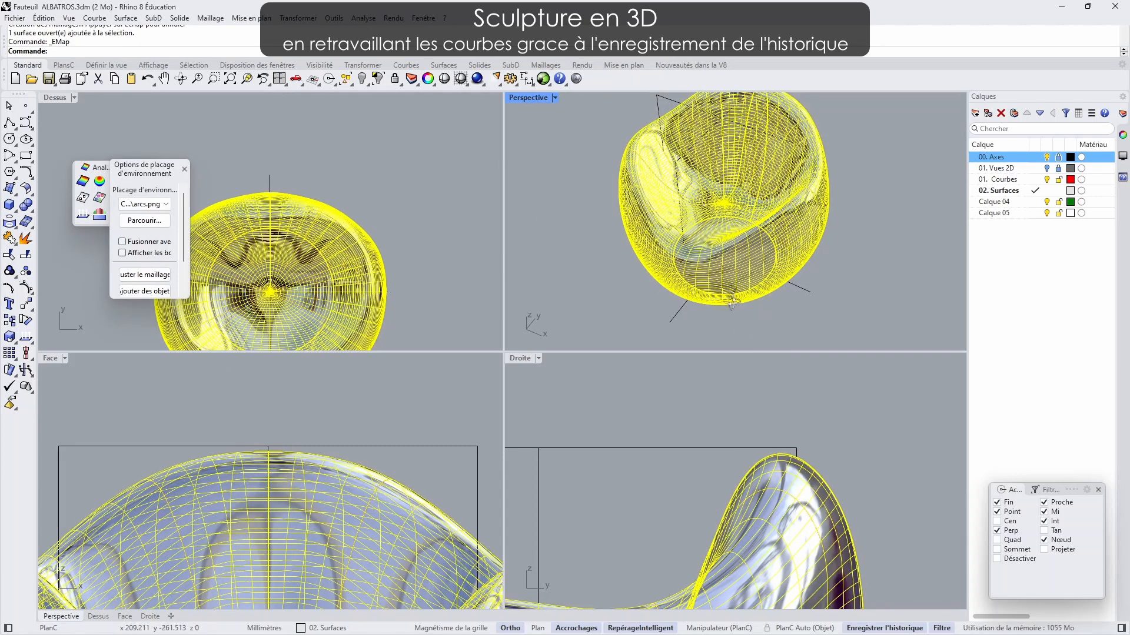
right_click_drag(731, 303, 503, 279)
left_click(565, 234)
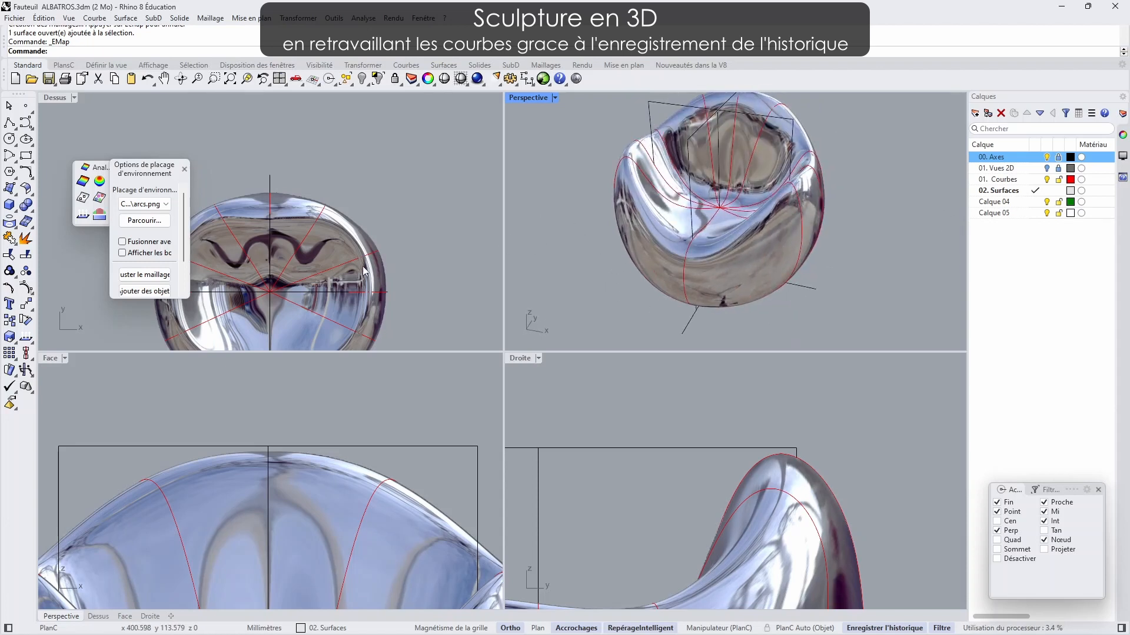
left_click(692, 442)
scroll(692, 442, "down", 3)
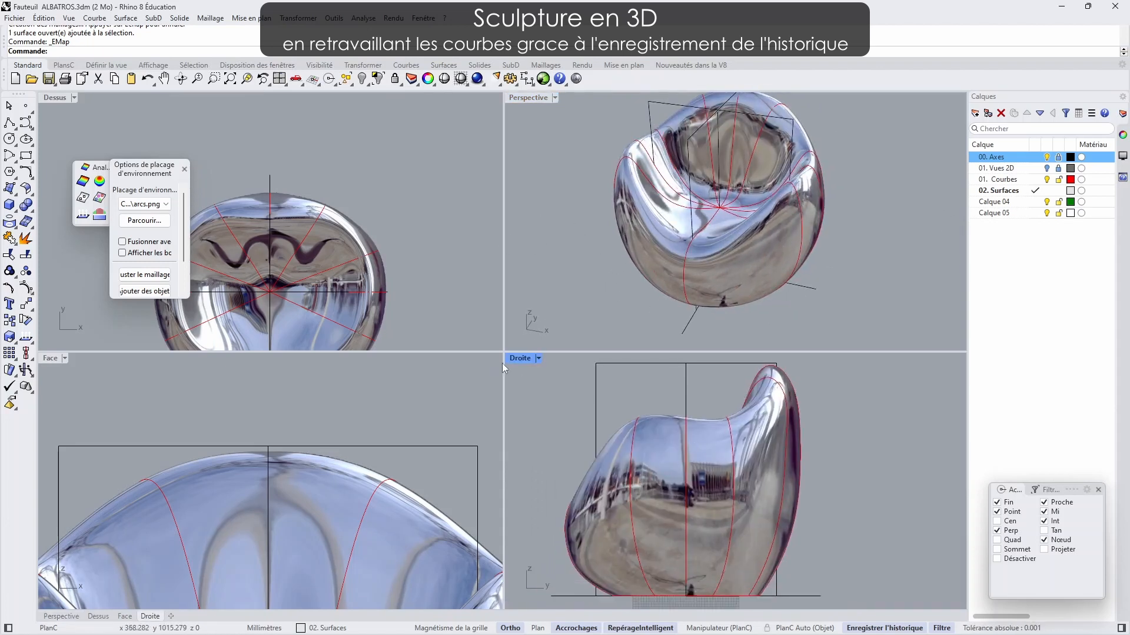
key("Escape")
- Show the 01. Vues 2D layer and compare the chair surface with the reference photos in the right view
scroll(765, 501, "up", 5)
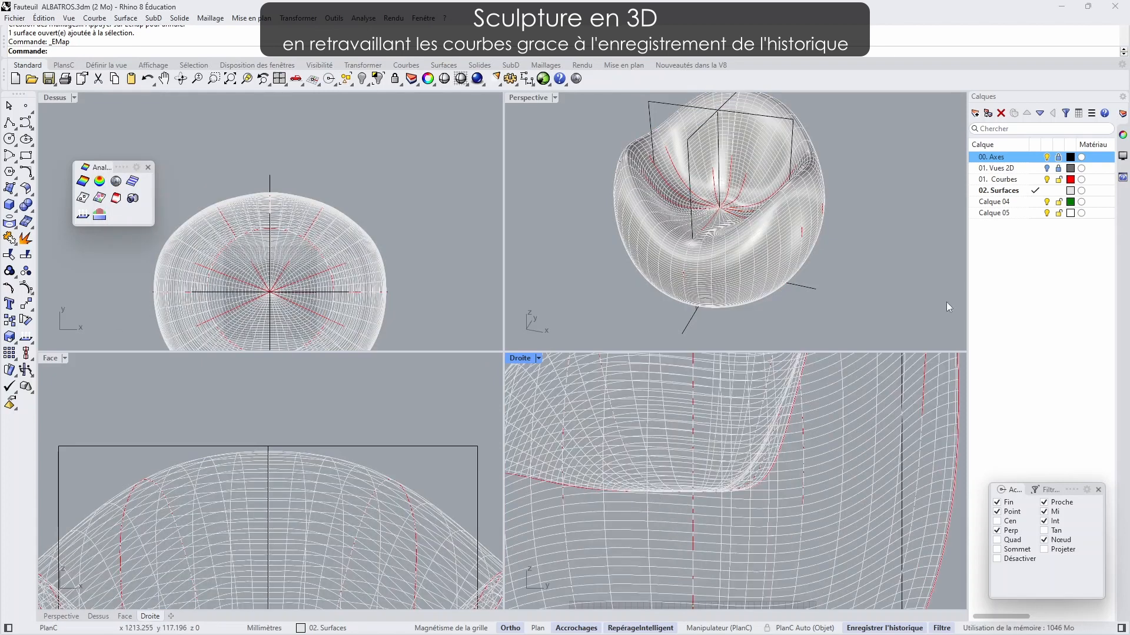
left_click(1047, 168)
right_click_drag(636, 514, 716, 492)
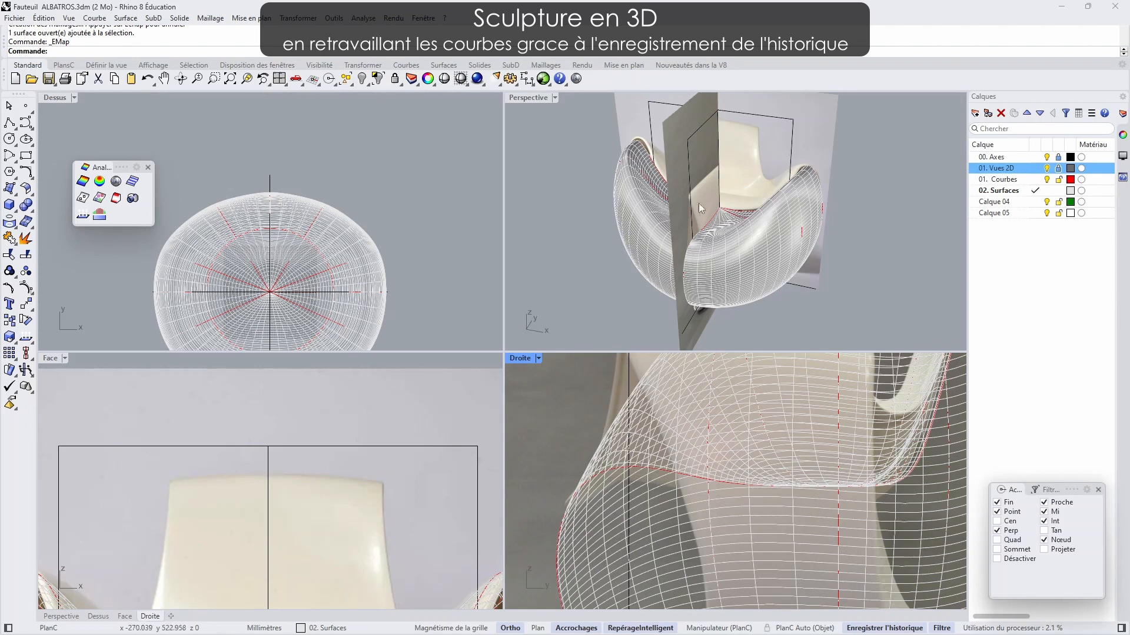
- Make 01. Courbes the current layer, hide 01. Vues 2D, 00. Axes and 02. Surfaces, and display the control points of the curves
left_click(1047, 168)
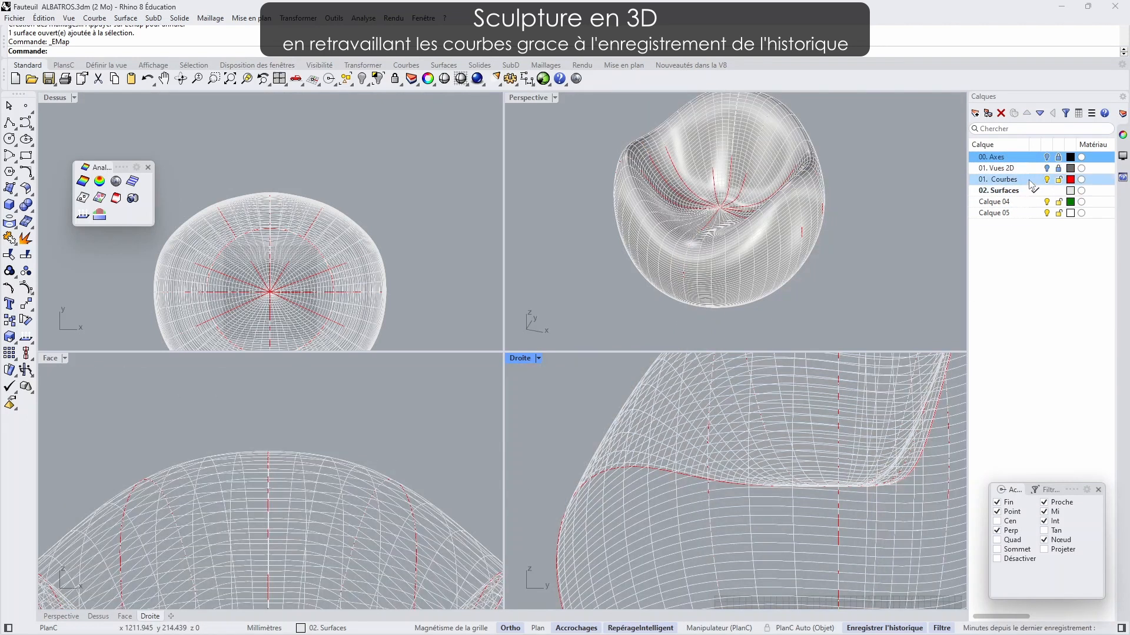
left_click(1035, 180)
left_click(1047, 190)
left_click_drag(880, 167, 618, 200)
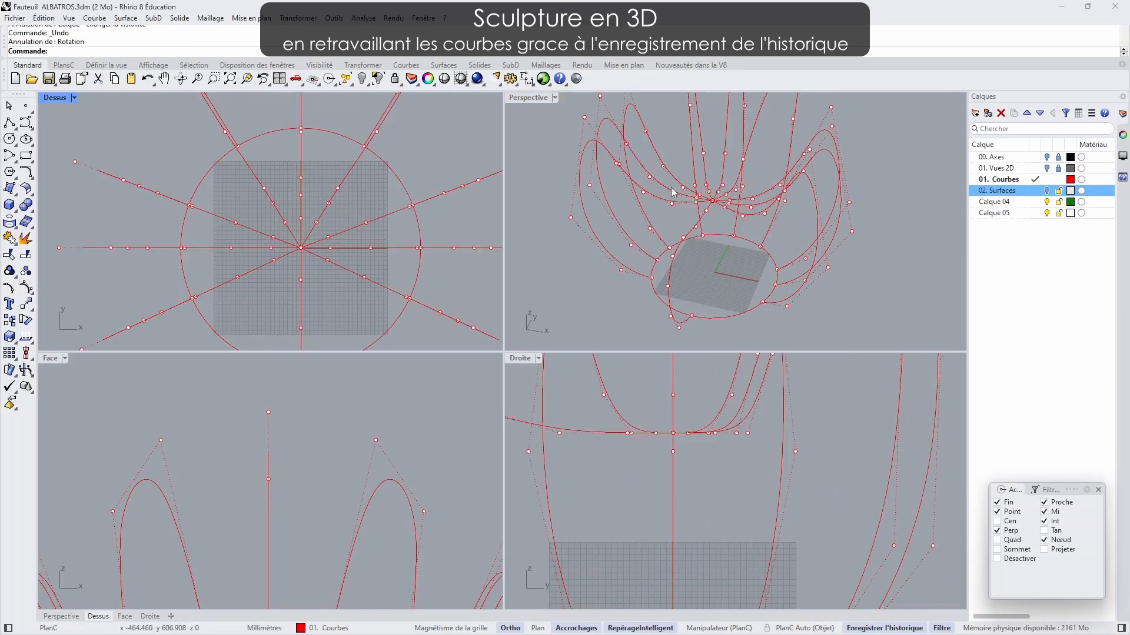
- Lasso-select the inner control points, rotate them about 10° around the seat centre, down toward the back in the right view, and show 02. Surfaces
left_click(347, 81)
left_click(361, 170)
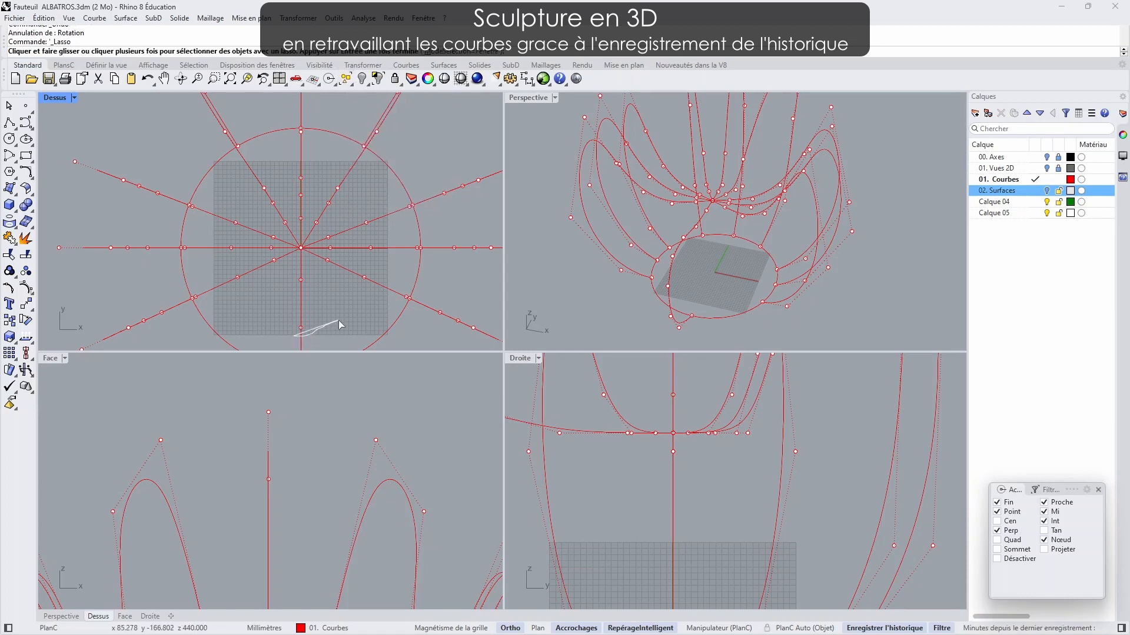
mouse_move(340, 321)
left_mouse_down()
mouse_move(381, 260)
mouse_move(376, 222)
mouse_move(361, 206)
mouse_move(288, 190)
mouse_move(205, 248)
mouse_move(235, 309)
mouse_move(280, 322)
left_mouse_up()
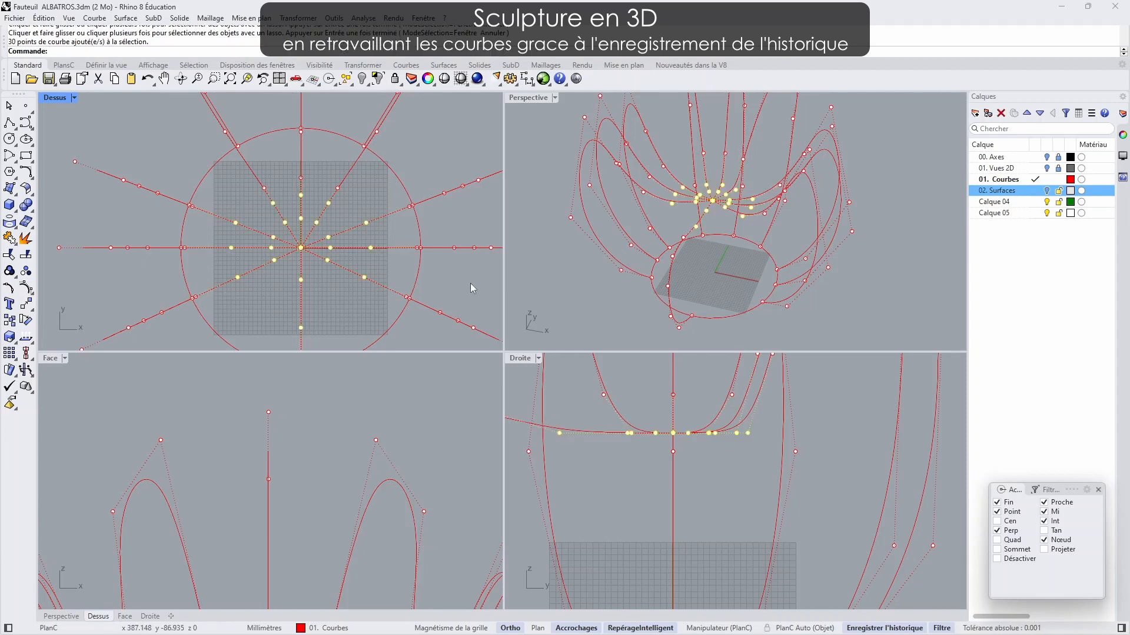
scroll(725, 217, "up", 5)
left_click(298, 18)
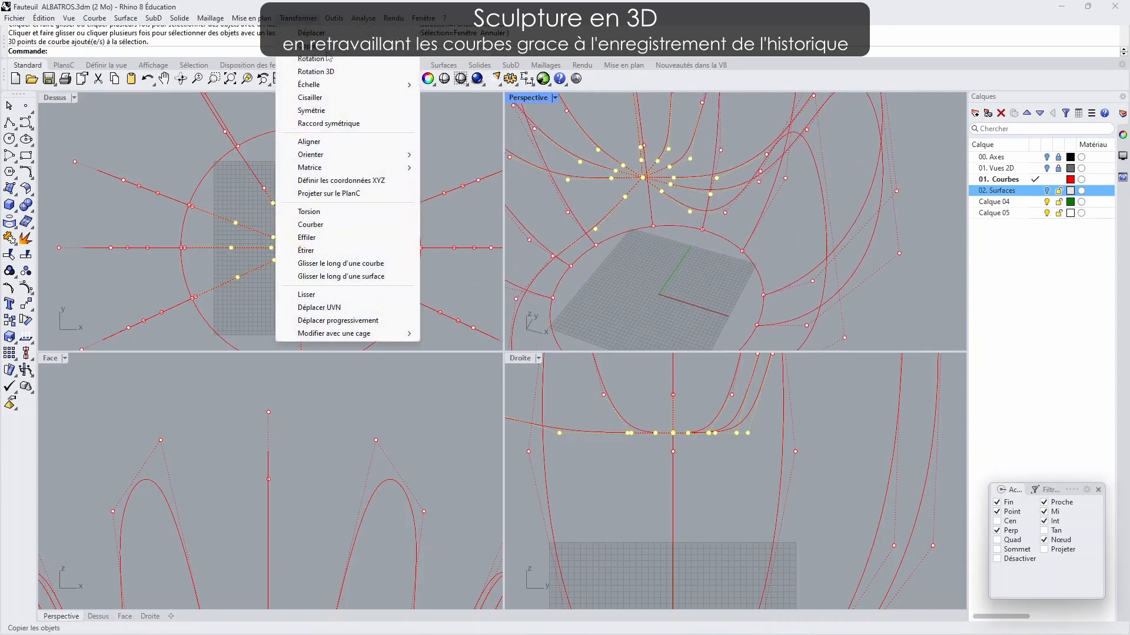
left_click(323, 60)
scroll(618, 154, "up", 4)
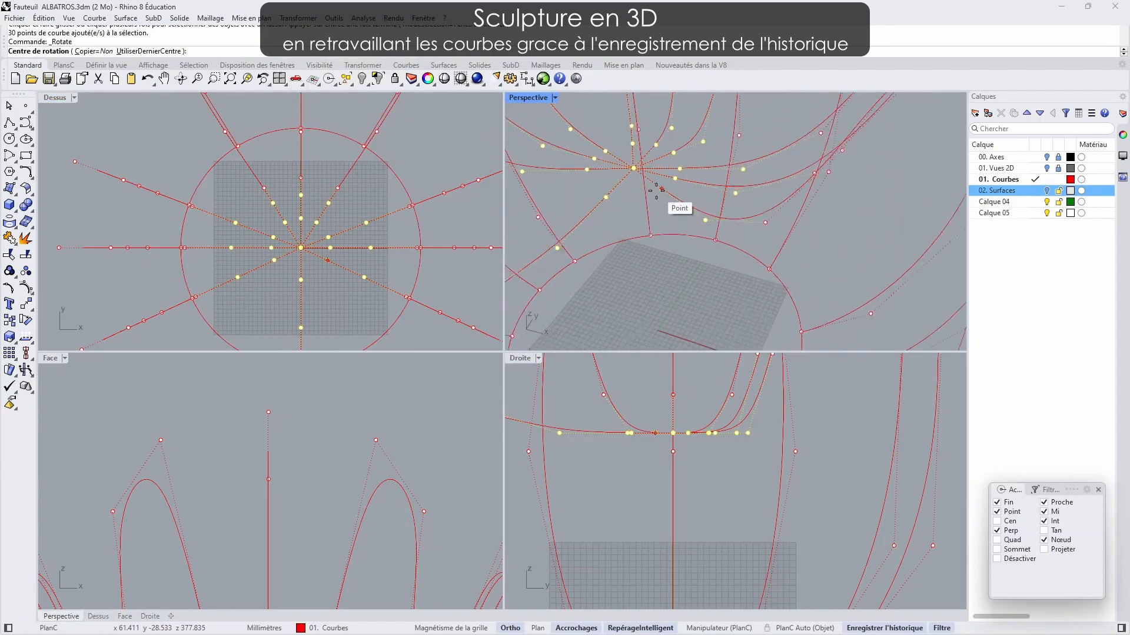
left_click(617, 152)
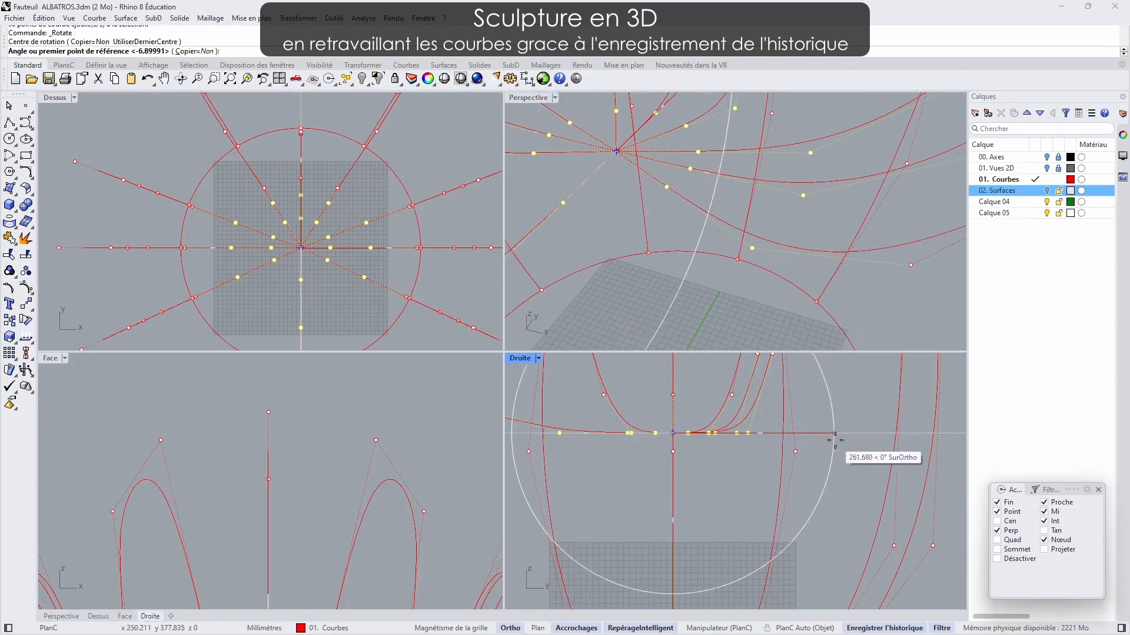
left_click(841, 432)
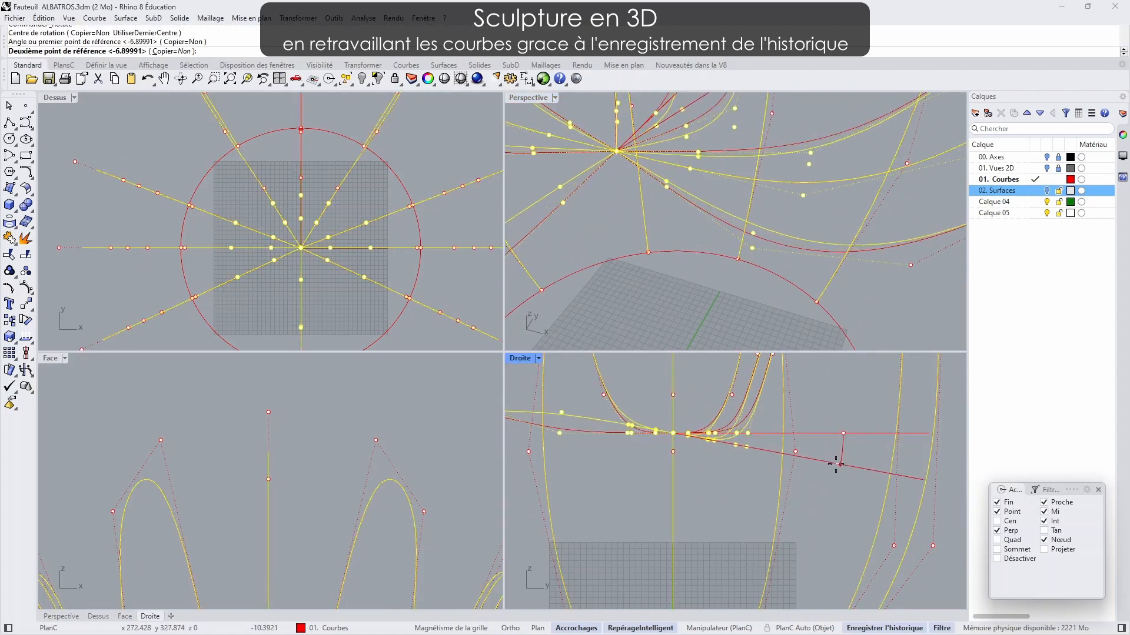
left_click(835, 464)
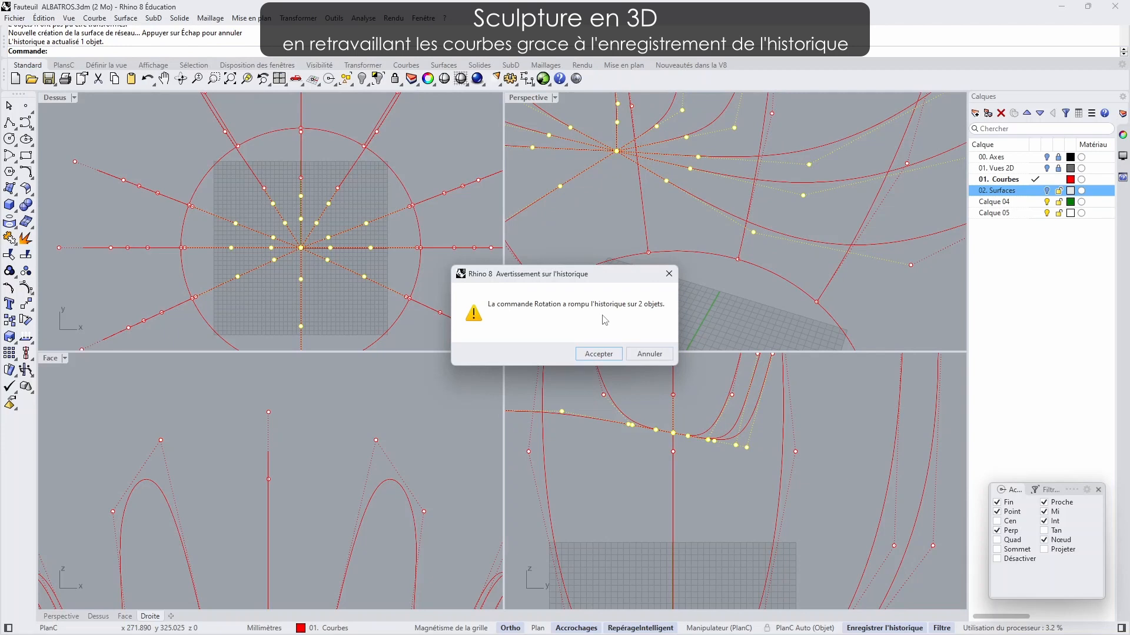
left_click(598, 353)
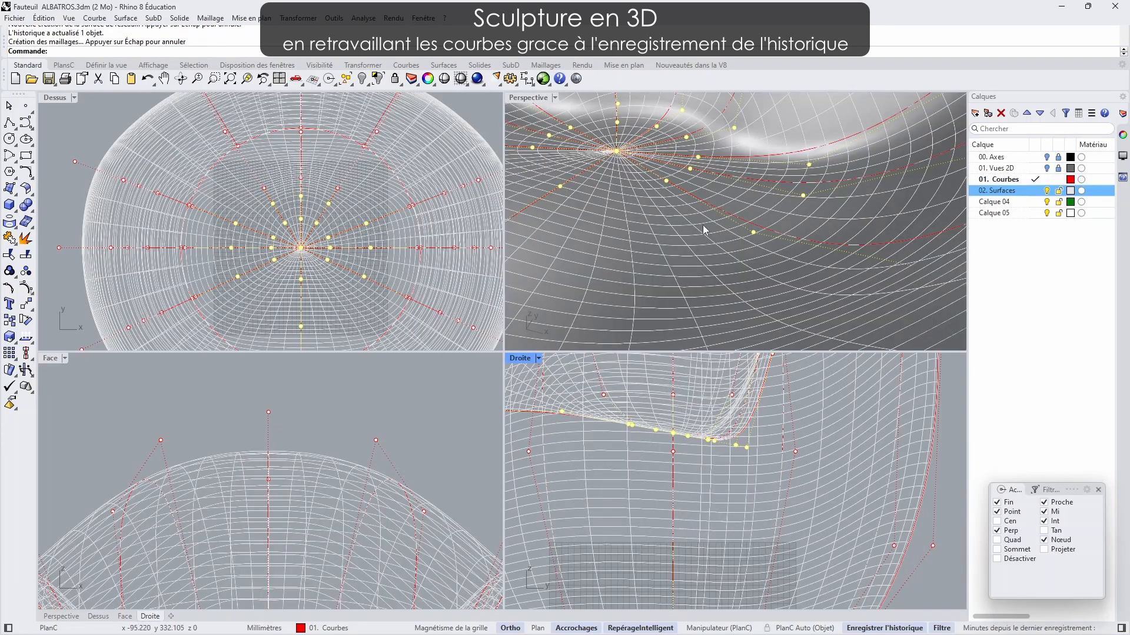
- Deselect the control points and inspect the tilted seat surface from several angles in a maximised perspective view
right_click_drag(706, 229, 728, 238)
right_click_drag(652, 240, 809, 263)
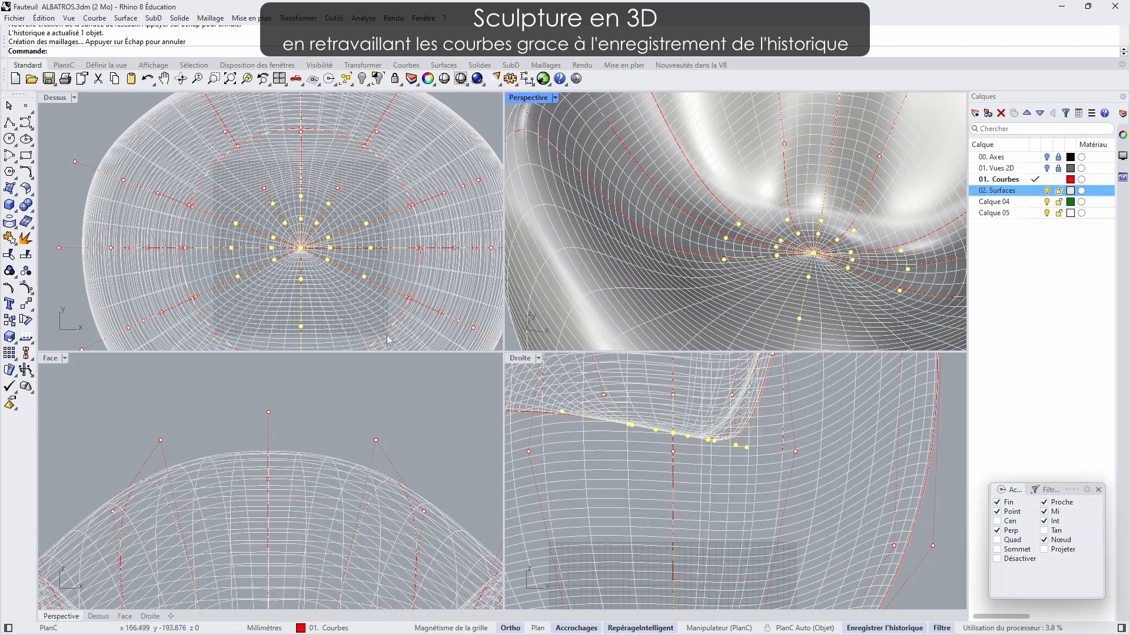
scroll(423, 209, "down", 6)
left_click(460, 261)
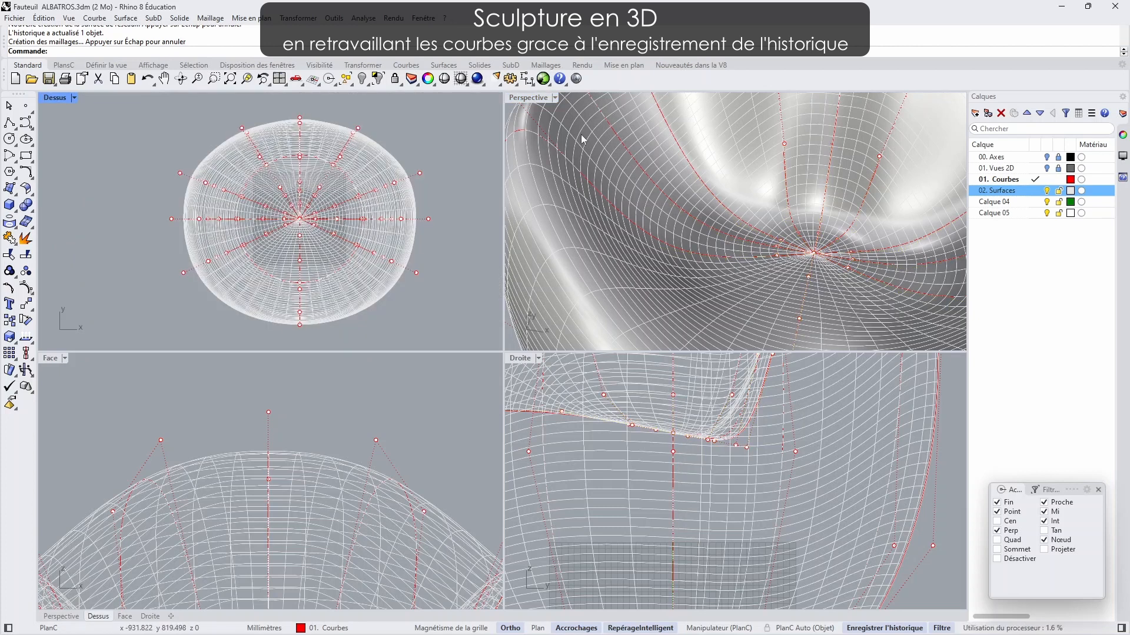
double_click(529, 98)
scroll(587, 336, "down", 10)
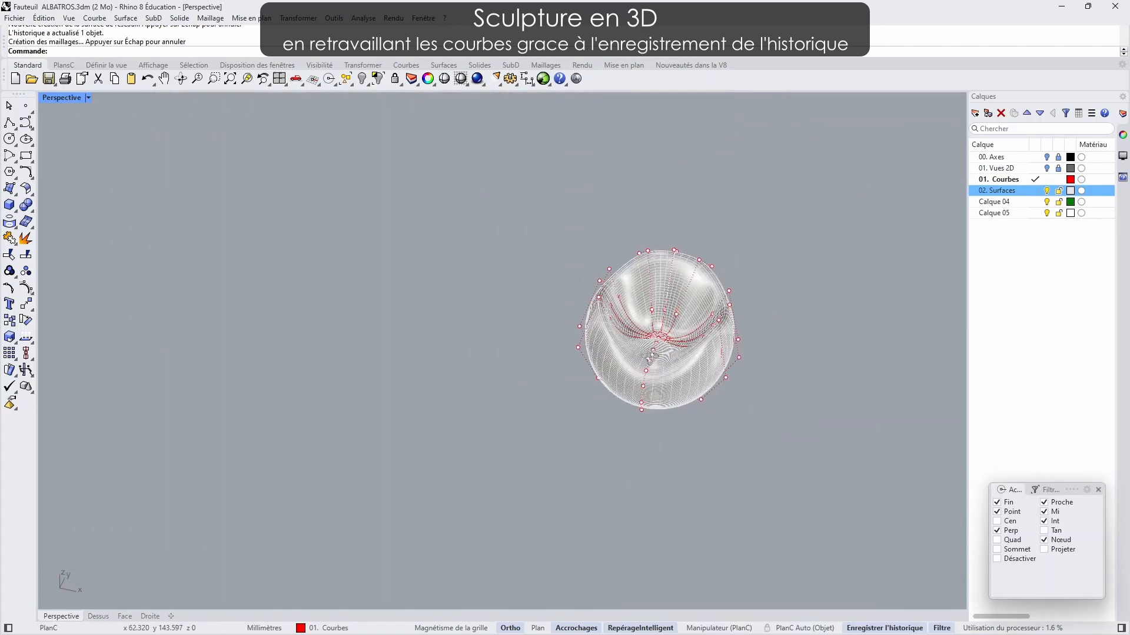
right_click_drag(587, 335, 567, 339)
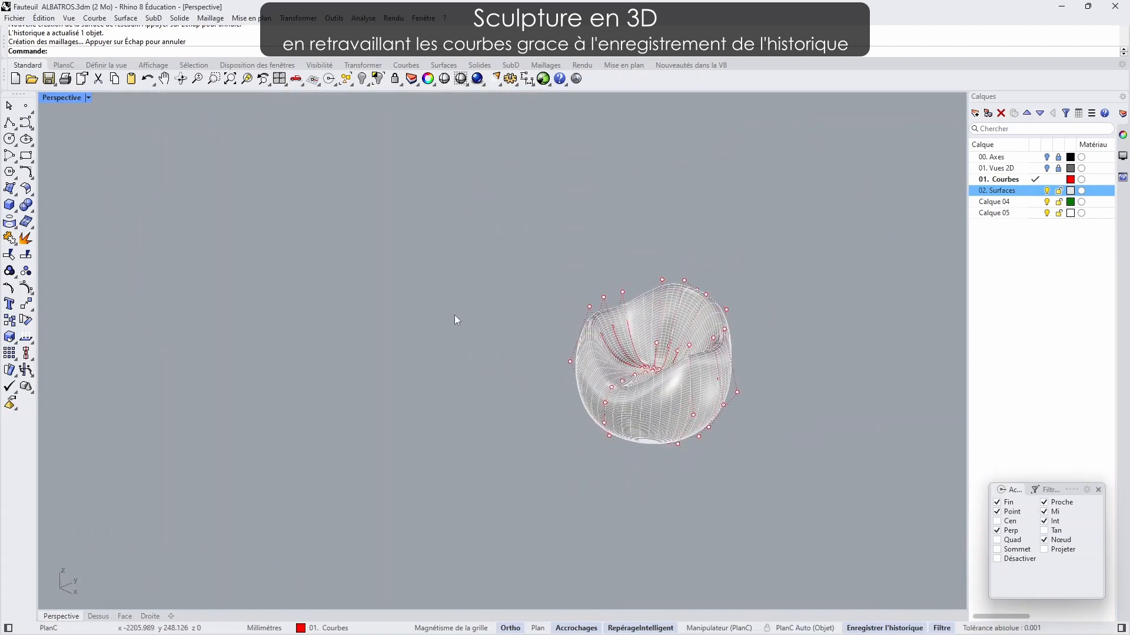
scroll(633, 431, "up", 5)
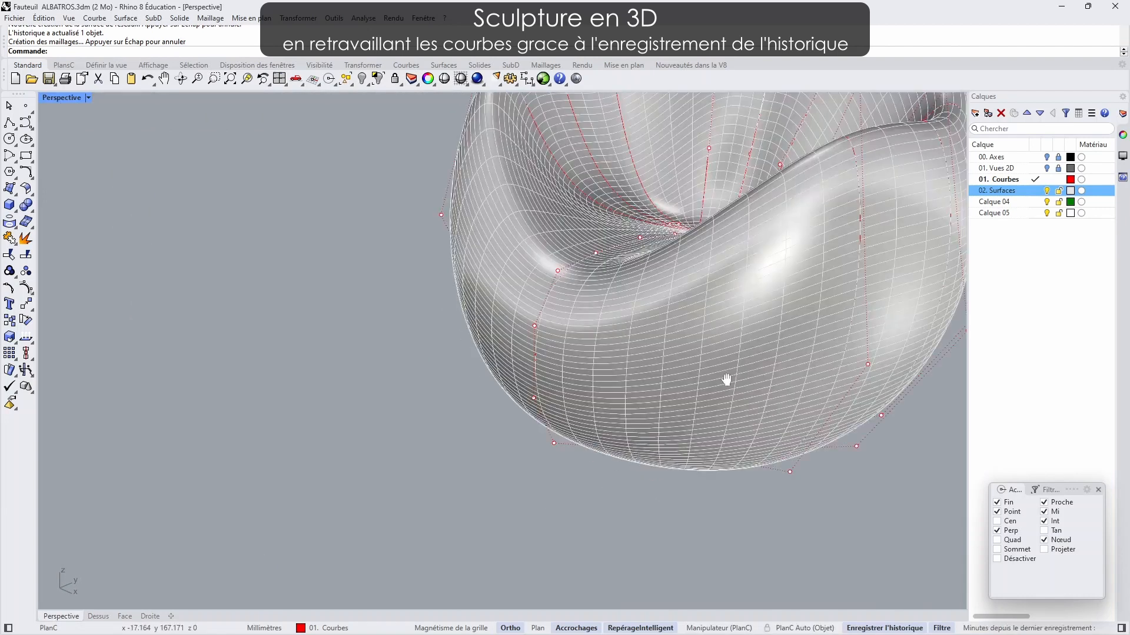
right_click_drag(726, 381, 551, 478)
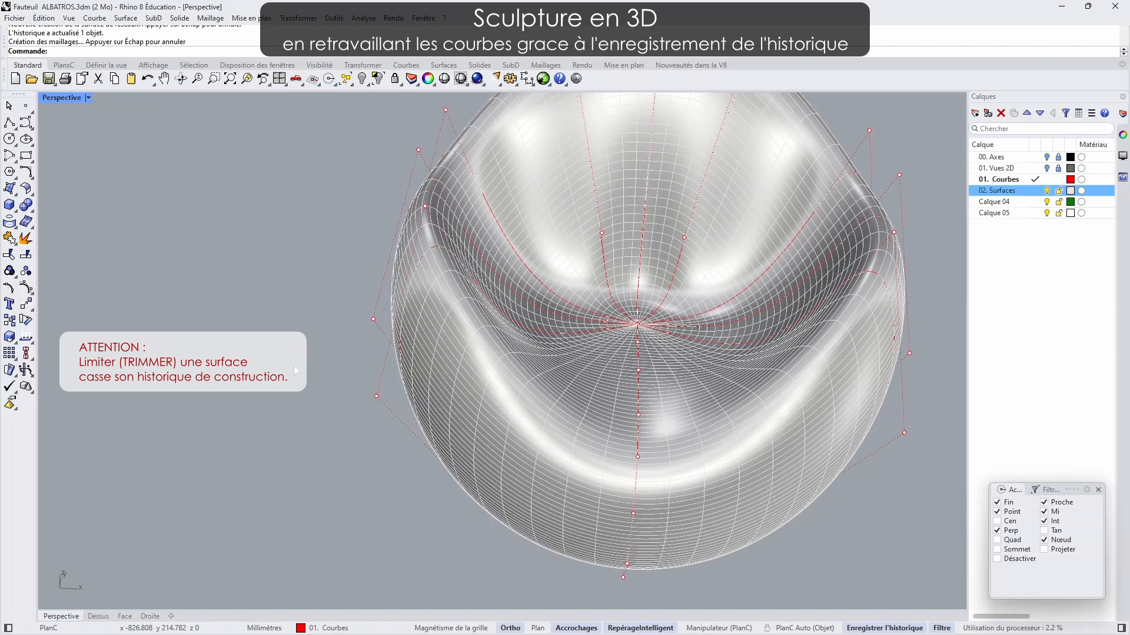
right_click_drag(524, 423, 611, 327)
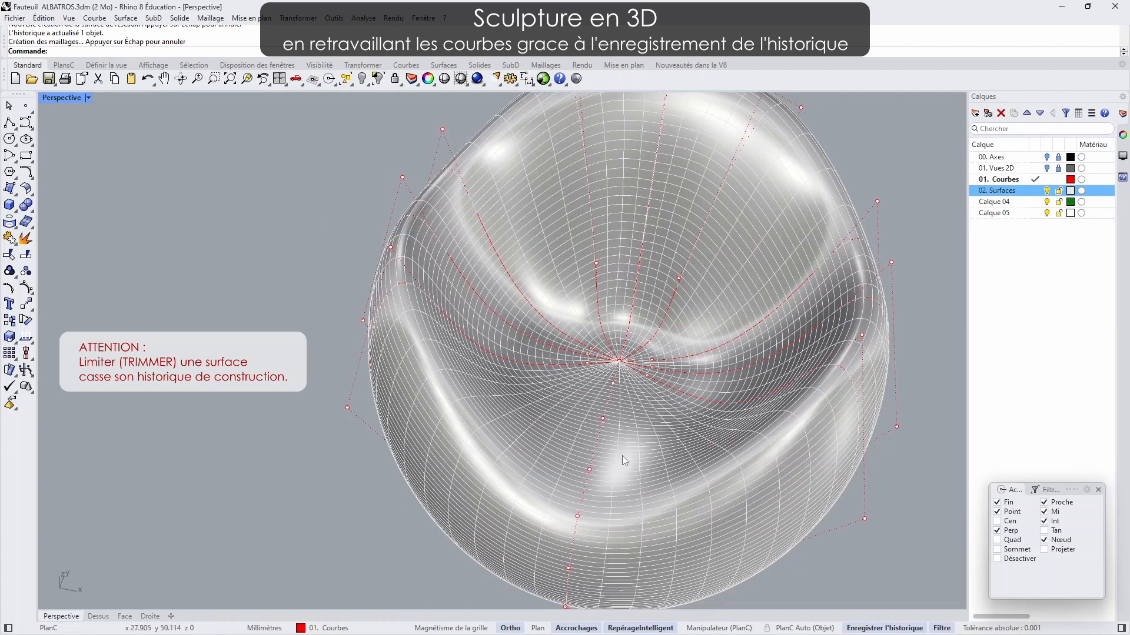
right_click_drag(795, 467, 660, 436)
scroll(587, 400, "down", 7)
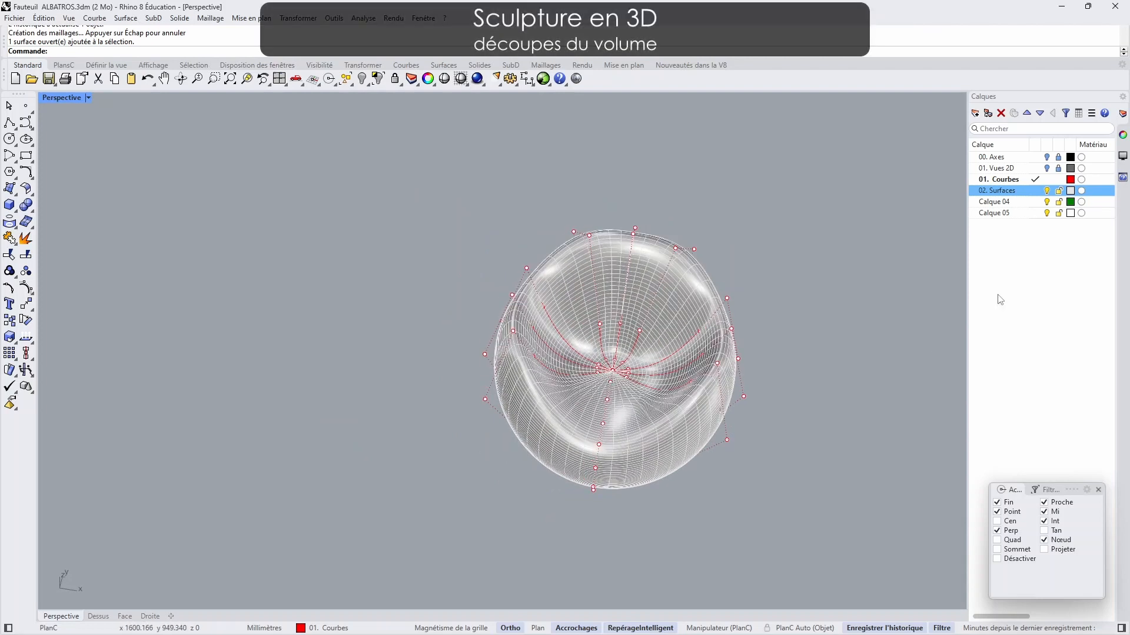
- Make Calque 04 the current layer, restore the four-viewport layout, and show the 00. Axes layer with the control points turned off
left_click(1036, 202)
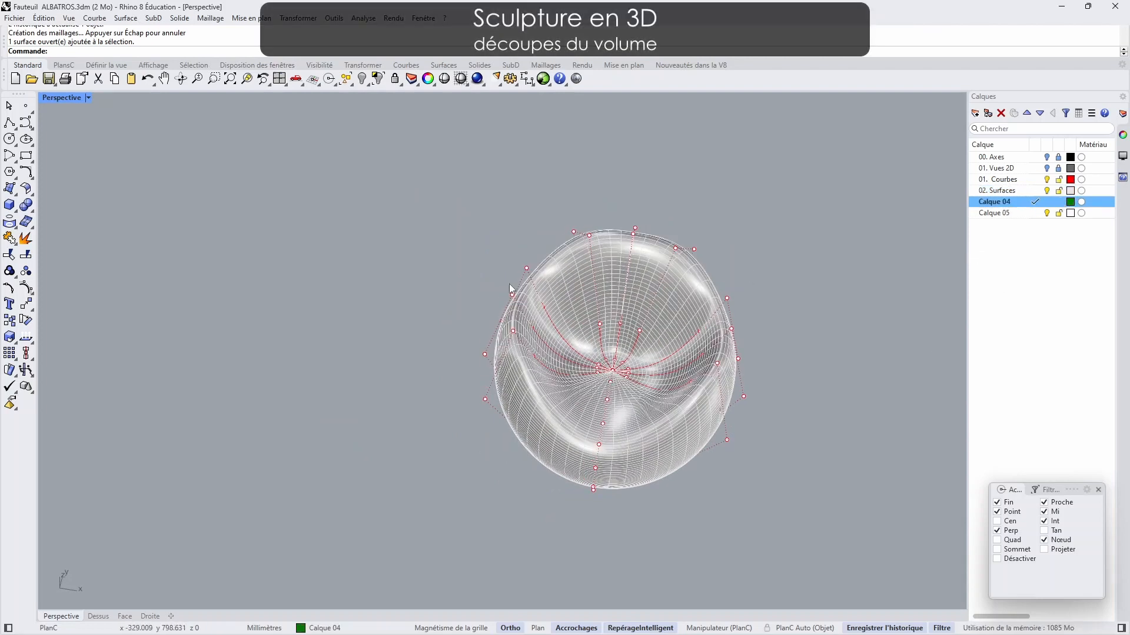
double_click(64, 99)
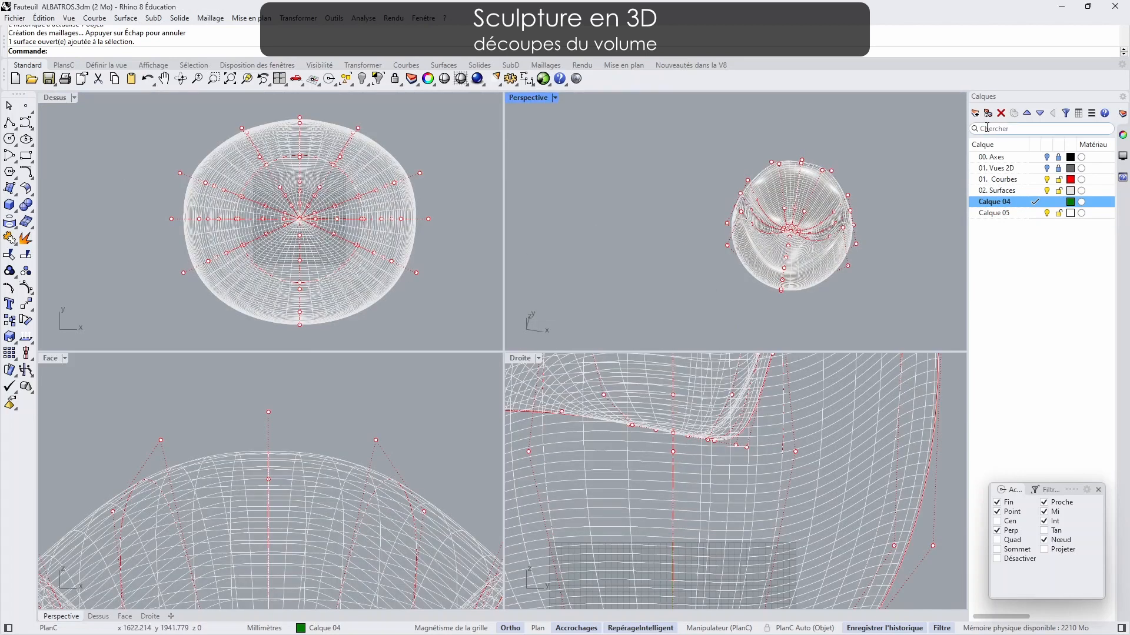
left_click(1046, 157)
key("Escape")
right_click_drag(422, 266, 435, 230)
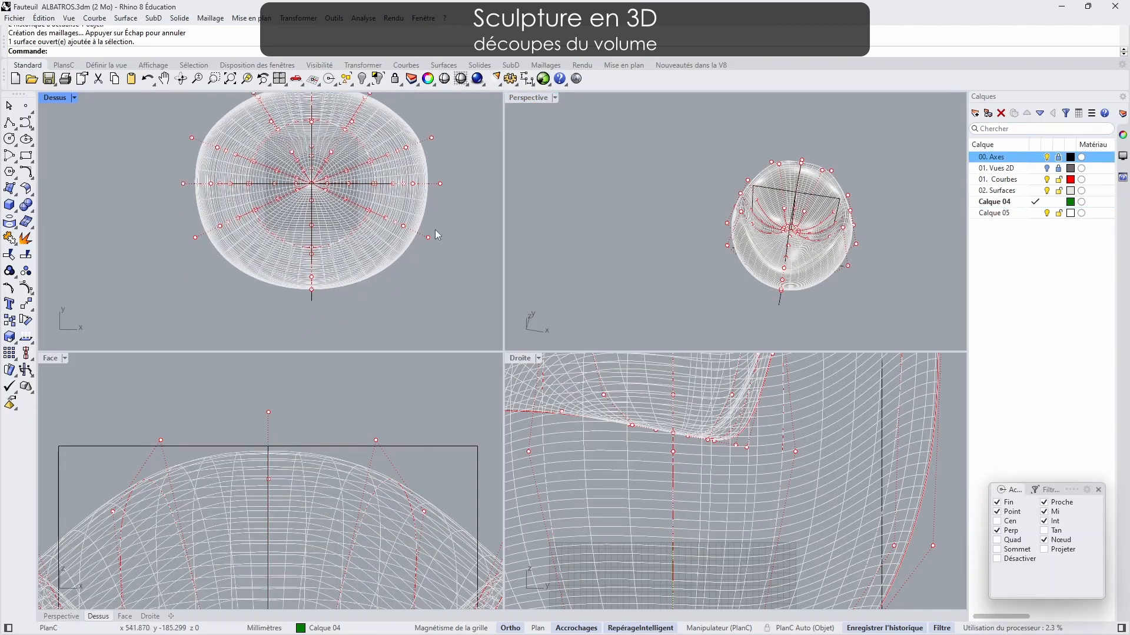
right_click_drag(290, 207, 237, 272)
- Draw an open, U-shaped degree 3 curve with five control points beyond the chair's rear right side in the top view
left_click(30, 122)
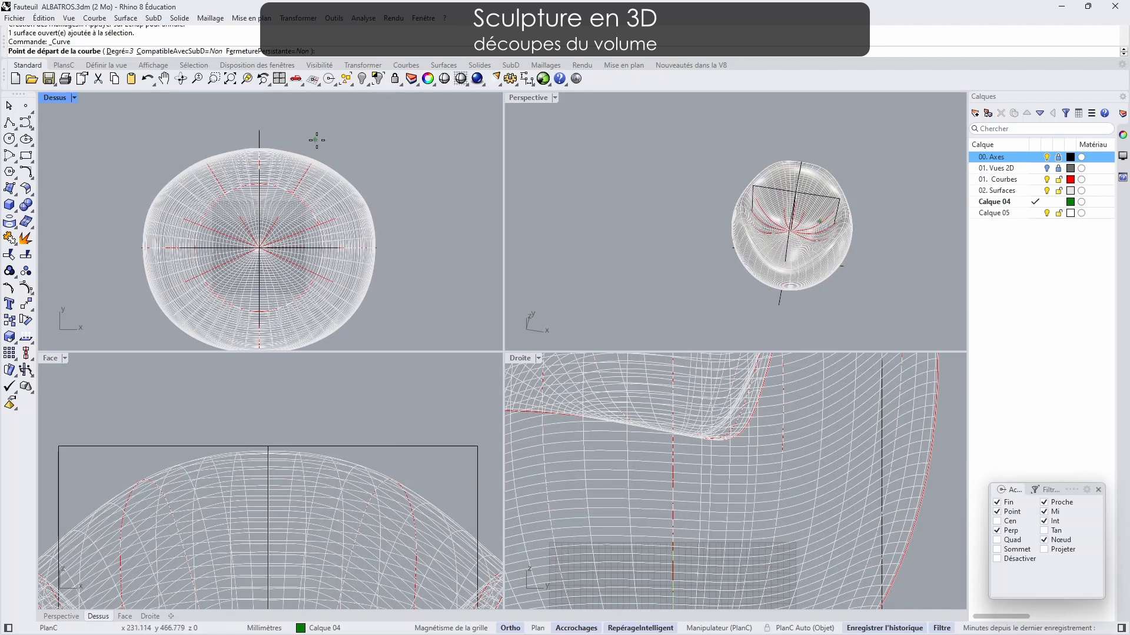
scroll(348, 251, "down", 6)
left_click(351, 128)
key("F8")
left_click(343, 169)
left_click(344, 190)
left_click(363, 195)
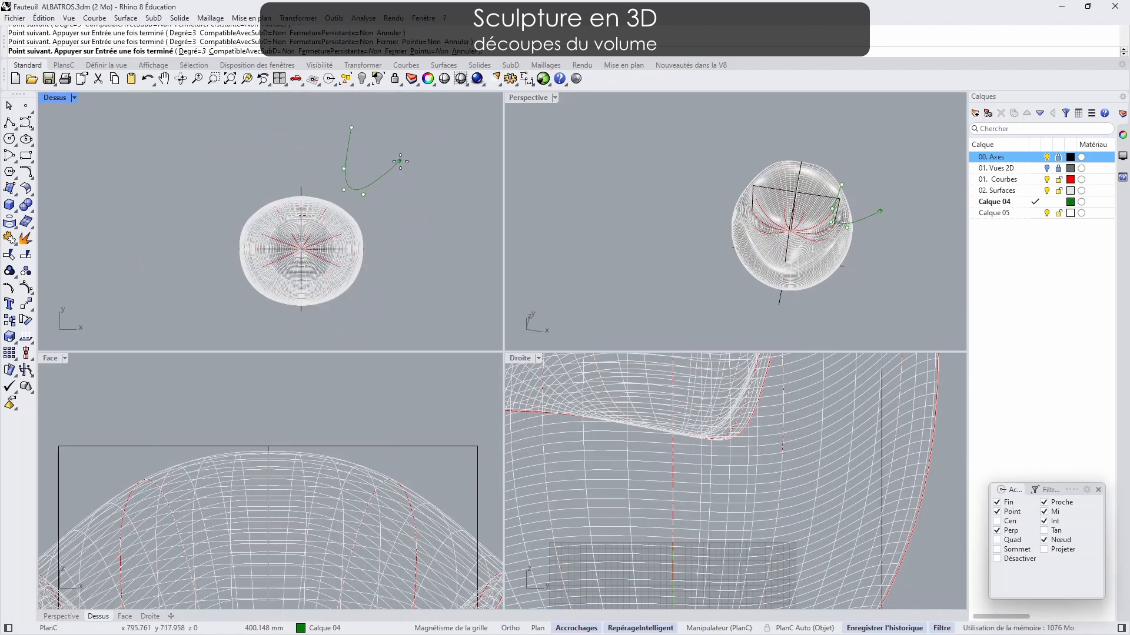
left_click(401, 161)
key("F8")
key("Return")
- Move the U-shaped curve about 360 mm down in the top view so its bend overlaps the chair's rear right side
left_click(385, 174)
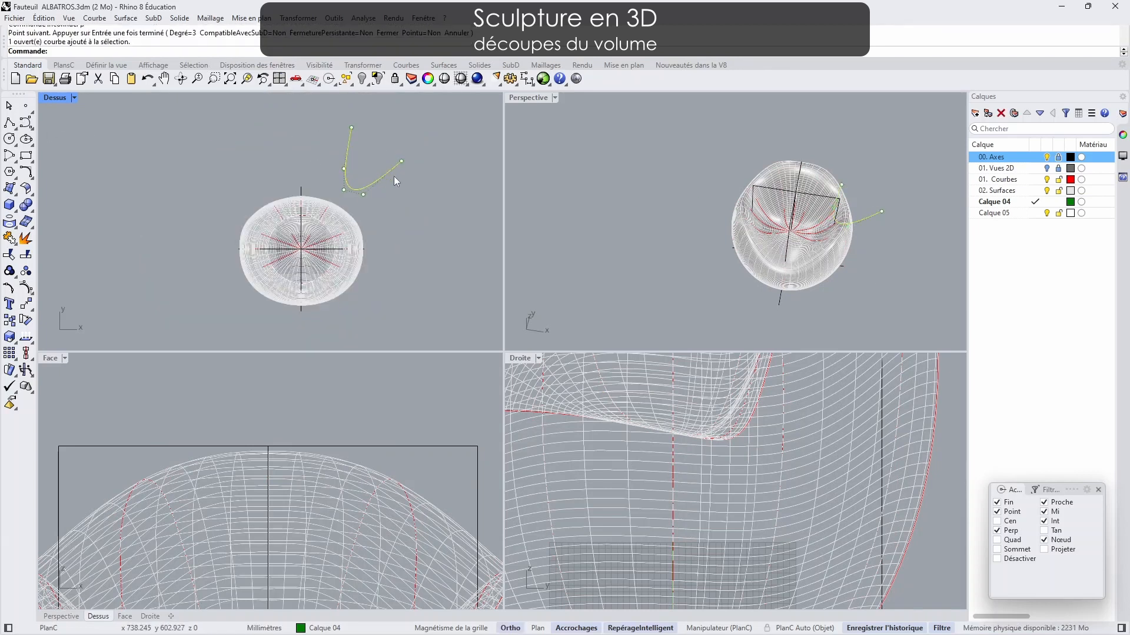
scroll(381, 167, "up", 4)
left_click(297, 17)
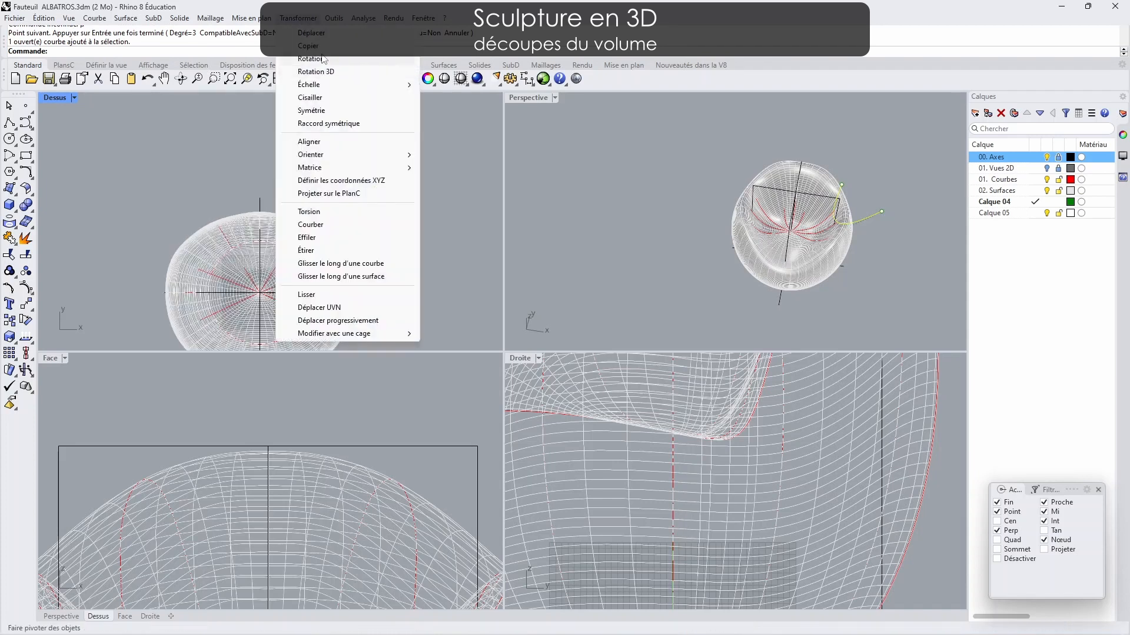
left_click(306, 31)
left_click(438, 132)
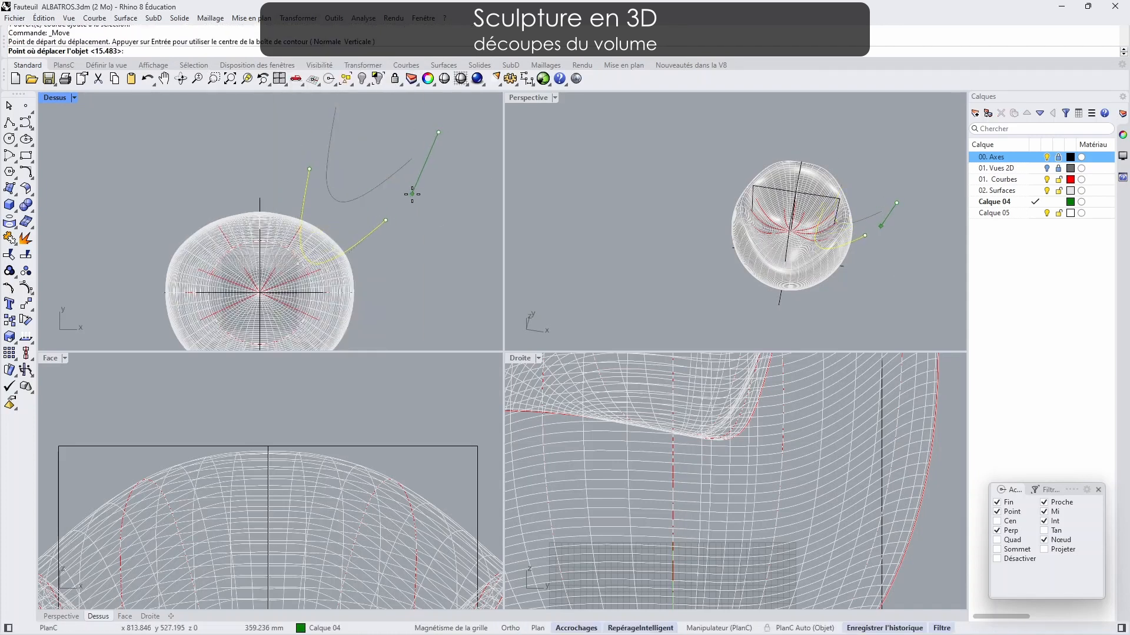
left_click(411, 196)
scroll(300, 268, "up", 5)
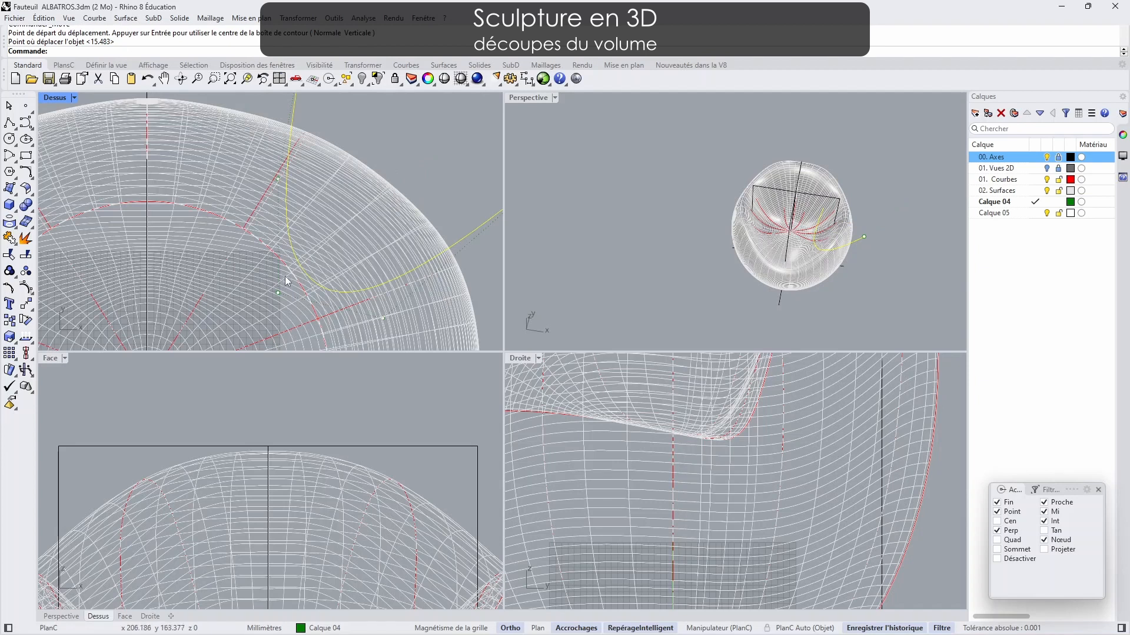
scroll(294, 271, "down", 5)
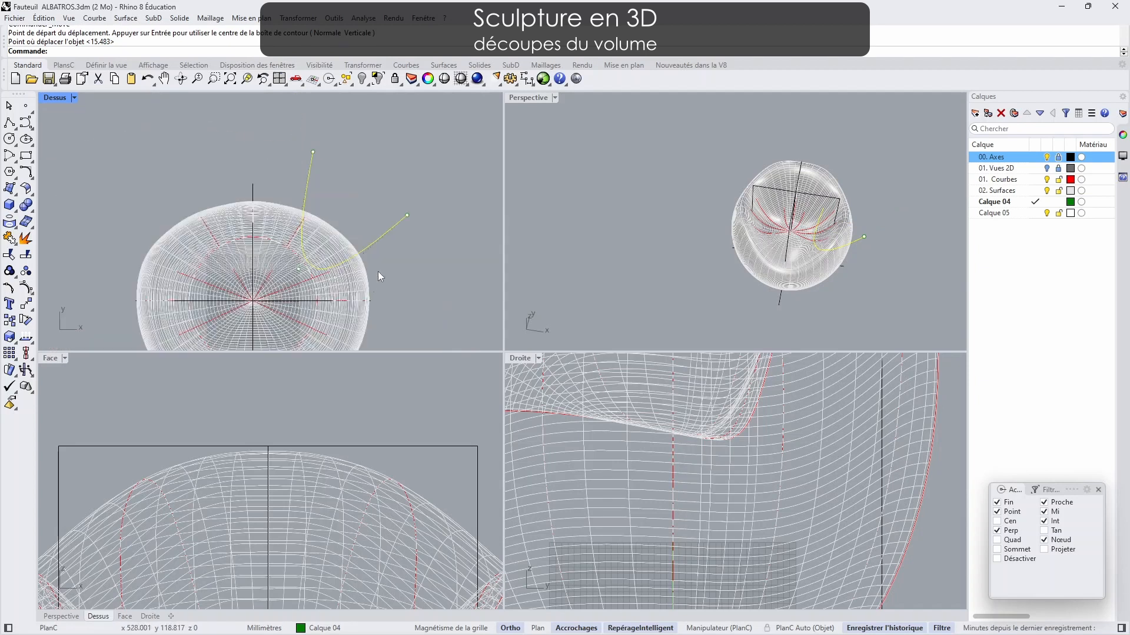
- Move the U-shaped curve's outer right end point down in the top view and mirror the curve across the Y axis from origin 0
left_click_drag(389, 169, 395, 203)
right_click_drag(367, 160, 403, 179)
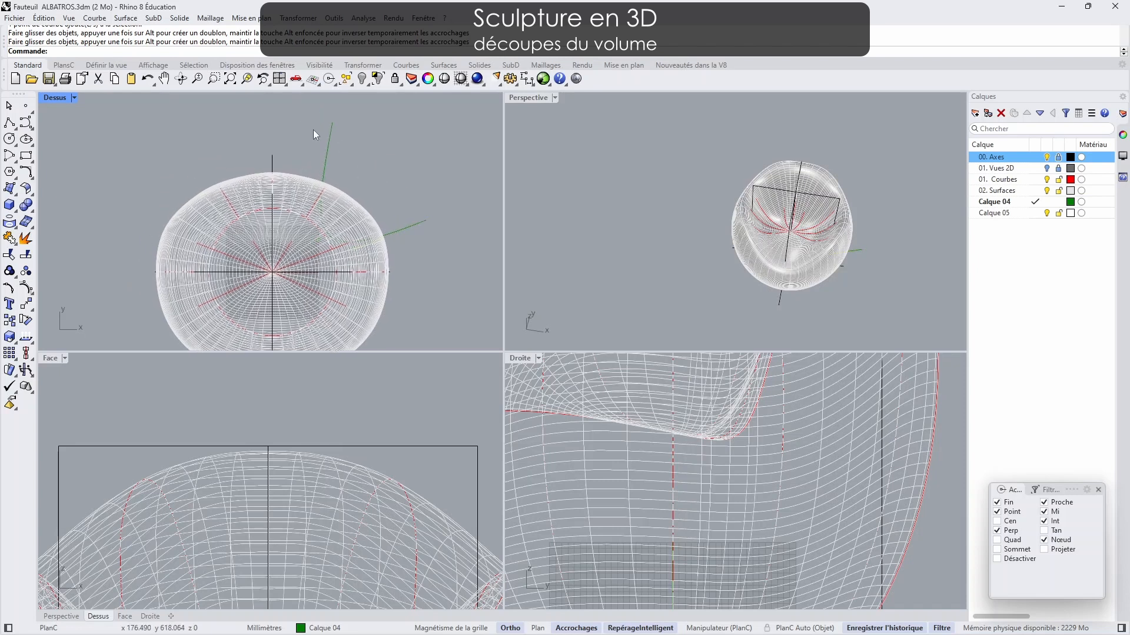
right_click(329, 139)
left_click(318, 106)
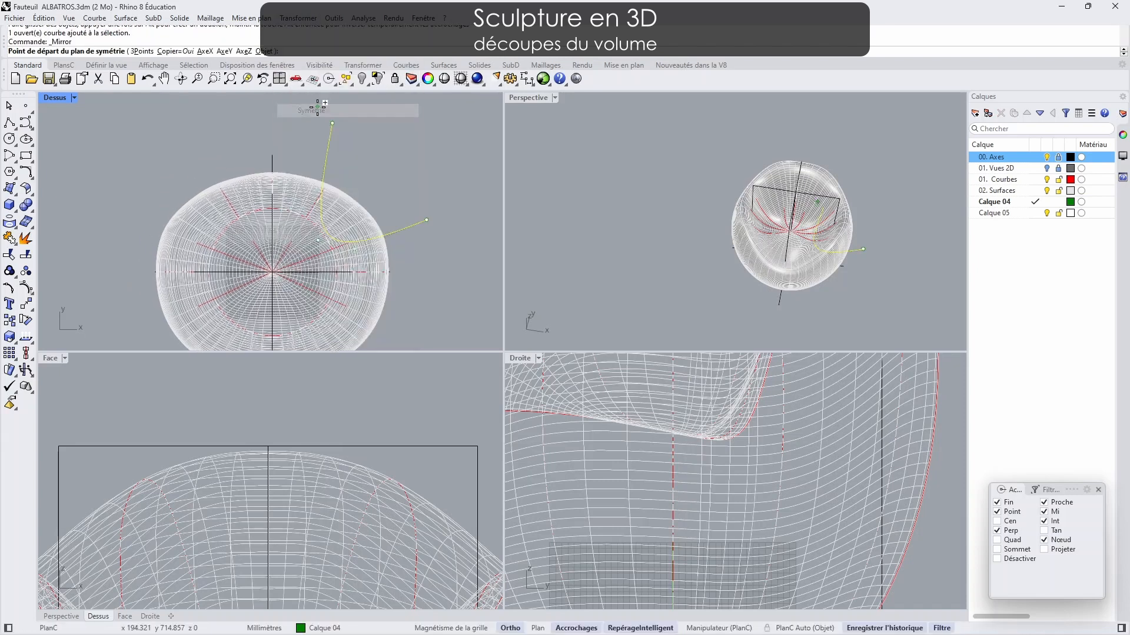
type("0")
key("Return")
left_click(298, 107)
- Draw an open degree 3 curve with four control points in the top view, from the front end of the central axis outward past the chair's right side
scroll(323, 149, "down", 6)
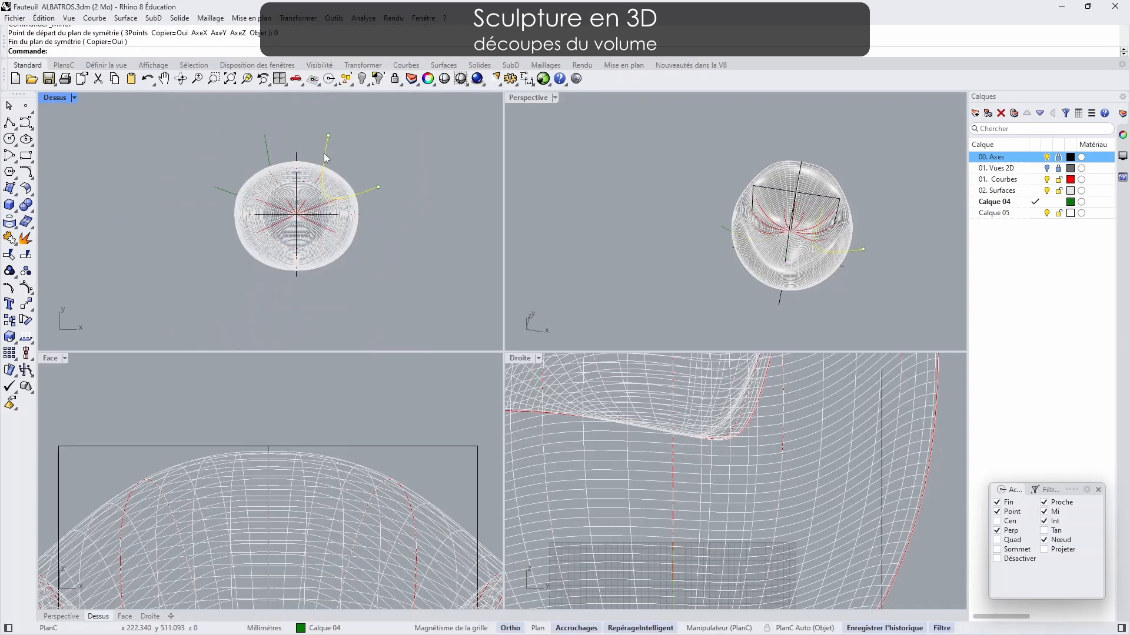
right_click_drag(325, 155, 327, 116)
scroll(294, 194, "up", 4)
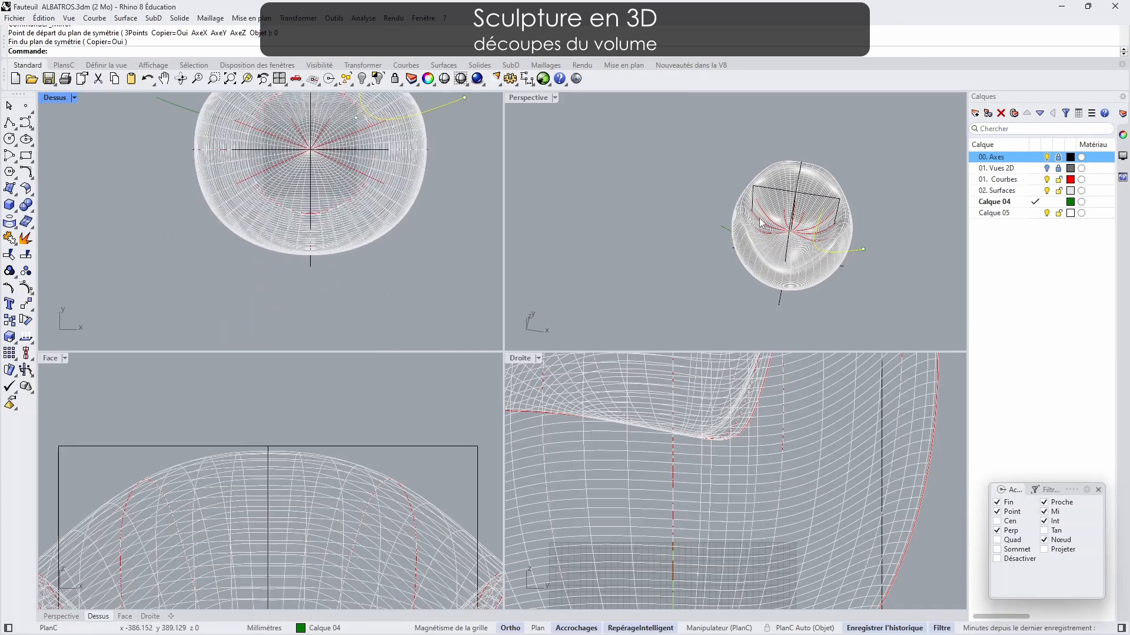
right_click_drag(768, 254, 763, 191)
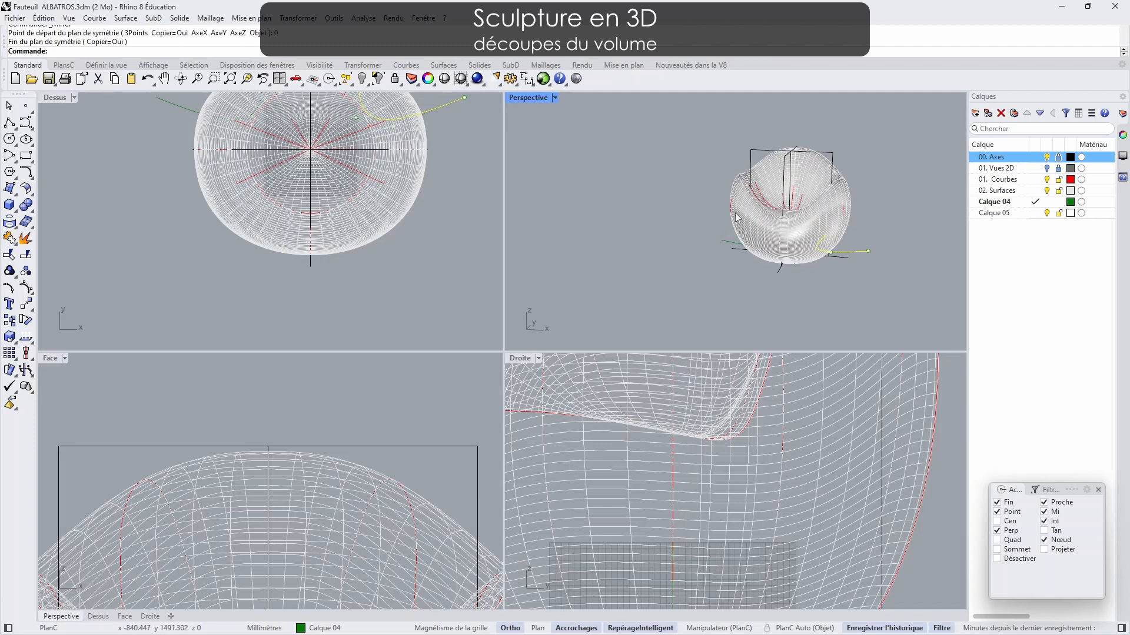
scroll(596, 386, "down", 8)
scroll(197, 499, "down", 8)
right_click_drag(229, 499, 267, 424)
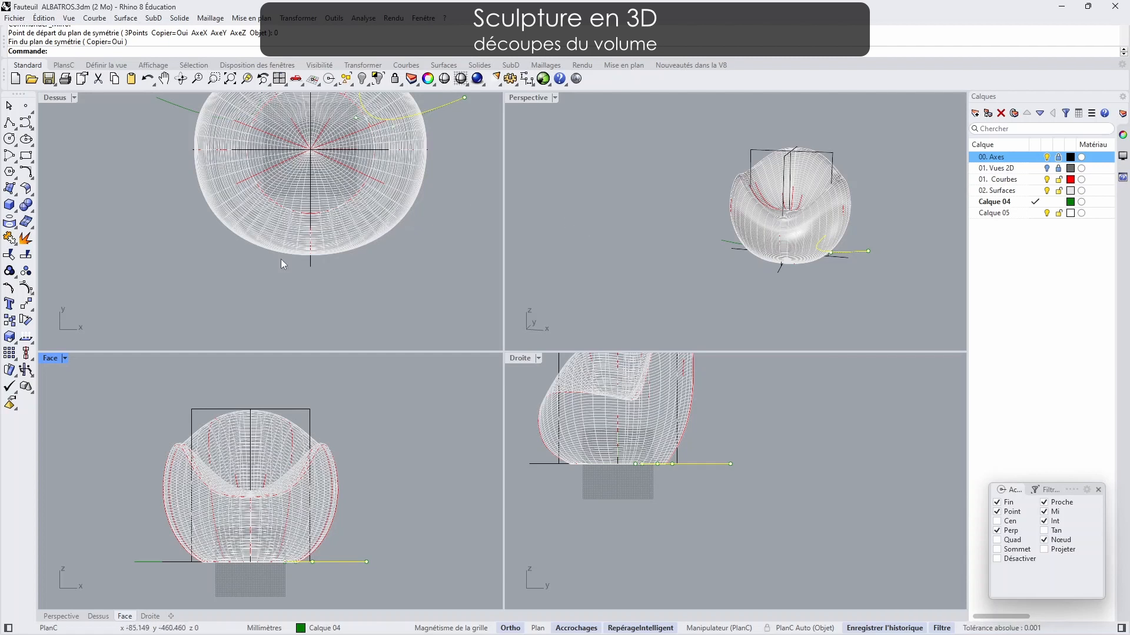
left_click(27, 123)
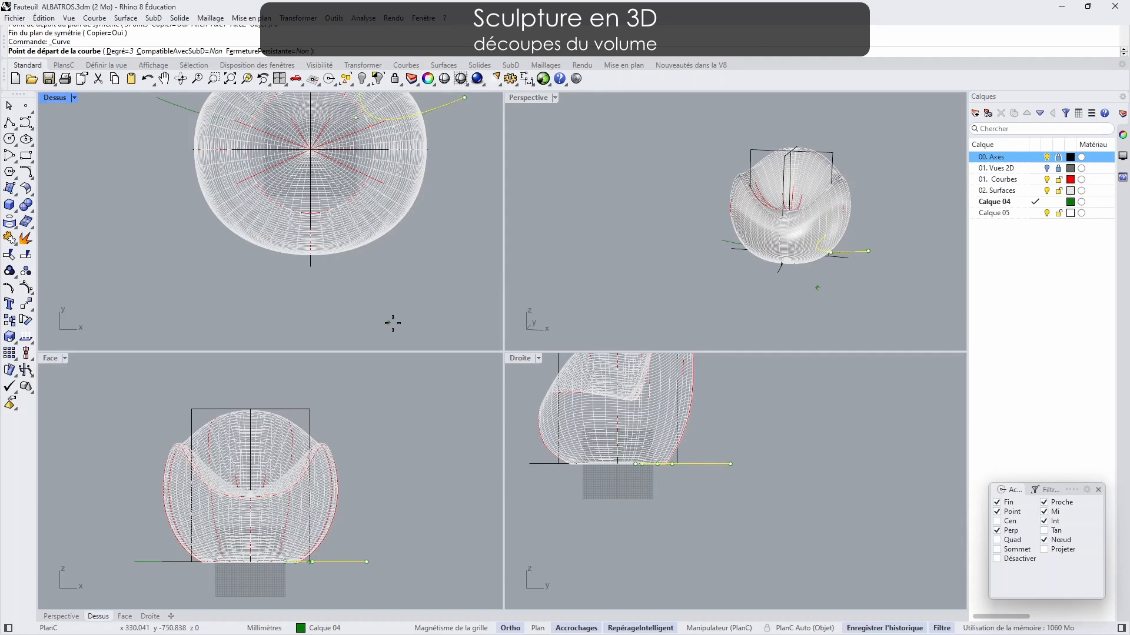
left_click(310, 267)
left_click(340, 267)
left_click(379, 266)
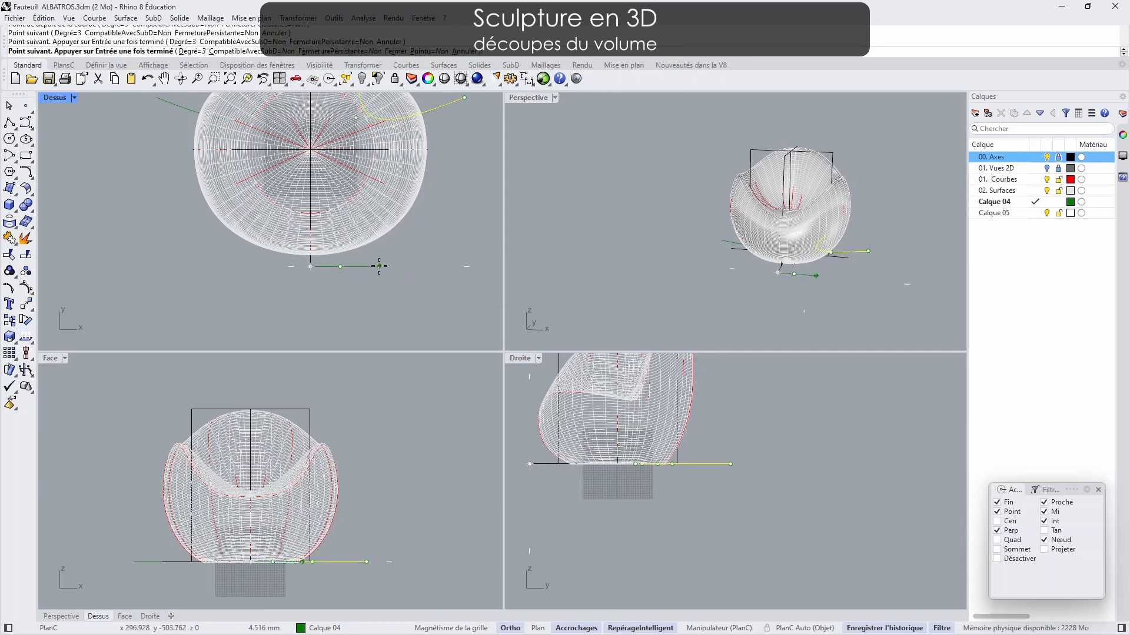
left_click(457, 221)
key("Return")
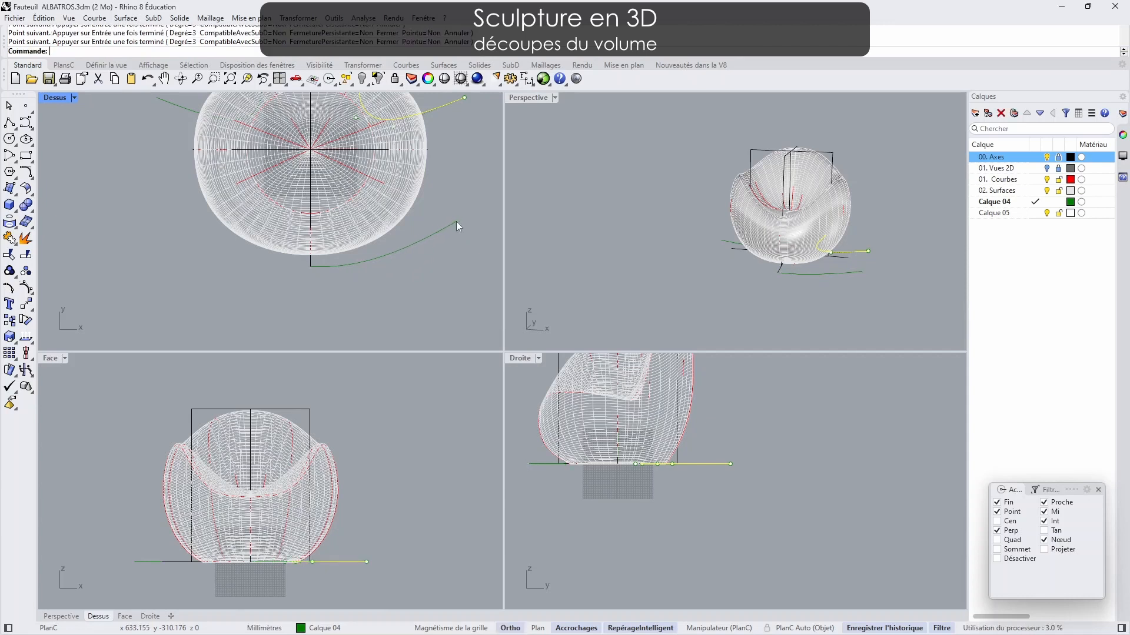
- Mirror the front right curve across the Y axis from origin 0, keeping the original
left_click(423, 241)
left_click(298, 17)
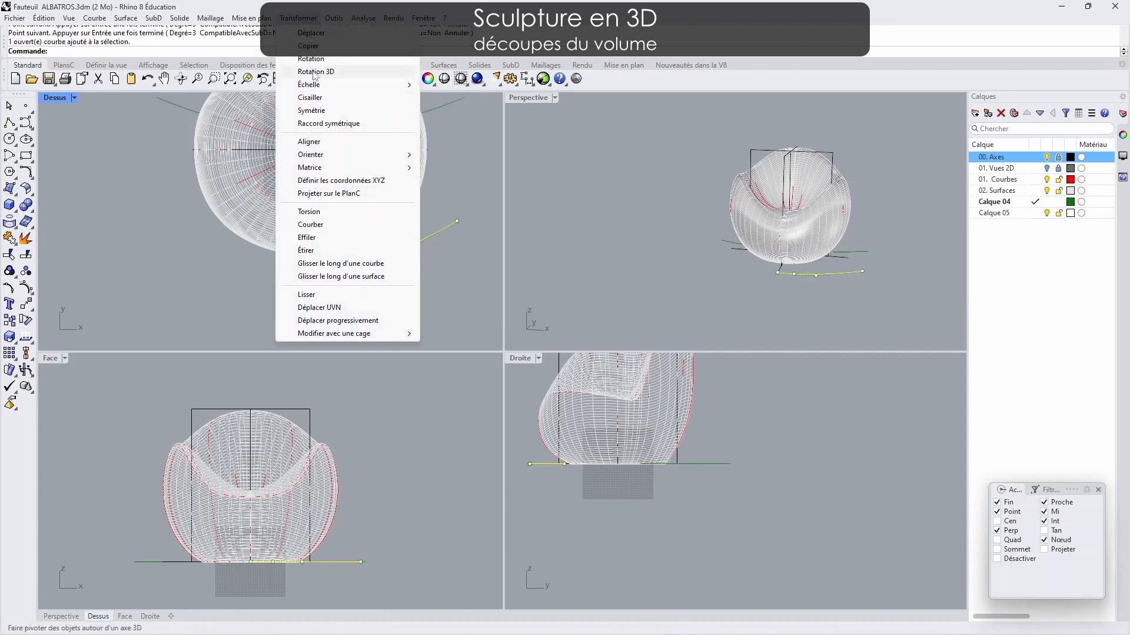
left_click(312, 110)
type("0")
key("Return")
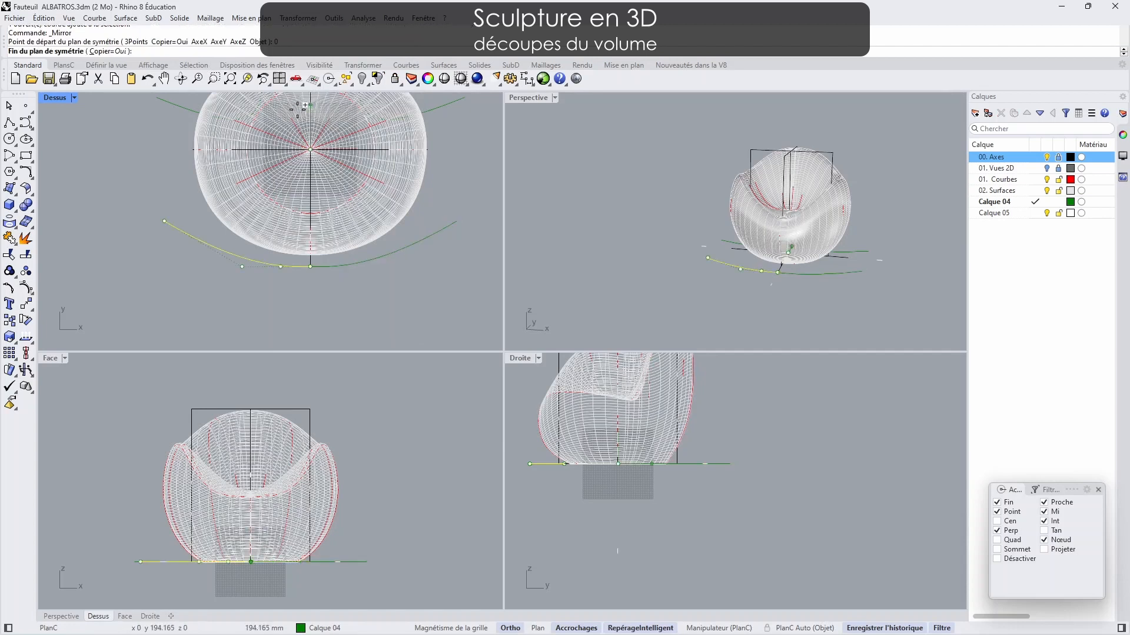
left_click(301, 289)
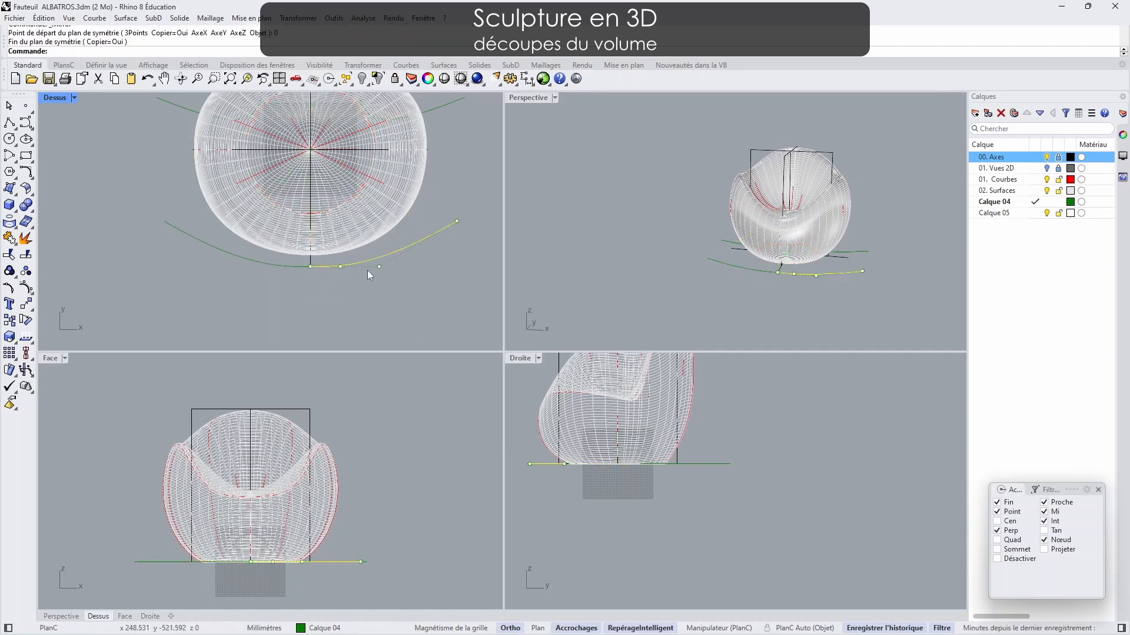
- Move the front right curve straight up in the top view so it overlaps the chair's front edge
left_click(421, 242)
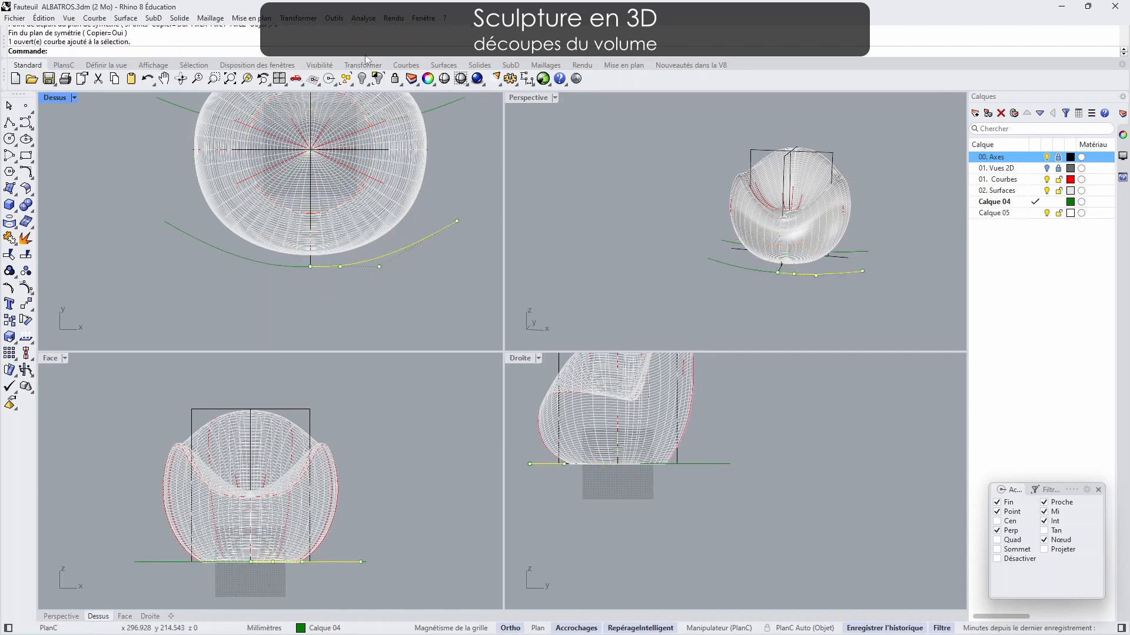
left_click(305, 18)
left_click(311, 61)
left_click(454, 290)
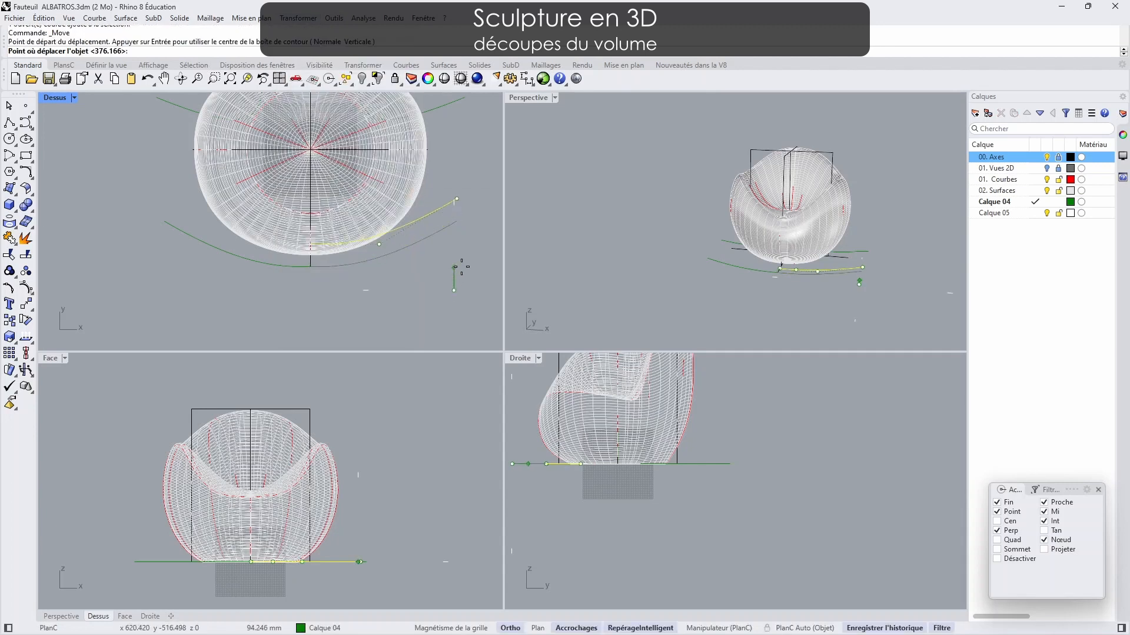
key("Escape")
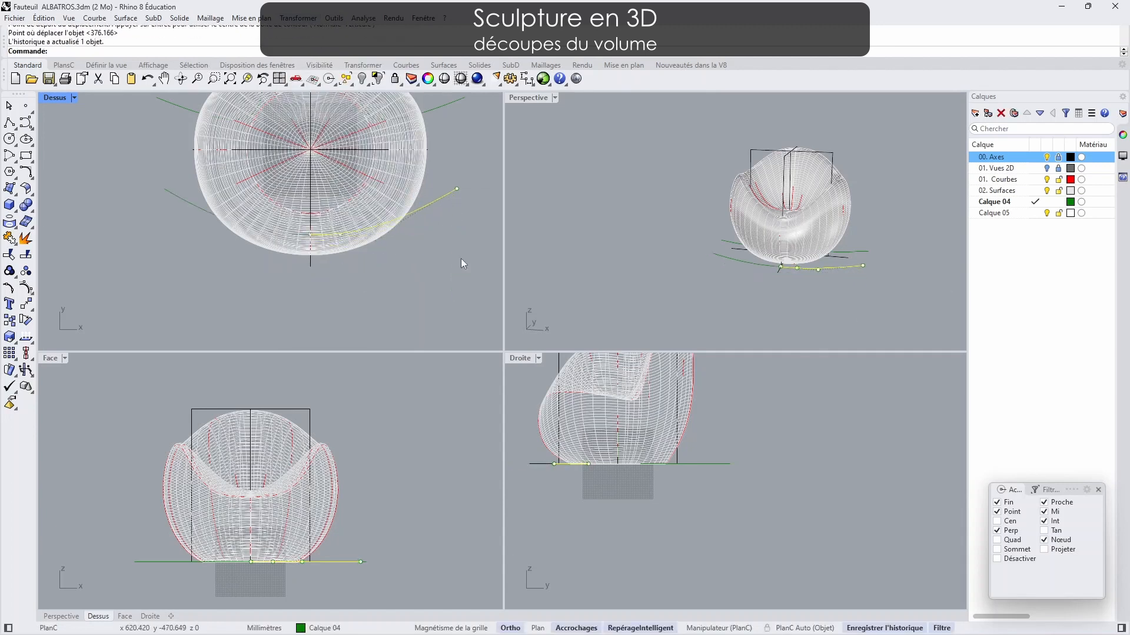
- Undo the previous trim and use the two front and two U-shaped curves to trim away the chair's outer front and rear side portions
key("ctrl+z")
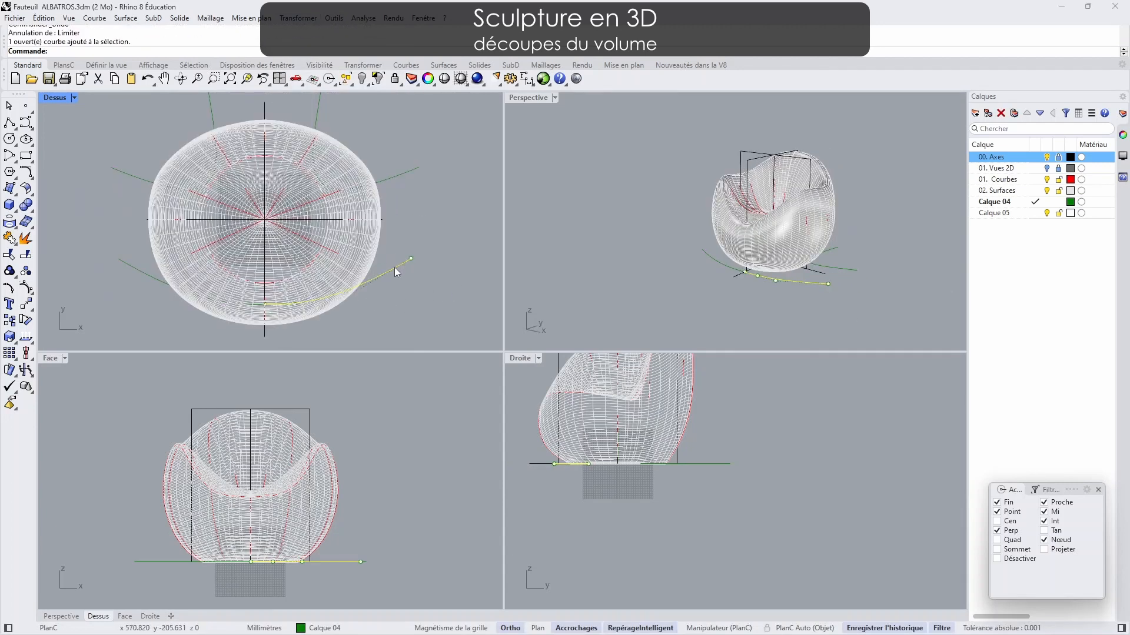
left_click(122, 263, "shift")
left_click(136, 175, "shift")
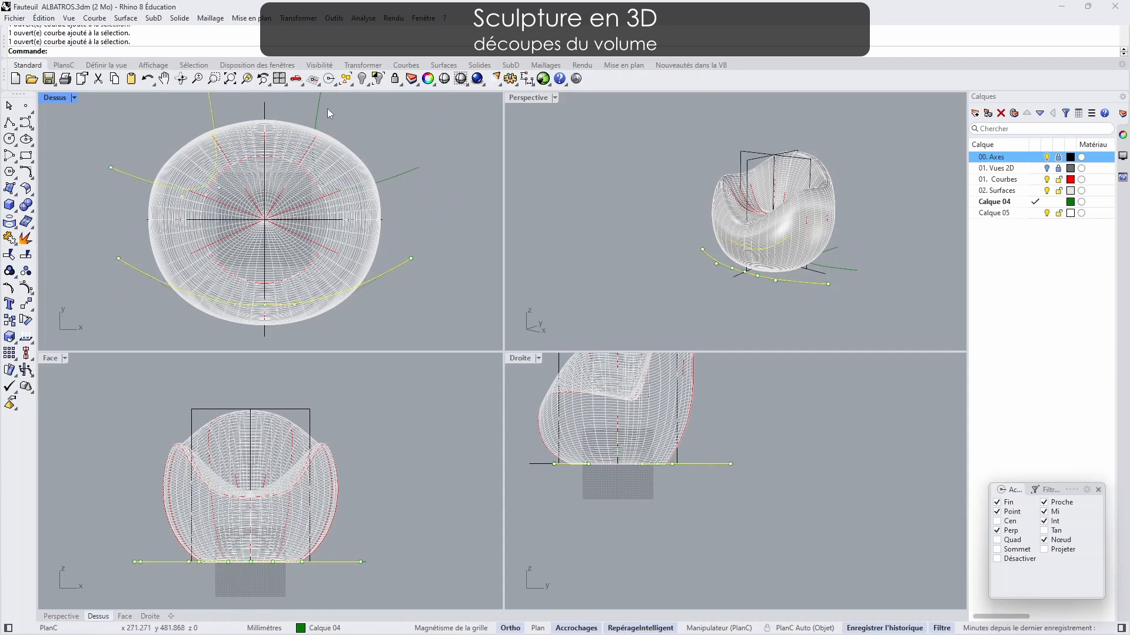
left_click(9, 254)
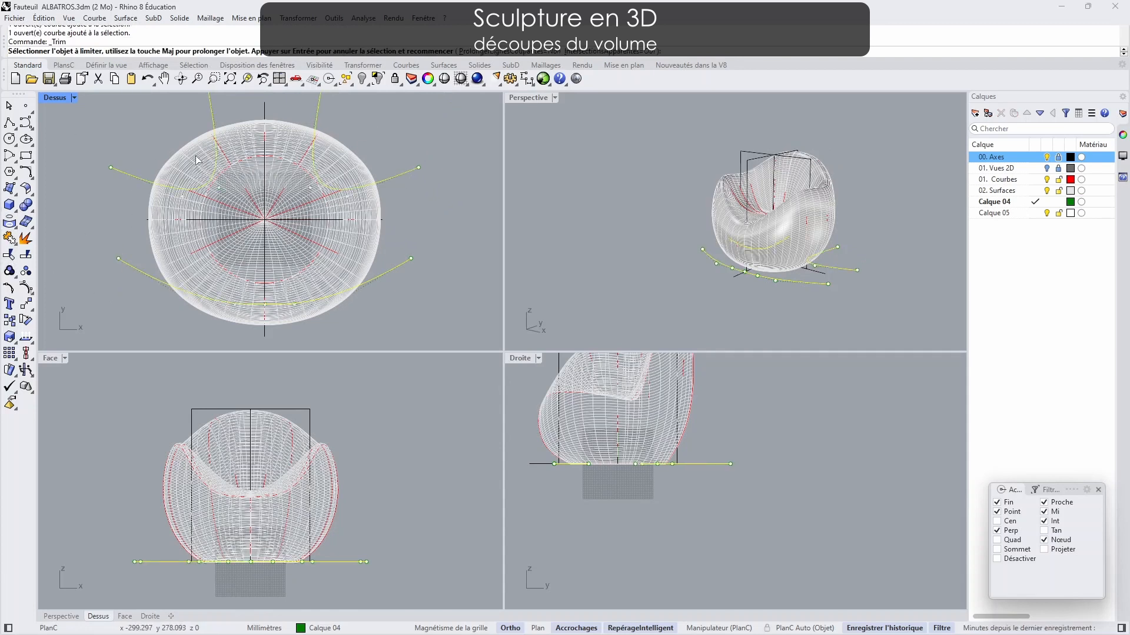
left_click(313, 312)
right_click(527, 107)
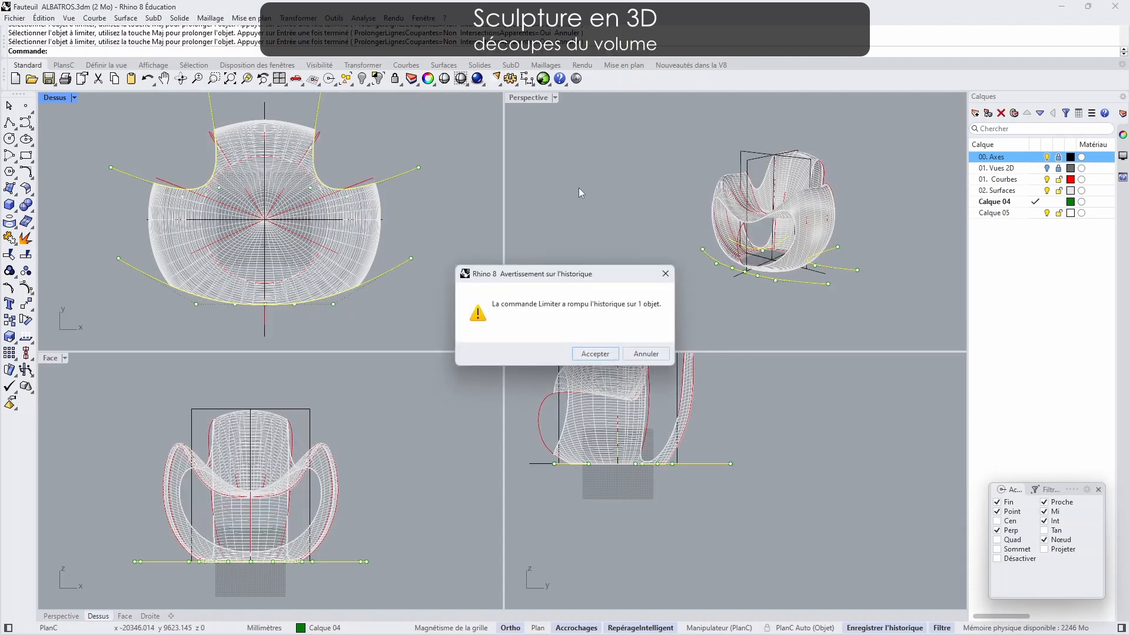
left_click(593, 354)
- Examine the trimmed chair's openings, armrests and backrest from several angles in a maximised perspective view
right_click(628, 253)
double_click(521, 96)
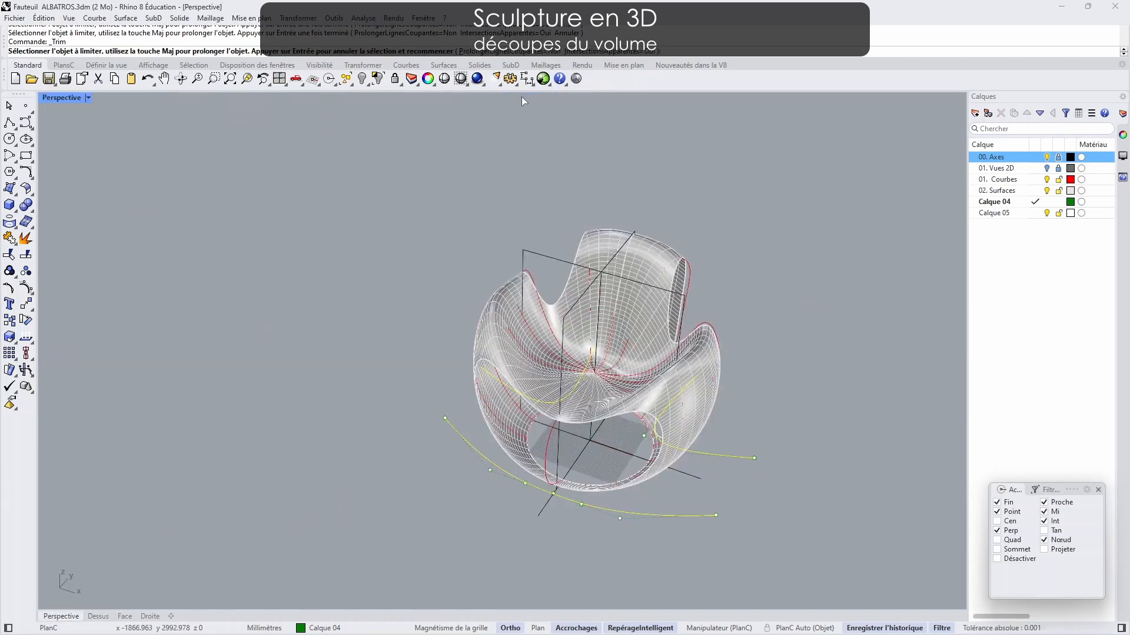
right_click_drag(634, 412, 545, 475)
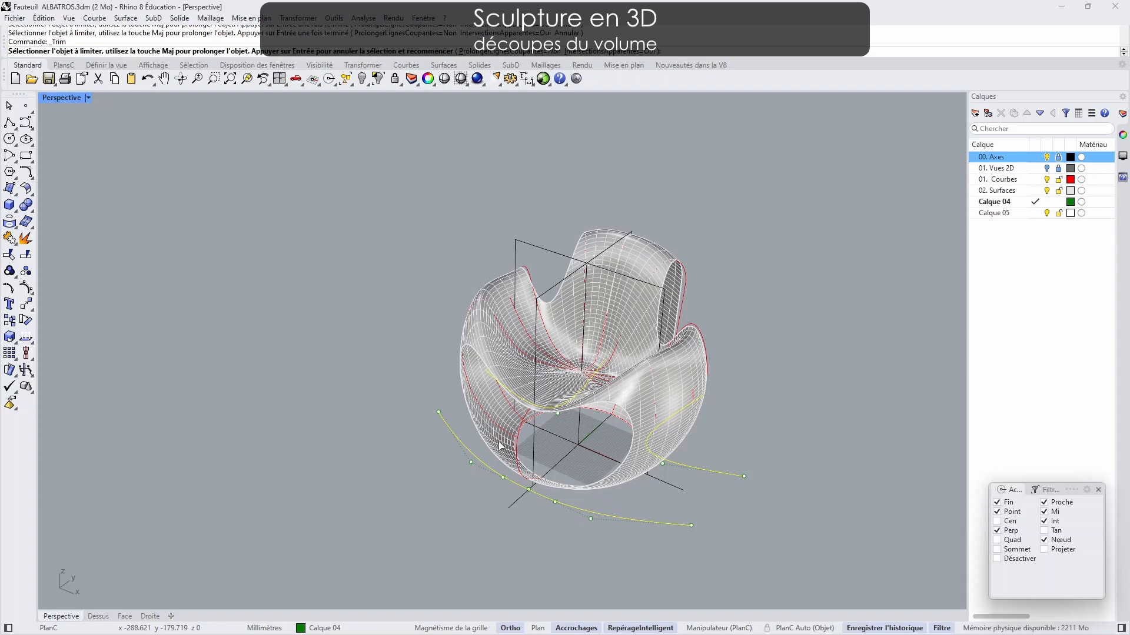
right_click_drag(492, 438, 367, 376)
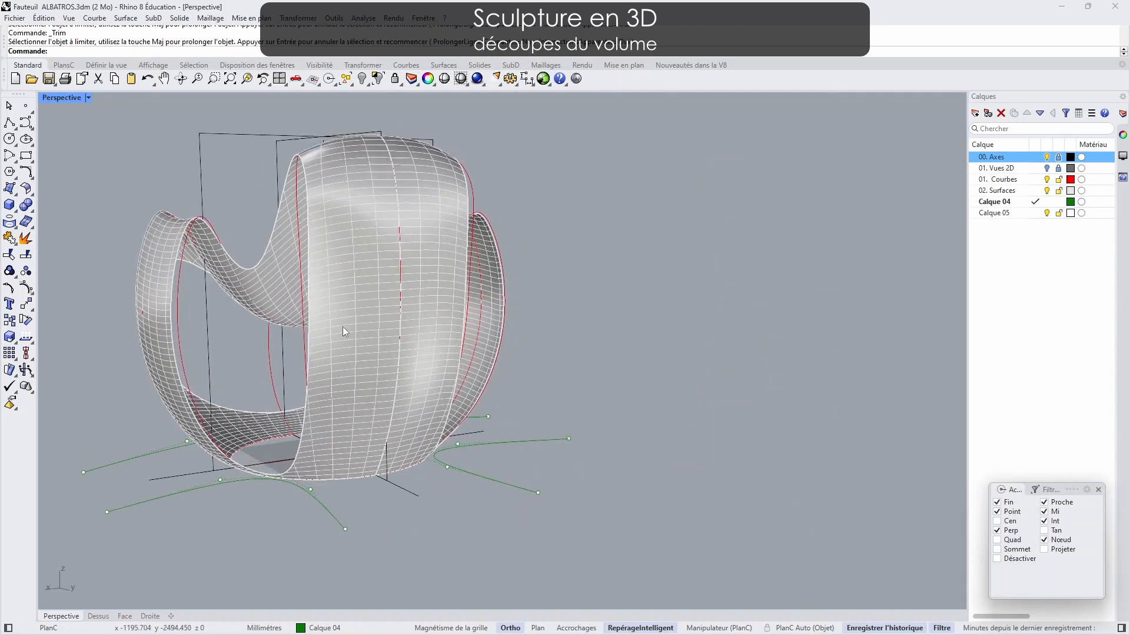
right_click_drag(342, 327, 309, 311)
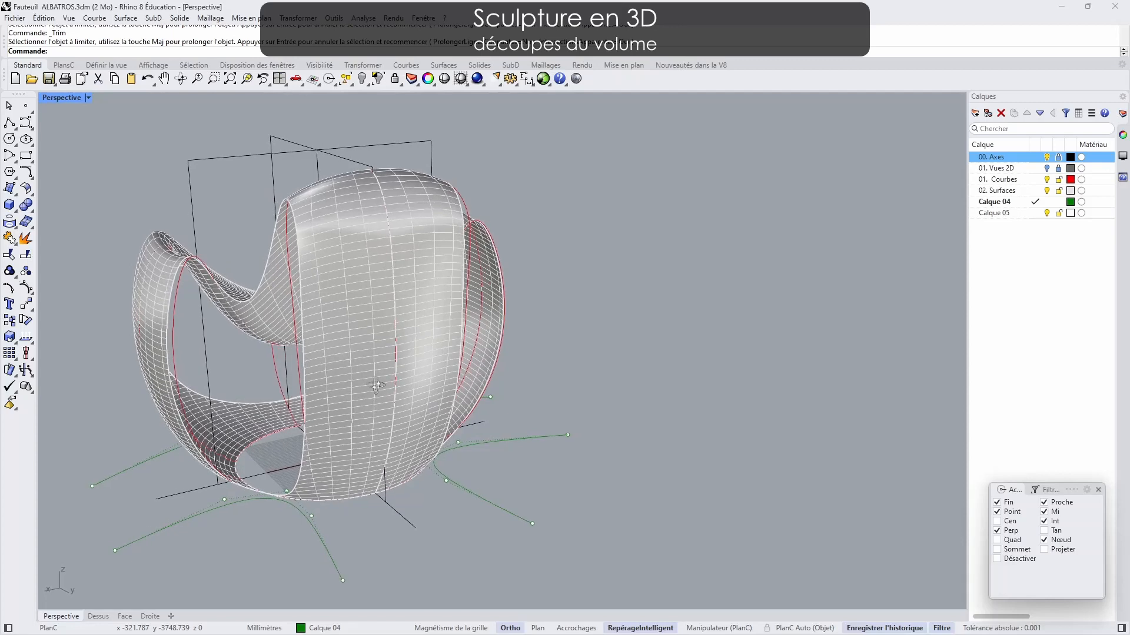
right_click_drag(382, 388, 375, 382)
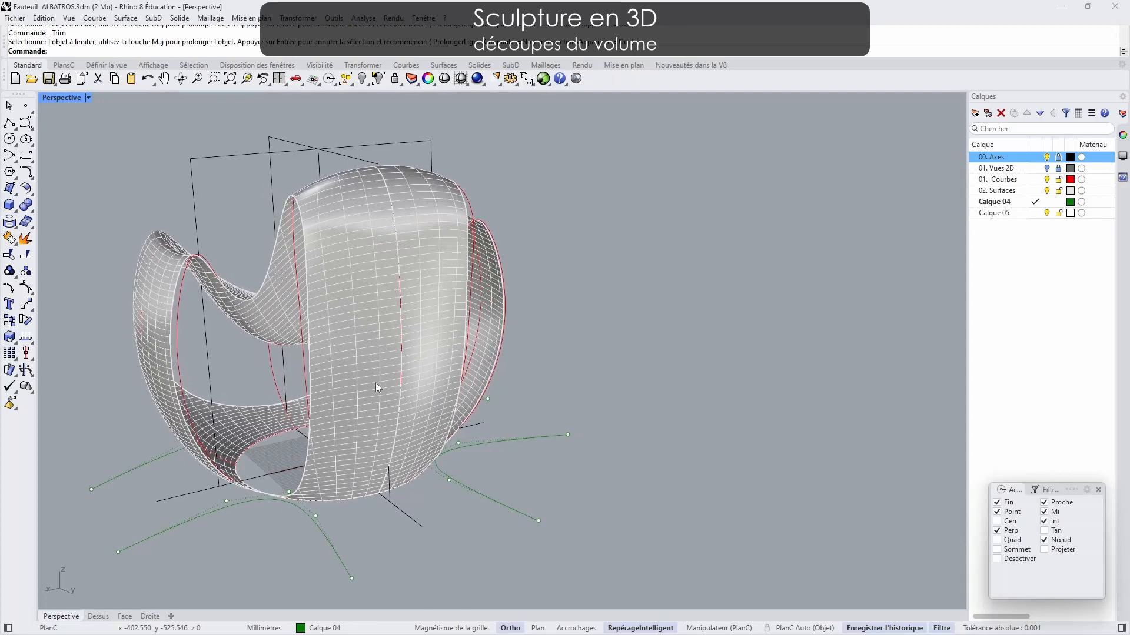
right_click_drag(332, 281, 294, 267)
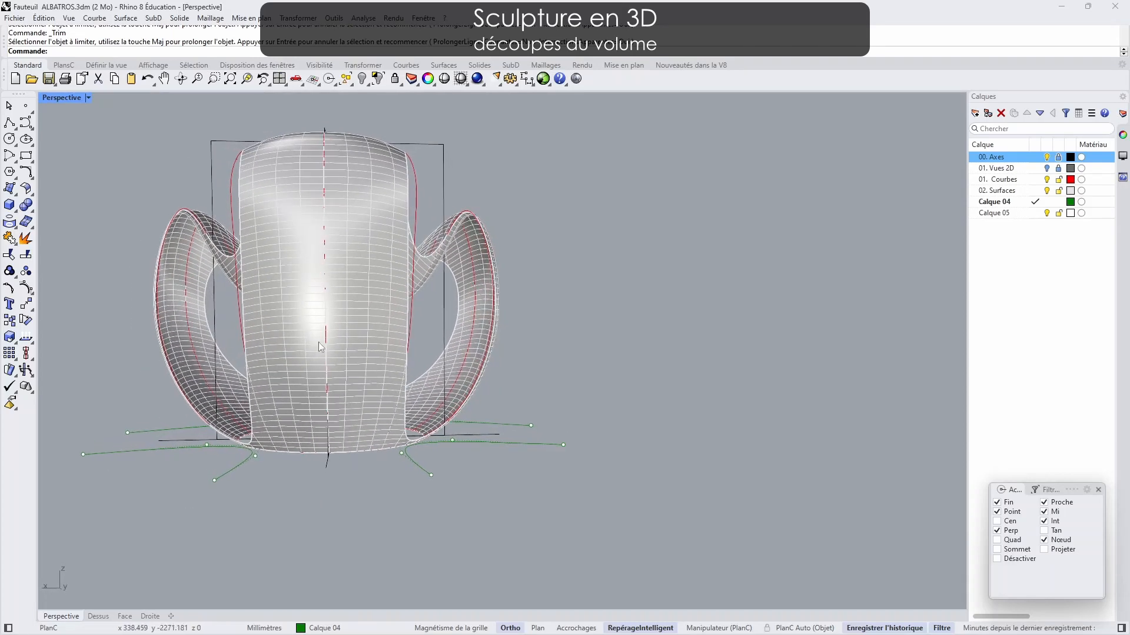
right_click_drag(319, 346, 502, 349)
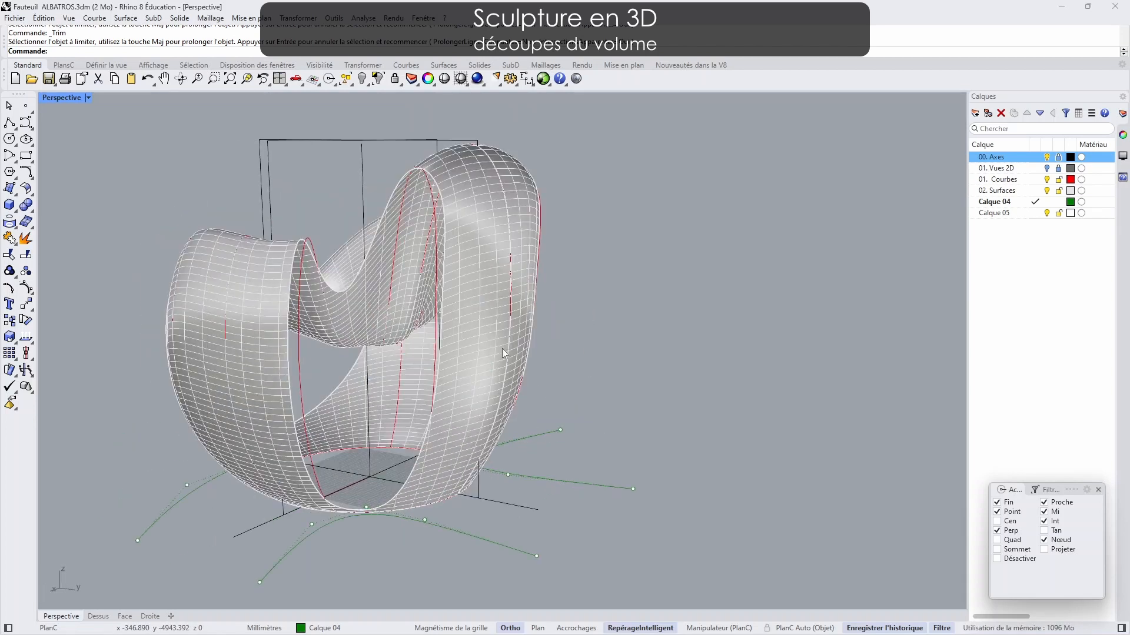
- Duplicate the trimmed surface edge that outlines the side opening between the backrest and the armrest
left_click(446, 302)
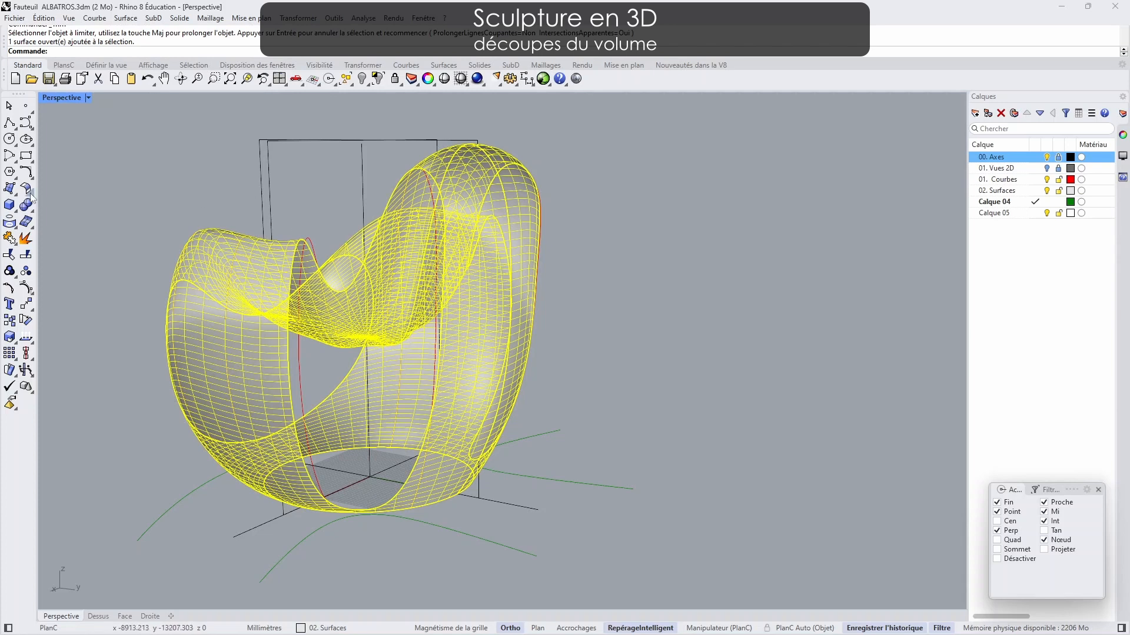
left_click(29, 225)
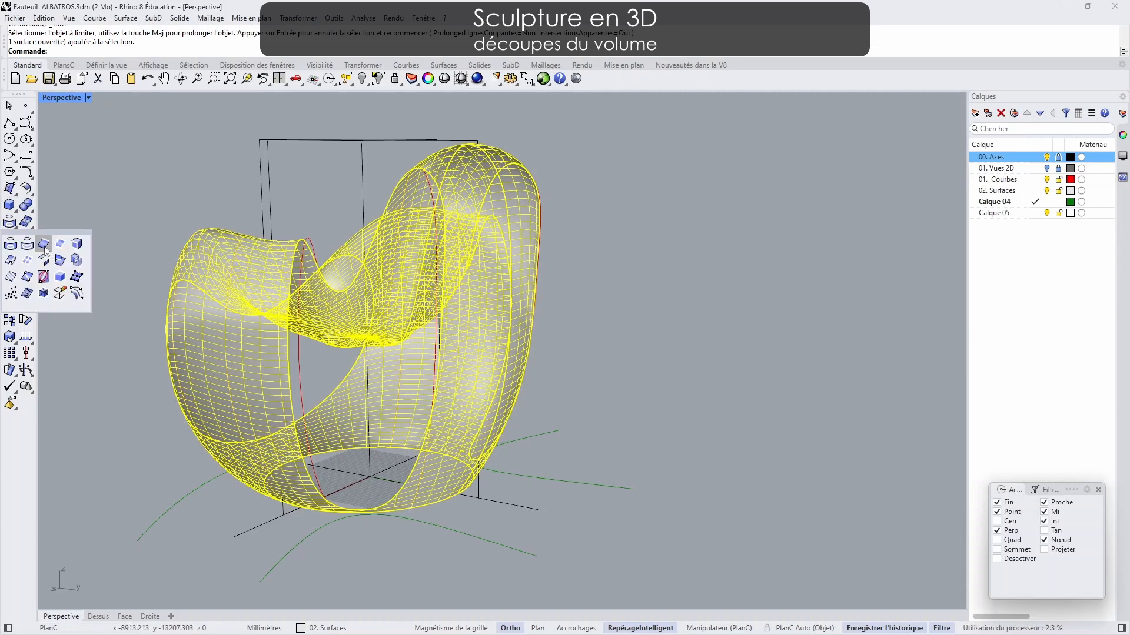
left_click(44, 246)
left_click(445, 310)
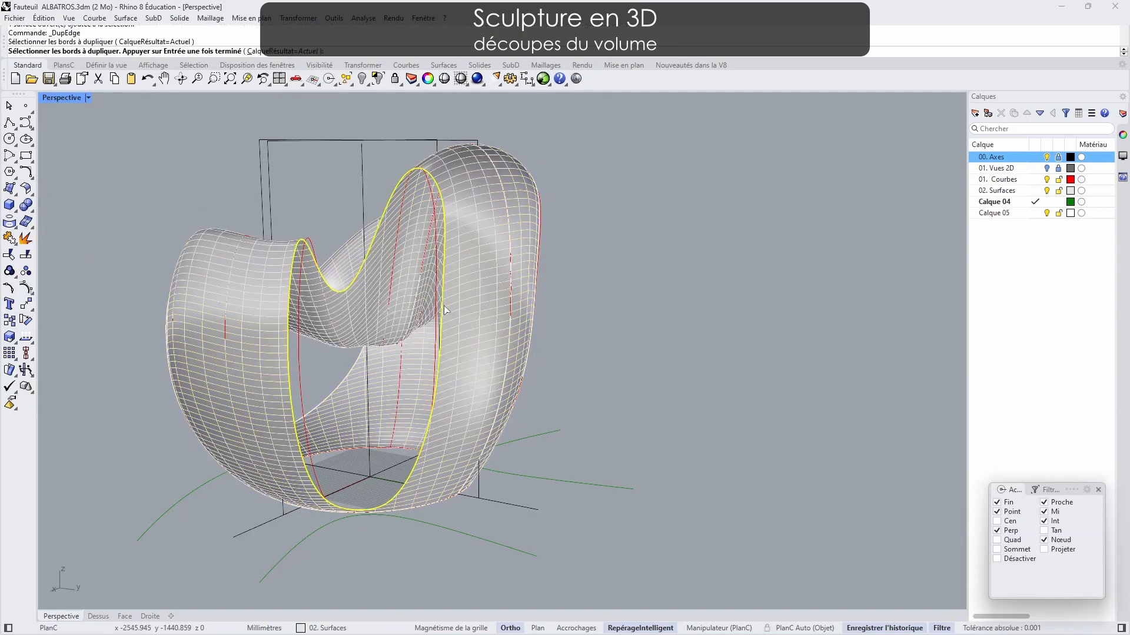
scroll(458, 328, "up", 5)
right_click_drag(442, 330, 442, 329)
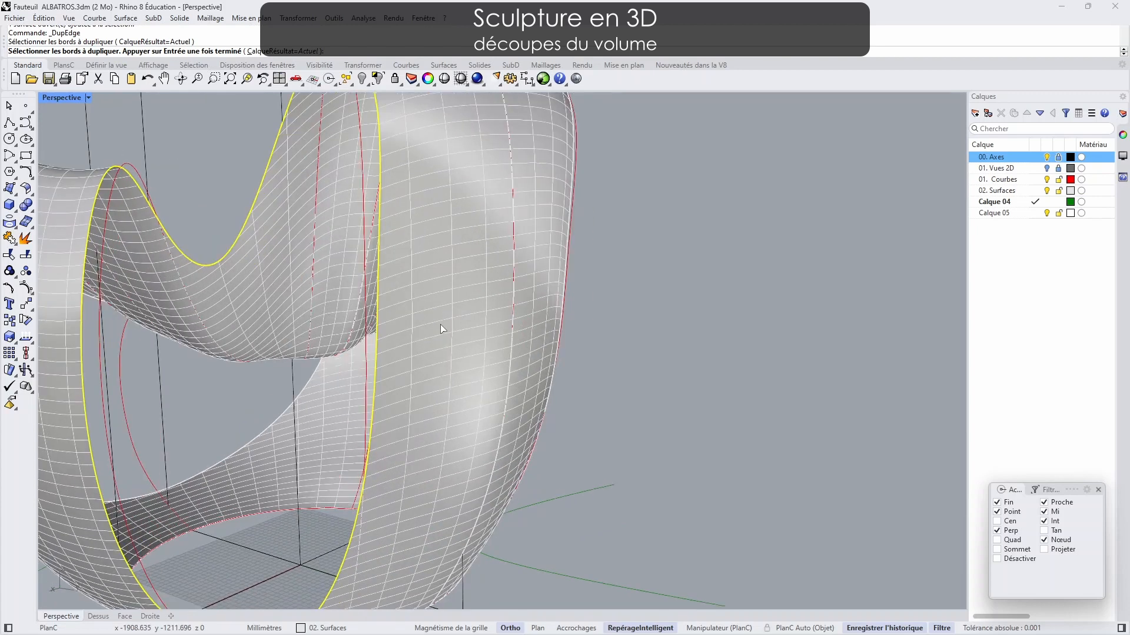
key("Return")
- Display the control points of the duplicated edge curve around the side opening
scroll(409, 381, "down", 5)
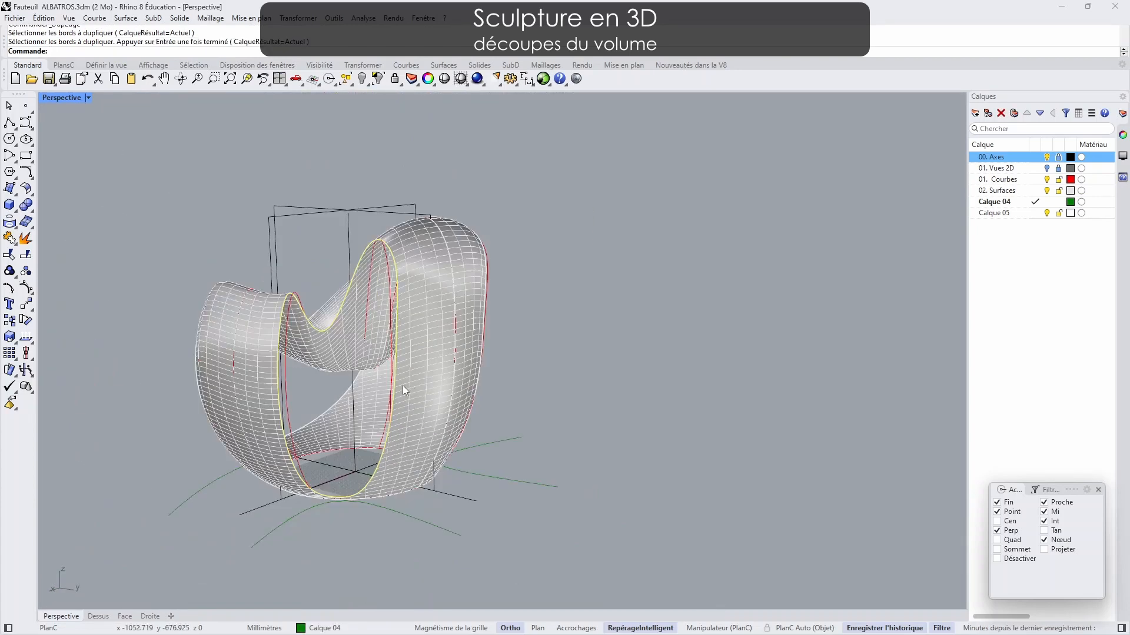
mouse_move(402, 386)
right_mouse_down()
mouse_move(382, 380)
mouse_move(342, 331)
right_mouse_up()
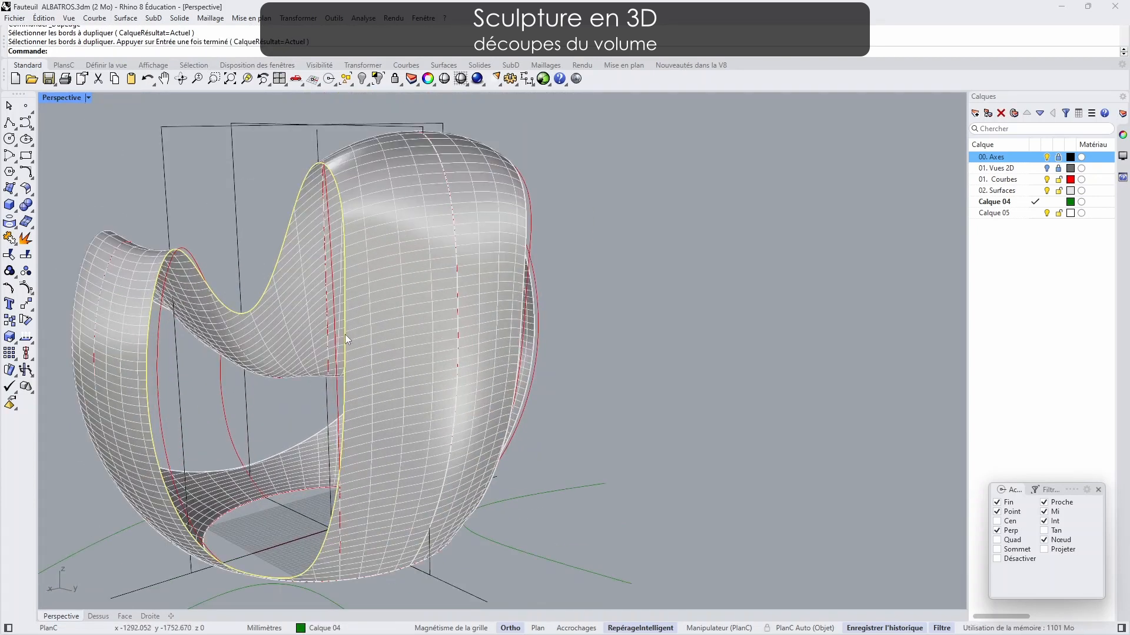
left_click(26, 288)
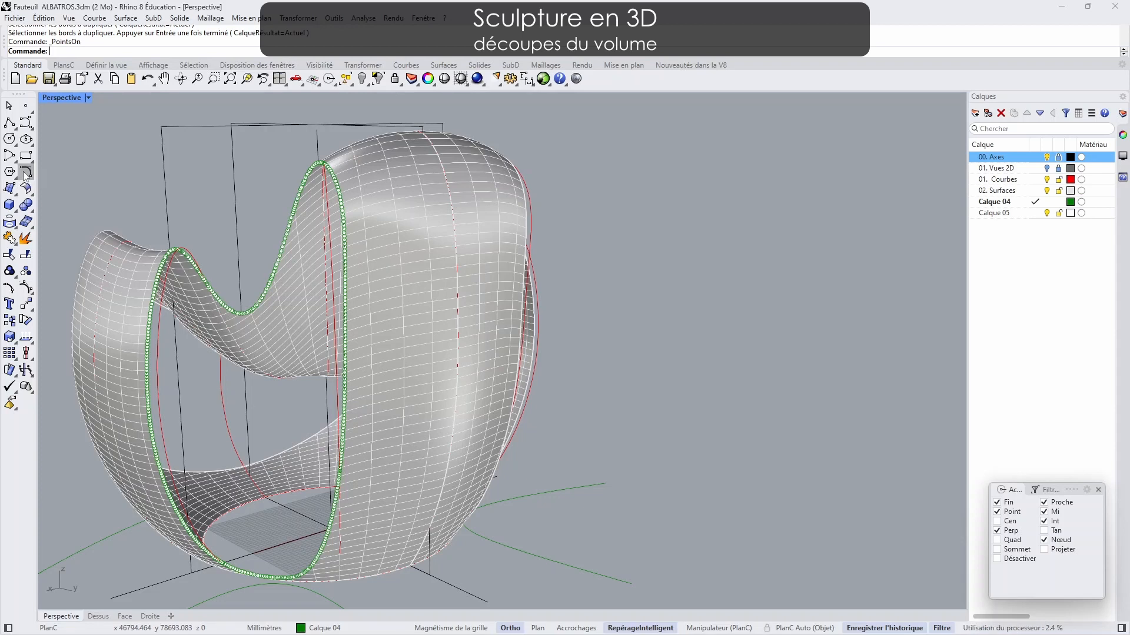
- Rebuild the duplicated edge curve non-uniformly with a maximum of 20 points, checking its fit around the opening
left_click(10, 187)
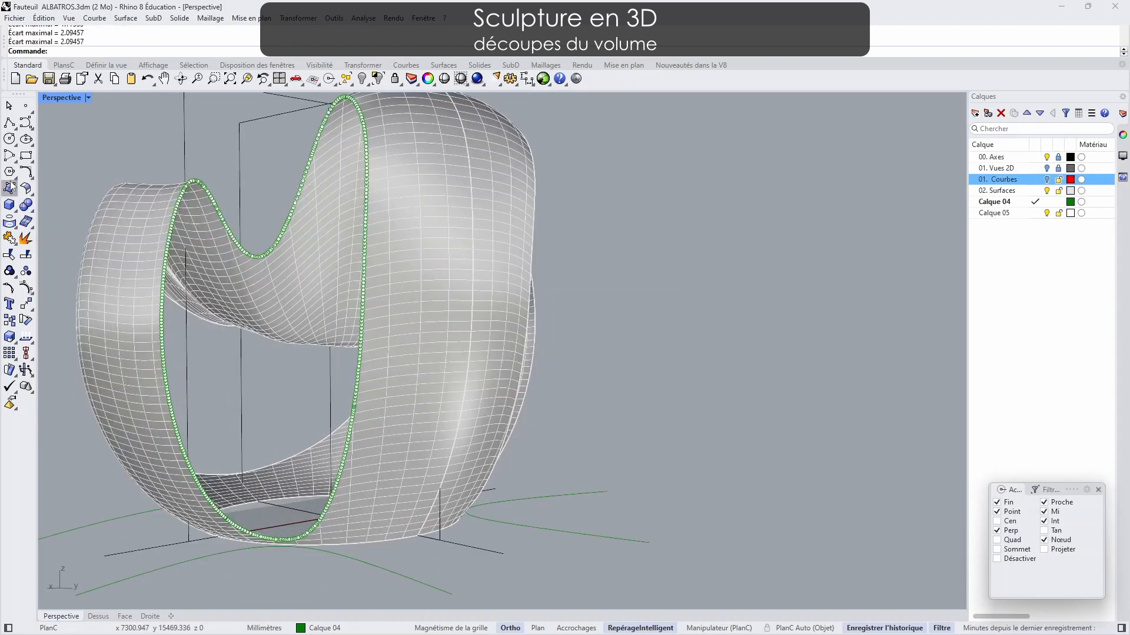
left_click(9, 188)
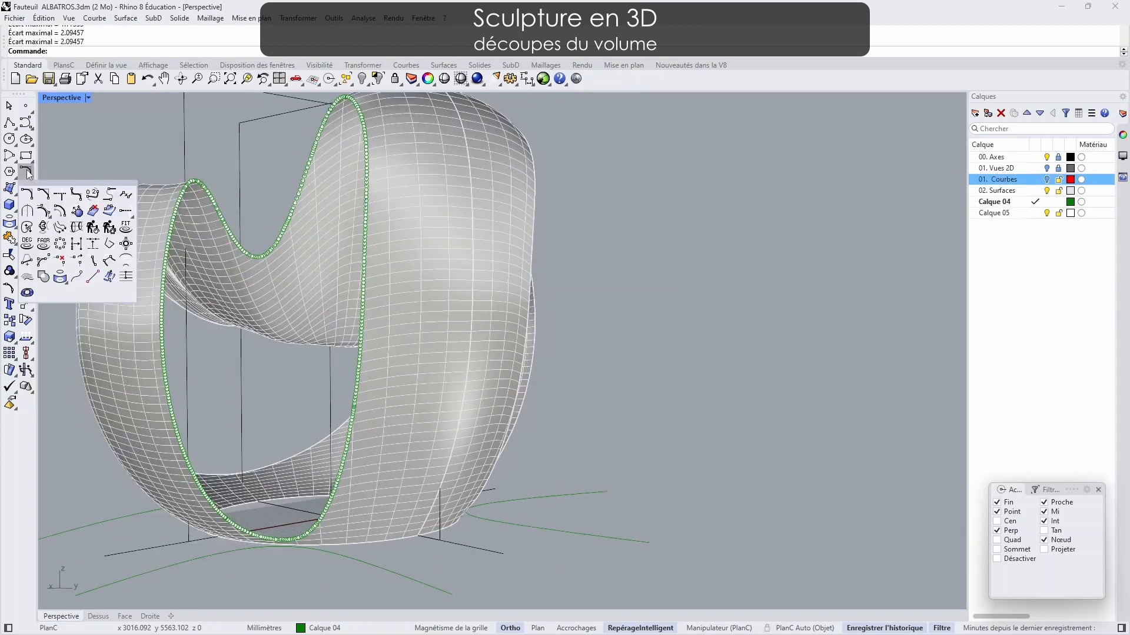
left_click(109, 227)
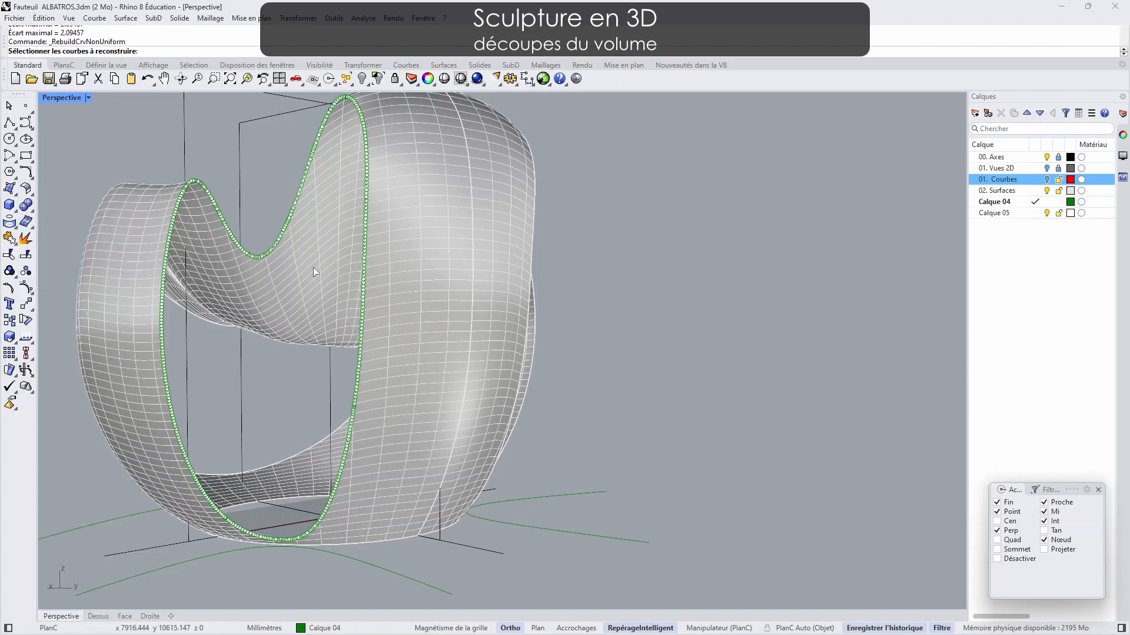
left_click(364, 290)
left_click(396, 312)
key("Return")
right_click_drag(432, 316, 402, 299)
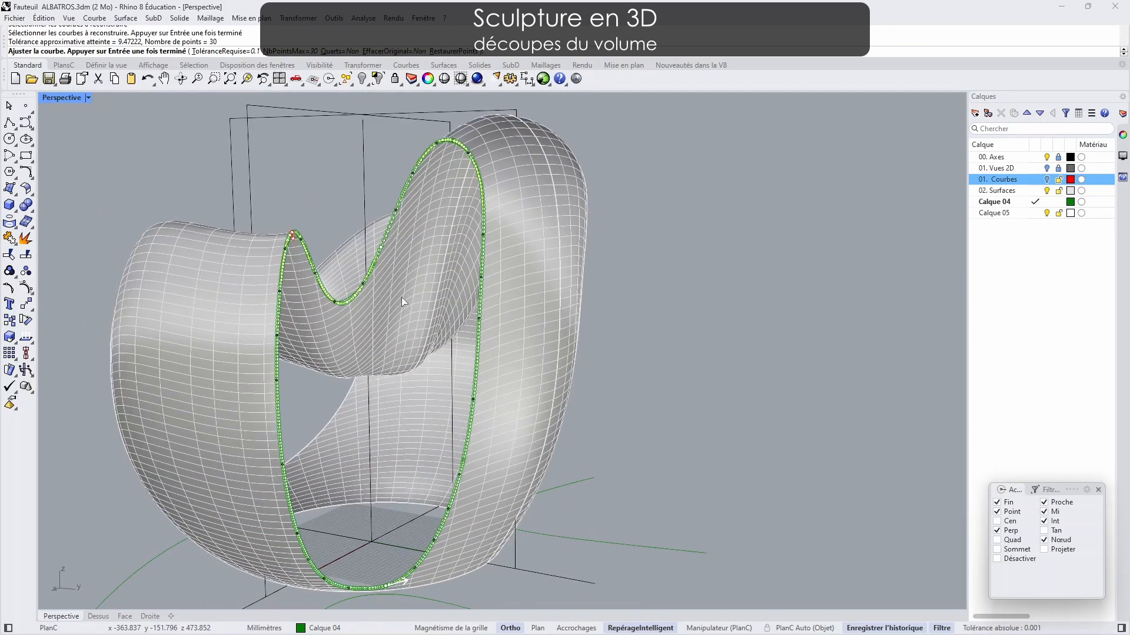
left_click(303, 52)
type("20")
key("Return")
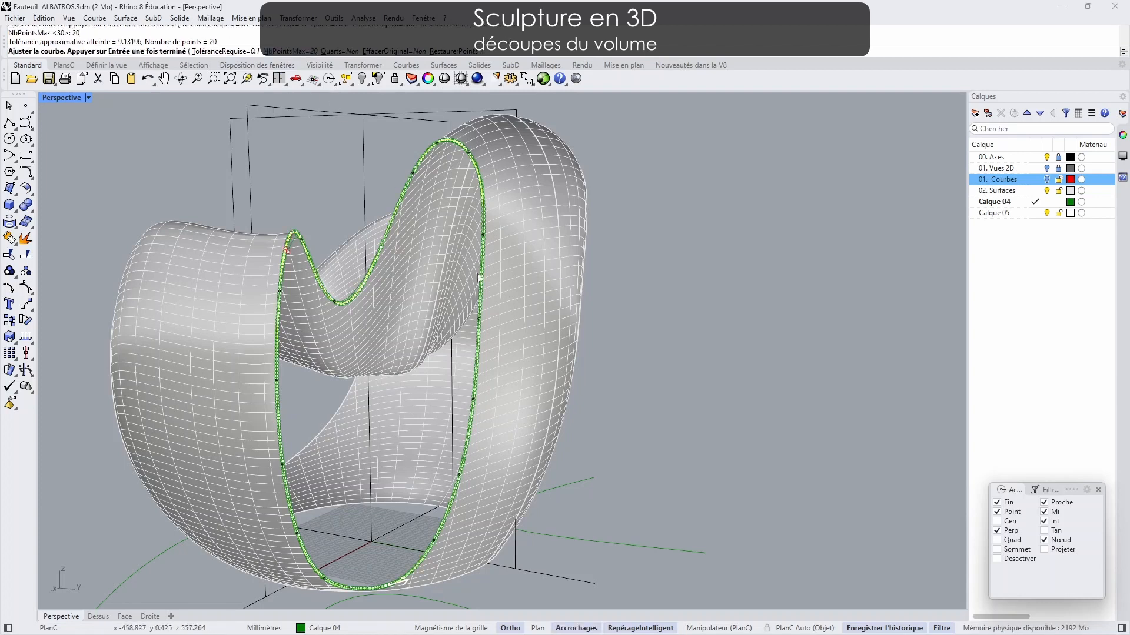
right_click_drag(480, 277, 280, 280)
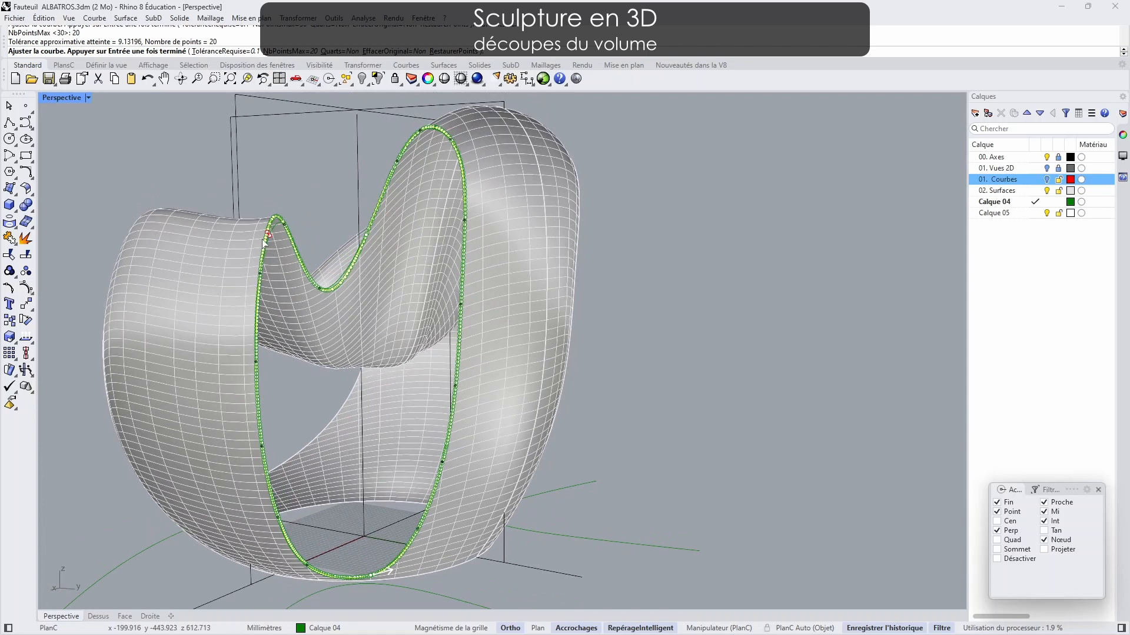
scroll(270, 239, "up", 5)
scroll(284, 259, "down", 5)
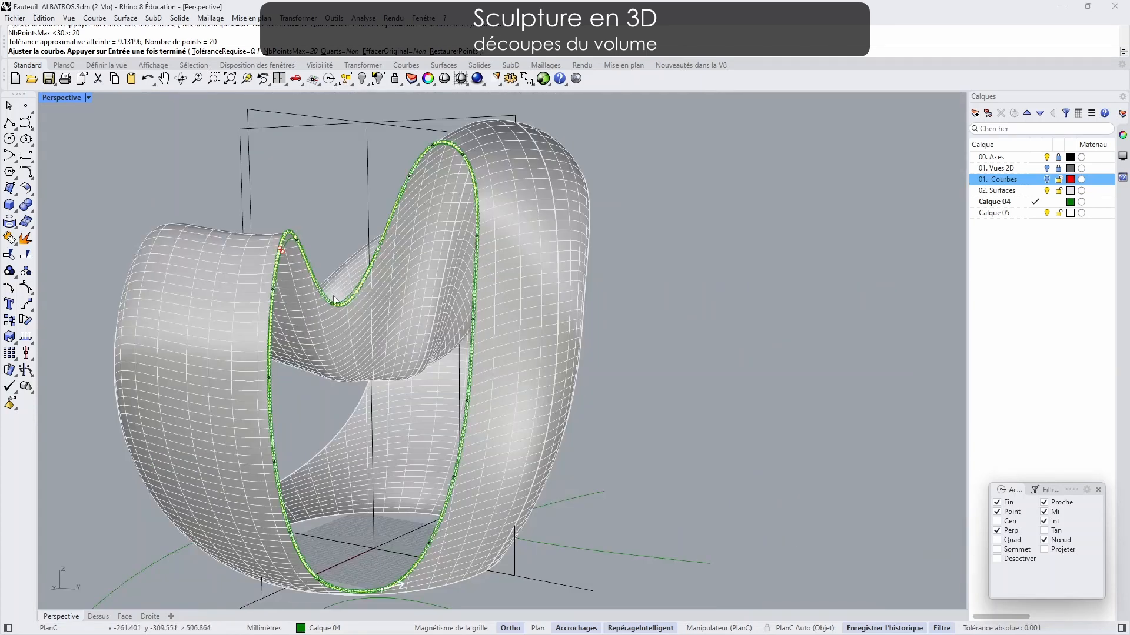
right_click_drag(383, 309, 368, 321)
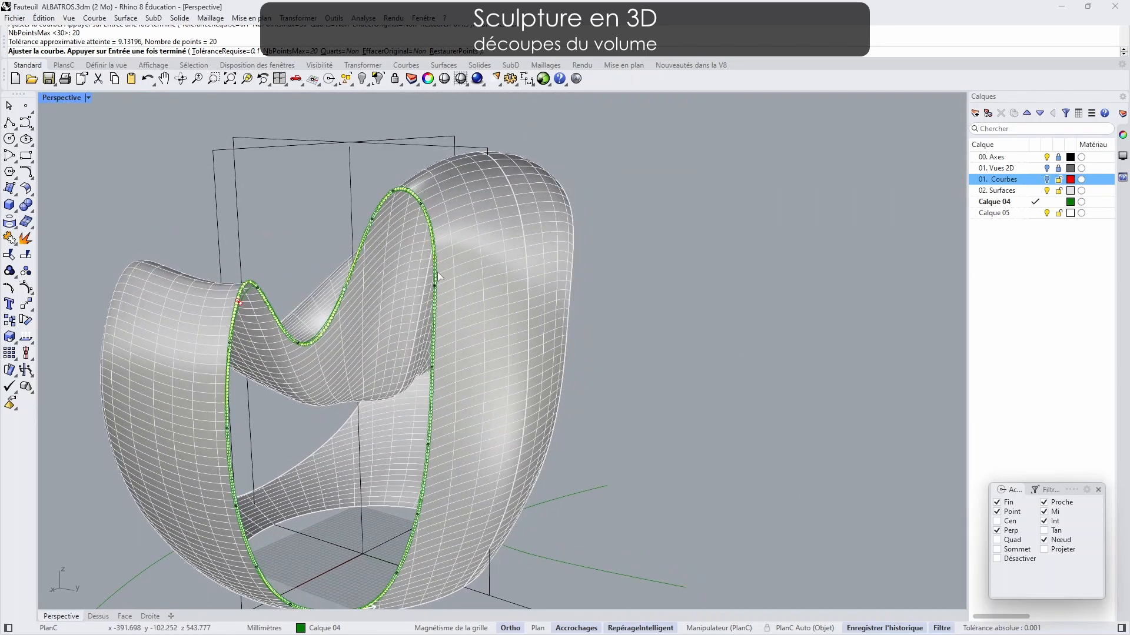
right_click_drag(447, 291, 436, 331)
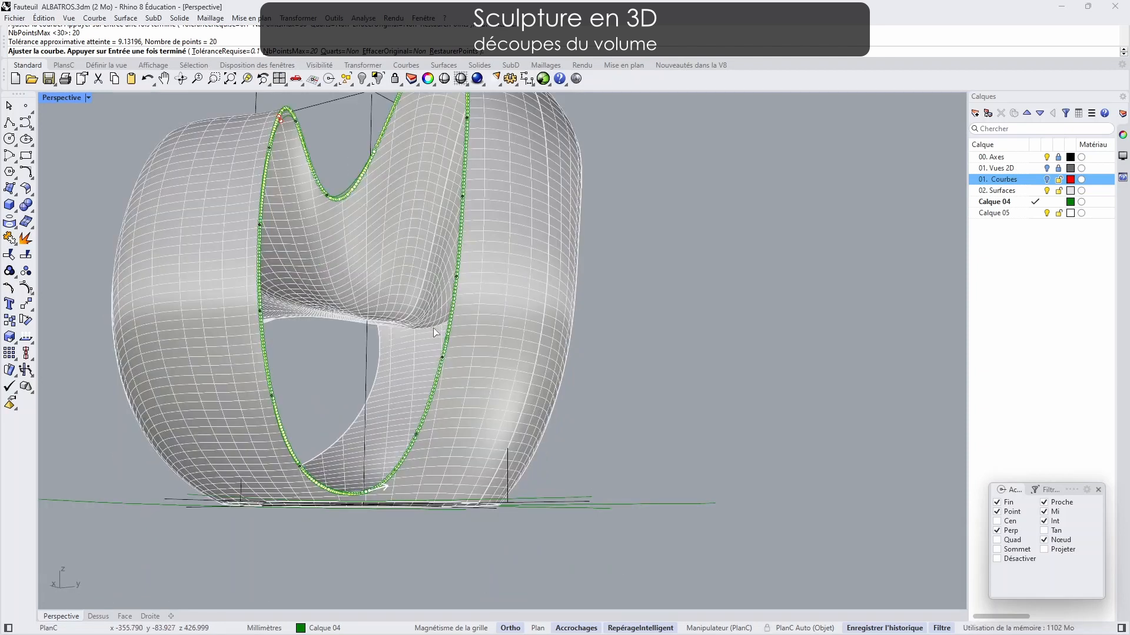
right_click(435, 332)
- Delete the original dense edge curve around the side opening, keeping only the rebuilt curve
scroll(281, 125, "up", 6)
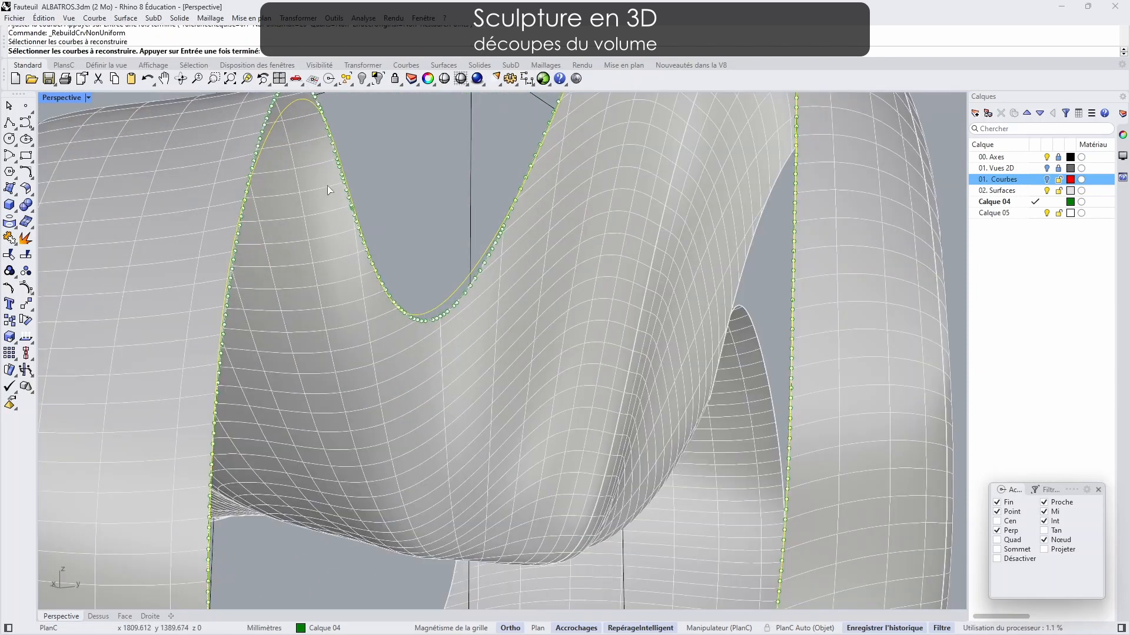
scroll(352, 242, "down", 1)
right_click_drag(351, 242, 360, 303, "shift")
key("Escape")
left_click(342, 272)
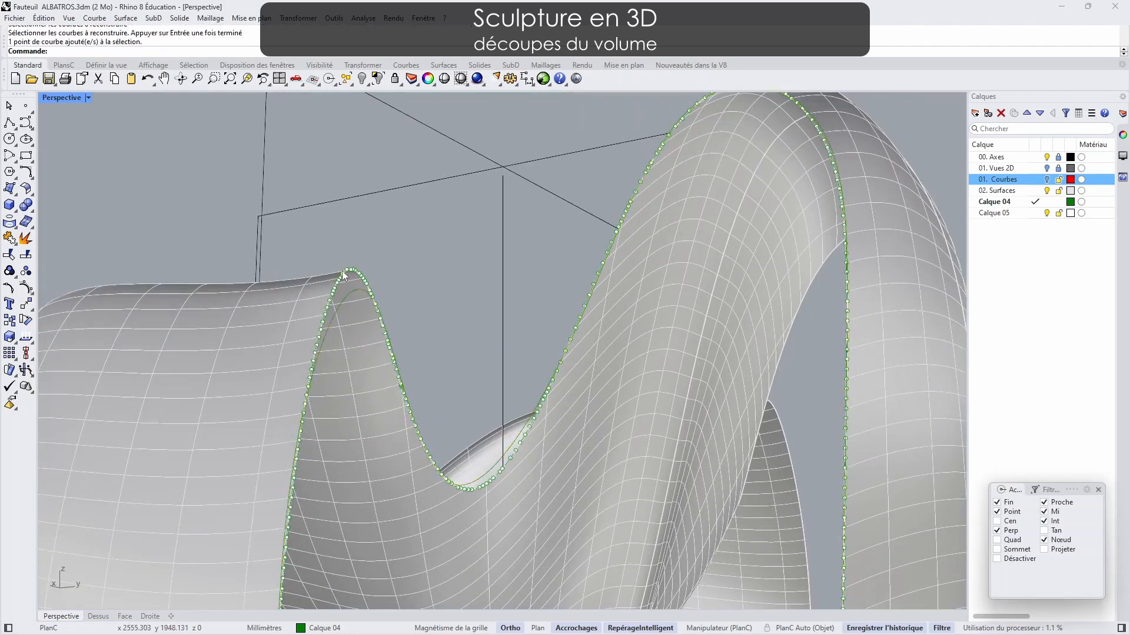
key("Escape")
left_click(348, 272)
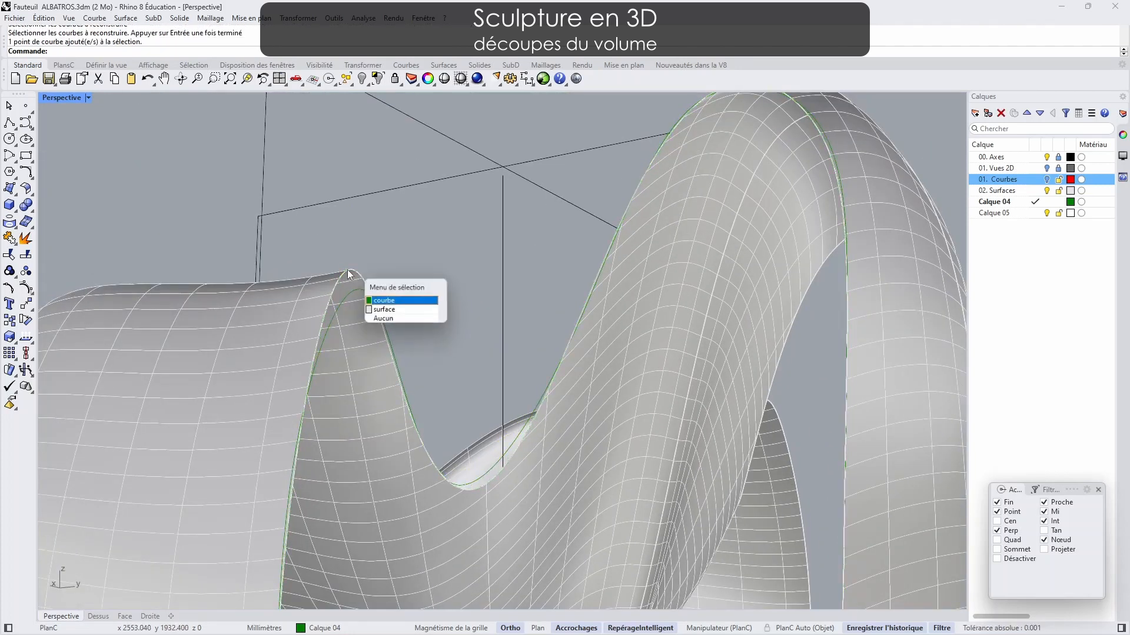
left_click(389, 303)
key("Delete")
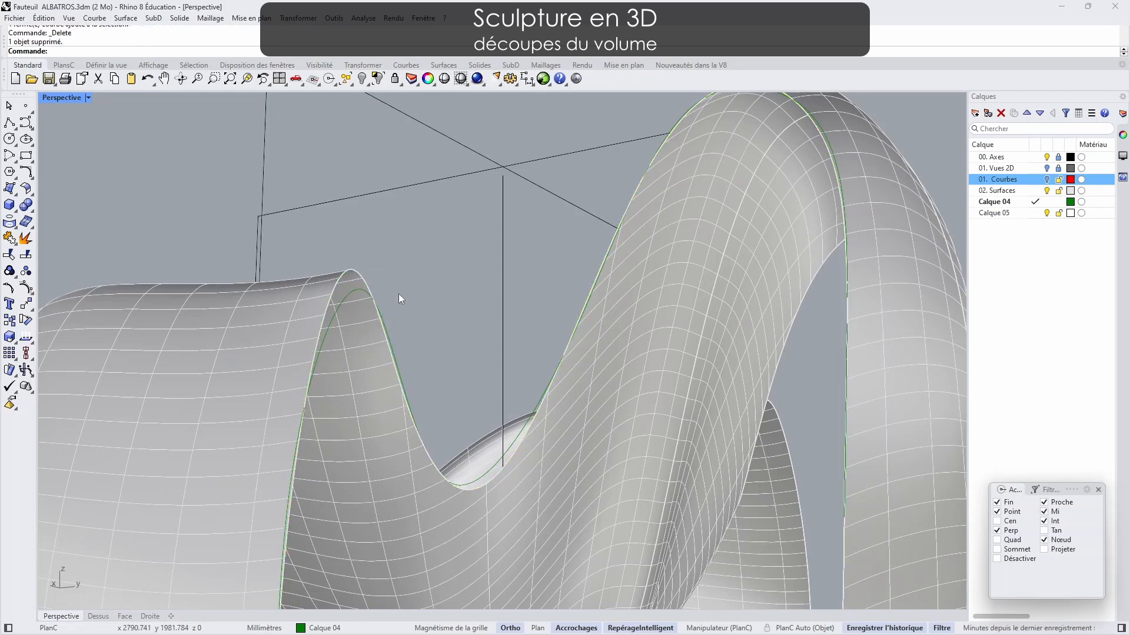
- Display the rebuilt curve's control points and select the one beside the upper backrest edge
left_click(357, 289)
right_click_drag(595, 403, 437, 333)
scroll(436, 333, "down", 9)
right_click_drag(451, 399, 468, 426)
left_click(472, 308)
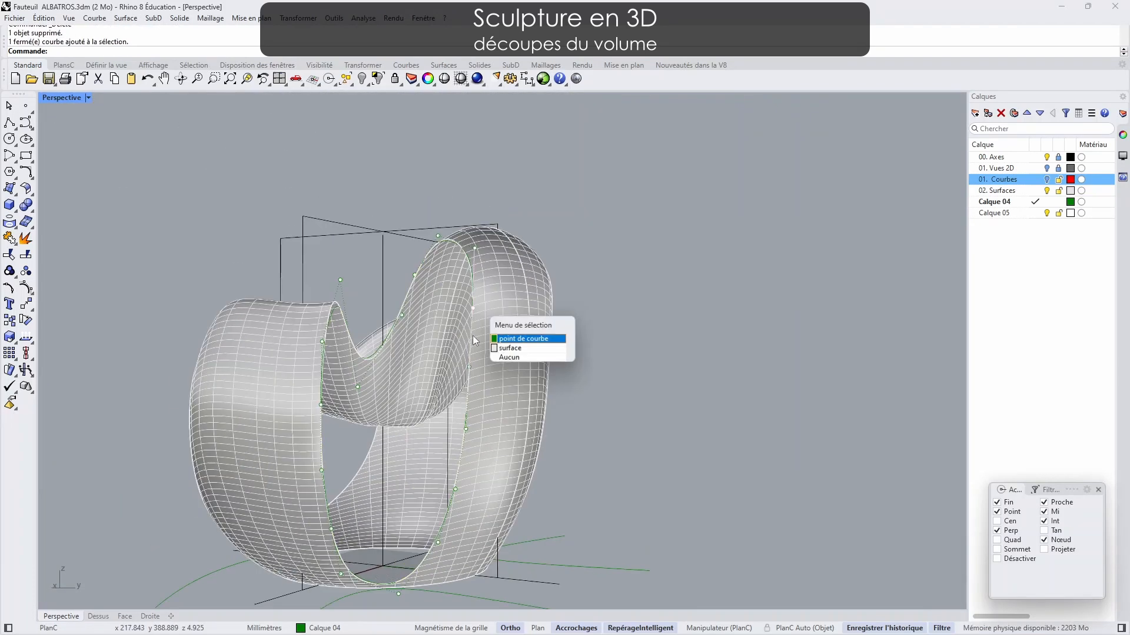
left_click(517, 339)
- Maximise the front view and hide the 02. Surfaces layer to isolate the rebuilt curve
double_click(63, 97)
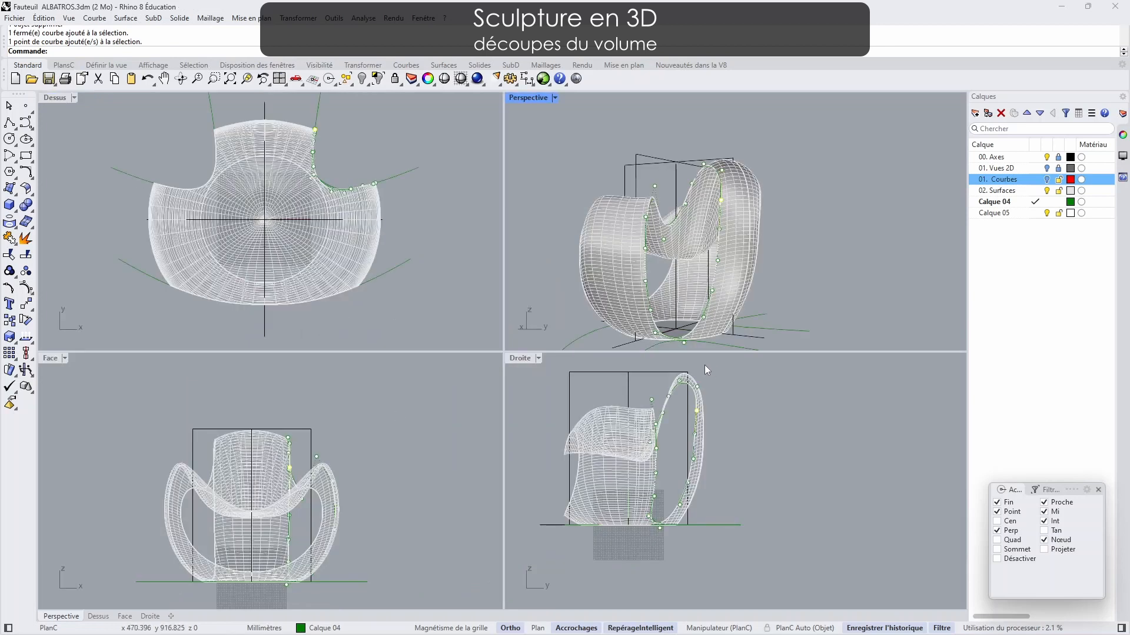
double_click(50, 359)
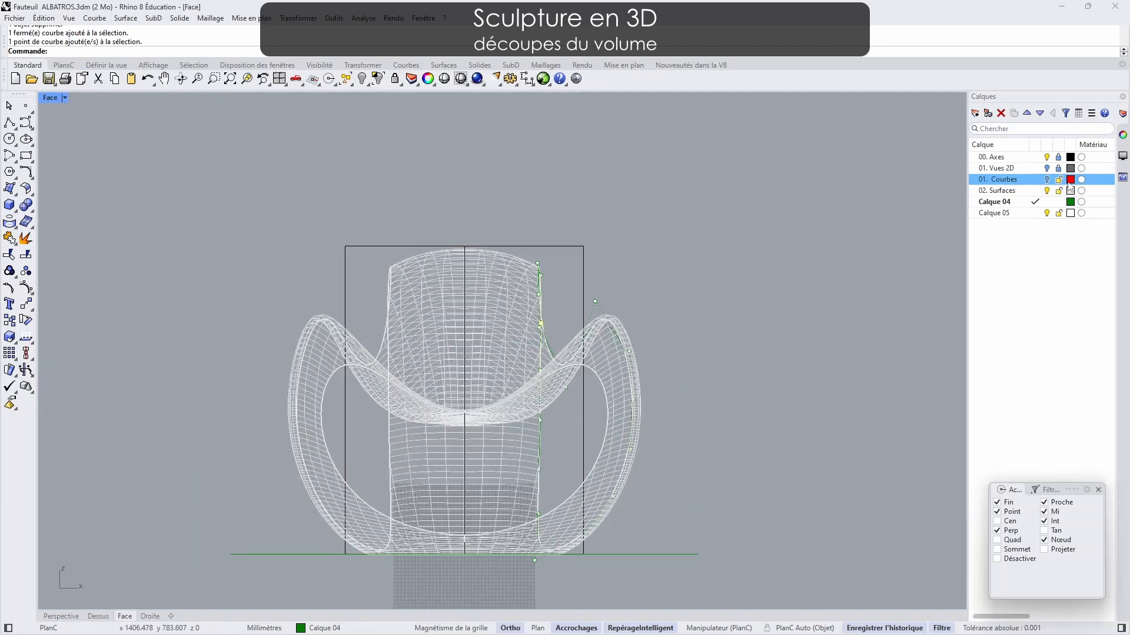
left_click(1023, 190)
left_click(1046, 191)
scroll(541, 396, "up", 4)
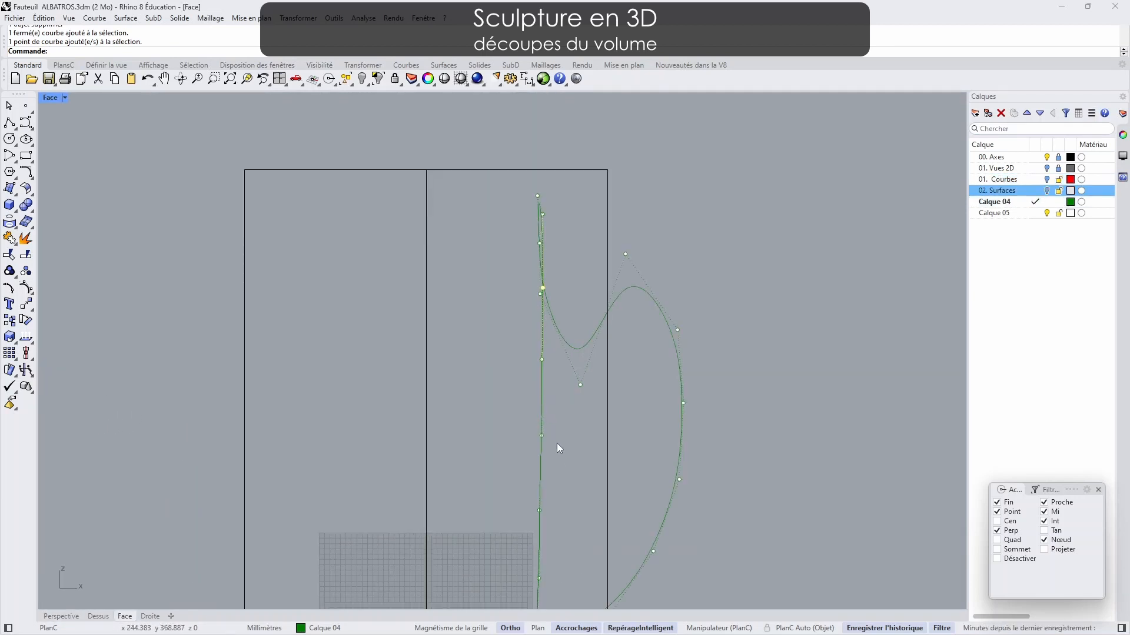
scroll(559, 454, "down", 4)
left_click(1048, 169)
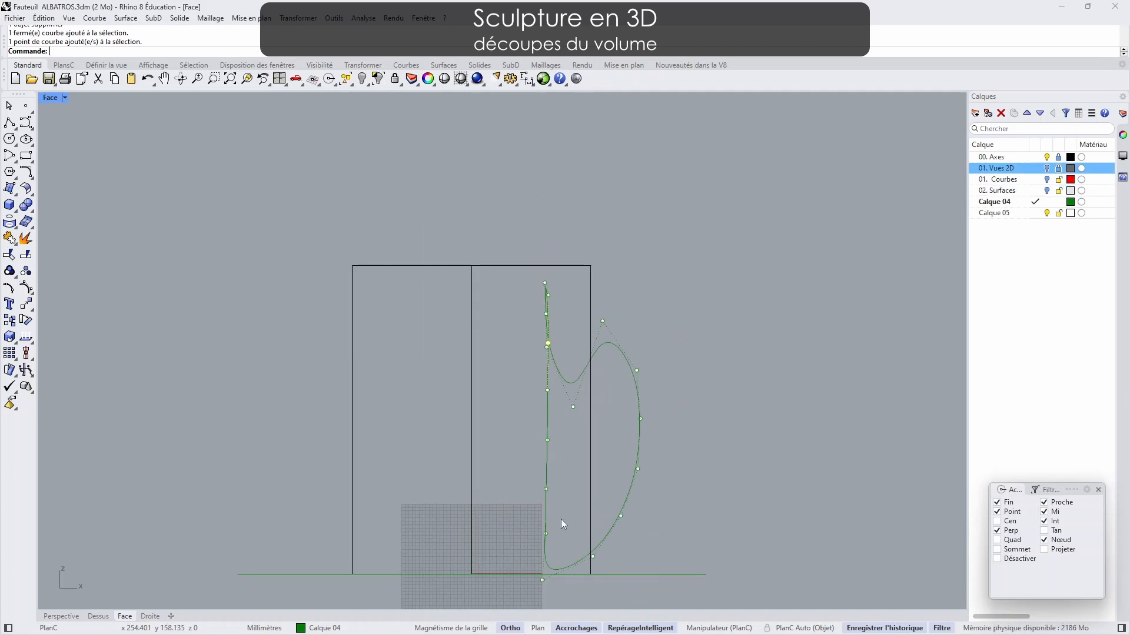
- Move the five control points along the curve's straight backrest side horizontally toward the chair's centre
left_click_drag(557, 535, 496, 471)
left_click_drag(517, 366, 518, 365)
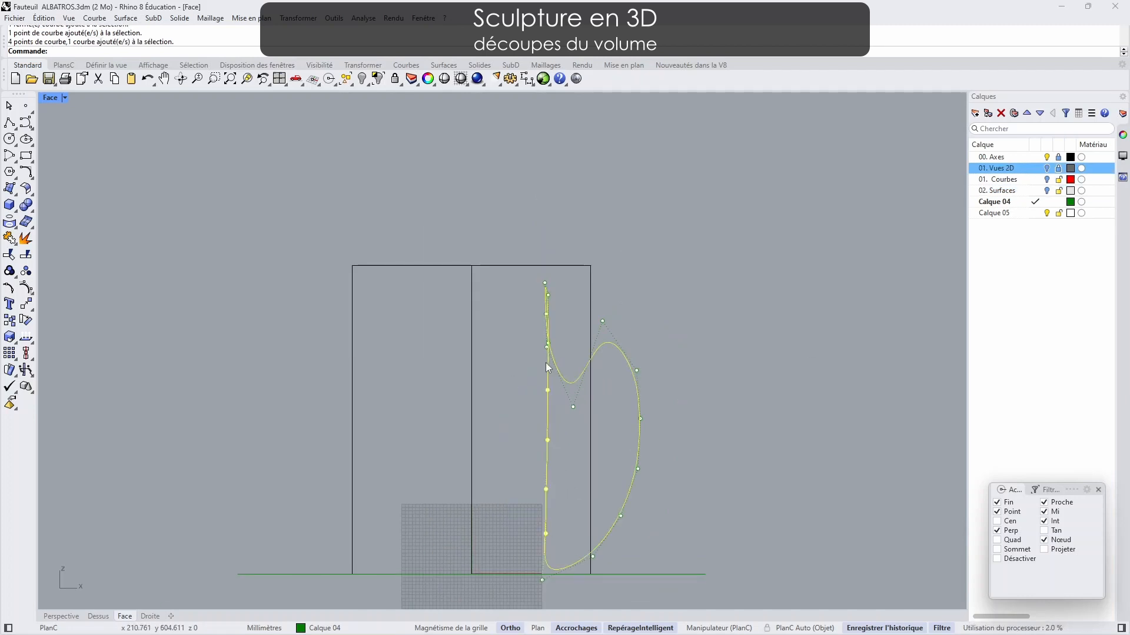
scroll(545, 362, "up", 5)
left_click(547, 327, "ctrl")
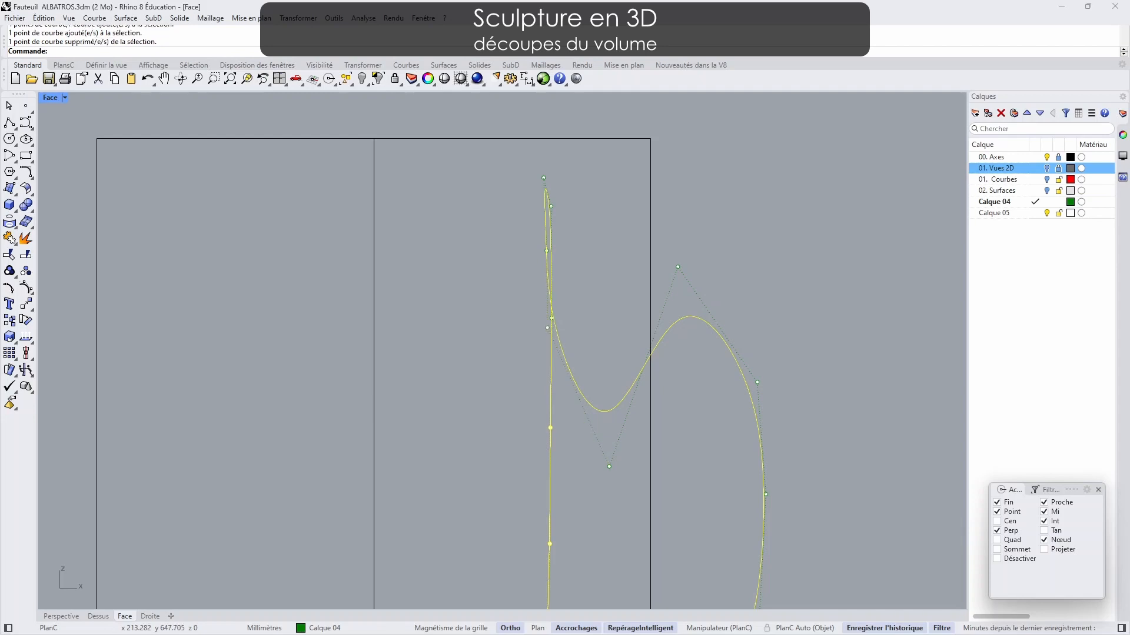
left_click(551, 319, "shift")
scroll(300, 186, "down", 6)
left_click(719, 628)
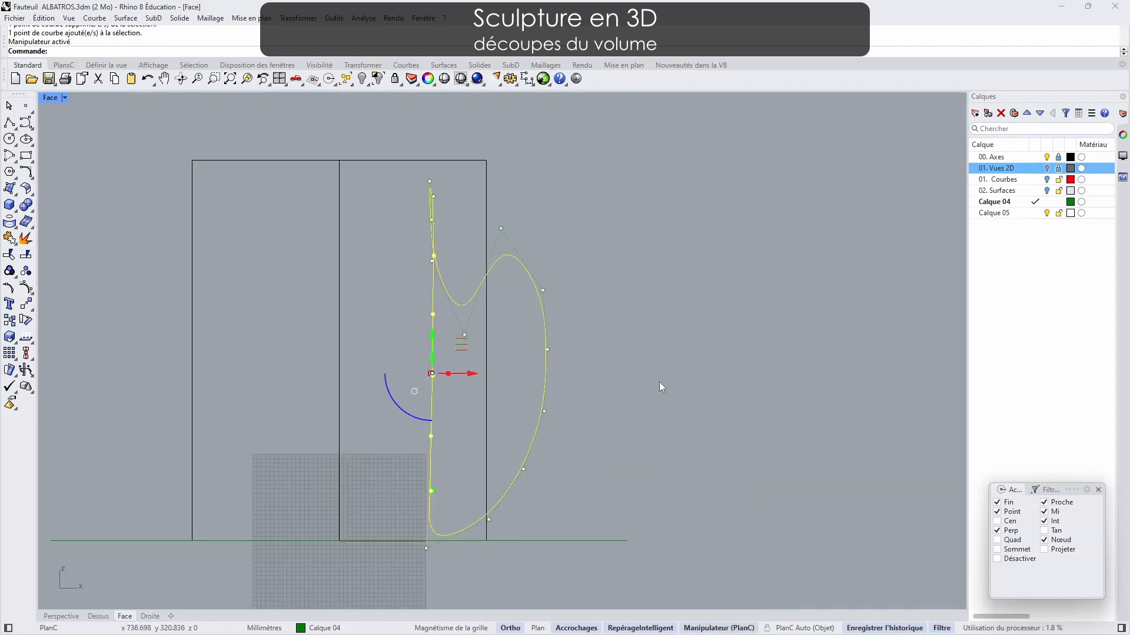
left_click_drag(471, 374, 435, 376)
key("Escape")
- Move the three middle control points of the curve's backrest side further toward the chair's centre to bow it
left_click(418, 316)
left_click(417, 316)
left_click(418, 376, "shift")
left_click(416, 436, "shift")
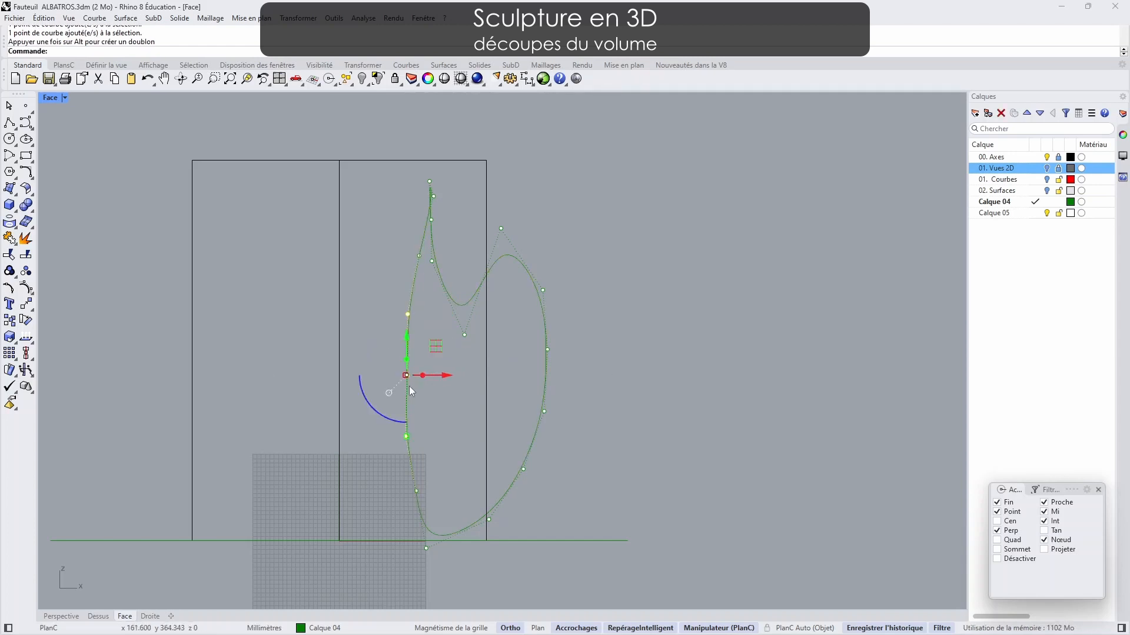
- Move the middle control point and the two below it slightly toward the chair's centre in the X-ray perspective view
left_click(407, 375)
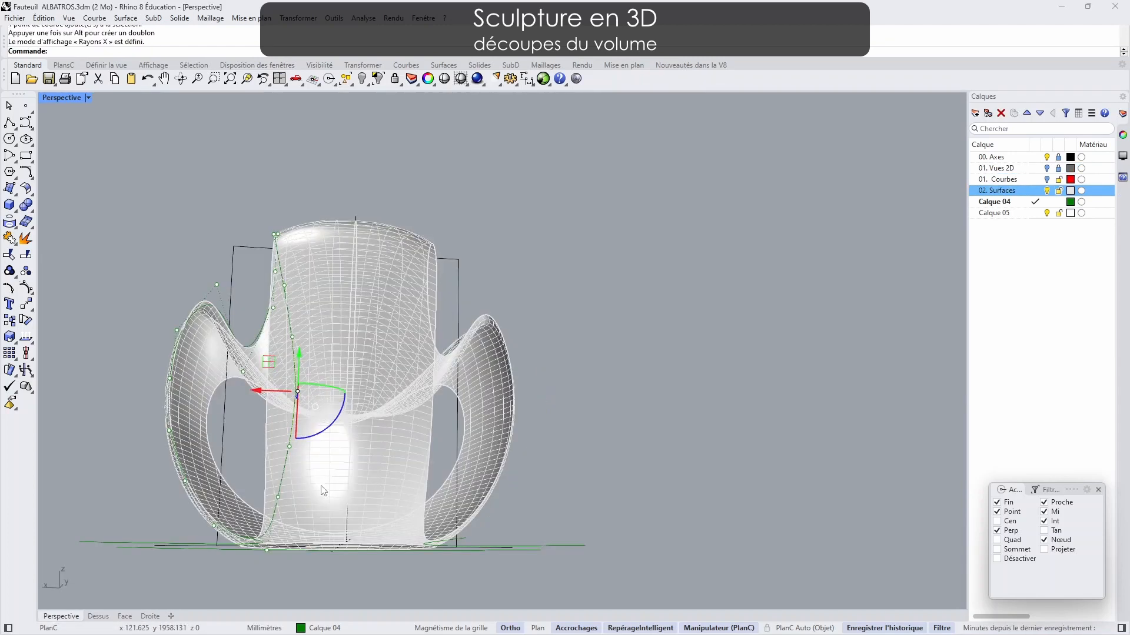
left_click(289, 446, "shift")
left_click(277, 497, "shift")
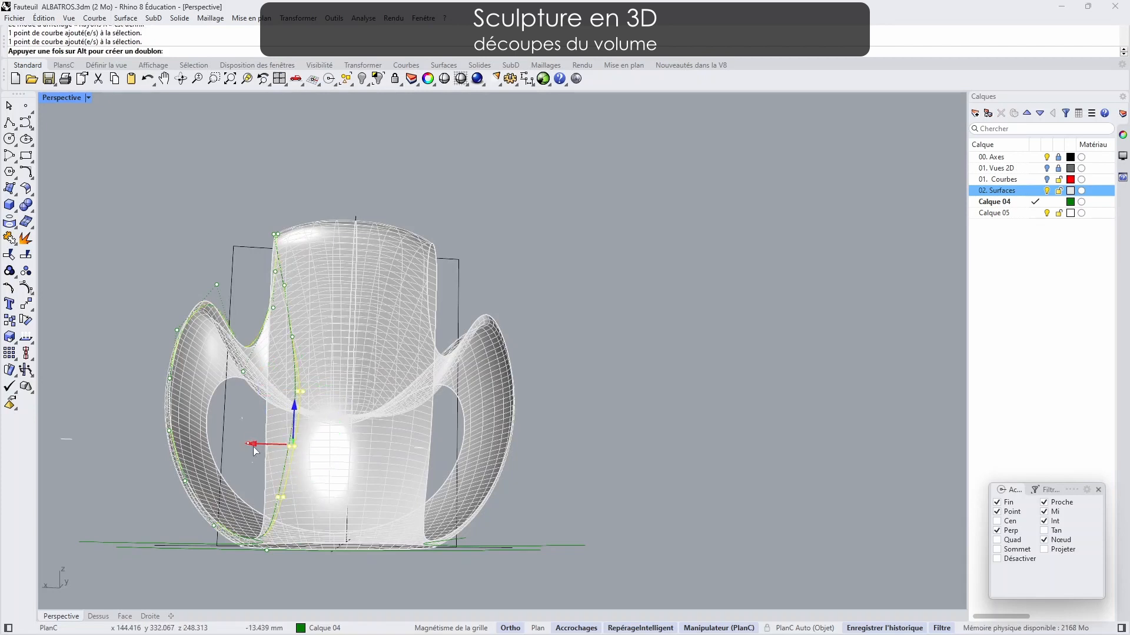
left_click(342, 490)
left_click(339, 484)
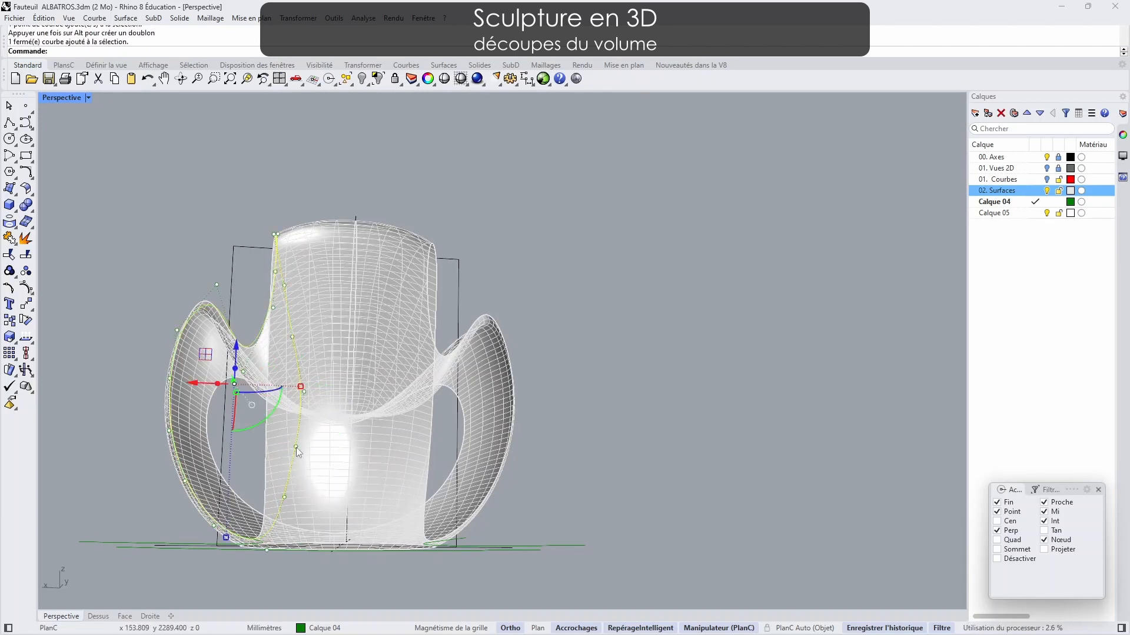
- Nudge one middle, one upper and one lower control point of the backrest side individually toward the chair's centre
left_click(296, 451)
left_click_drag(269, 450, 277, 449)
right_click_drag(290, 466, 310, 493)
scroll(310, 493, "up", 2)
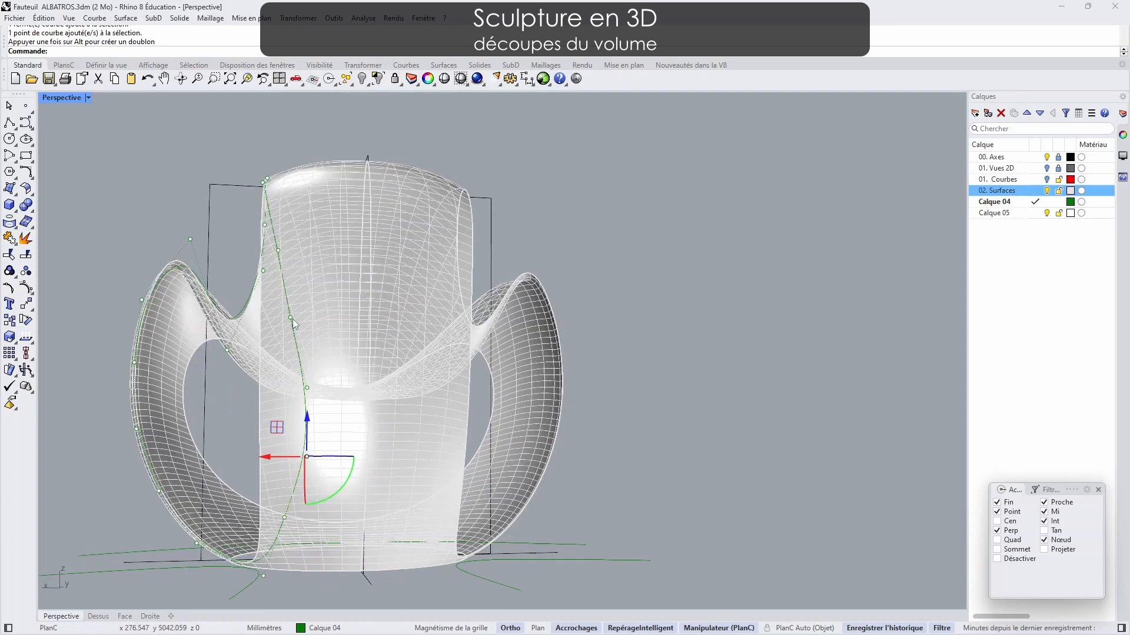
left_click(292, 319)
left_click_drag(253, 317, 264, 318)
right_click_drag(346, 410, 392, 414)
left_click(298, 521)
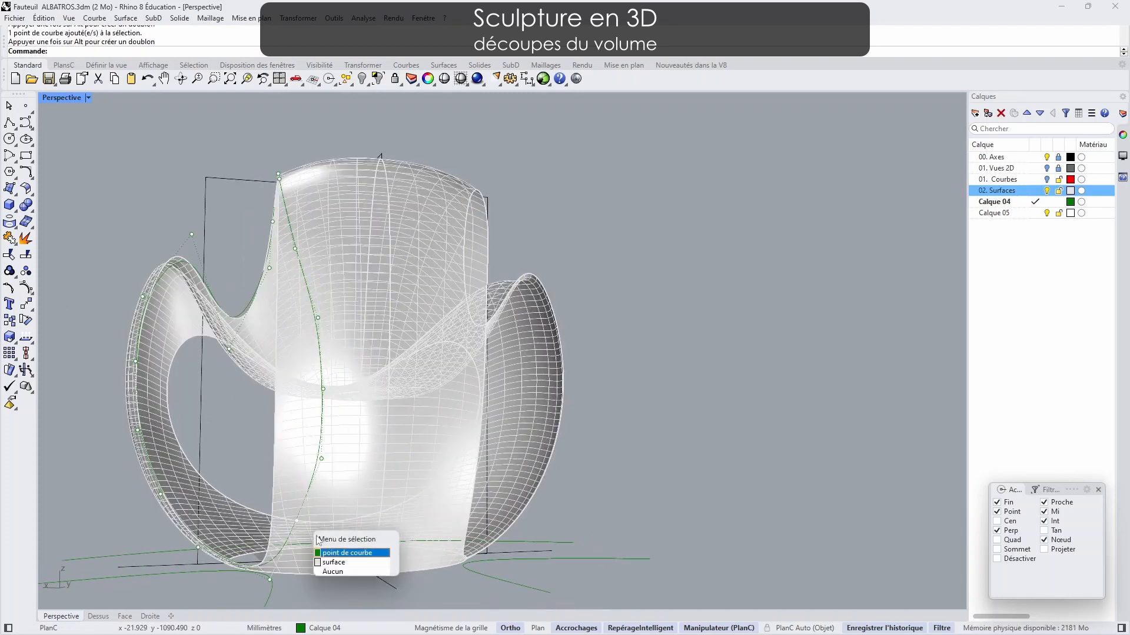
left_click(318, 552)
left_click_drag(254, 522, 260, 523)
- Hide the 02. Surfaces layer and open the curvature graph analysis for the reshaped closed curve
left_click(1047, 191)
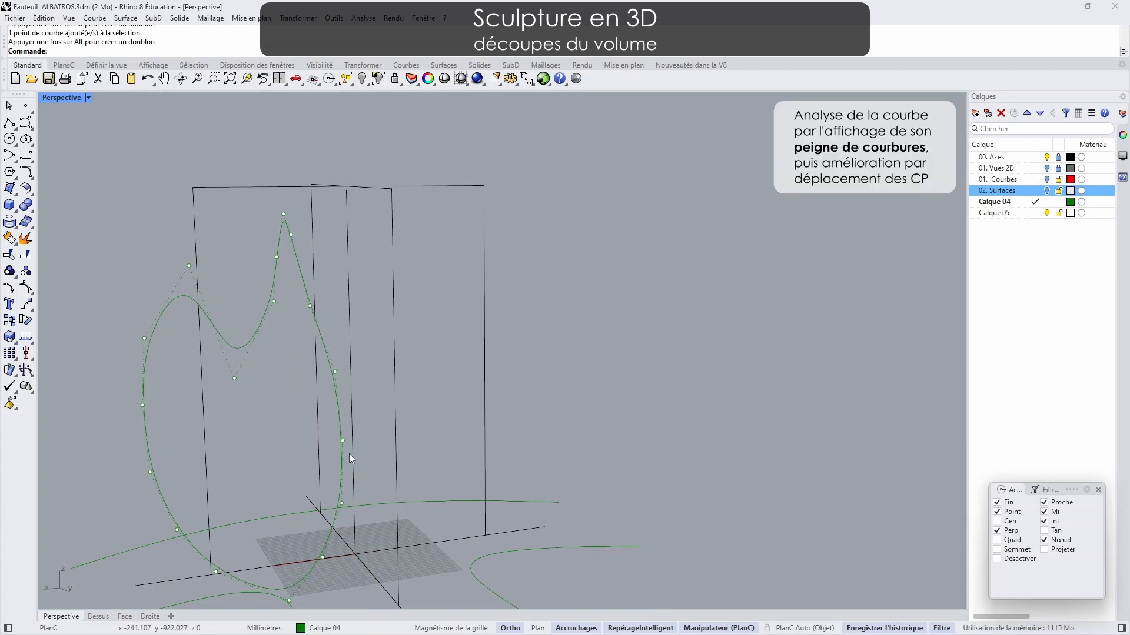
left_click(347, 453)
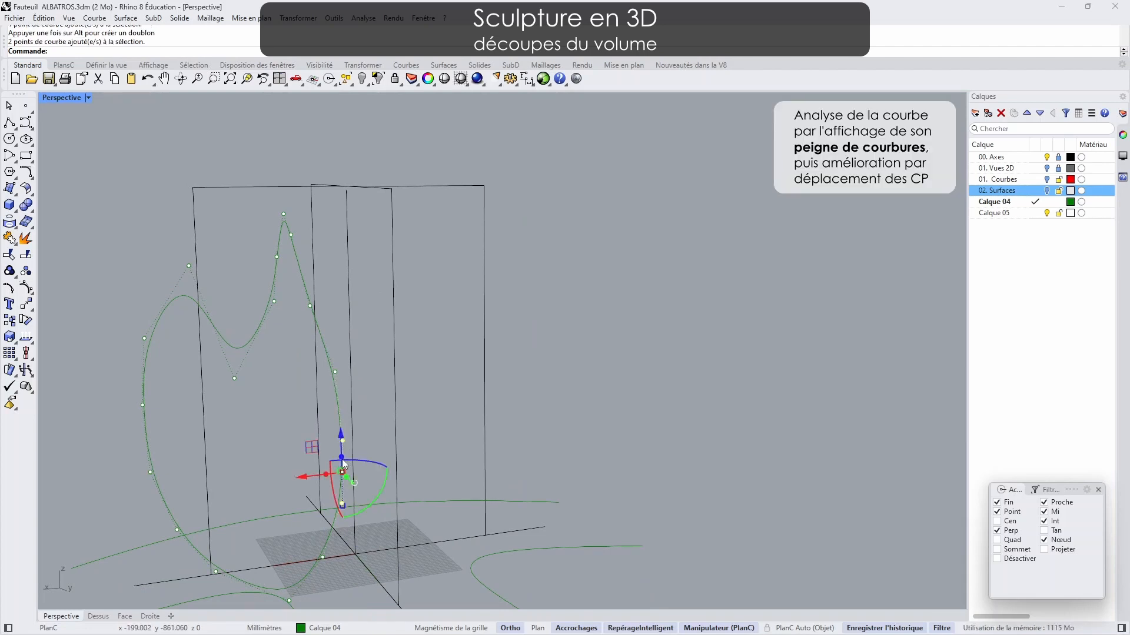
right_click_drag(347, 453, 510, 321)
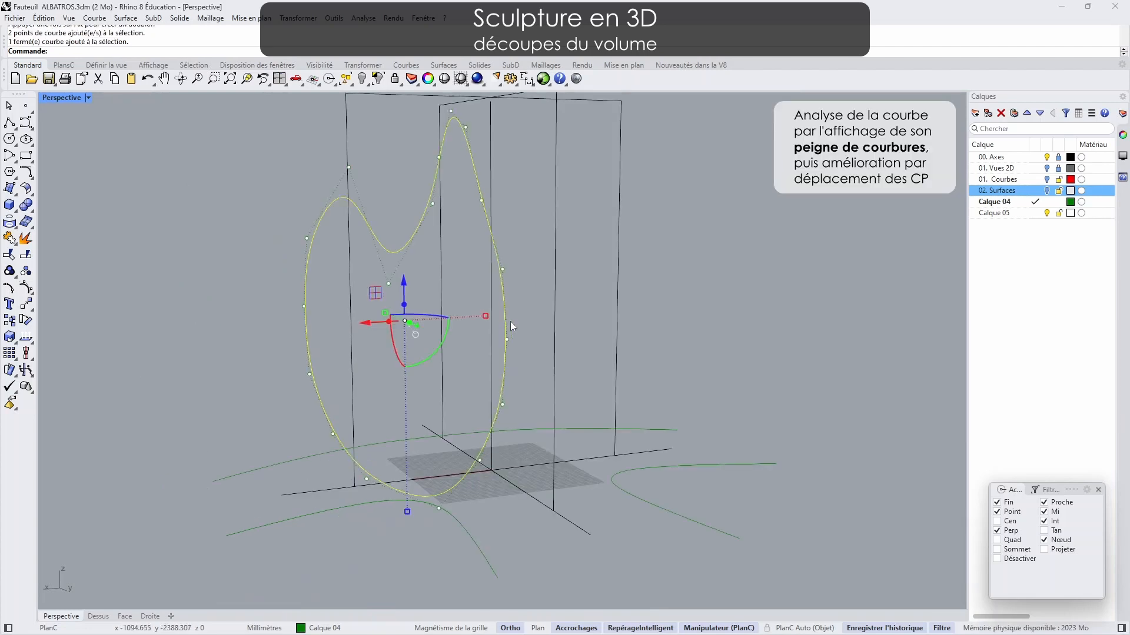
left_click(27, 338)
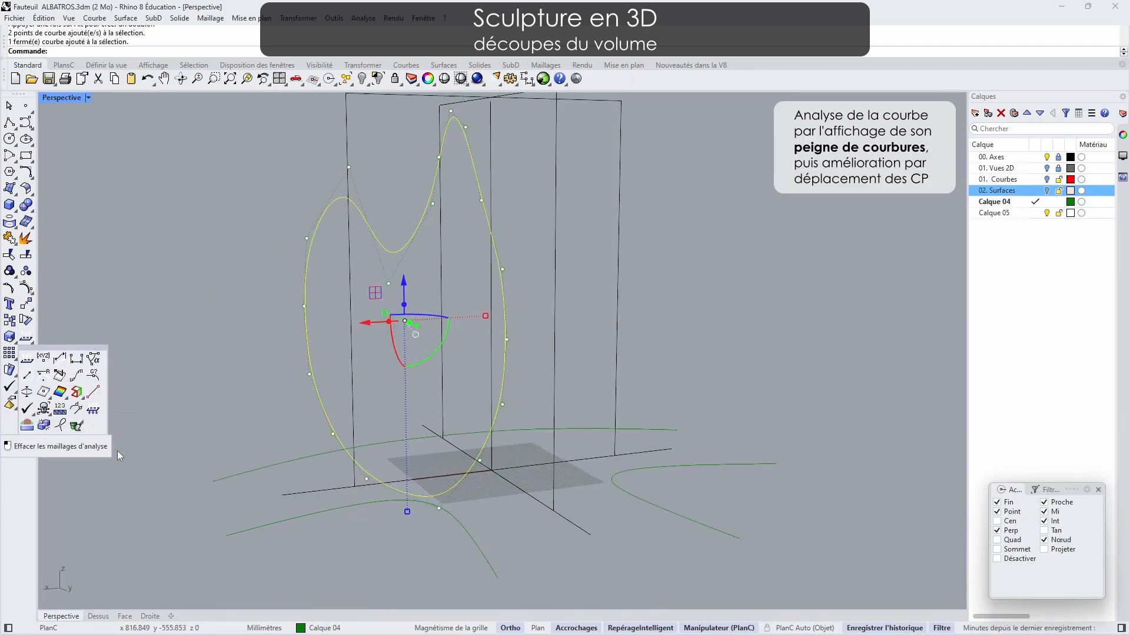
left_click(77, 377)
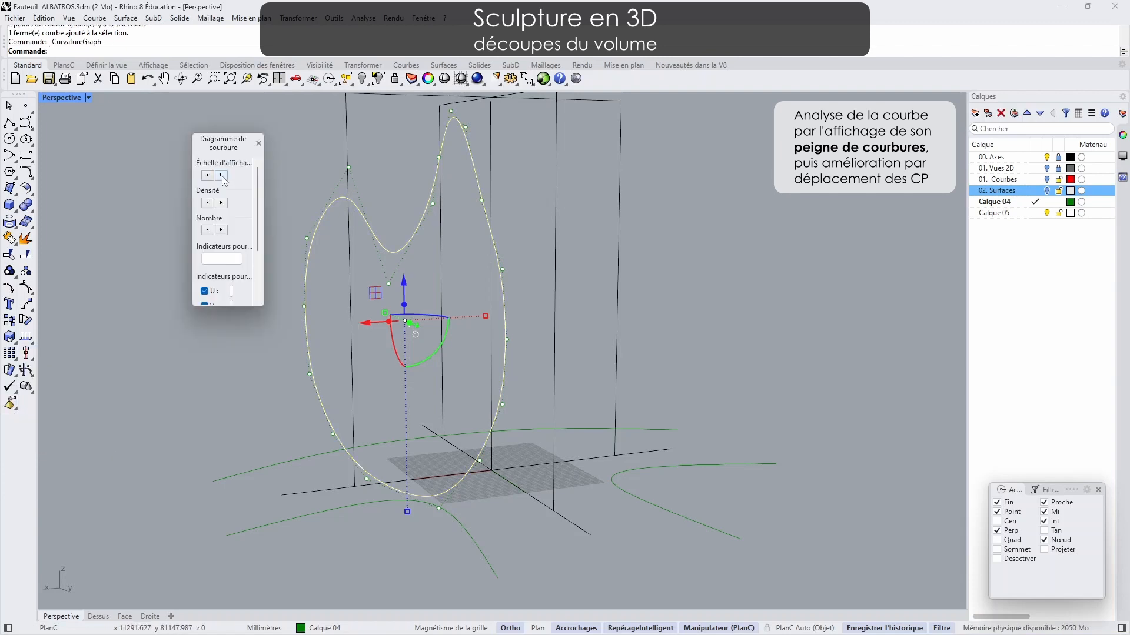
- Enlarge the curvature comb's display scale and examine the closed curve's curvature from several sides
left_click(226, 205)
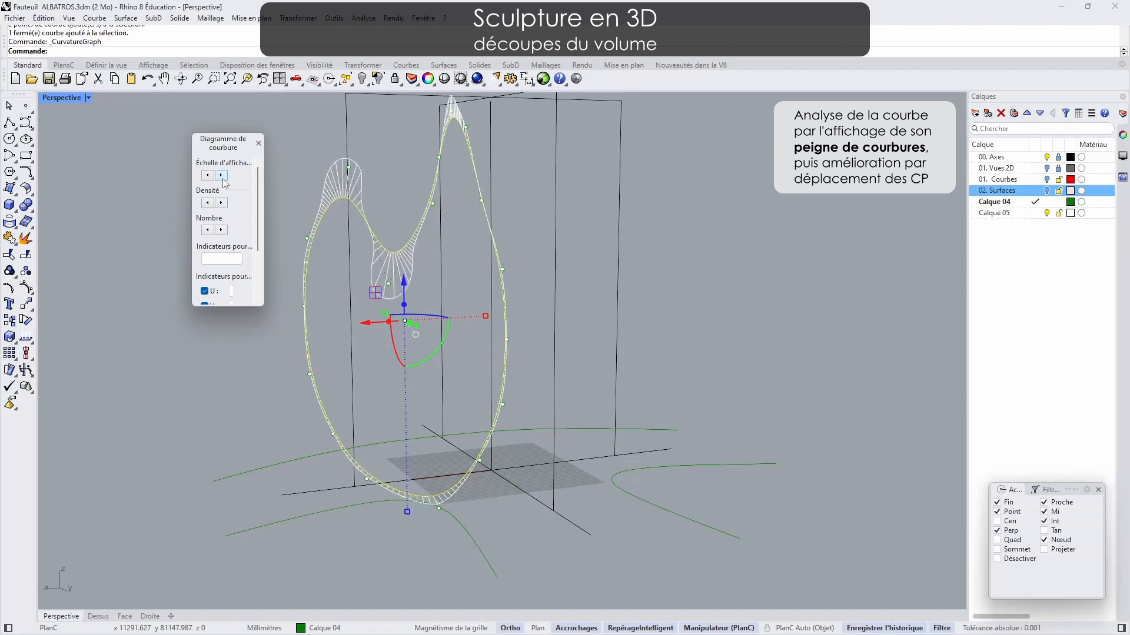
right_click_drag(412, 253, 458, 260)
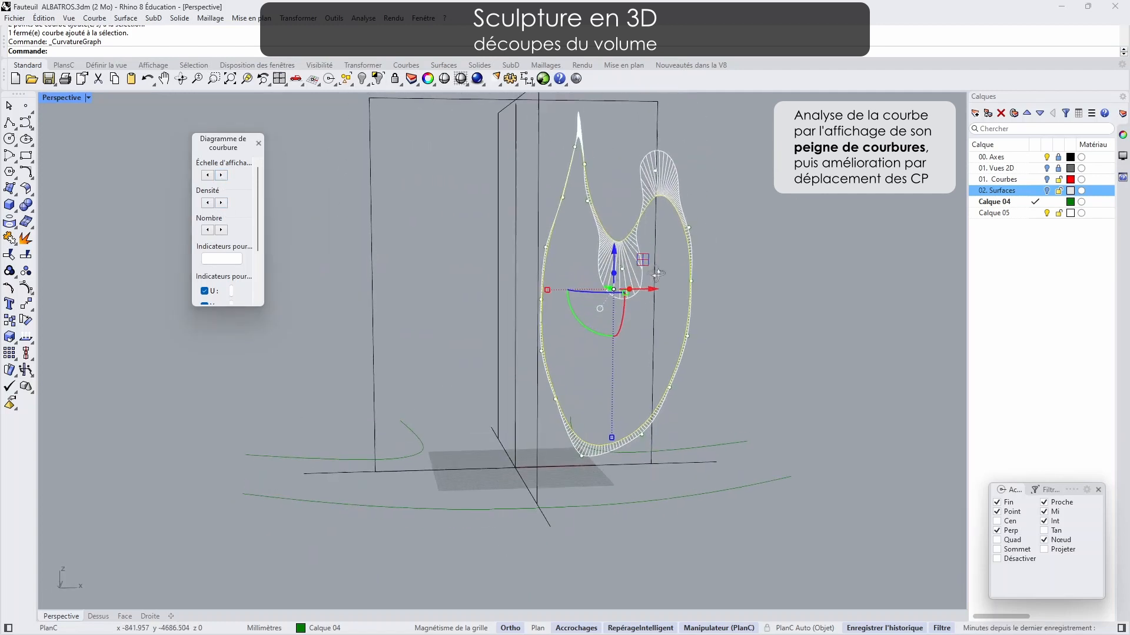
scroll(450, 260, "up", 8)
left_click(222, 174)
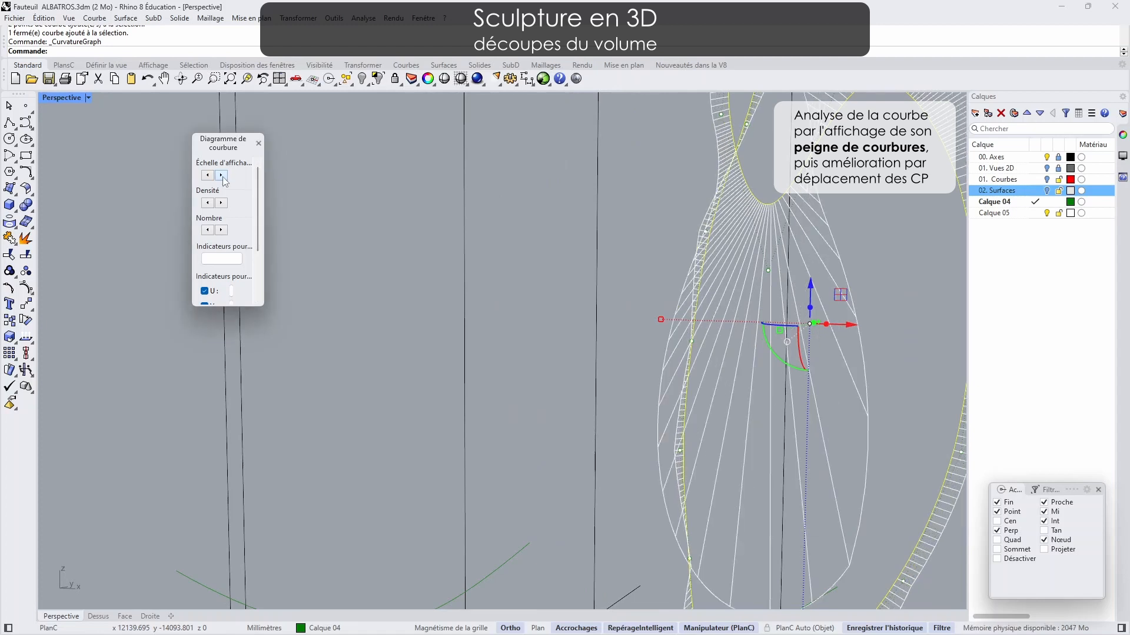
right_click_drag(533, 271, 385, 282)
scroll(710, 359, "down", 6)
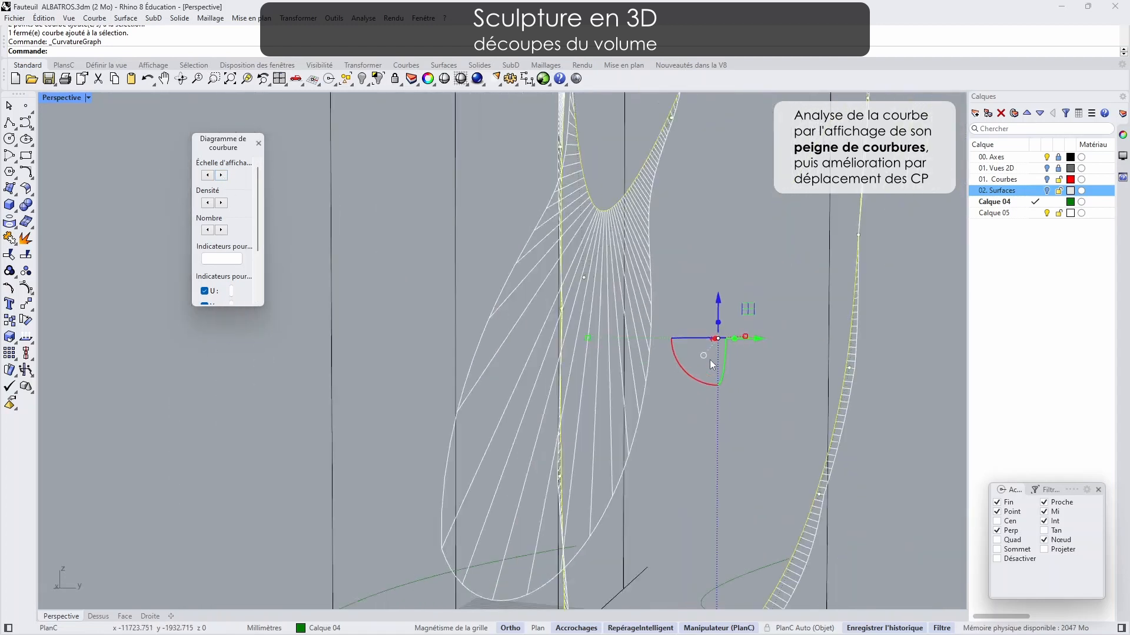
right_click_drag(765, 360, 564, 355)
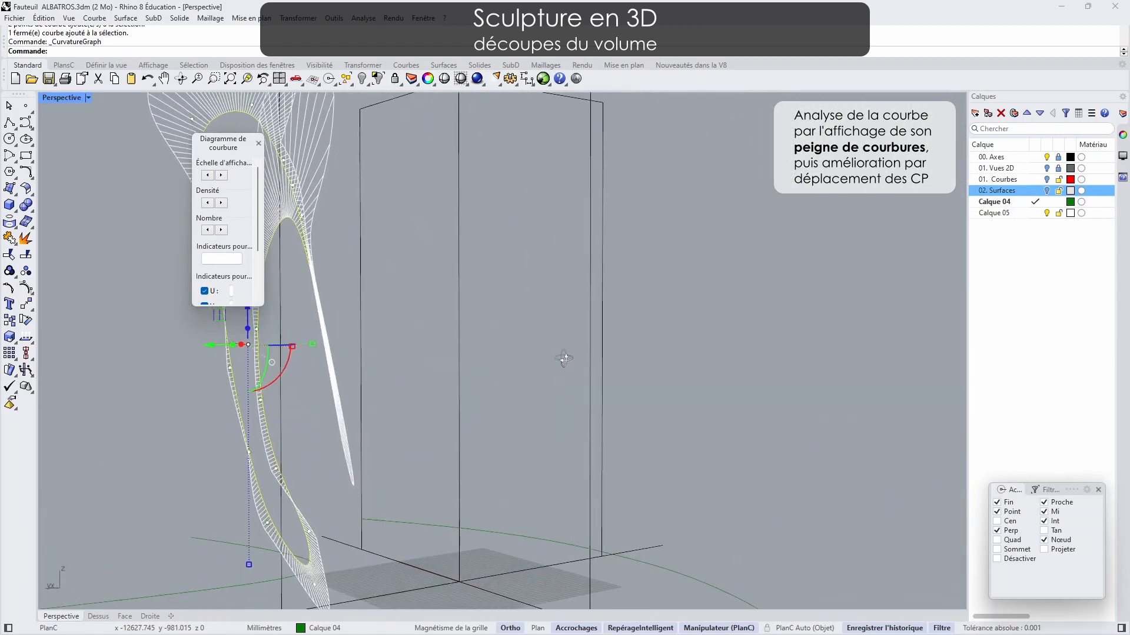
scroll(673, 348, "up", 5)
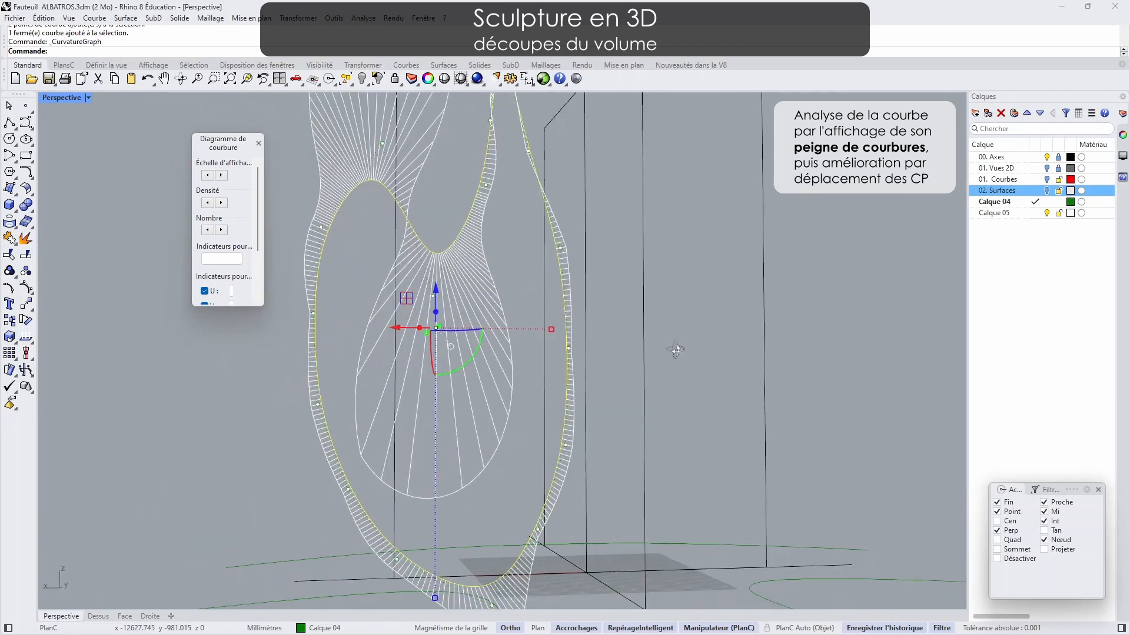
- Readjust the comb's scale until its variations are readable and check the backrest side of the curve for irregular curvature
left_click(222, 175)
left_click(222, 175)
left_click(222, 176)
right_click_drag(588, 352, 526, 372)
right_click_drag(375, 288, 562, 368)
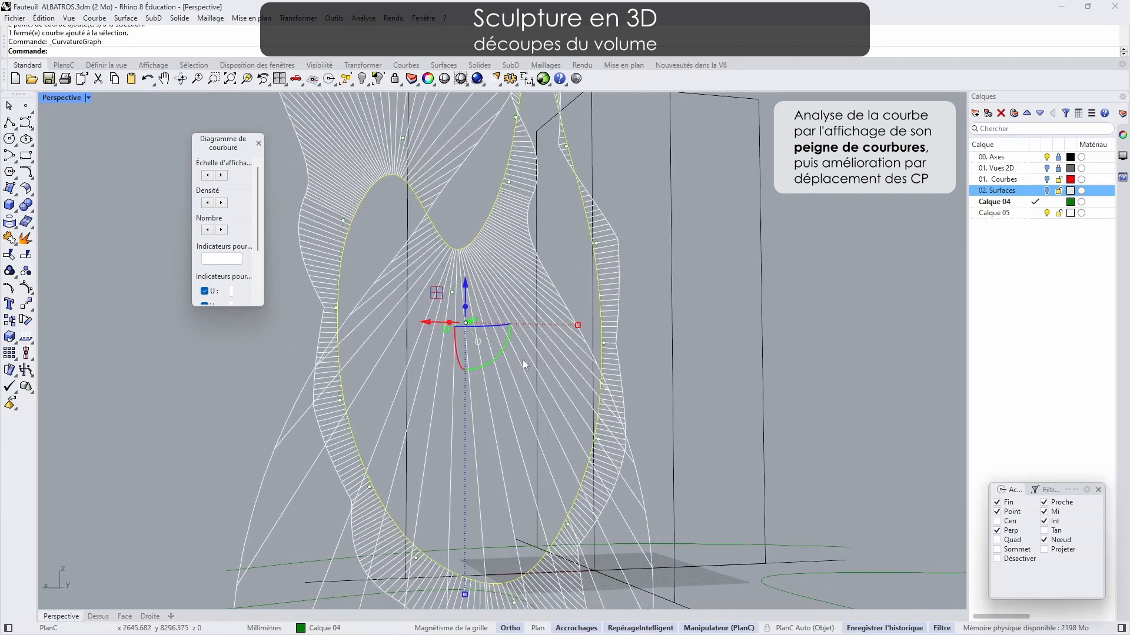
left_click(208, 175)
left_click(208, 176)
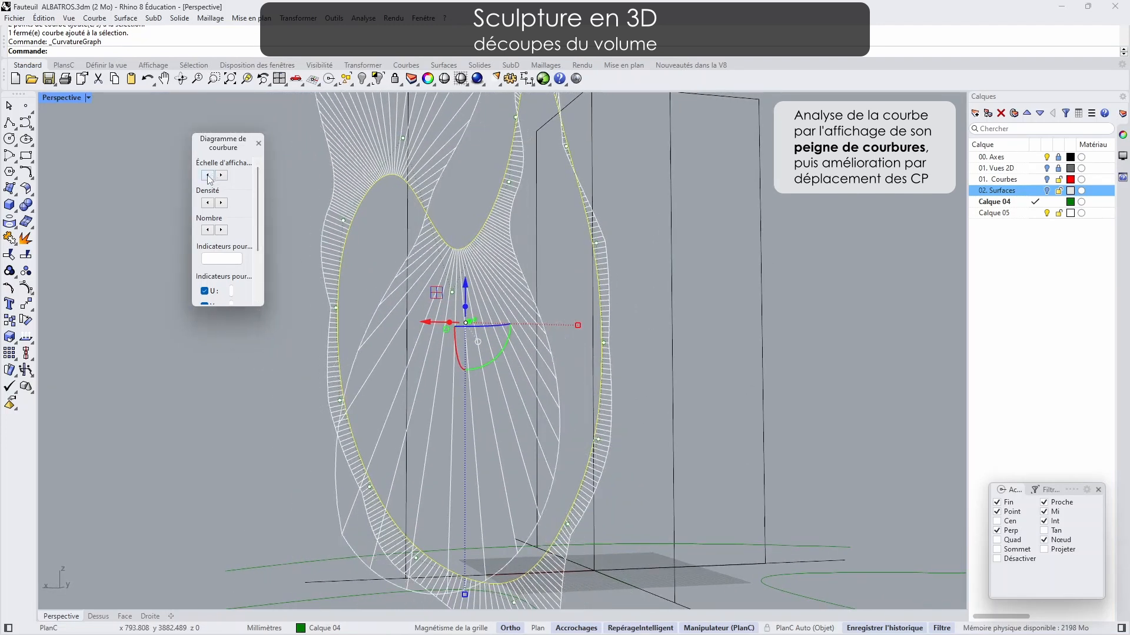
right_click_drag(497, 388, 663, 458)
right_click_drag(650, 446, 468, 464)
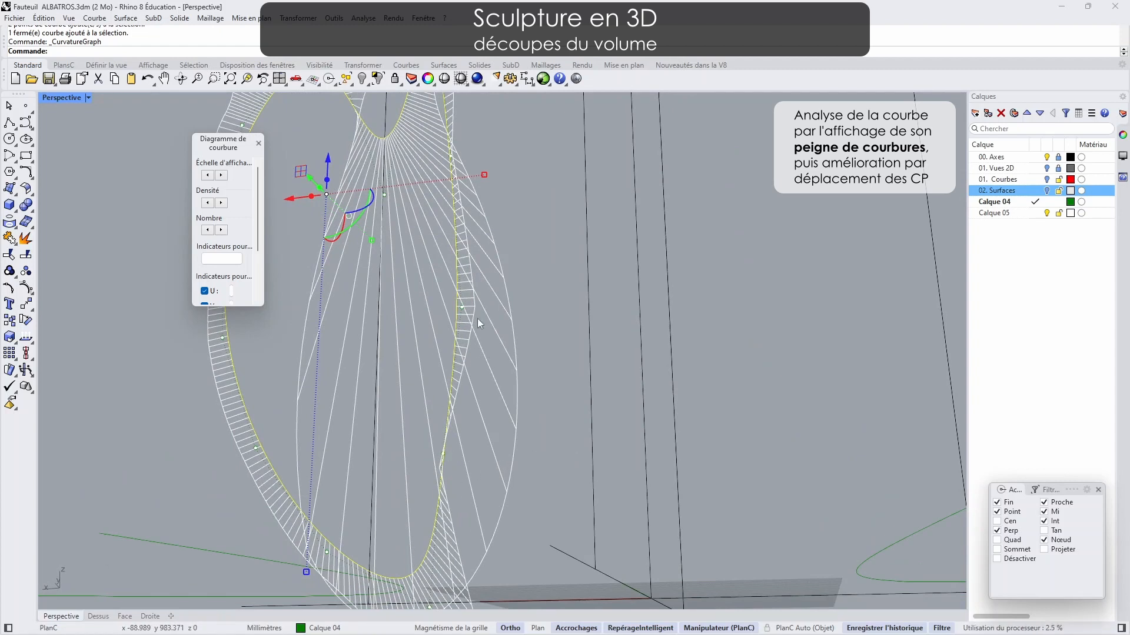
- Slightly shift the lower control point on the curve's backrest side to even out the curvature comb
left_click(443, 454)
mouse_move(458, 474)
right_mouse_down()
mouse_move(466, 452)
mouse_move(441, 464)
right_mouse_up()
left_click_drag(301, 476, 299, 478)
scroll(377, 479, "down", 4)
right_click_drag(376, 479, 366, 511)
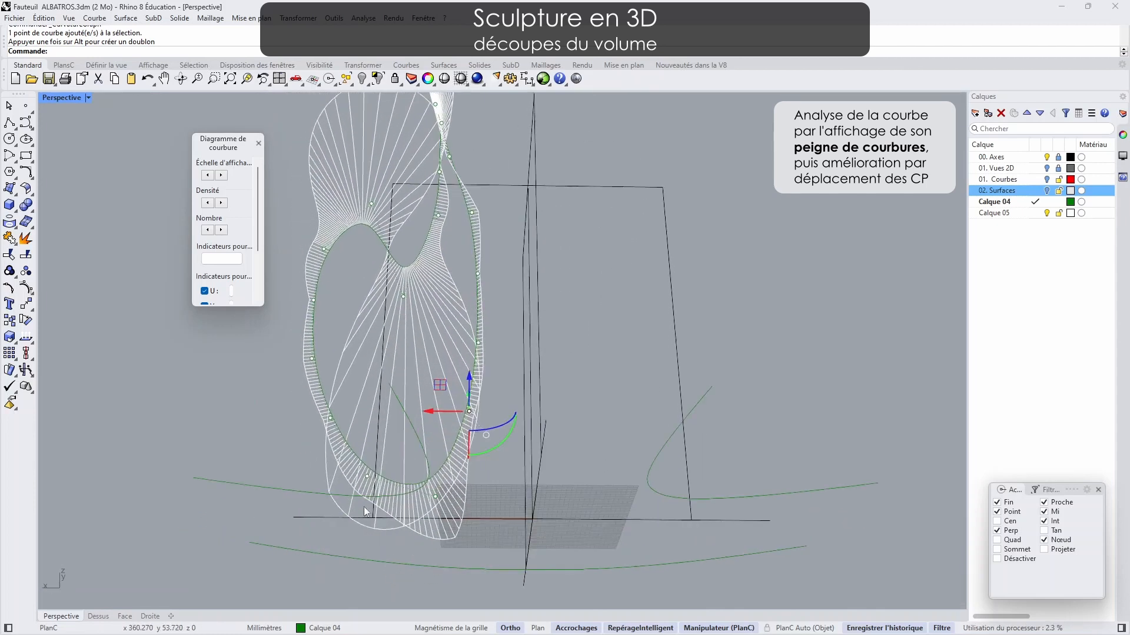
- Nudge the control point just below the curve's backrest peak slightly along X toward the chair's centre
right_click_drag(473, 216, 584, 297)
scroll(585, 305, "up", 5)
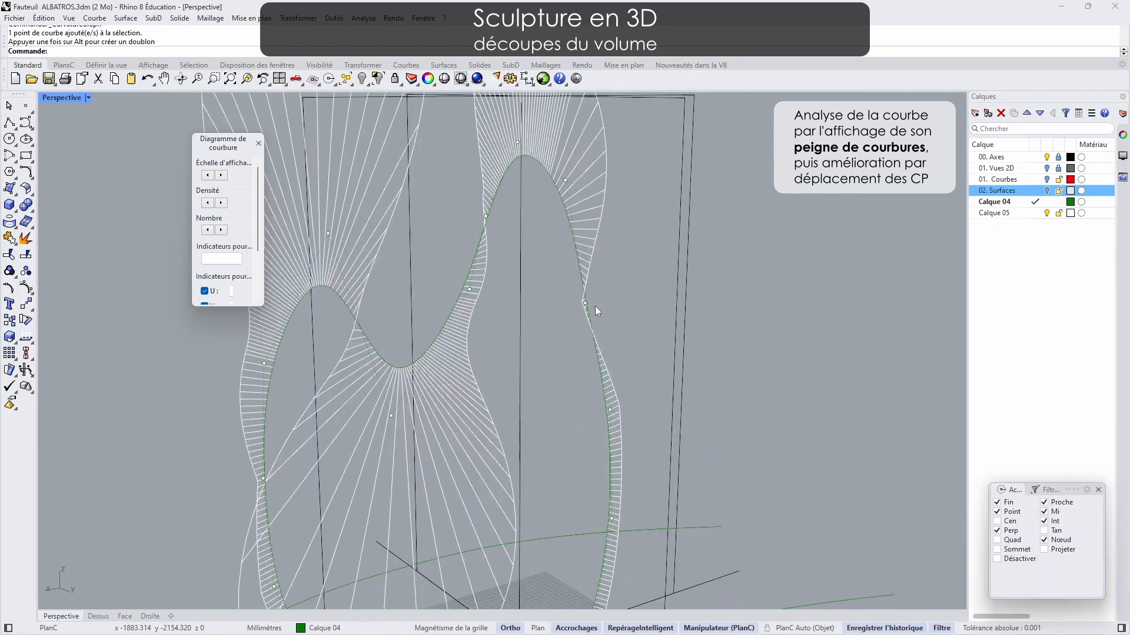
left_click(575, 301)
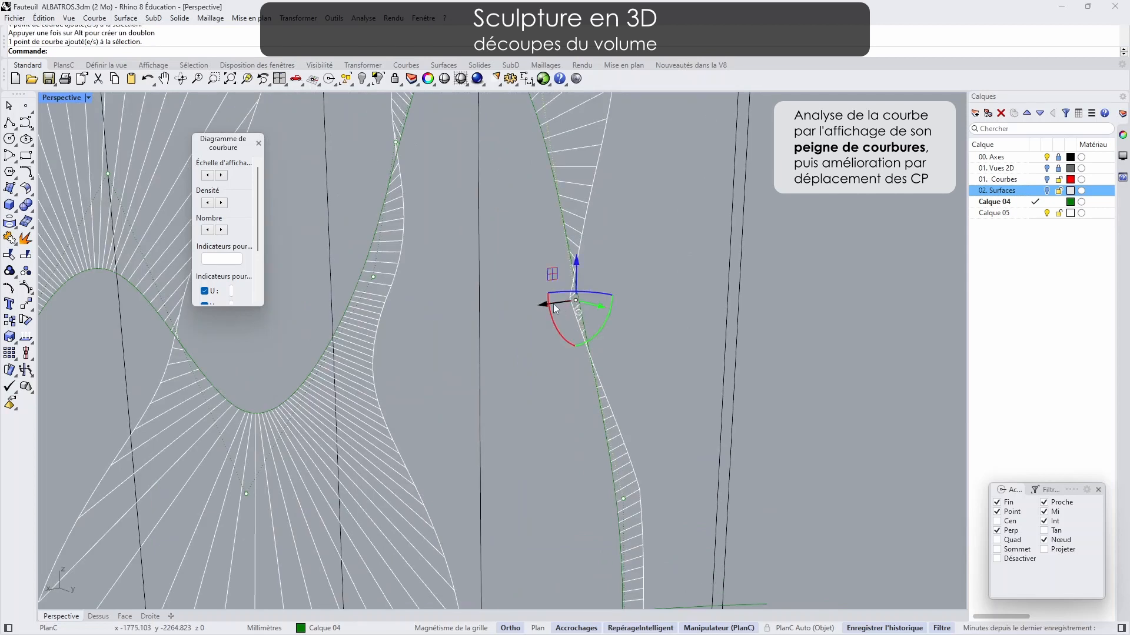
left_click_drag(553, 303, 566, 302)
scroll(665, 338, "down", 7)
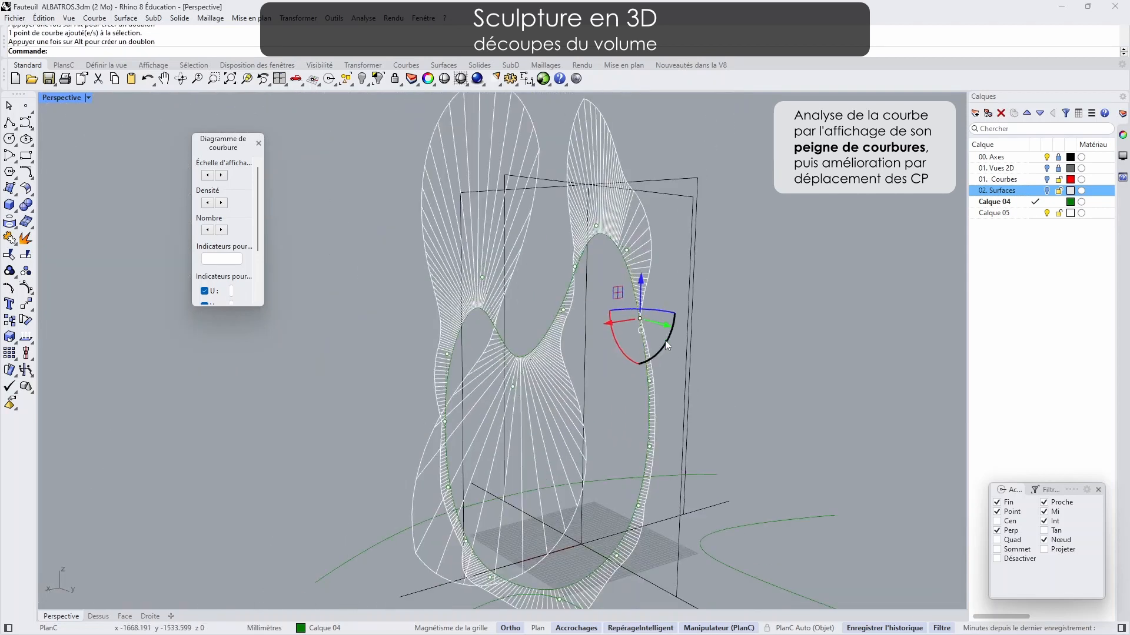
right_click_drag(664, 340, 596, 357)
- Close the curvature graph analysis and show the 02. Surfaces layer again
left_click(258, 144)
right_click_drag(312, 359, 362, 336)
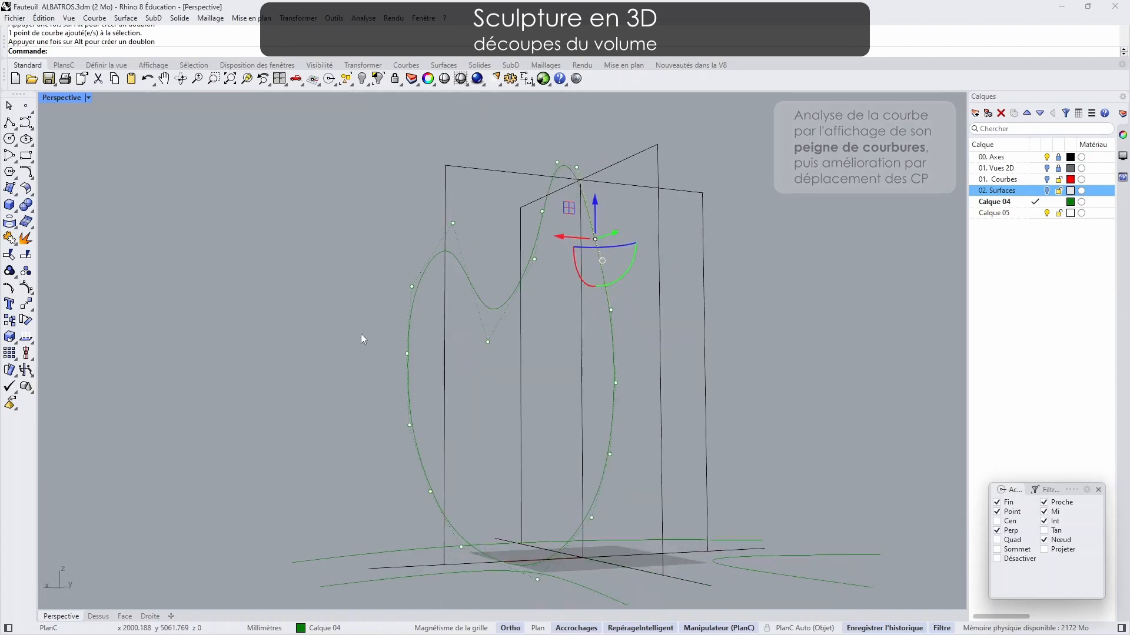
left_click(1046, 190)
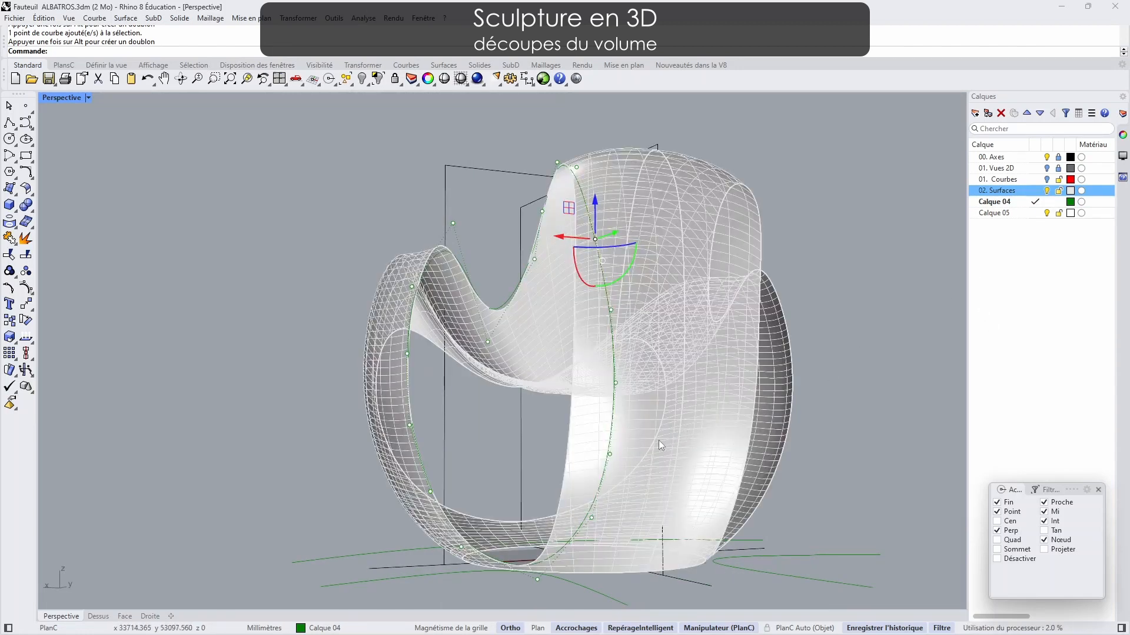
right_click_drag(658, 440, 642, 465)
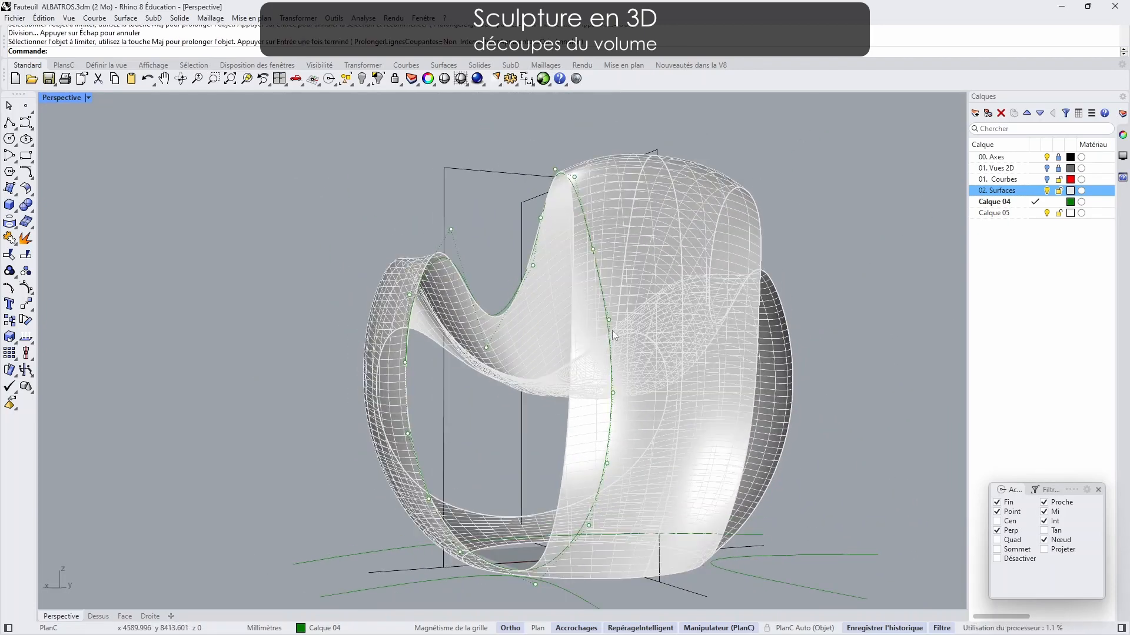
- Pull the reshaped closed curve onto the armchair surface, keeping the original curve
left_click(608, 331)
left_click(611, 449)
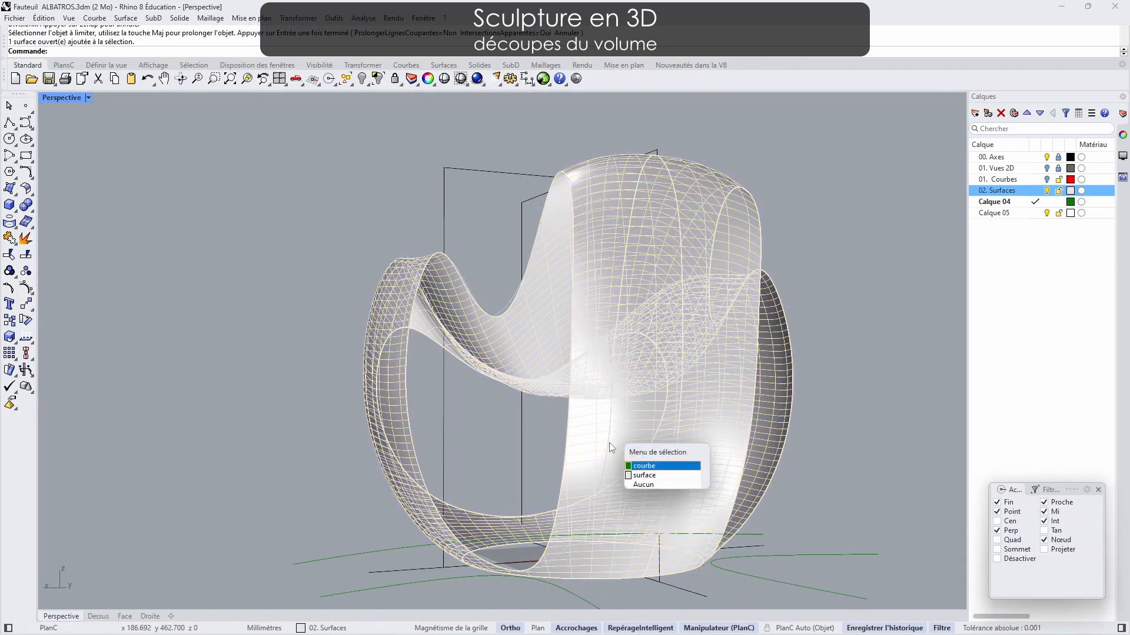
left_click(643, 466)
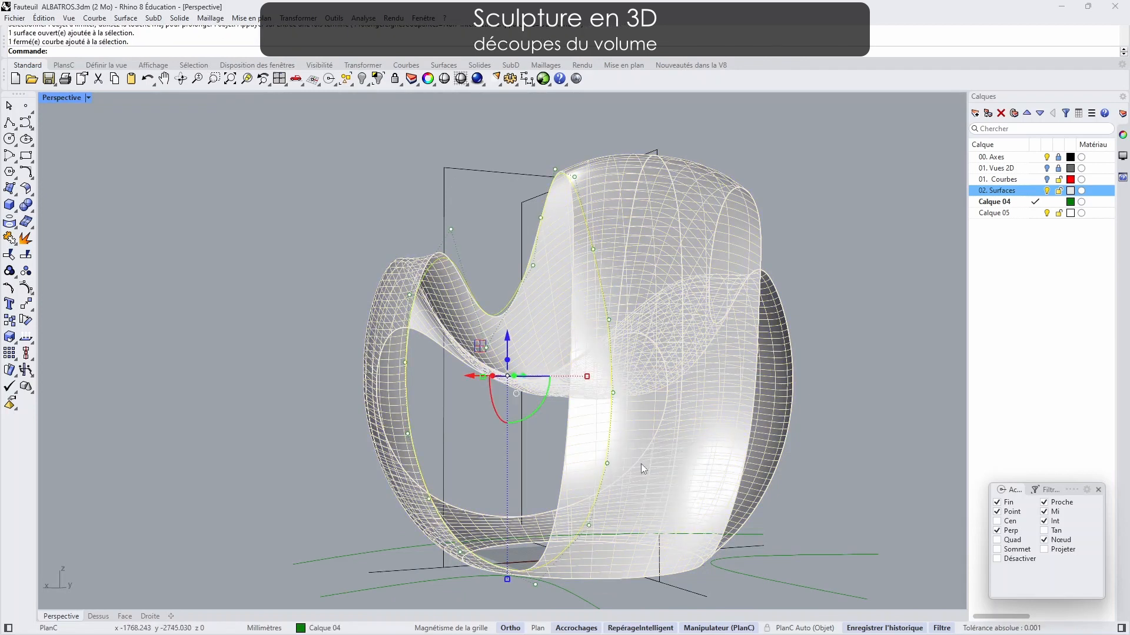
left_click(17, 246)
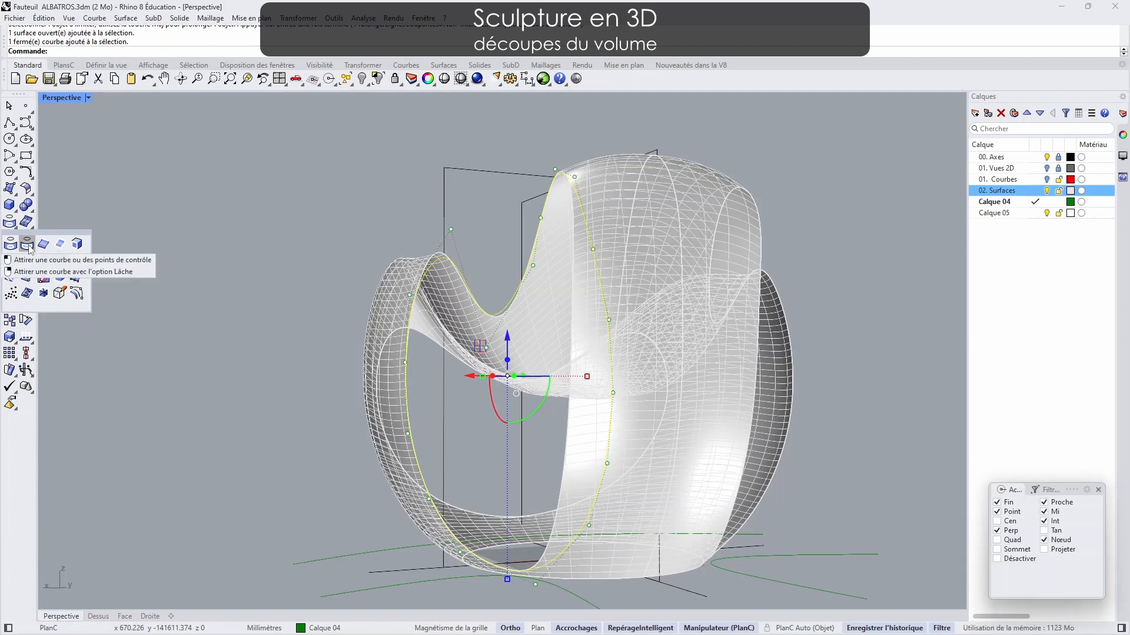
left_click(27, 245)
left_click(588, 440)
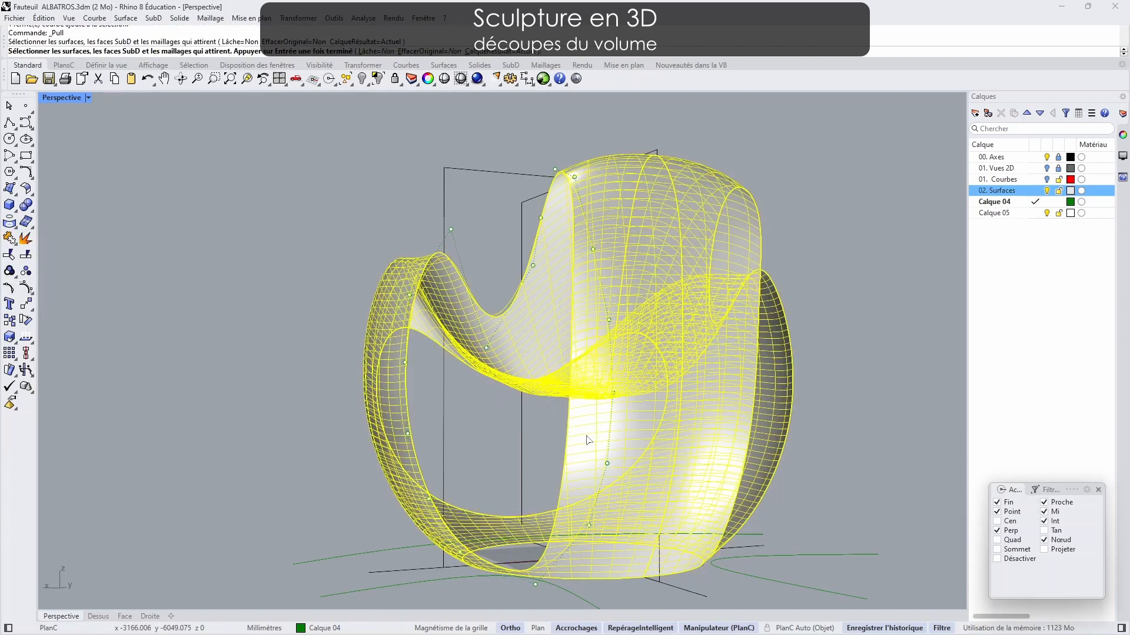
key("Return")
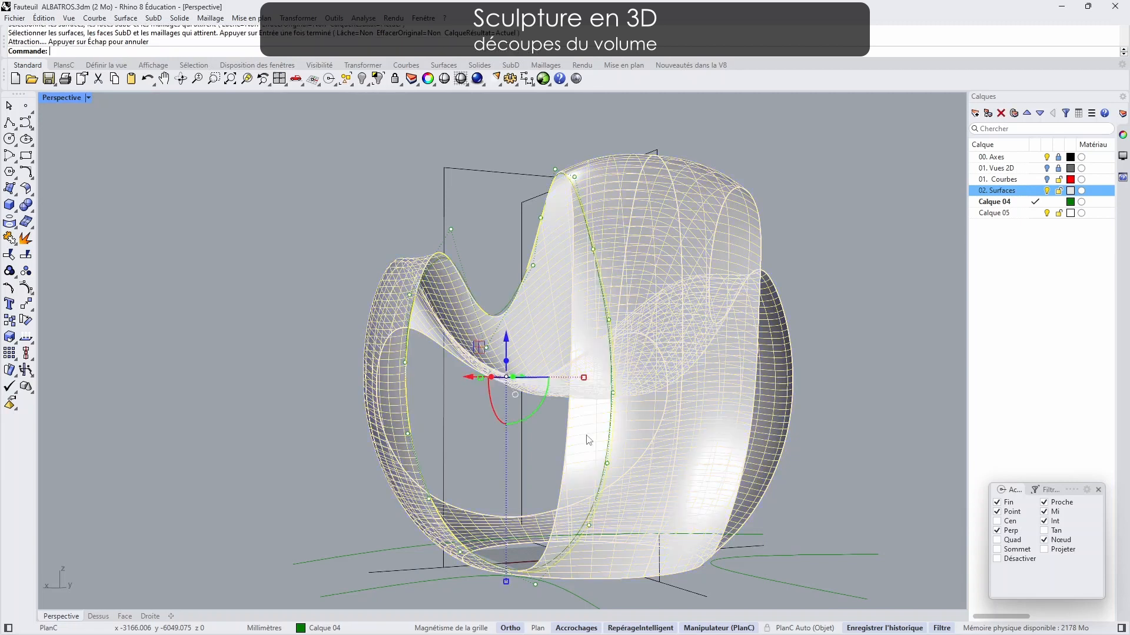
- Trim the armchair surface with the pulled curve, removing the part inside its side opening
scroll(639, 435, "up", 3)
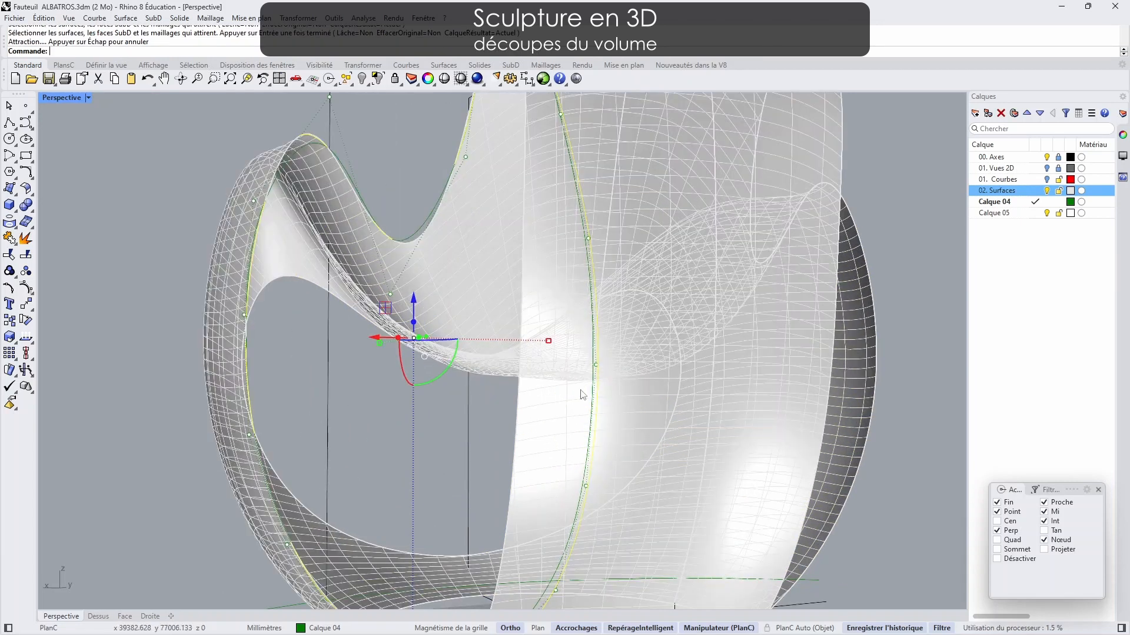
right_click_drag(602, 435, 529, 406)
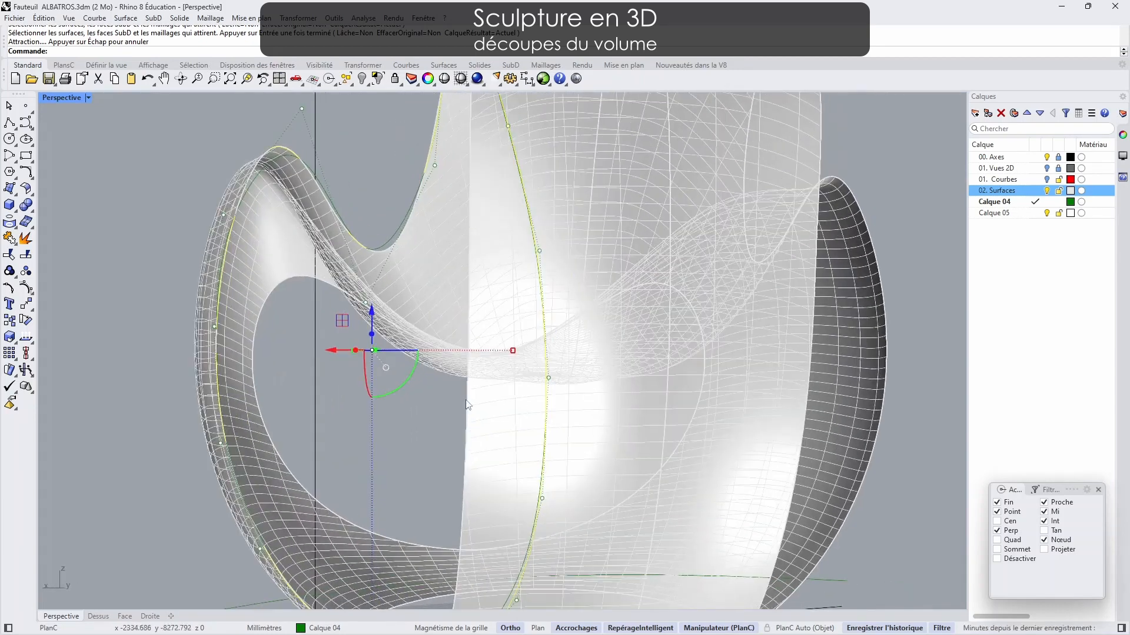
left_click(9, 254)
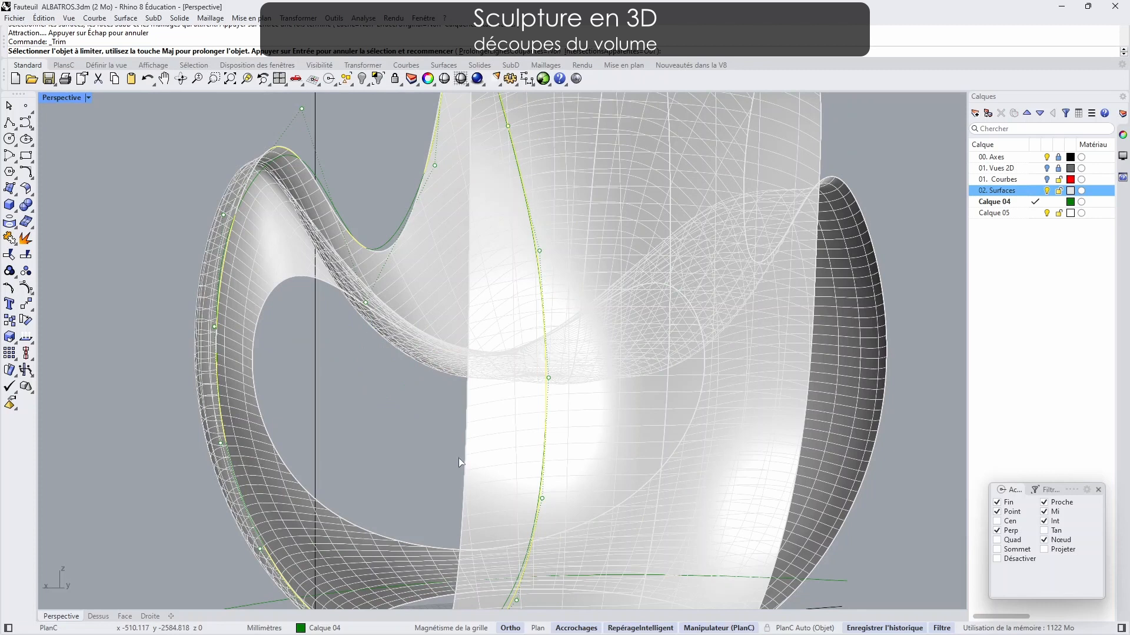
left_click(484, 439)
scroll(483, 439, "down", 6)
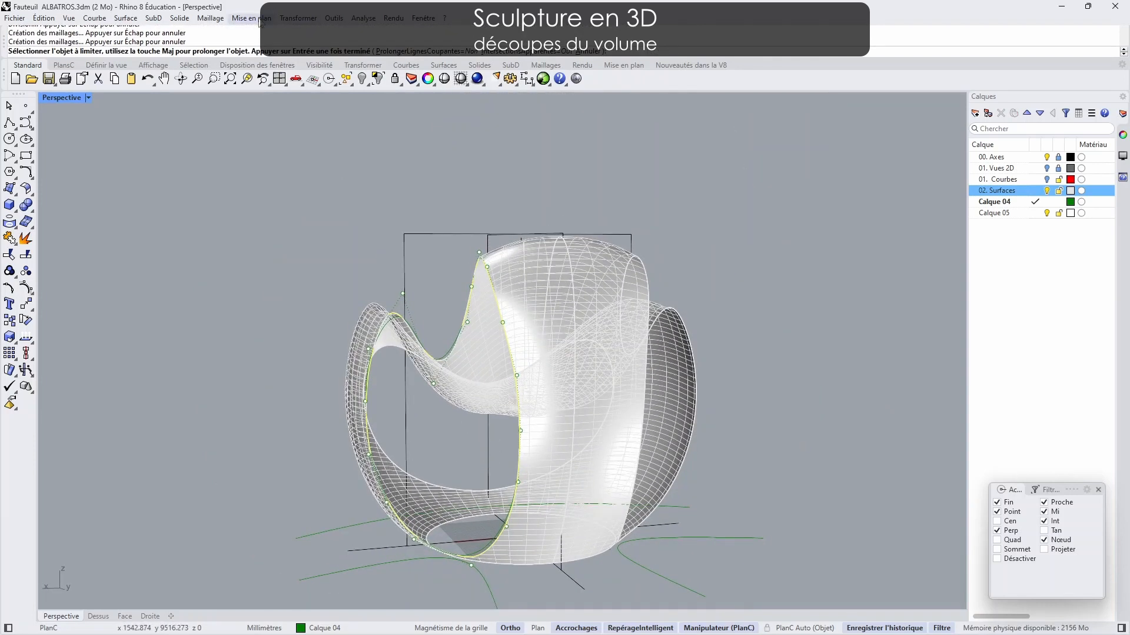
- Mirror a copy of the pulled curve to the other side of the chair, using a plane from origin 0 along Y
left_click(298, 17)
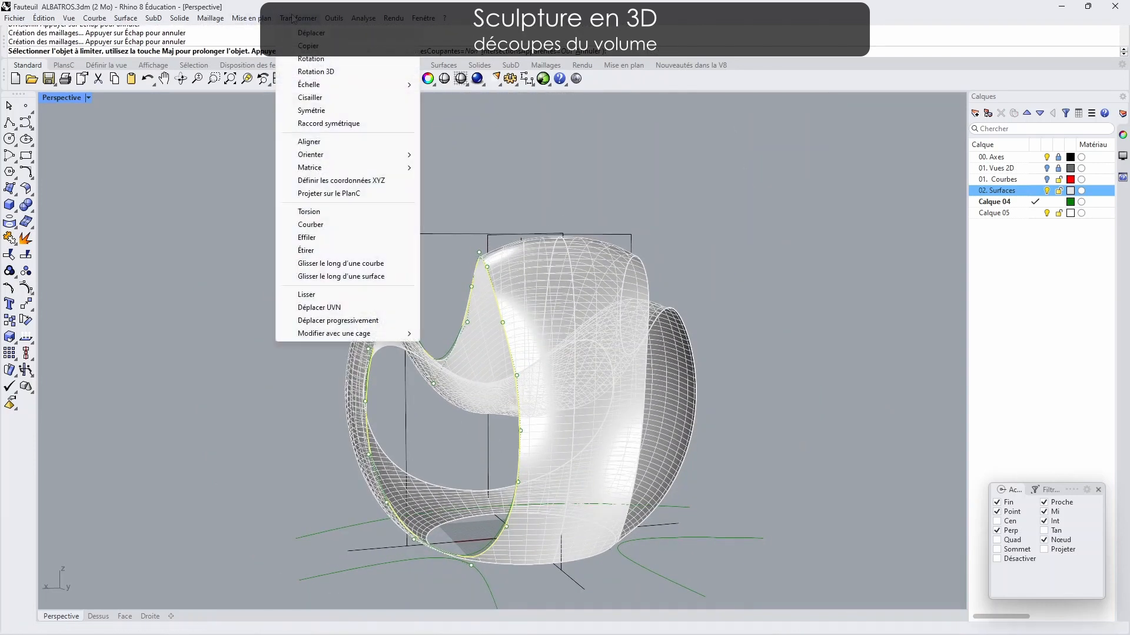
left_click(311, 110)
type("0")
key("Return")
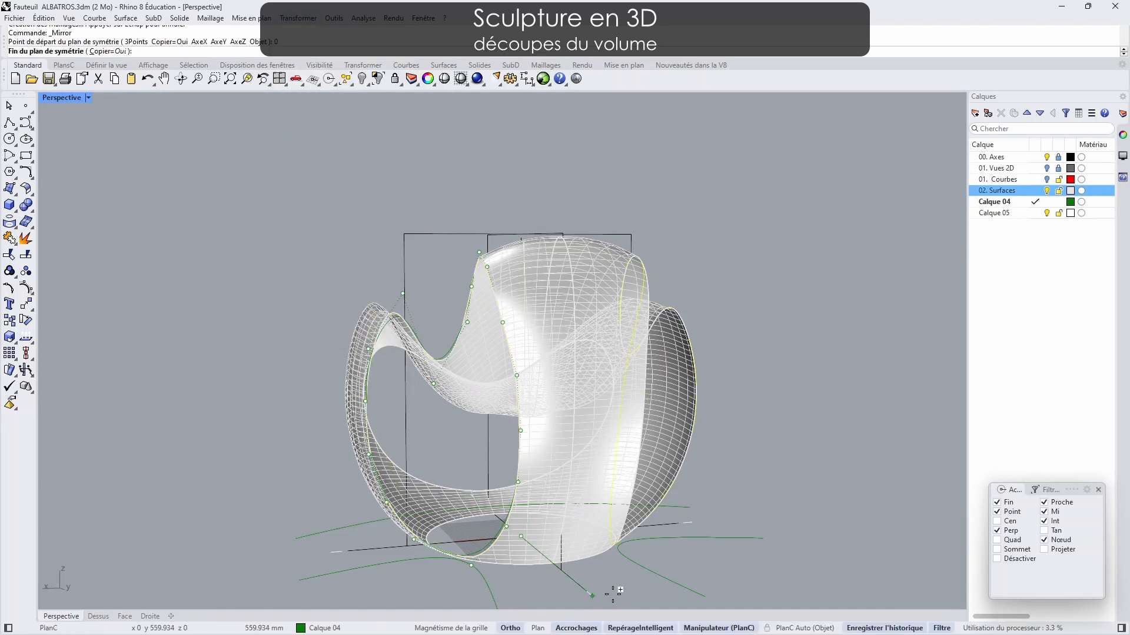
left_click(591, 595)
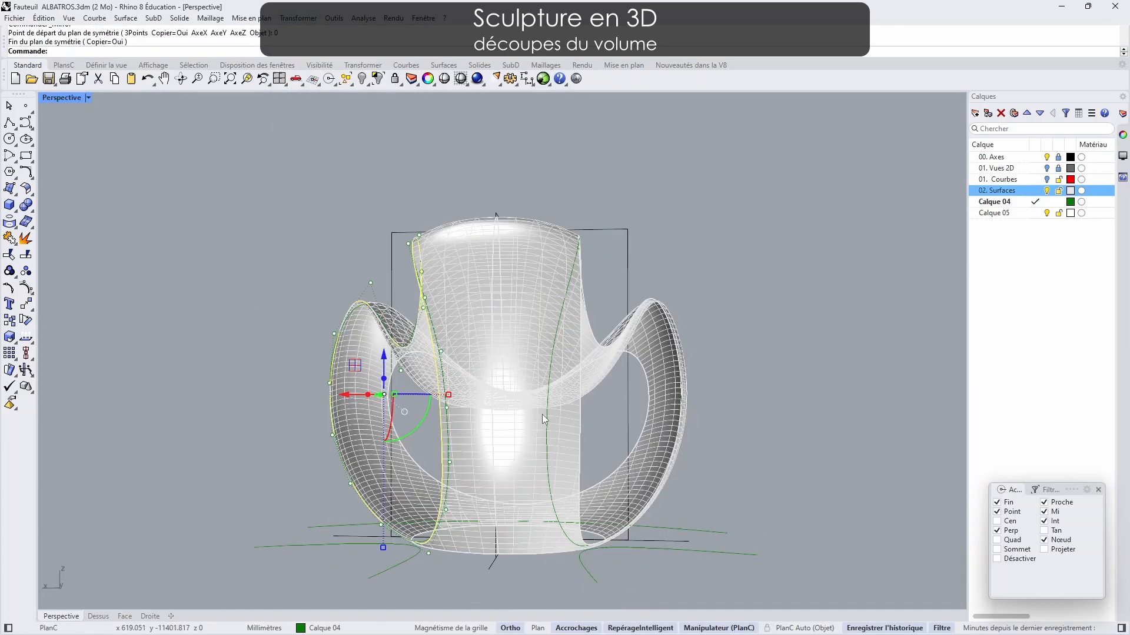
- Trim the opposite side of the armchair surface with the mirrored curve
key("ctrl+t")
left_click(546, 415)
key("Return")
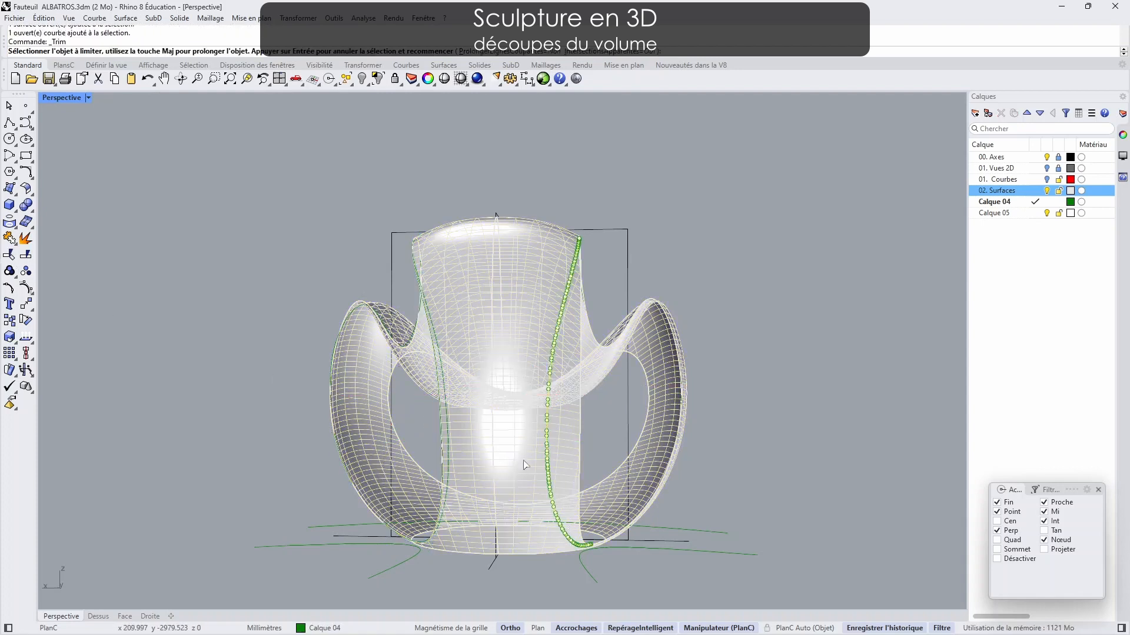
left_click(568, 450)
right_click_drag(566, 449, 716, 489)
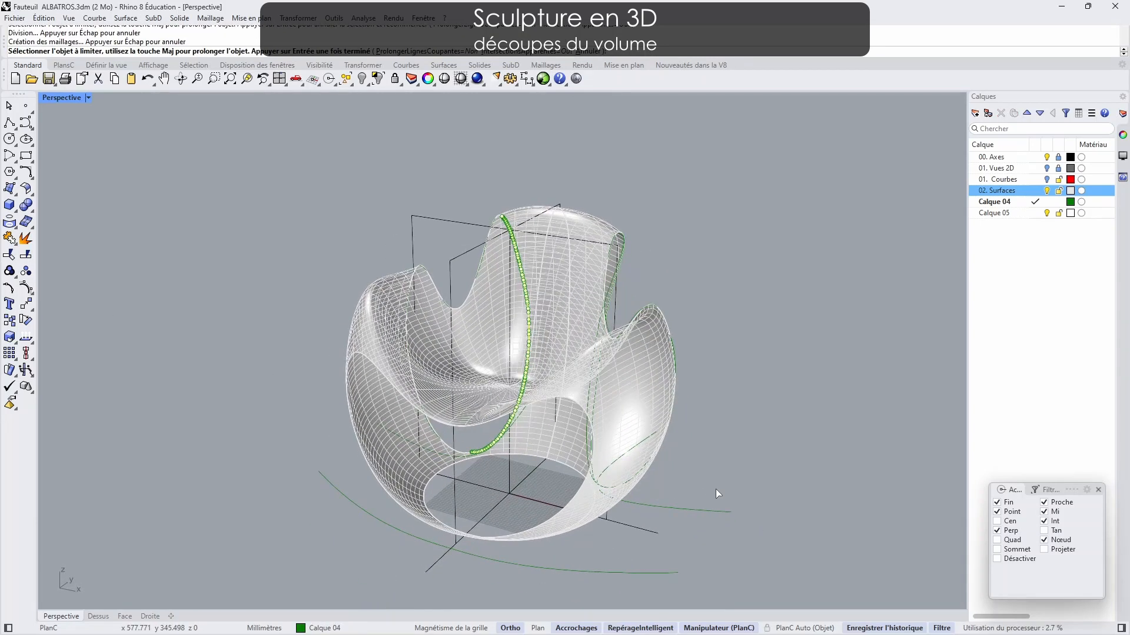
- Make 02. Surfaces the current layer and hide Calque 04
left_click(1035, 191)
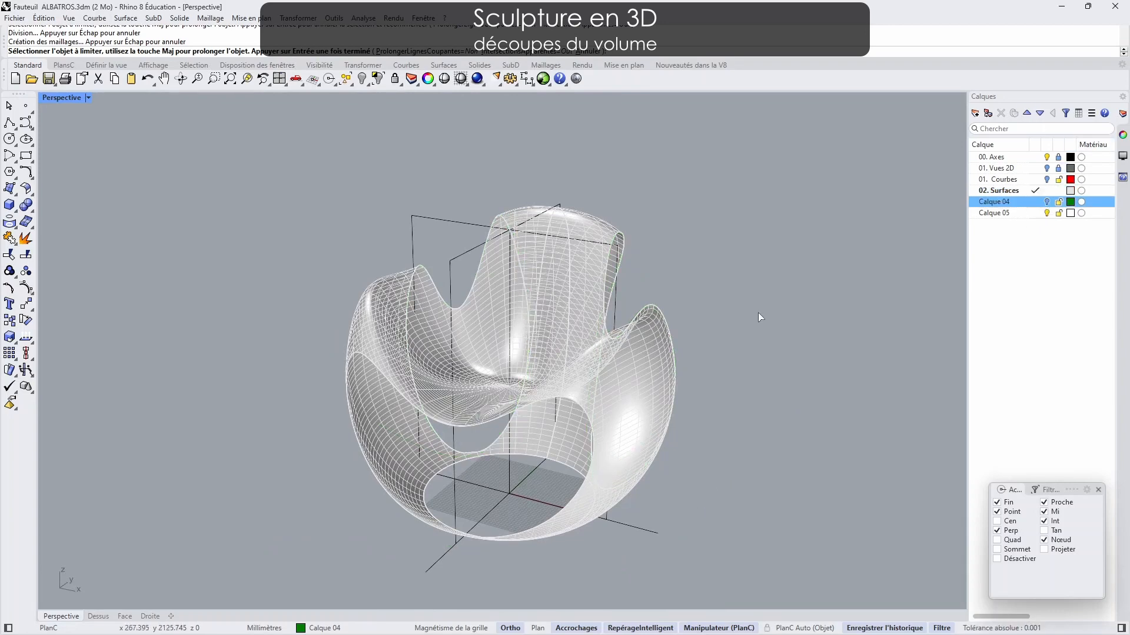
right_click_drag(758, 314, 621, 421)
scroll(736, 343, "down", 5)
scroll(608, 395, "up", 8)
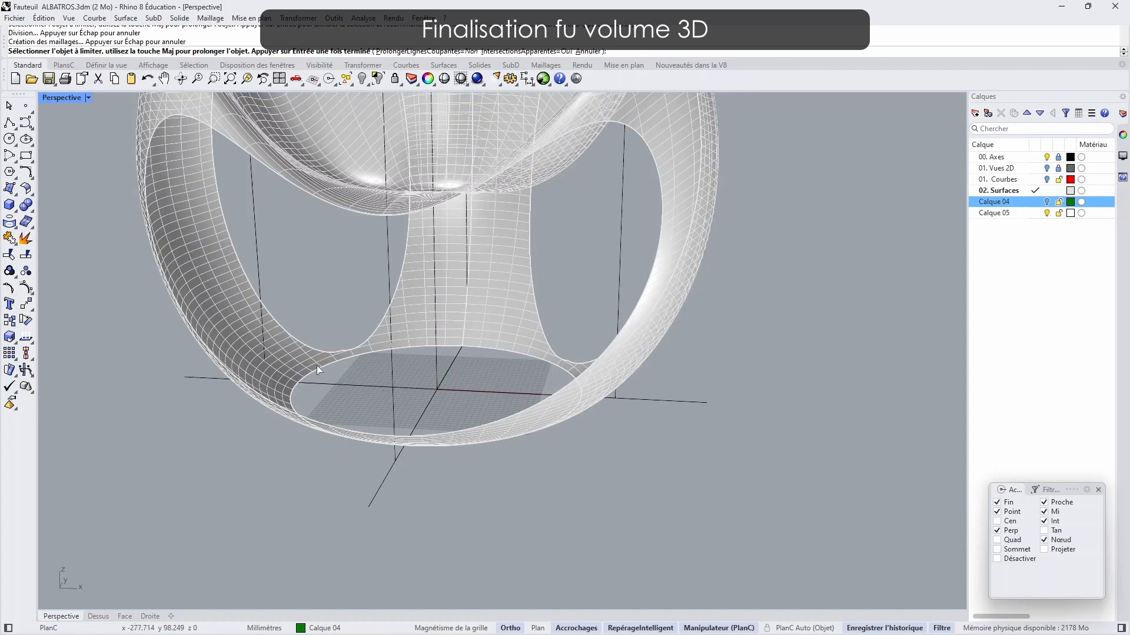
- Close the round opening at the chair's base with a planar surface built from its bottom edge
left_click(11, 189)
left_click(27, 212)
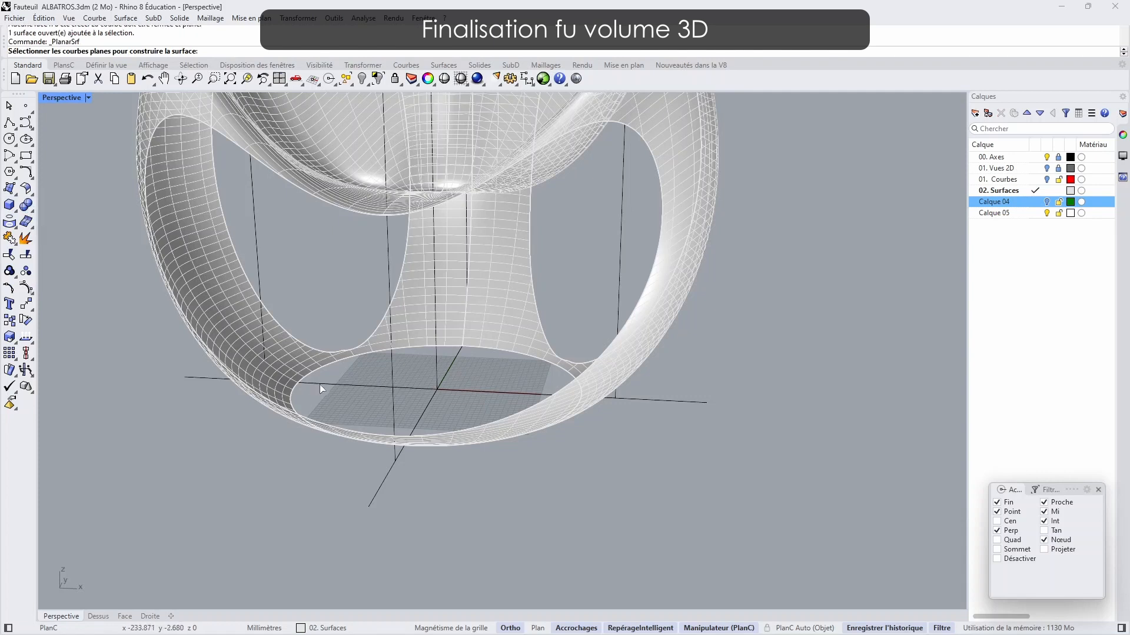
left_click(311, 378)
key("Return")
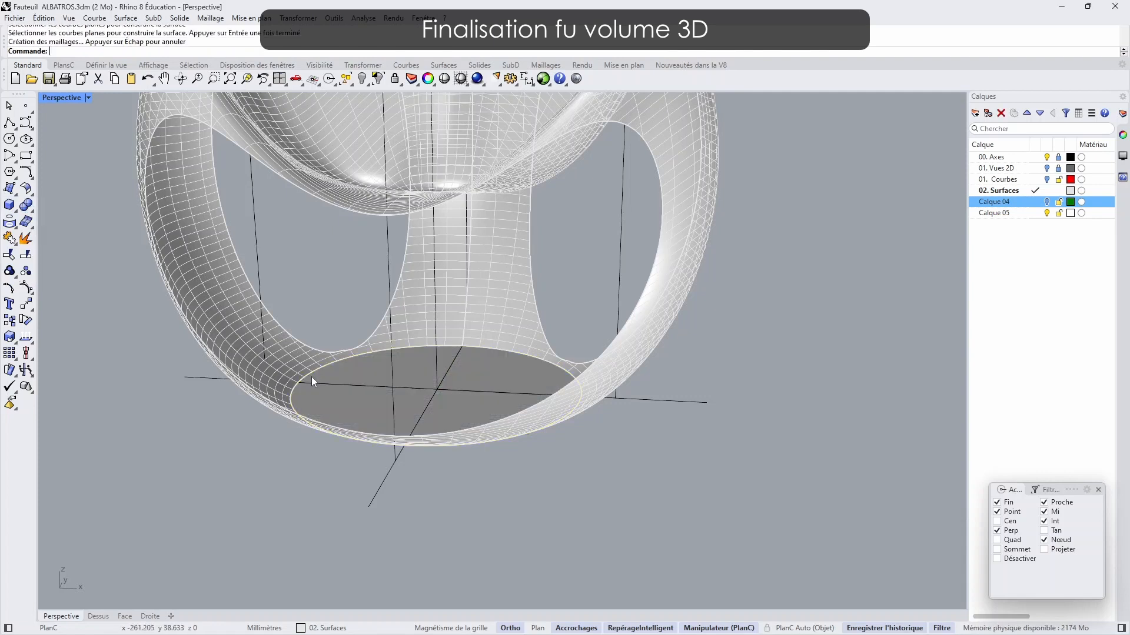
right_click_drag(440, 334, 411, 356)
right_click_drag(358, 480, 333, 471)
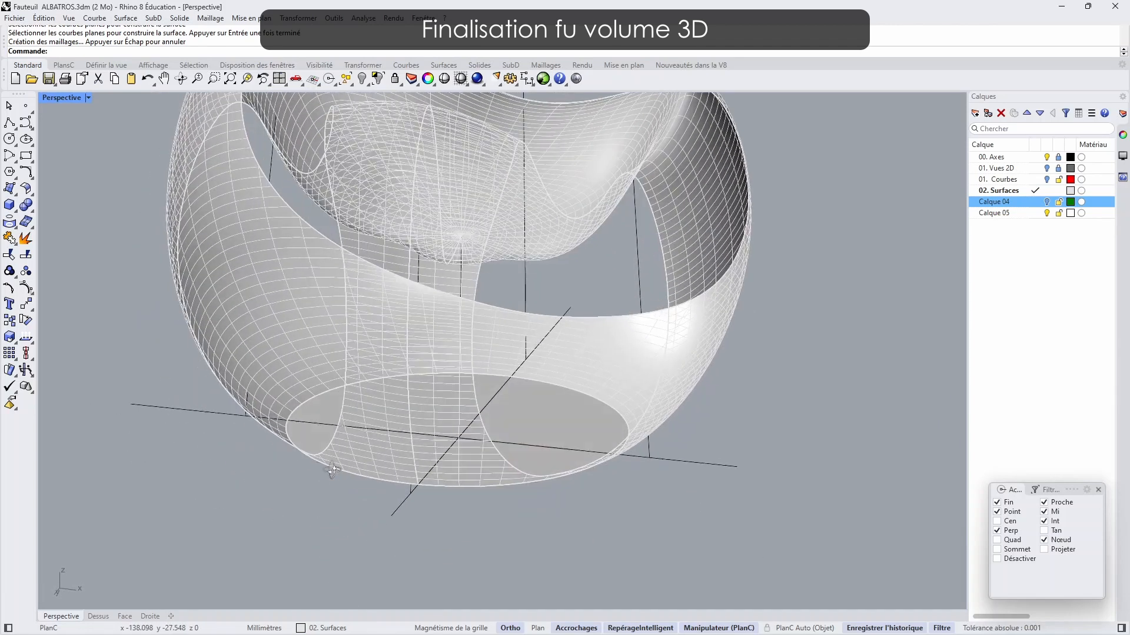
- Fillet the joint between the armchair shell and its planar base with a 30 mm radius arc, trimming and extending the surfaces
key("Tab")
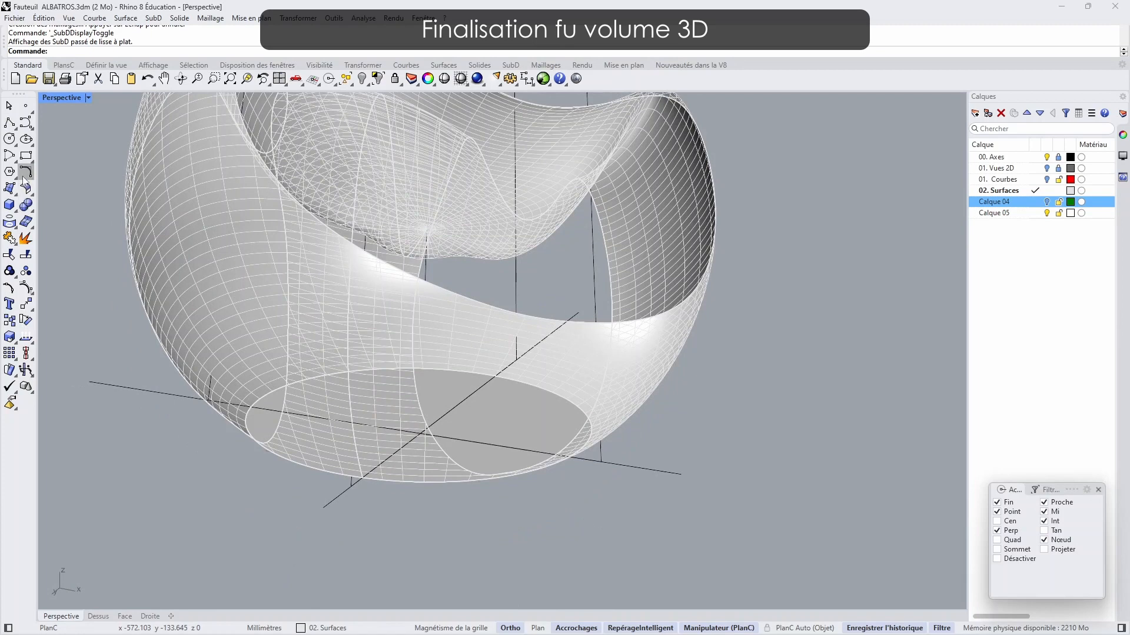
left_click(26, 222)
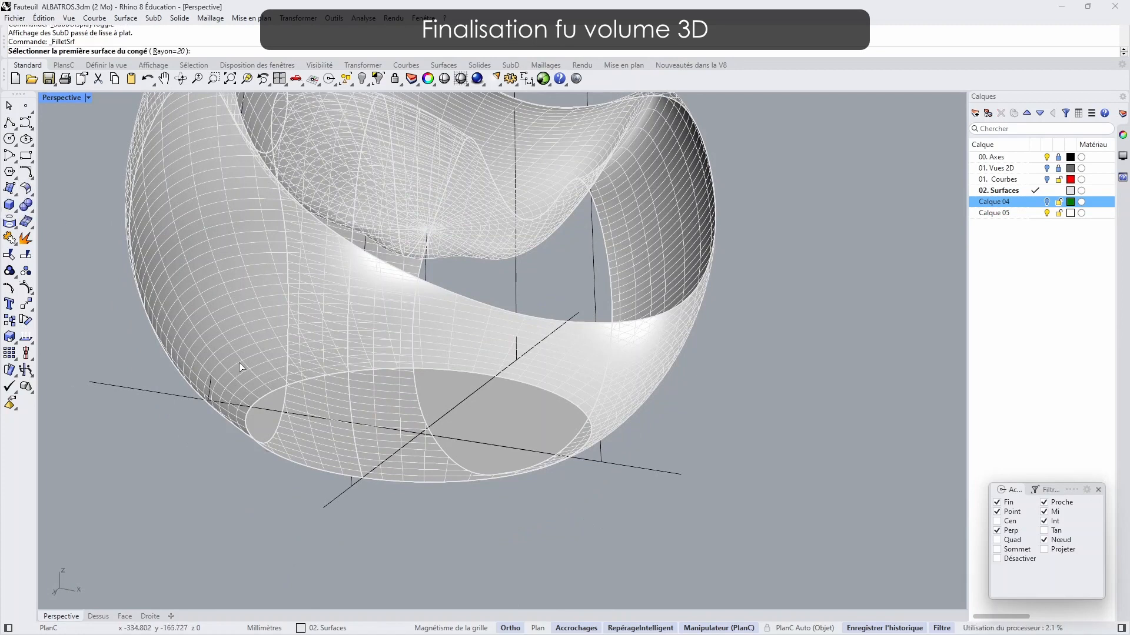
type("30")
key("Return")
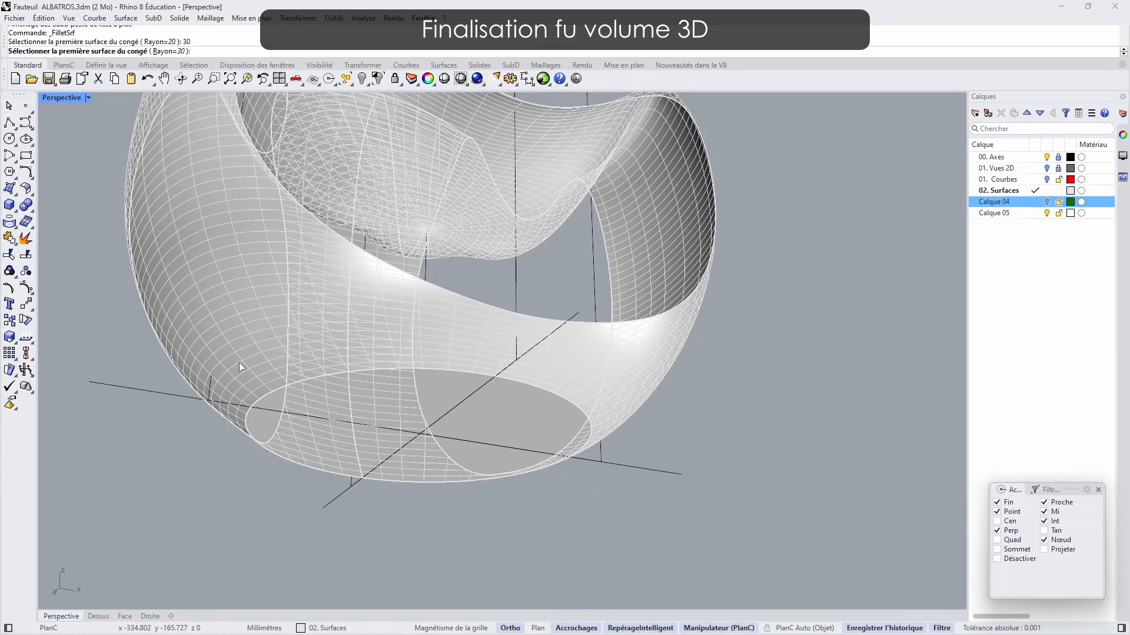
left_click(527, 404)
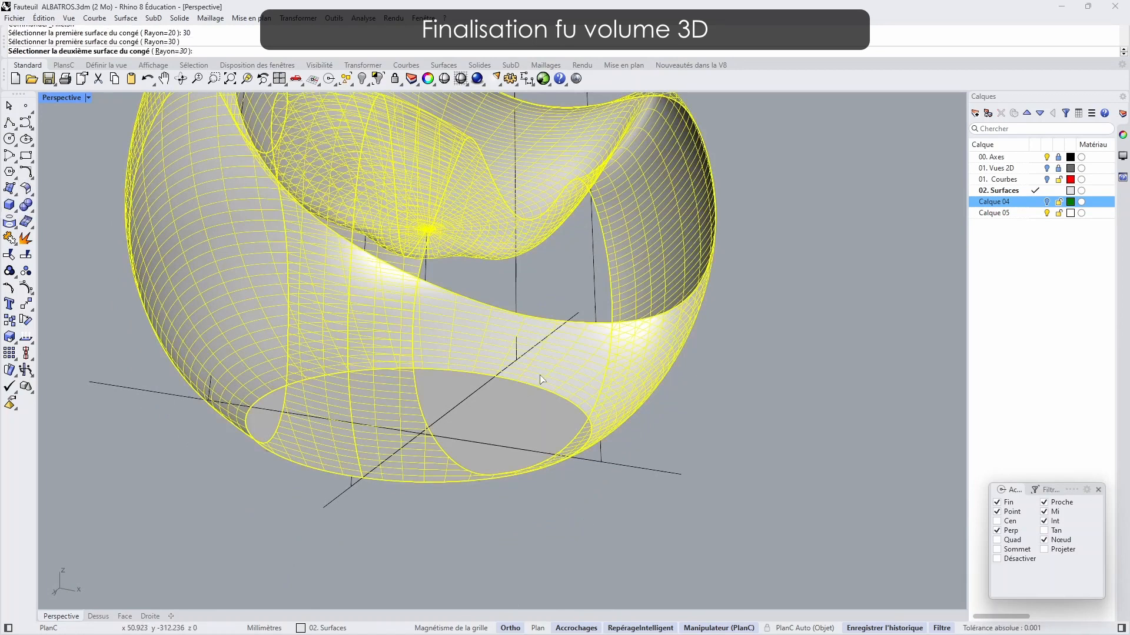
left_click(577, 453)
right_click_drag(534, 465, 464, 319)
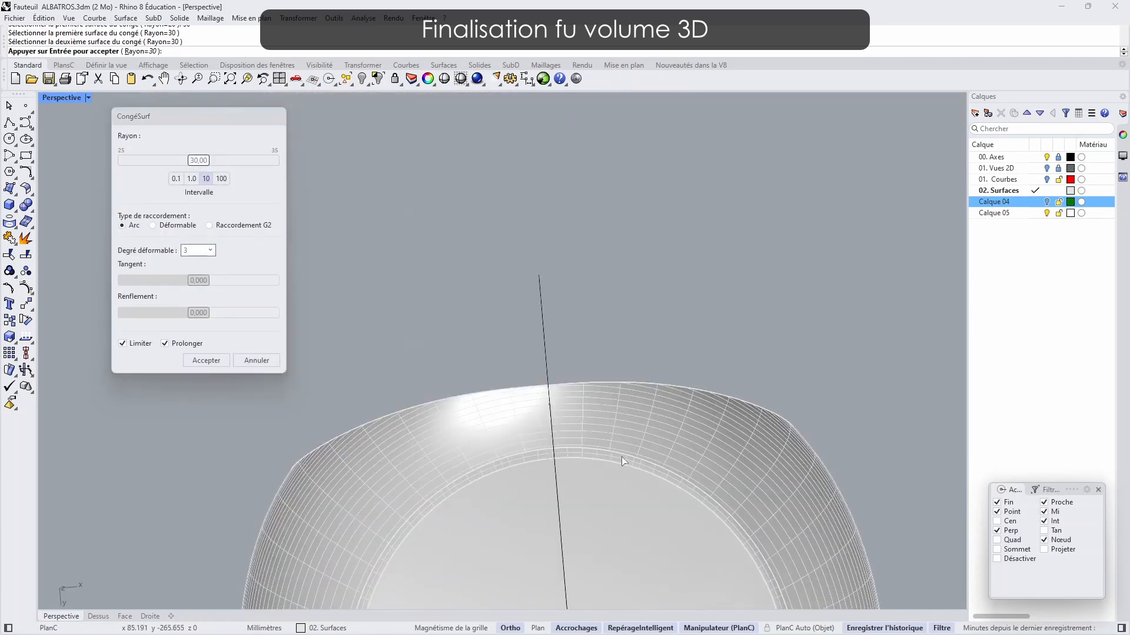
right_click_drag(624, 461, 617, 15, "shift")
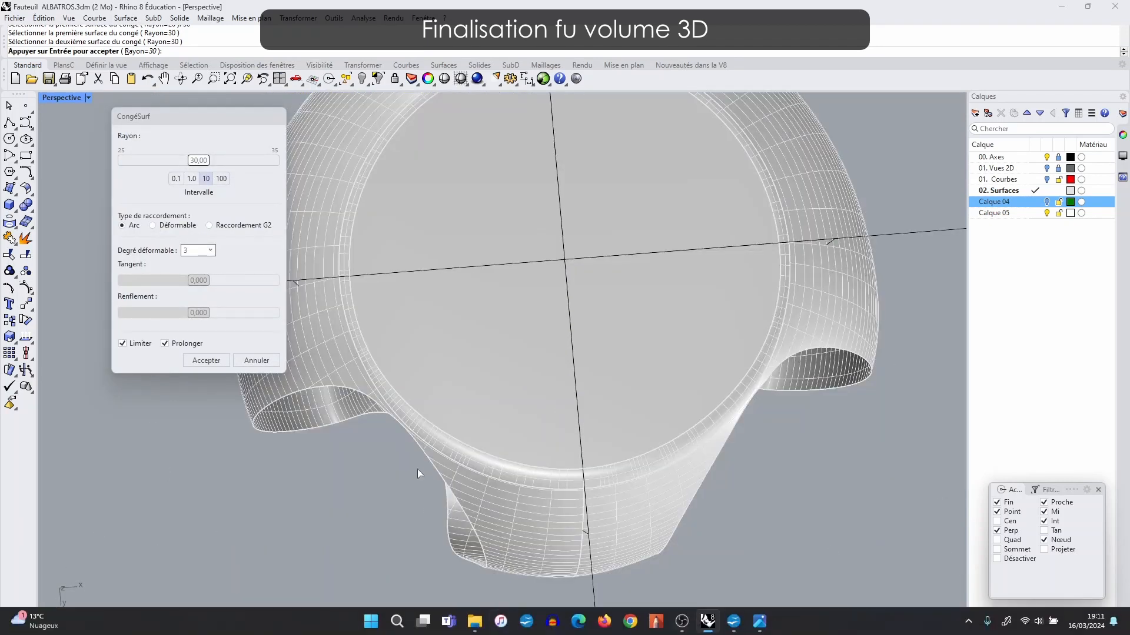
scroll(418, 473, "up", 5)
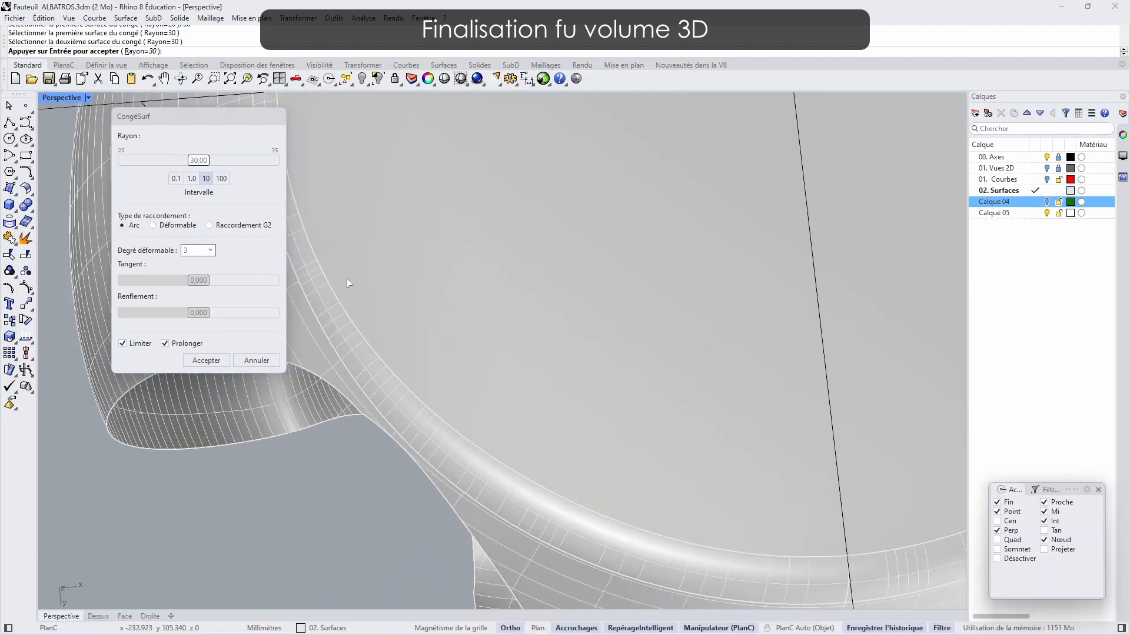
left_click(219, 359)
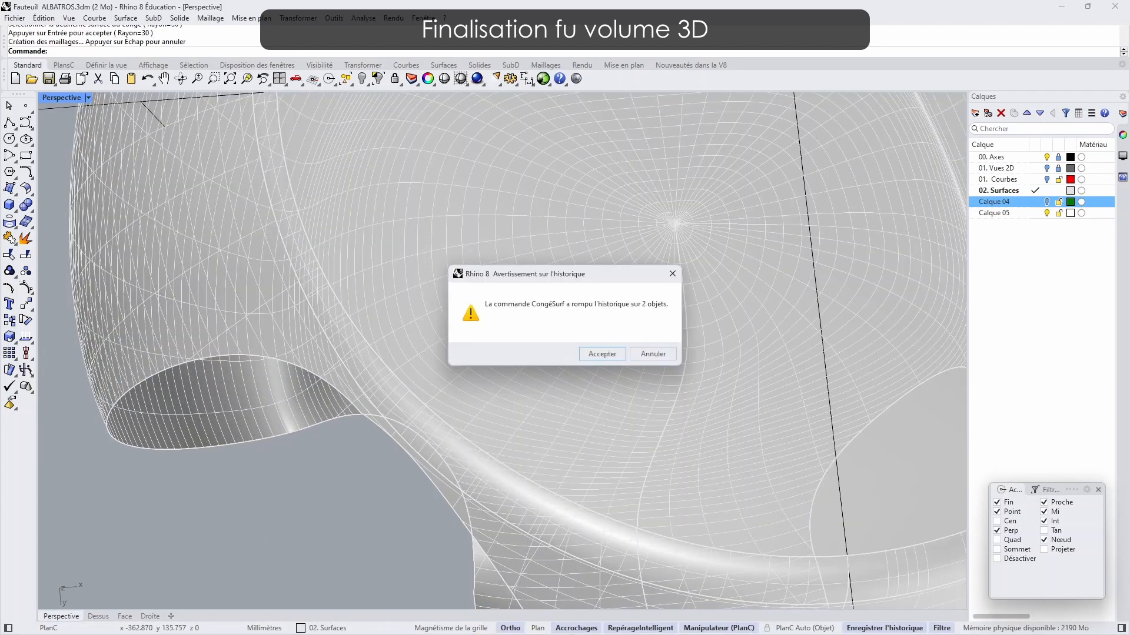
left_click(604, 358)
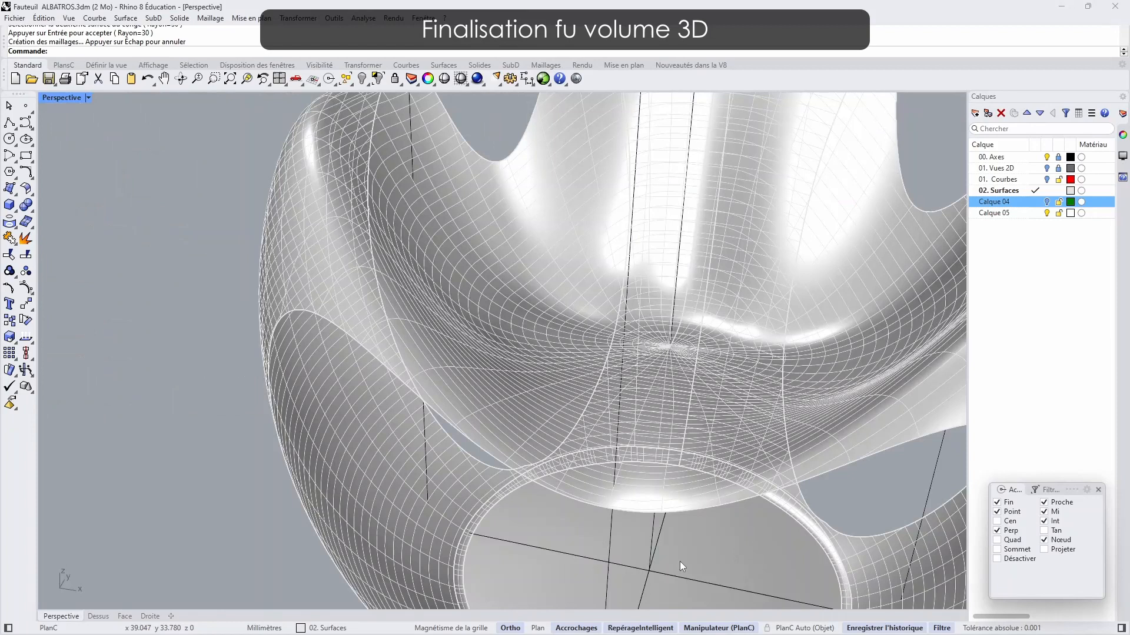
- Join the armchair shell, the base fillet and the planar base into one polysurface
right_click_drag(662, 470, 552, 259)
left_click(277, 323)
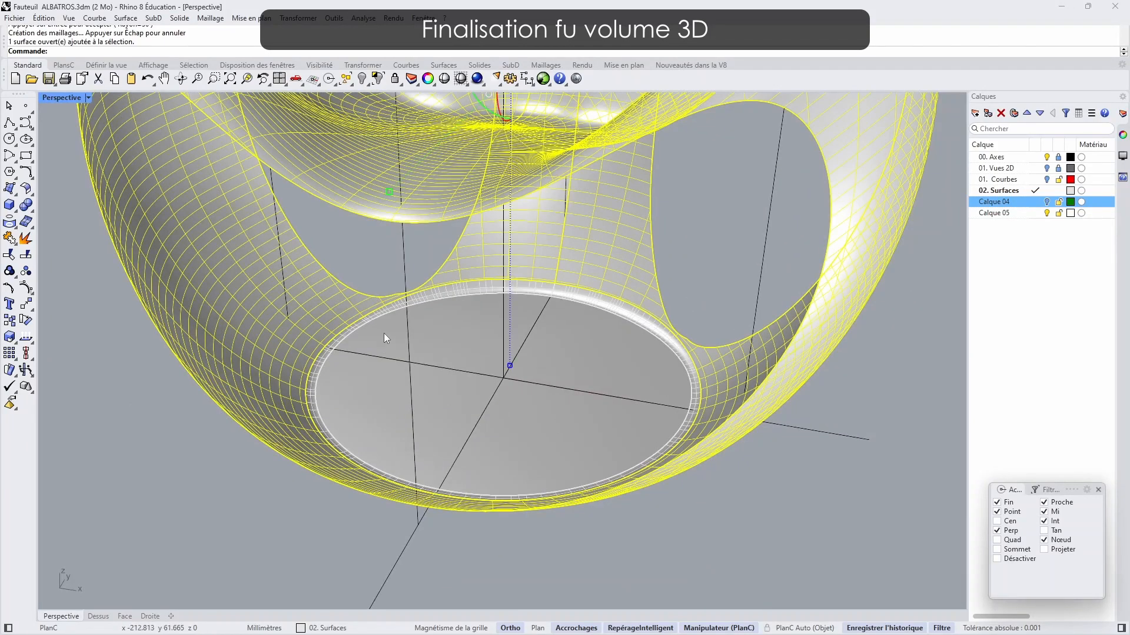
scroll(747, 485, "down", 5)
left_click_drag(855, 137, 400, 517)
left_click(8, 253)
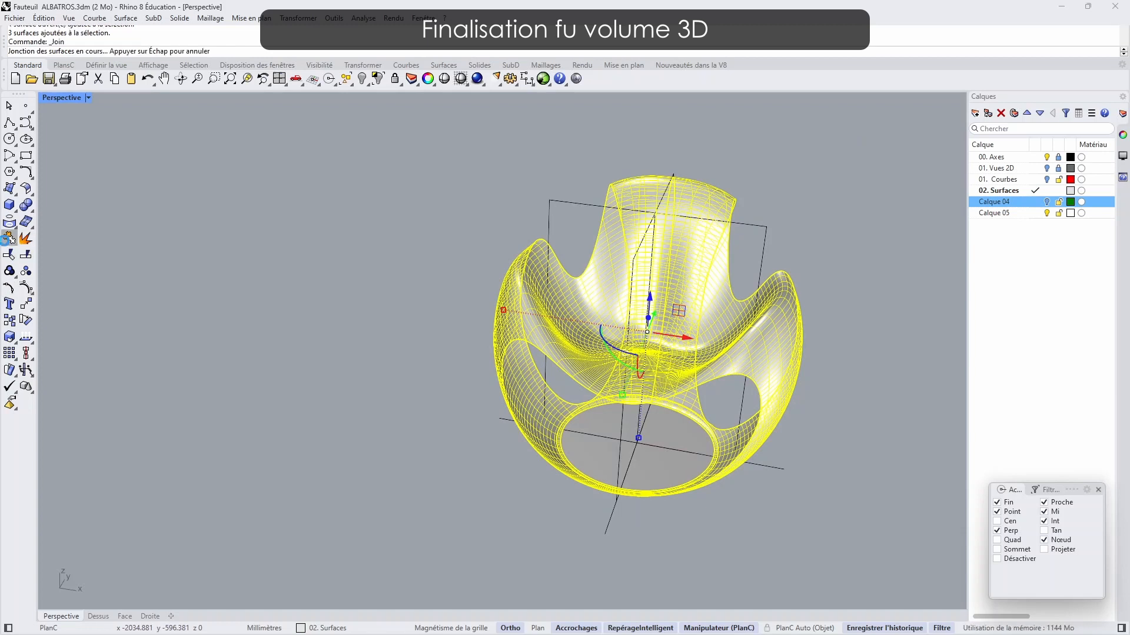
- Offset the joined shell 15 mm inward as a non-solid surface, with all offset directions flipped
key("ctrl+z")
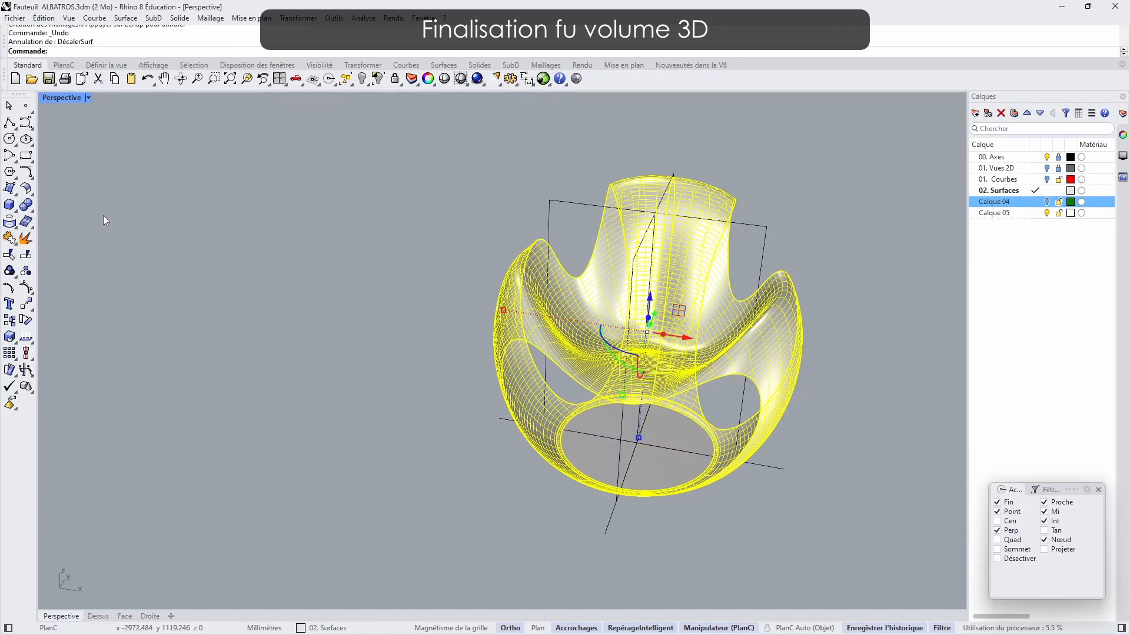
left_click(26, 191)
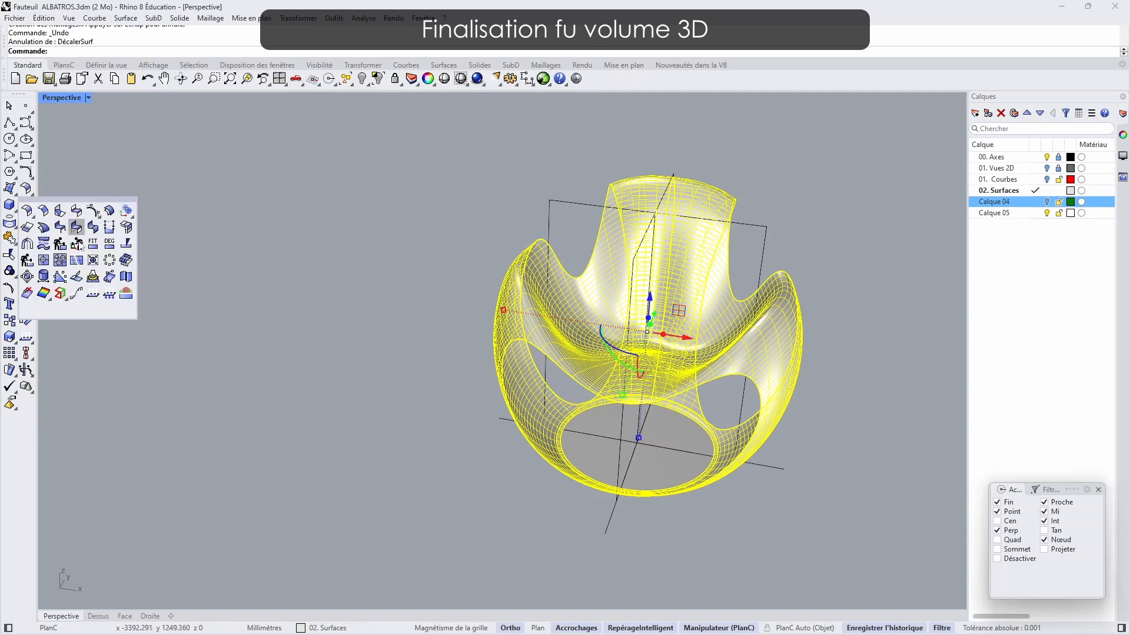
left_click(110, 211)
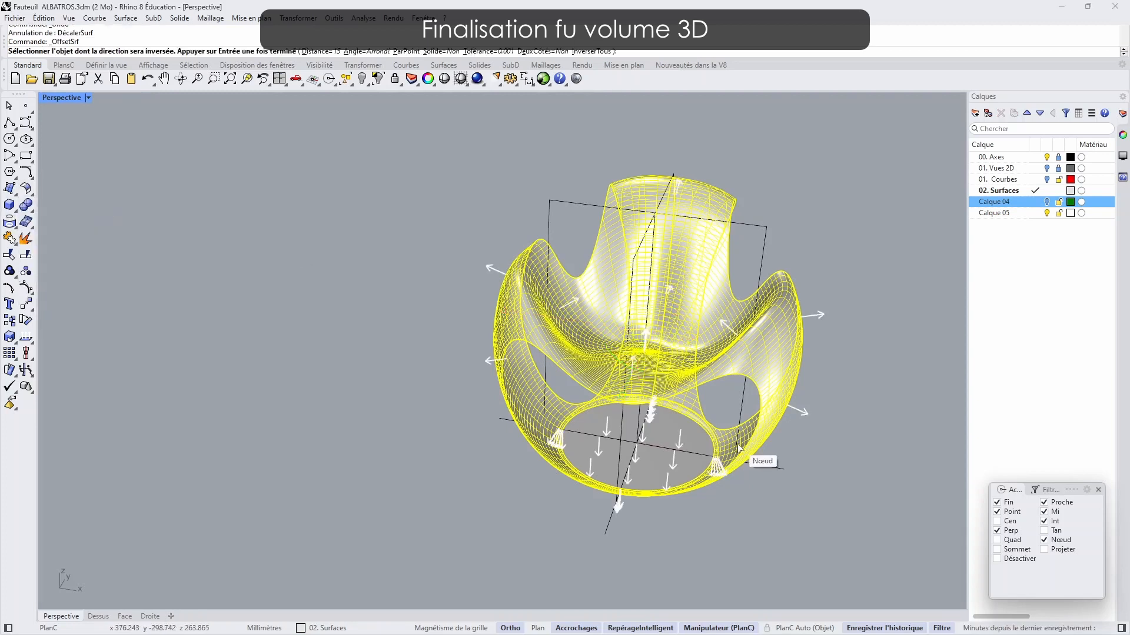
right_click_drag(756, 461, 796, 487)
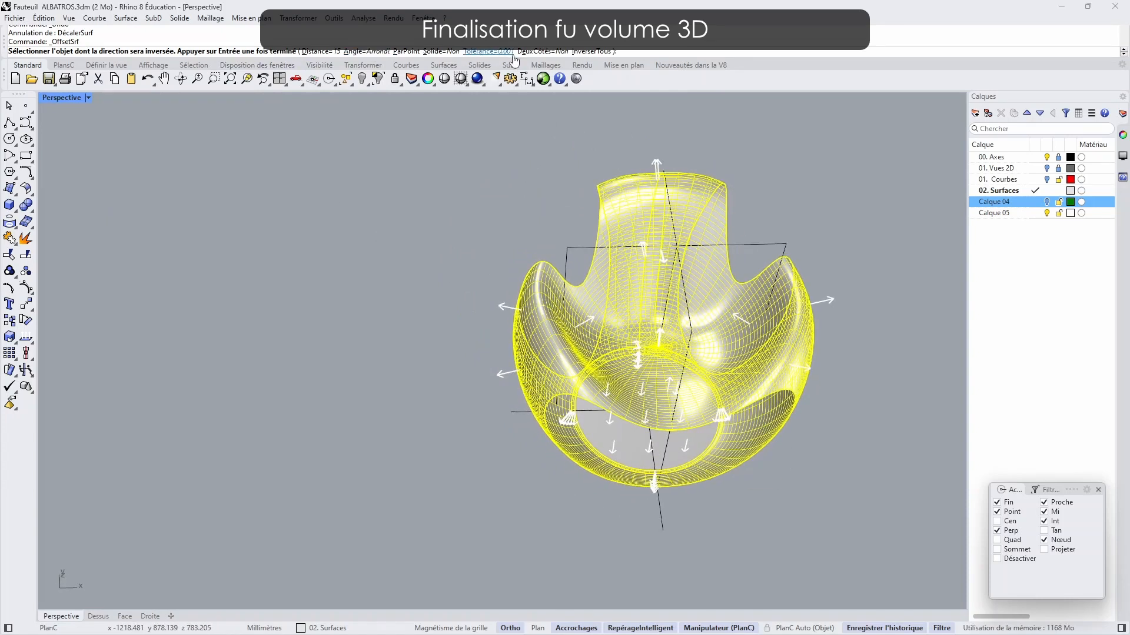
left_click(603, 53)
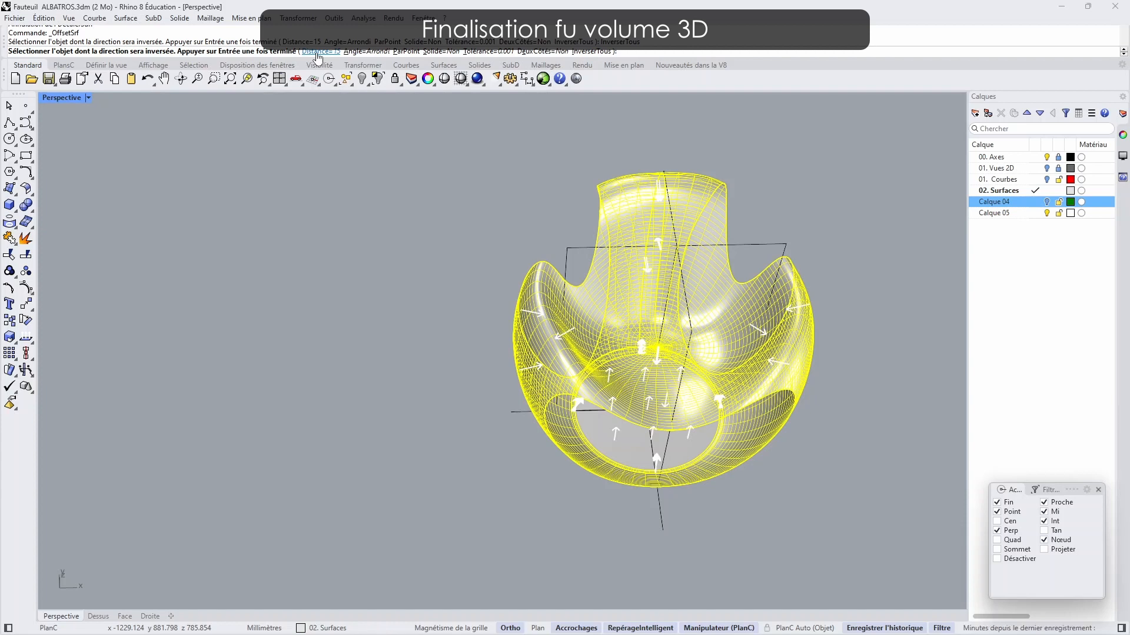
key("Return")
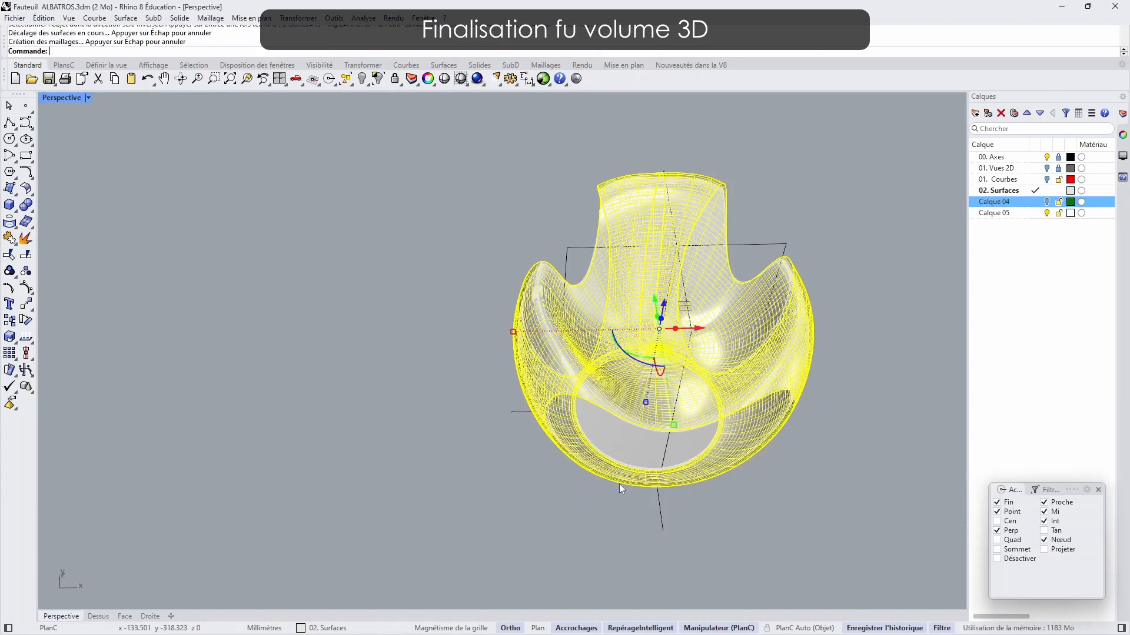
scroll(459, 355, "up", 8)
left_click(678, 351)
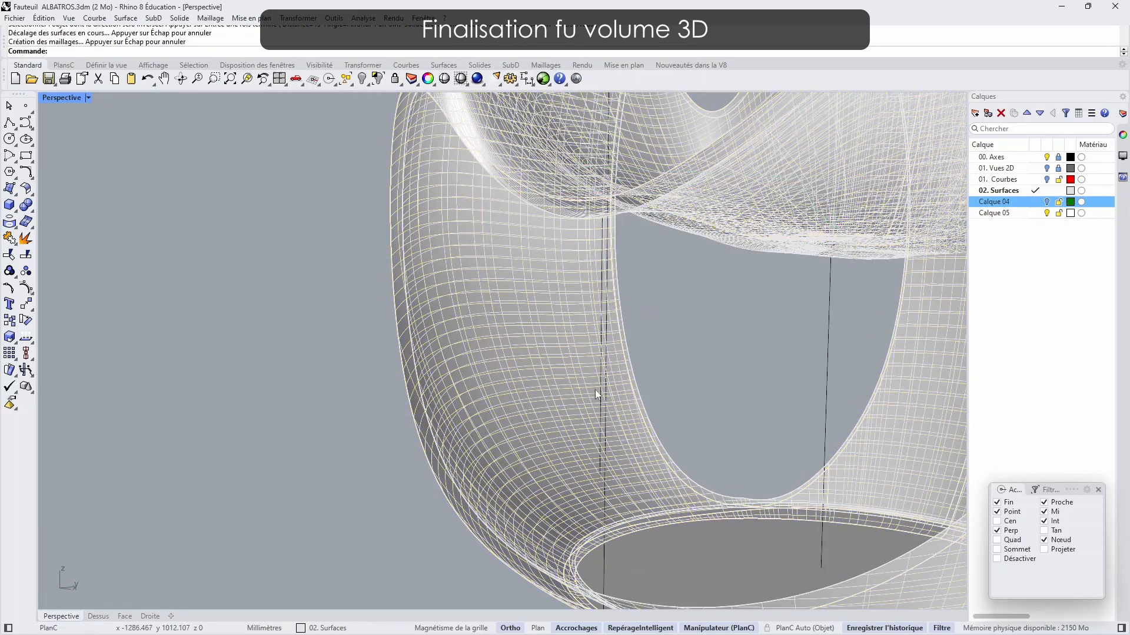
- Set up a surface blend between the outer and inner shell edges around the large front opening
right_click_drag(594, 389, 492, 348)
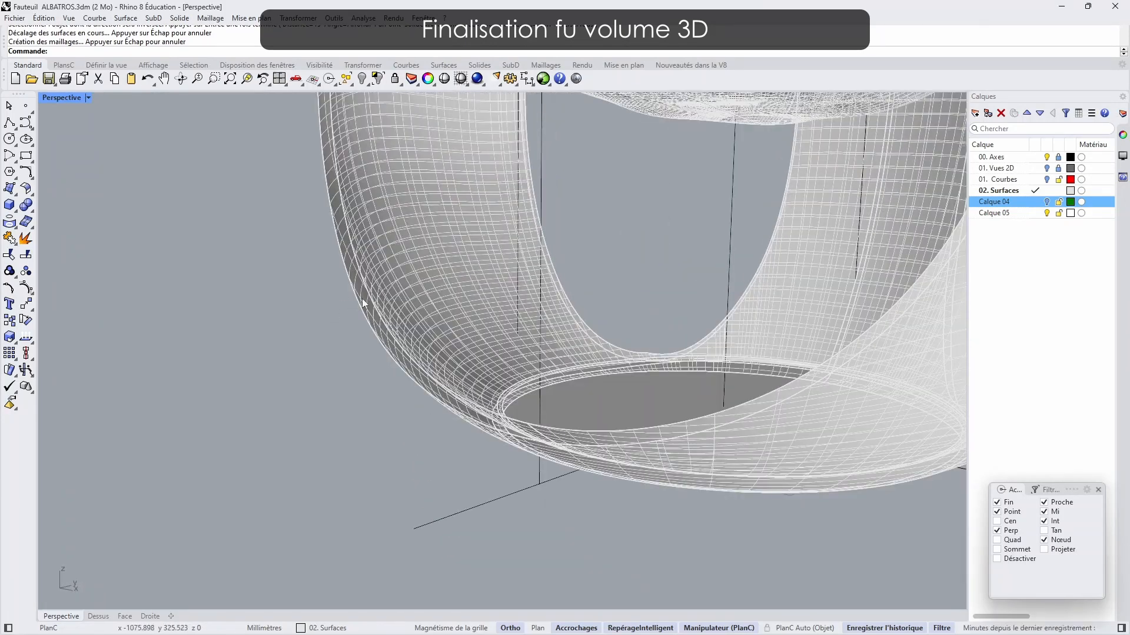
scroll(538, 302, "down", 3)
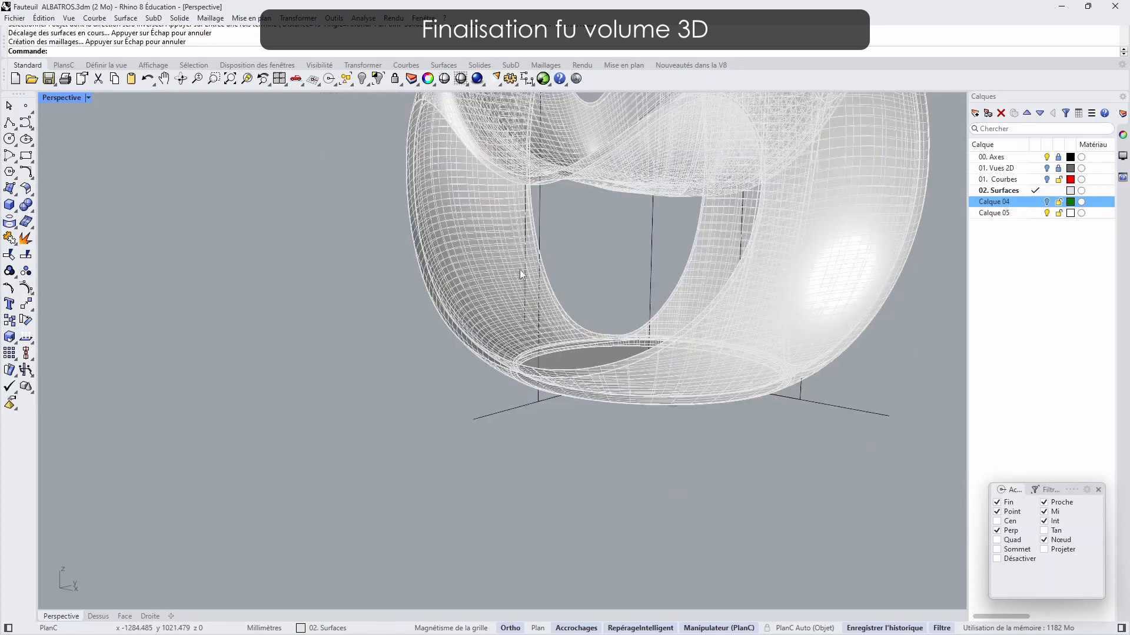
scroll(520, 274, "up", 5)
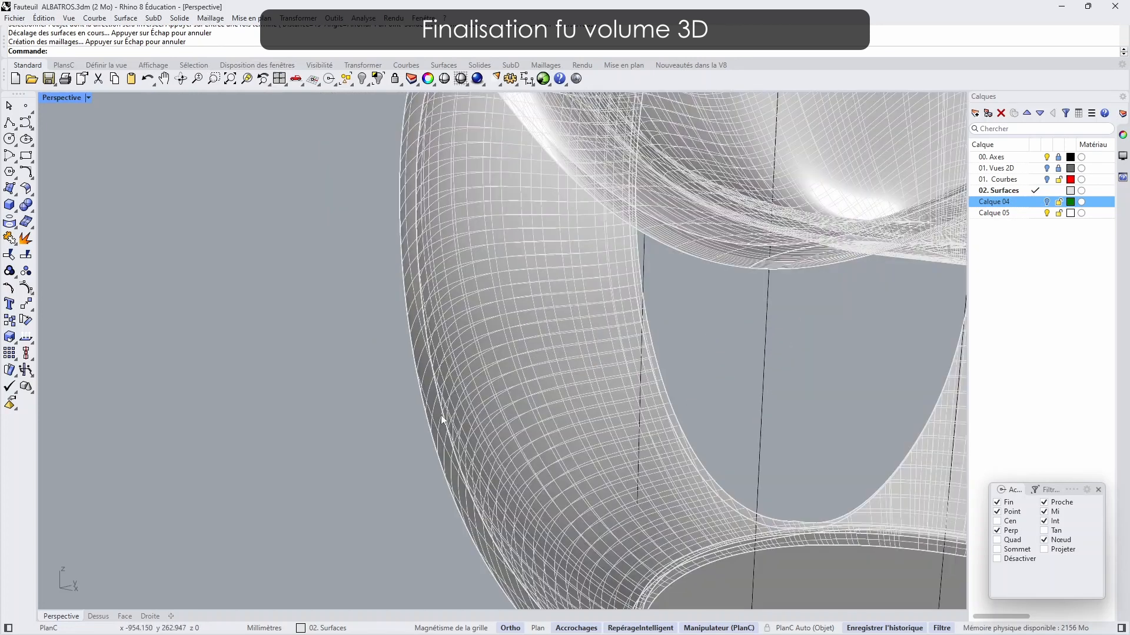
right_click_drag(442, 420, 357, 360)
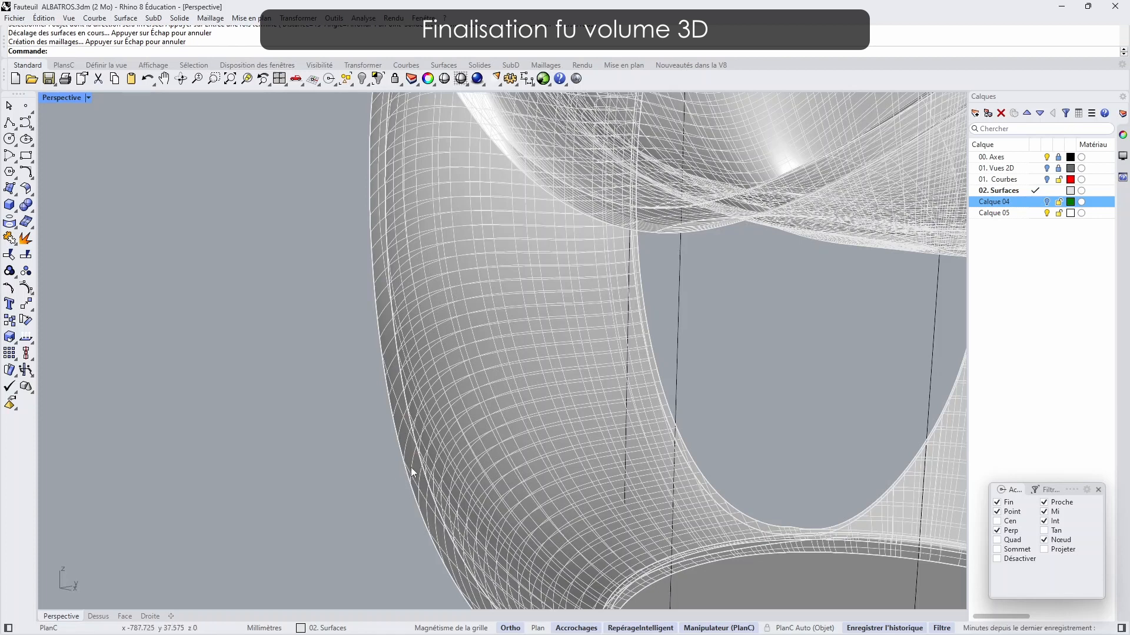
right_click_drag(412, 472, 359, 318, "shift")
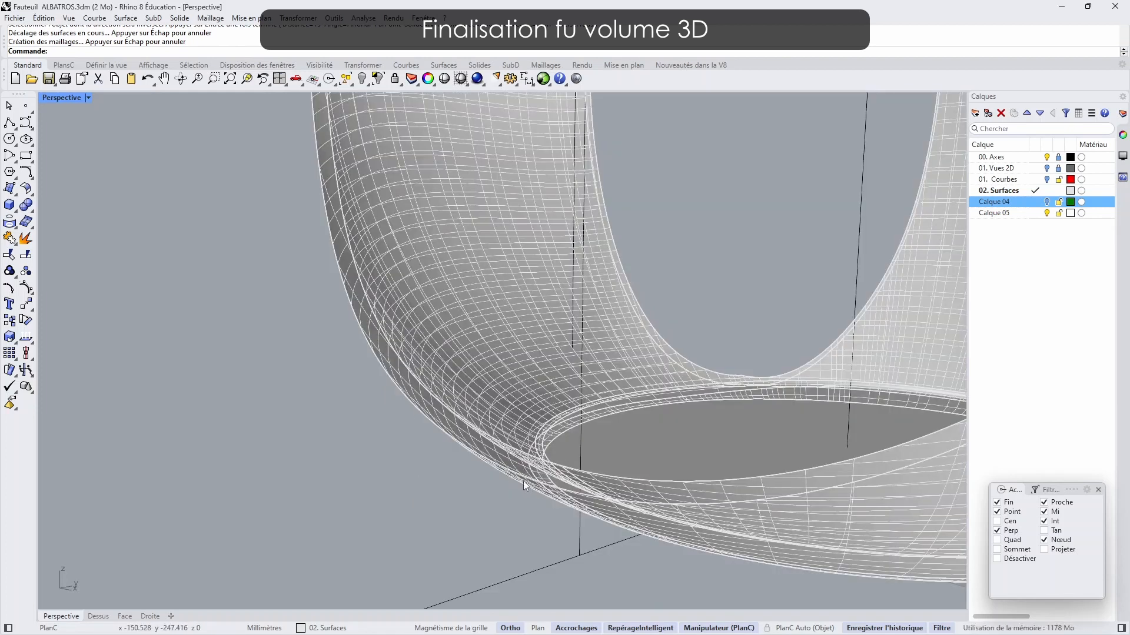
left_click(10, 205)
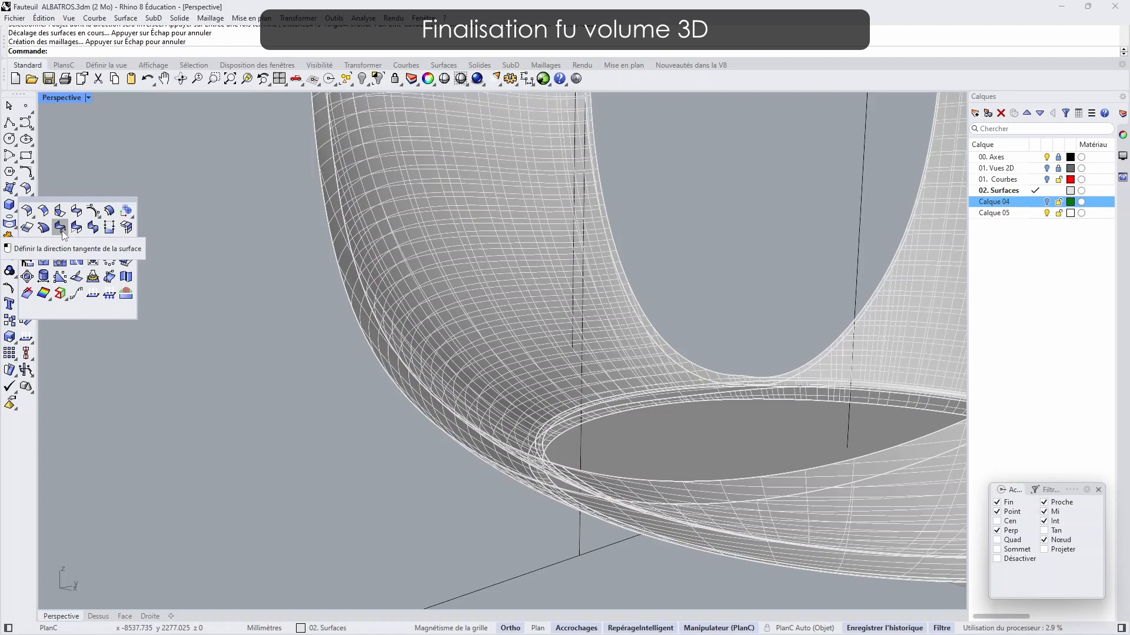
left_click(76, 212)
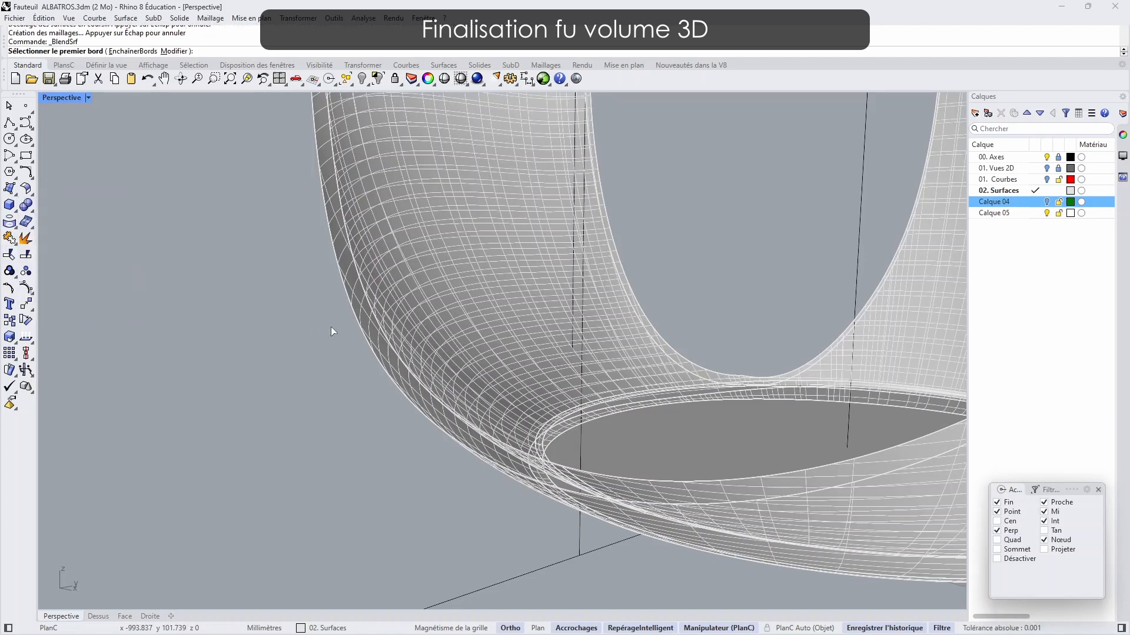
left_click(397, 392)
left_click(447, 412)
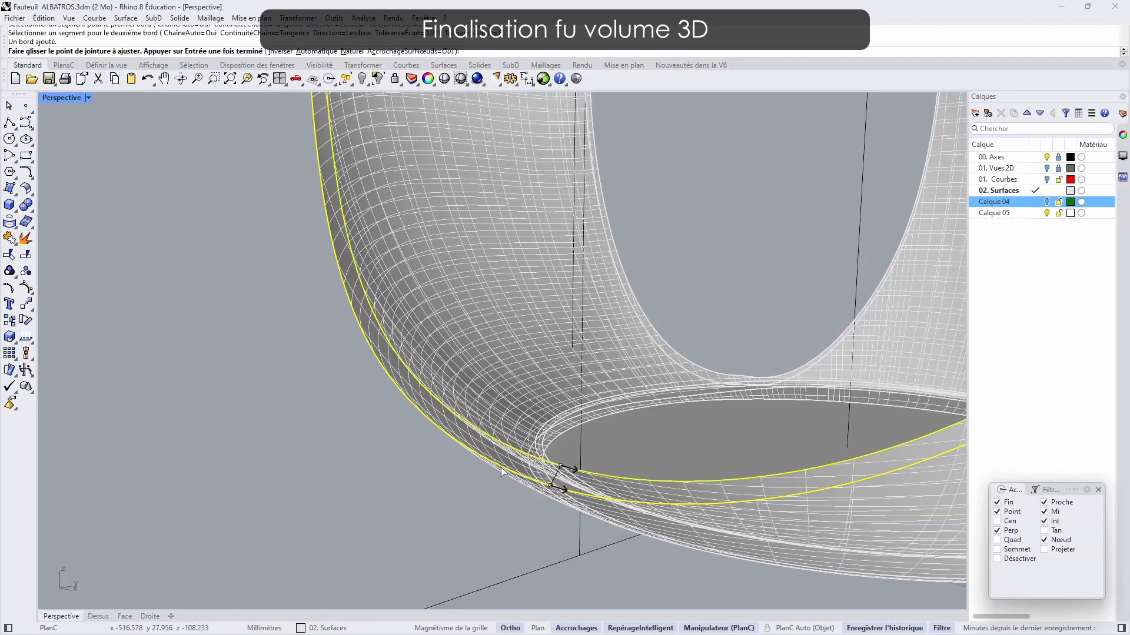
scroll(576, 500, "down", 10)
mouse_move(552, 519)
right_mouse_down()
mouse_move(573, 508)
mouse_move(551, 513)
right_mouse_up()
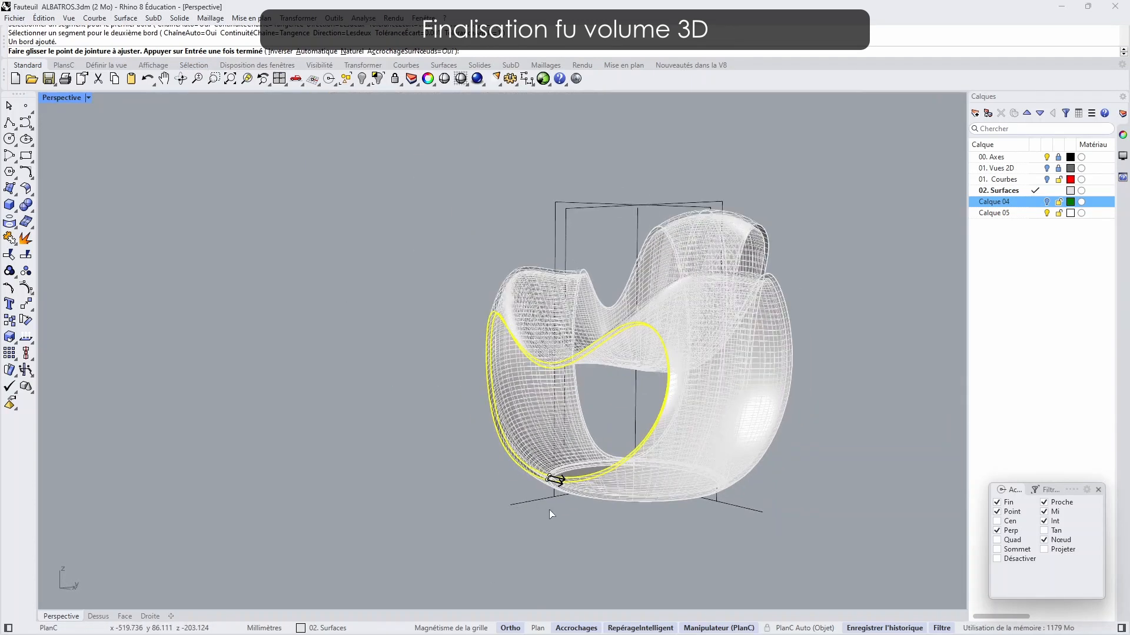
right_click(547, 516)
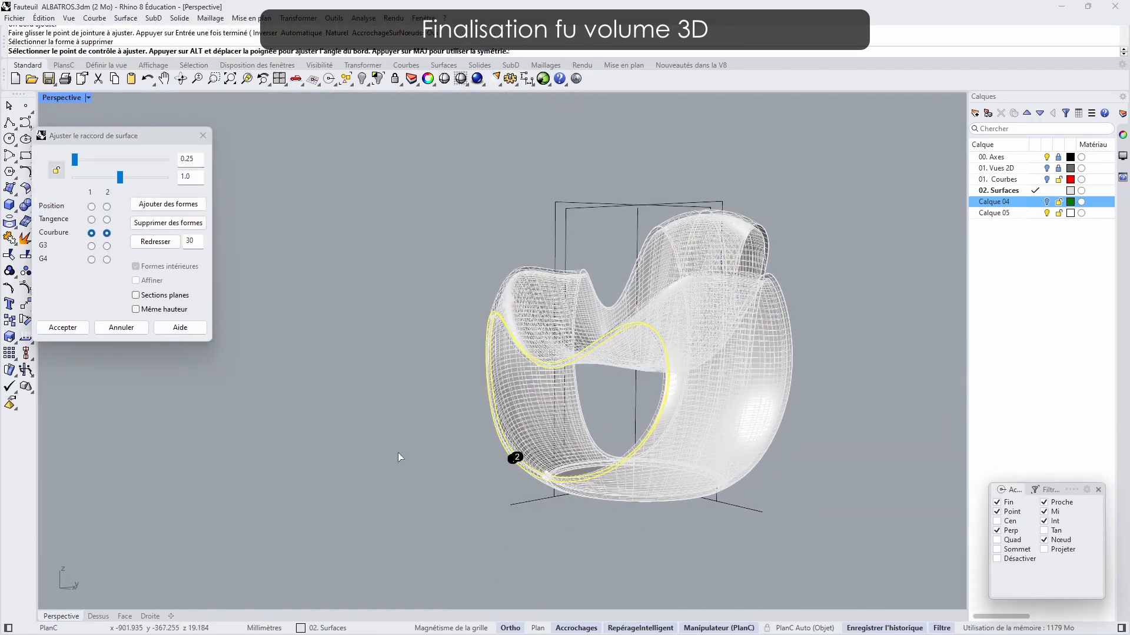
- Create the front opening's blend with curvature continuity on both edges and a first bulge factor of 0.448
scroll(436, 453, "up", 5)
right_click_drag(599, 469, 560, 464)
scroll(533, 475, "up", 6)
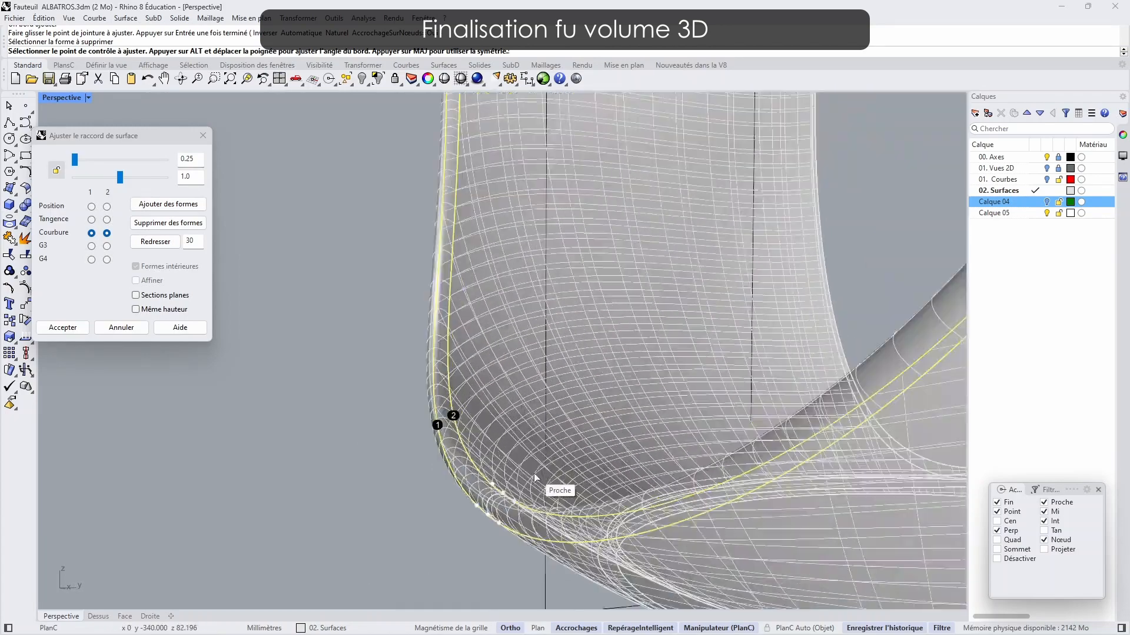
right_click_drag(526, 498, 524, 481)
scroll(523, 444, "down", 3)
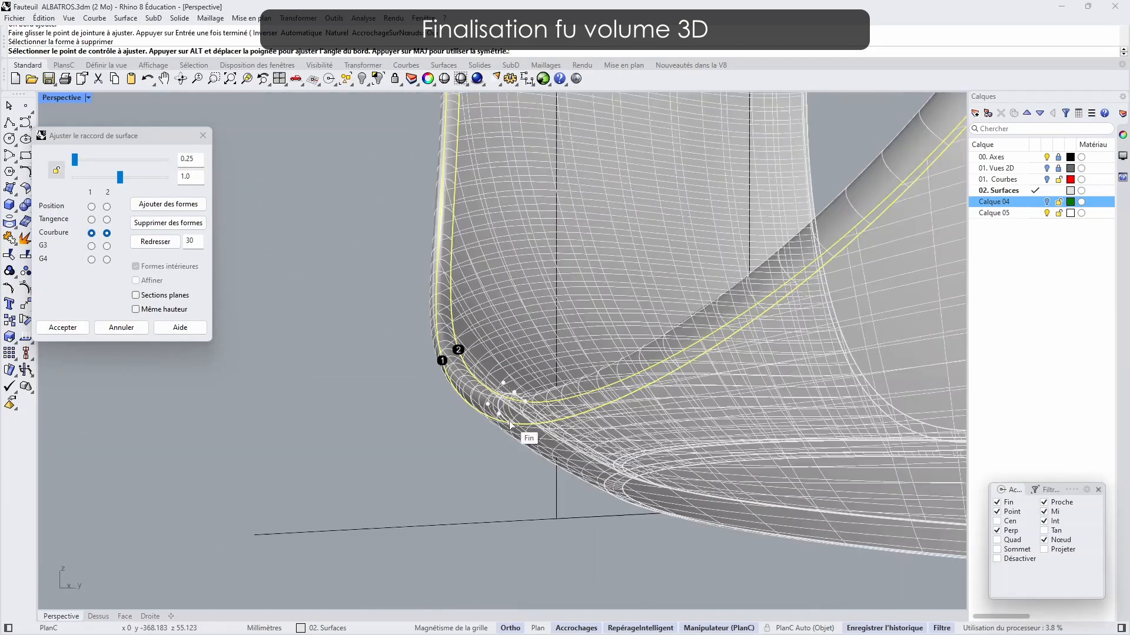
left_click_drag(75, 159, 124, 161)
right_click_drag(695, 524, 690, 467)
scroll(721, 471, "down", 6)
scroll(746, 437, "up", 6)
scroll(746, 437, "up", 2)
left_click_drag(124, 160, 92, 171)
right_click_drag(446, 318, 736, 267)
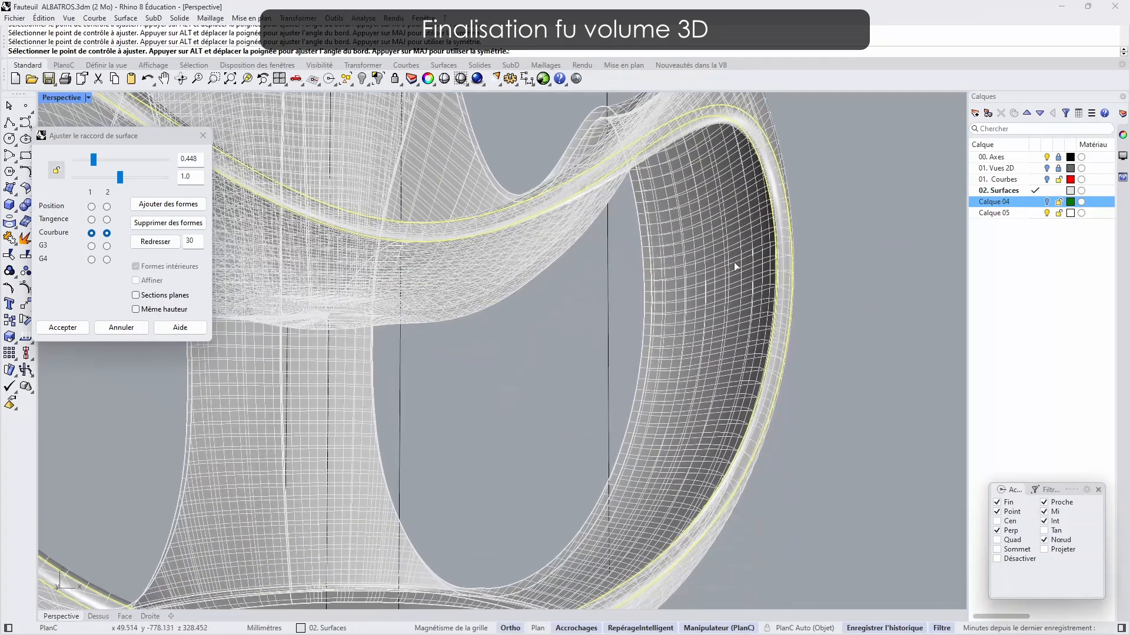
left_click(42, 327)
- Start a surface blend with the chained shell edge around one side opening as the first edge
scroll(684, 364, "down", 10)
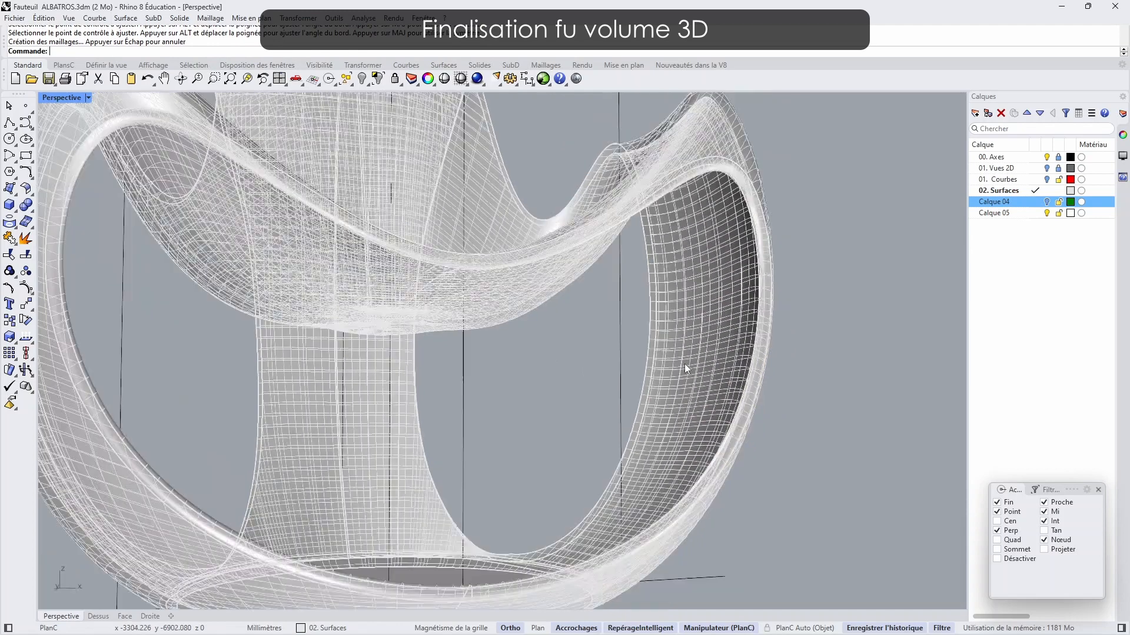
right_click_drag(369, 378, 653, 497)
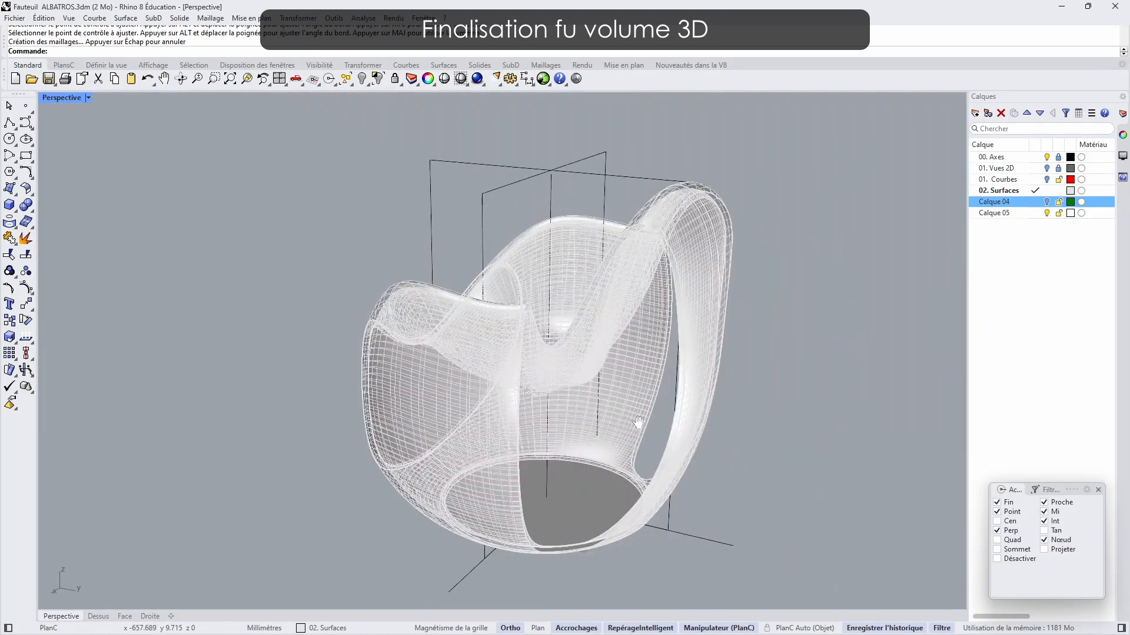
scroll(656, 499, "up", 5)
key("Return")
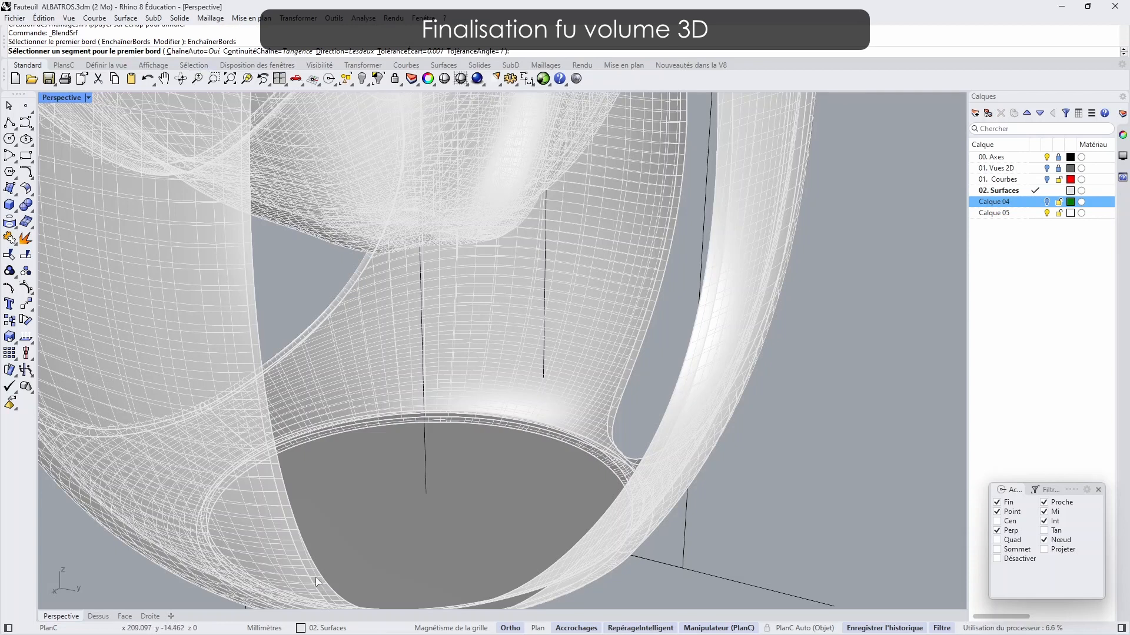
scroll(302, 570, "down", 5)
left_click(331, 298)
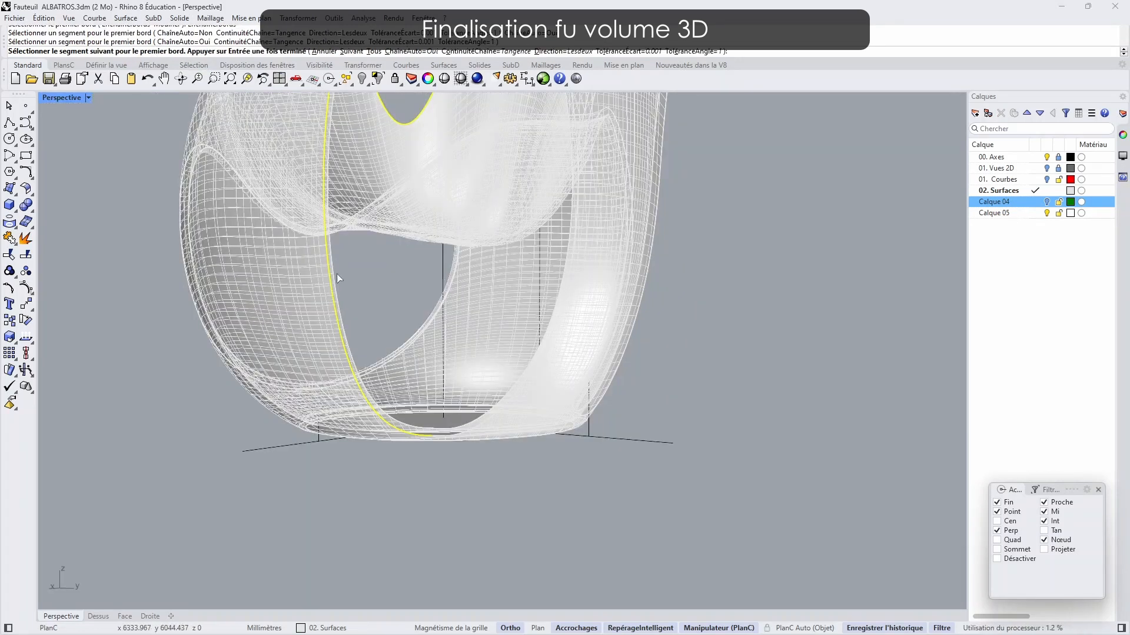
right_click_drag(516, 217, 425, 293)
scroll(425, 293, "up", 3)
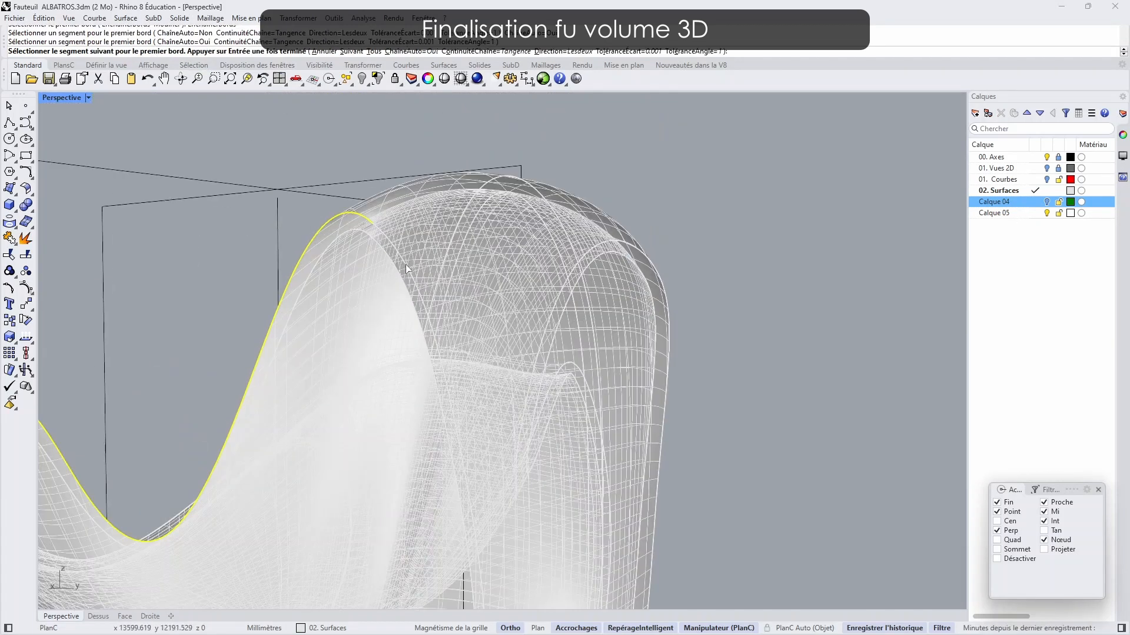
key("Return")
- Set the side opening's other parallel shell edge as the second blend edge, keeping the proposed seam points
scroll(406, 271, "down", 3)
right_click_drag(366, 391, 415, 259)
left_click(338, 537)
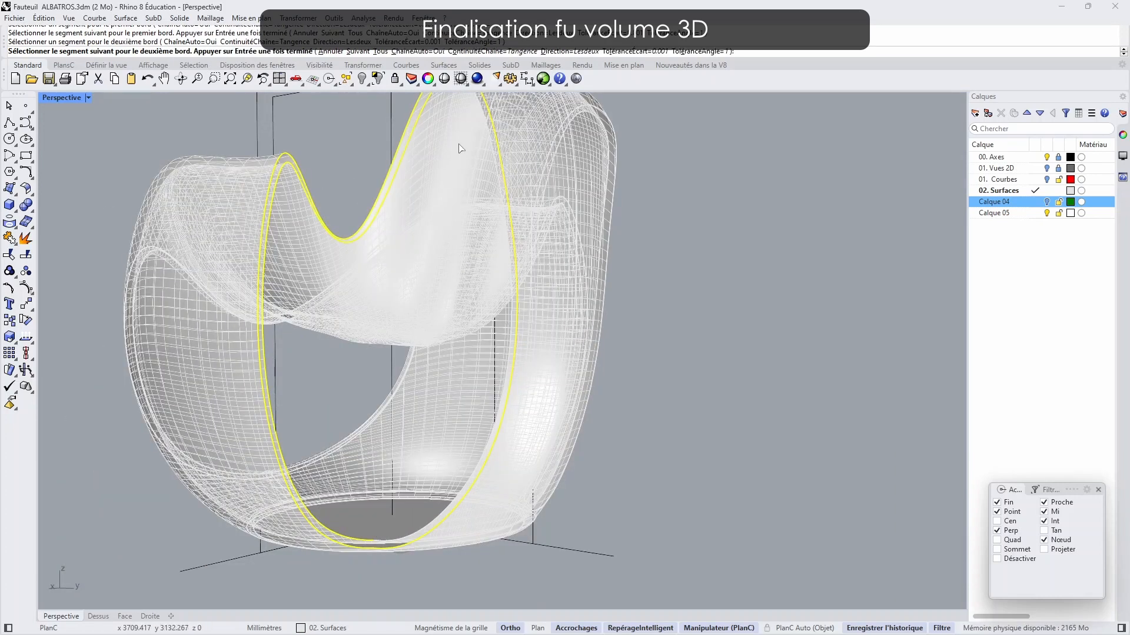
right_click_drag(462, 148, 424, 294)
key("Return")
scroll(399, 418, "down", 3)
right_click_drag(399, 419, 446, 272, "shift")
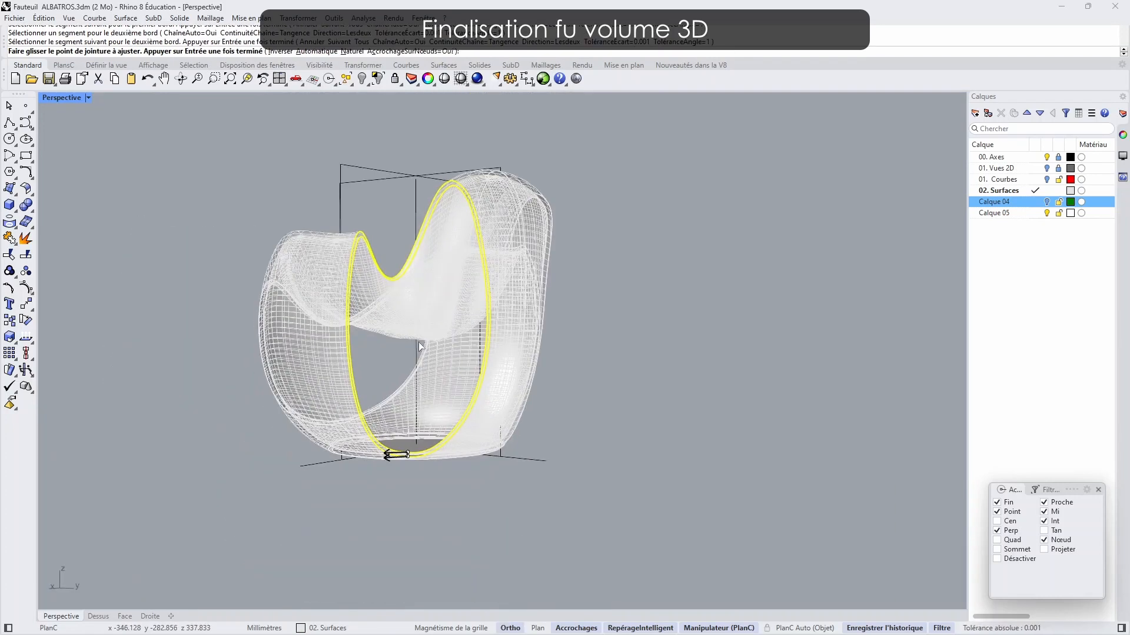
key("Return")
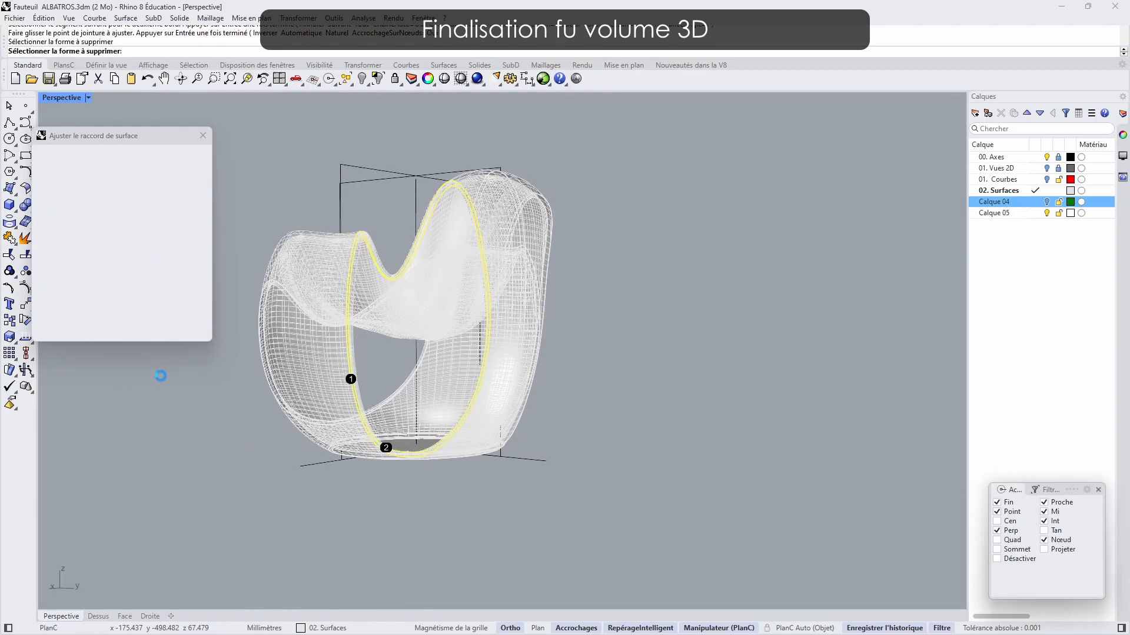
- Create the side opening's blend with curvature continuity on both edges and both bulge factors at 0.697
scroll(512, 317, "up", 10)
scroll(511, 318, "down", 6)
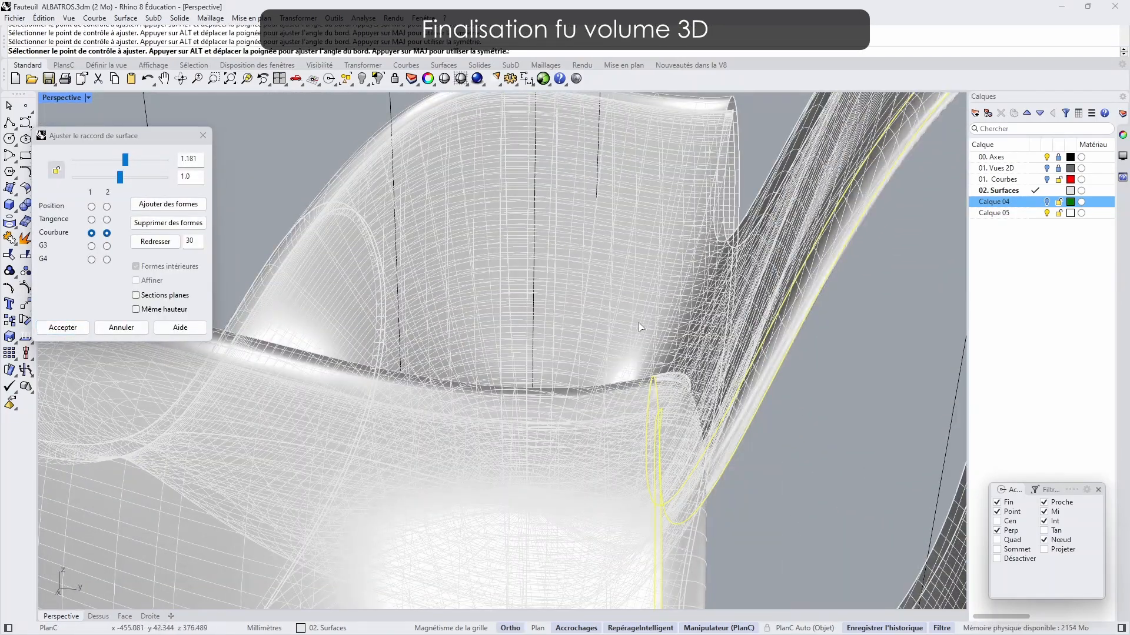
mouse_move(712, 332)
right_mouse_down()
mouse_move(693, 352)
mouse_move(718, 403)
mouse_move(715, 340)
right_mouse_up()
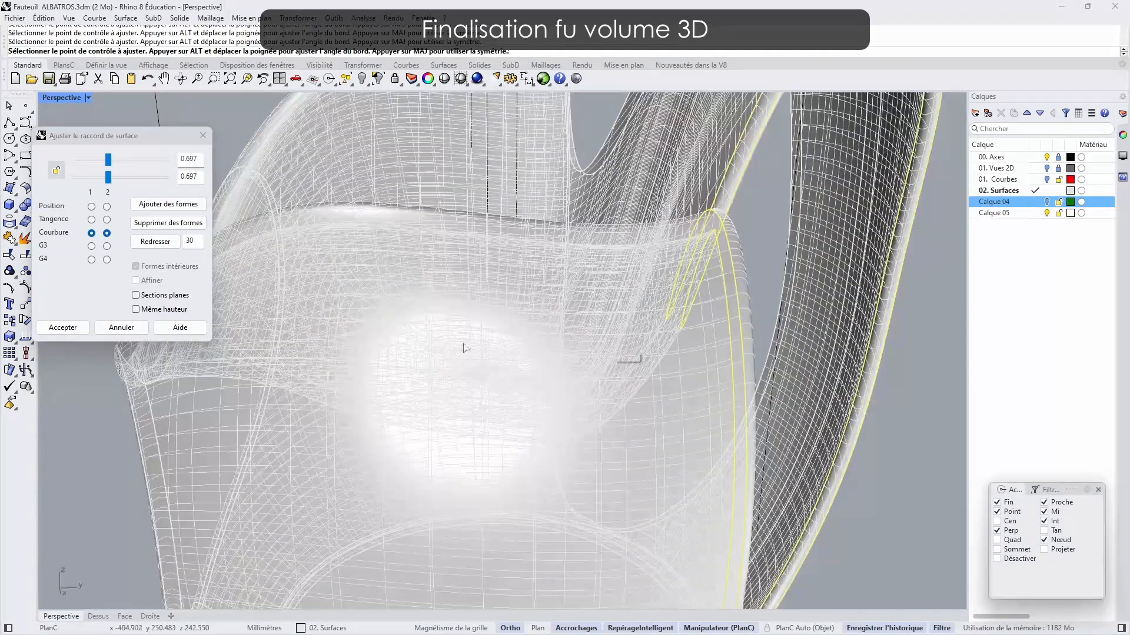
key("Return")
- Mirror a copy of the side opening's blend across the chair's central Y axis in the top view, starting the mirror plane at 0
double_click(48, 99)
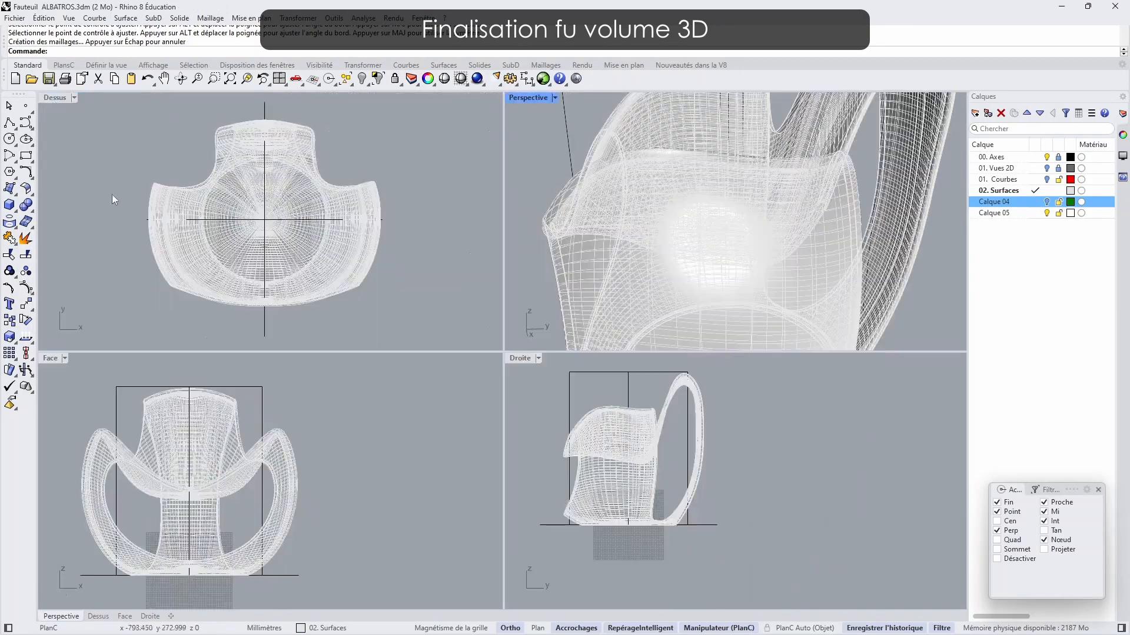
left_click(315, 139)
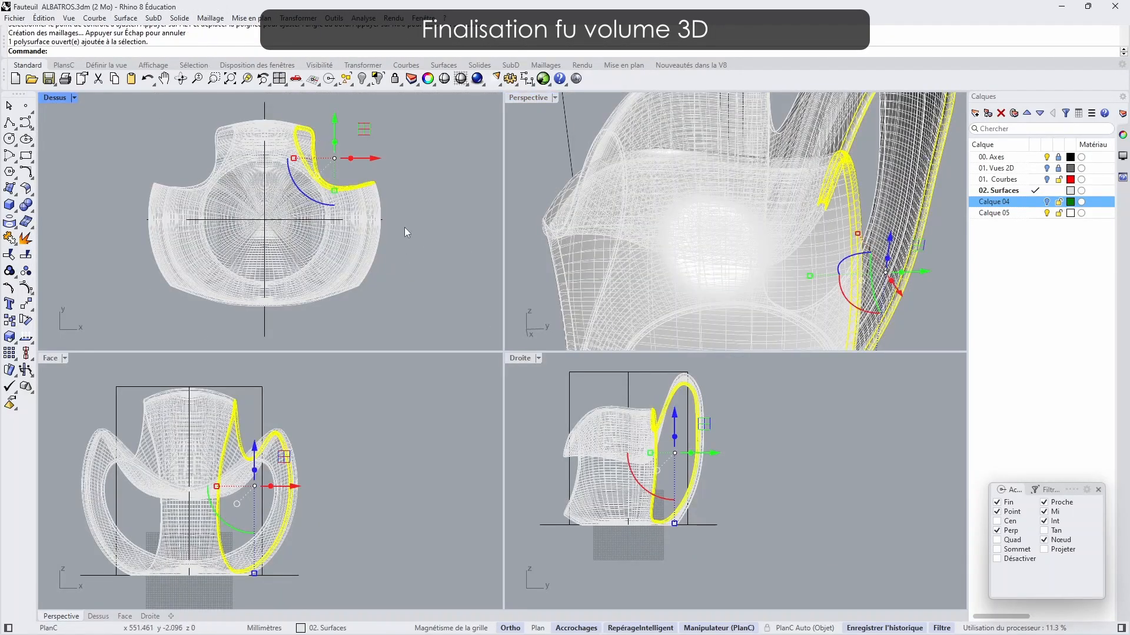
left_click(297, 18)
left_click(315, 111)
type("0")
key("Return")
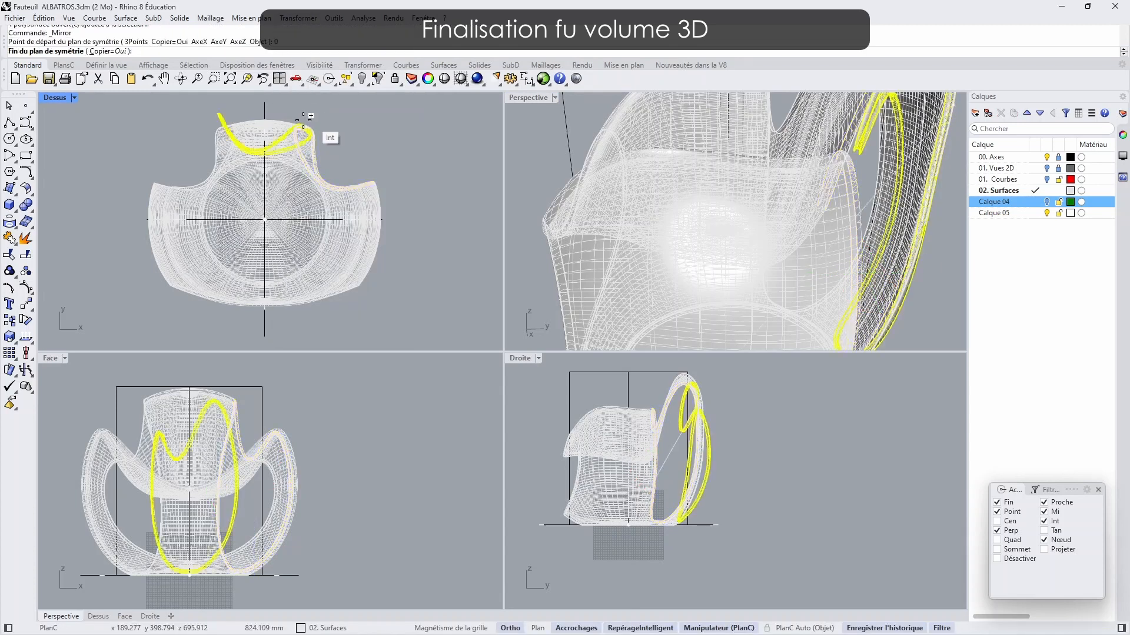
left_click(306, 110)
- Hide the 00. Axes layer and apply the arcs.png environment map analysis to the whole armchair in the perspective view
double_click(528, 98)
scroll(588, 329, "down", 5)
right_click_drag(589, 329, 679, 420)
left_click(1047, 157)
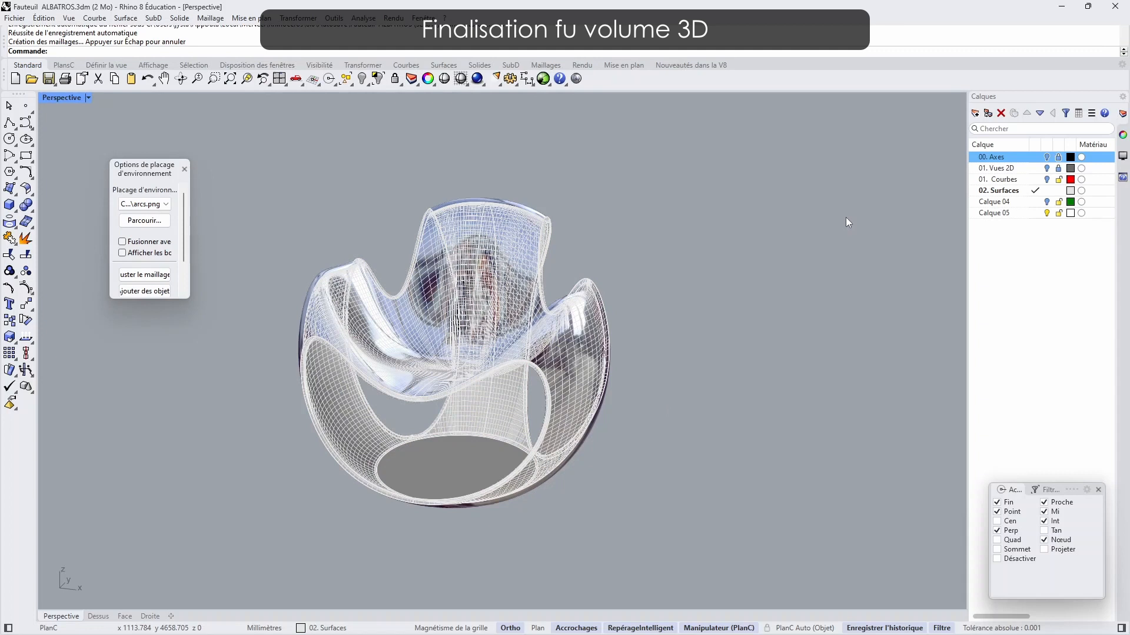
- Examine the environment map reflections on the seat, backrest, armrests and blended edges from several angles to judge surface smoothness
right_click_drag(845, 223, 753, 241)
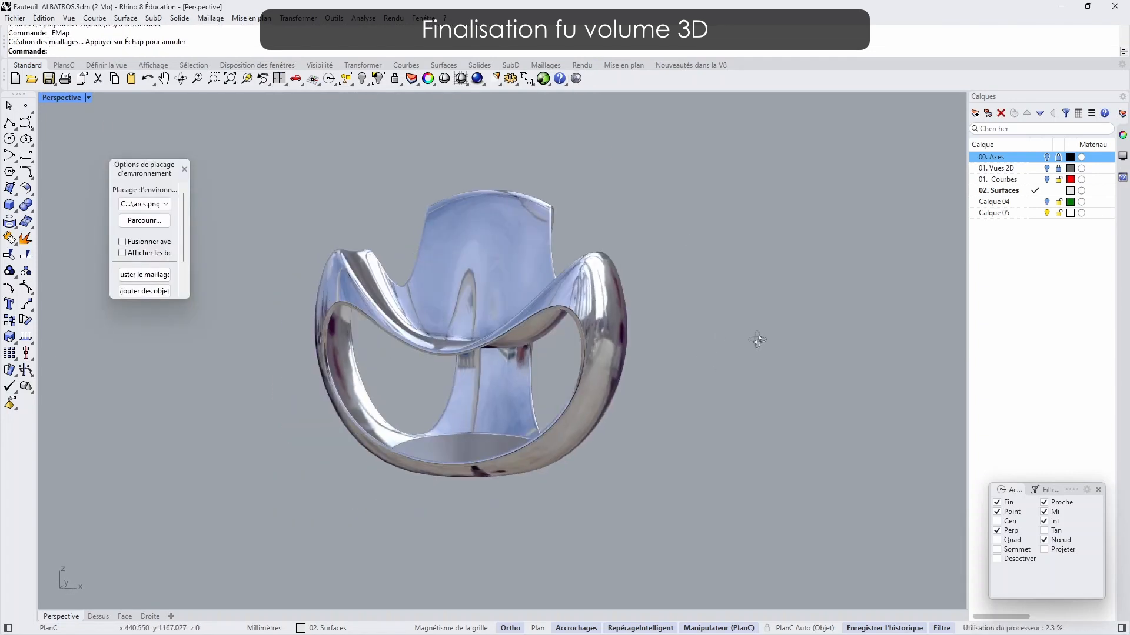
right_click_drag(757, 336, 687, 300)
scroll(665, 239, "up", 7)
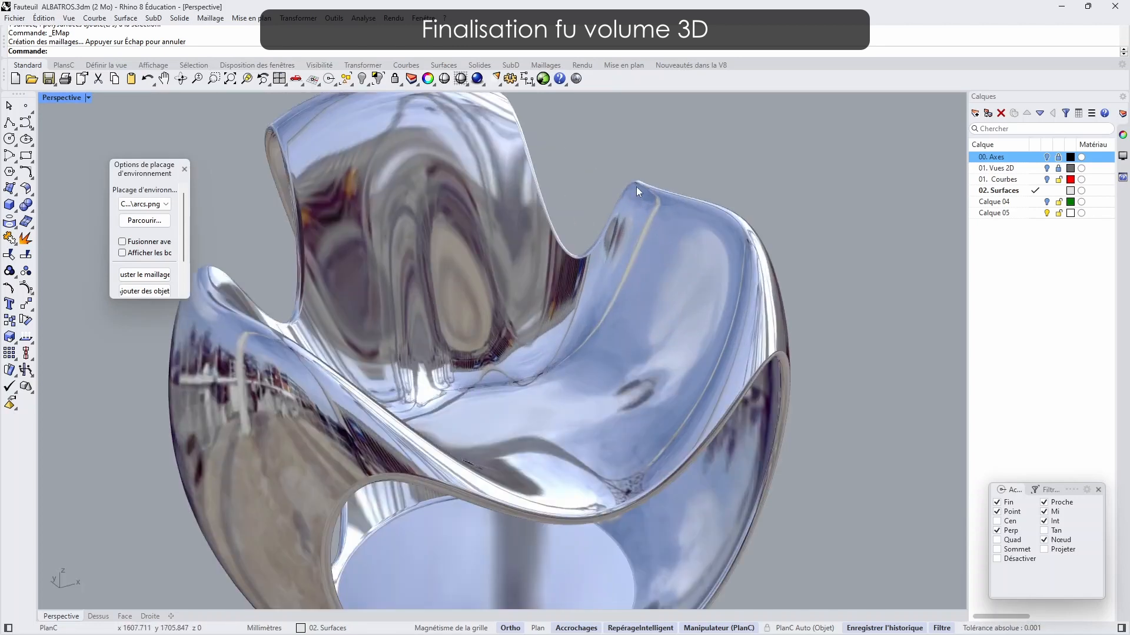
right_click_drag(635, 182, 609, 277)
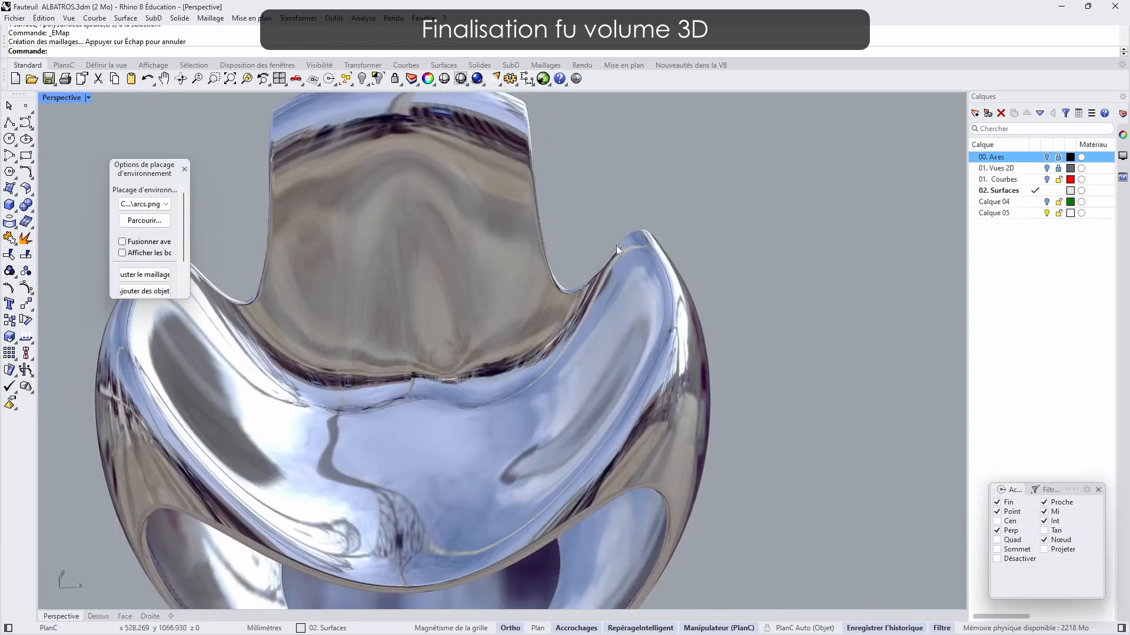
right_click_drag(645, 246, 589, 308)
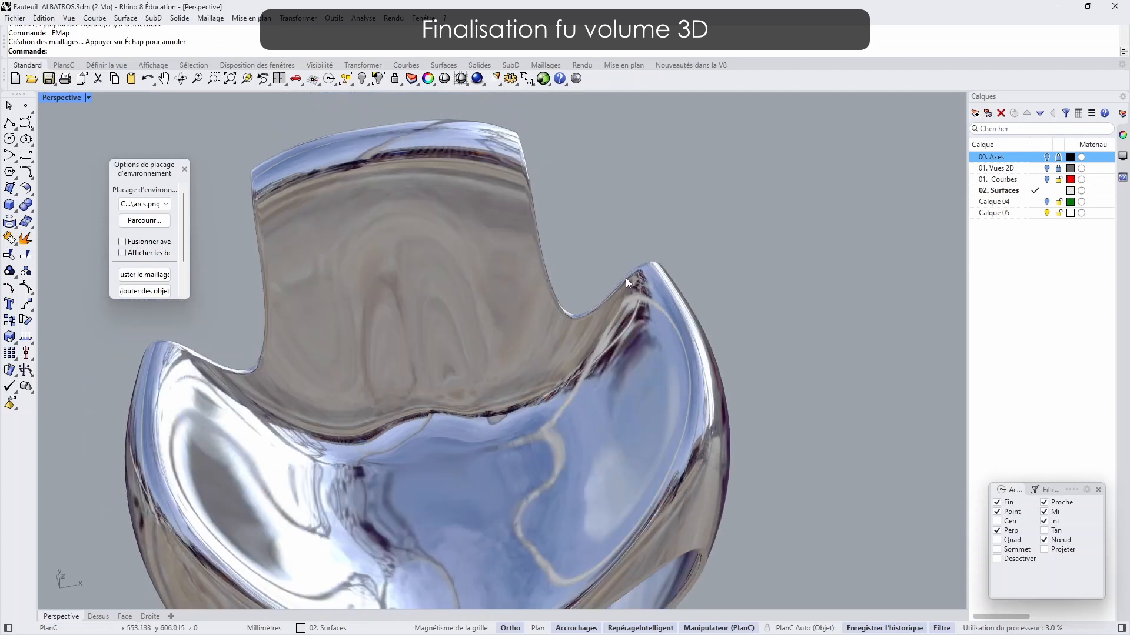
right_click(659, 274)
right_click_drag(659, 274, 566, 191)
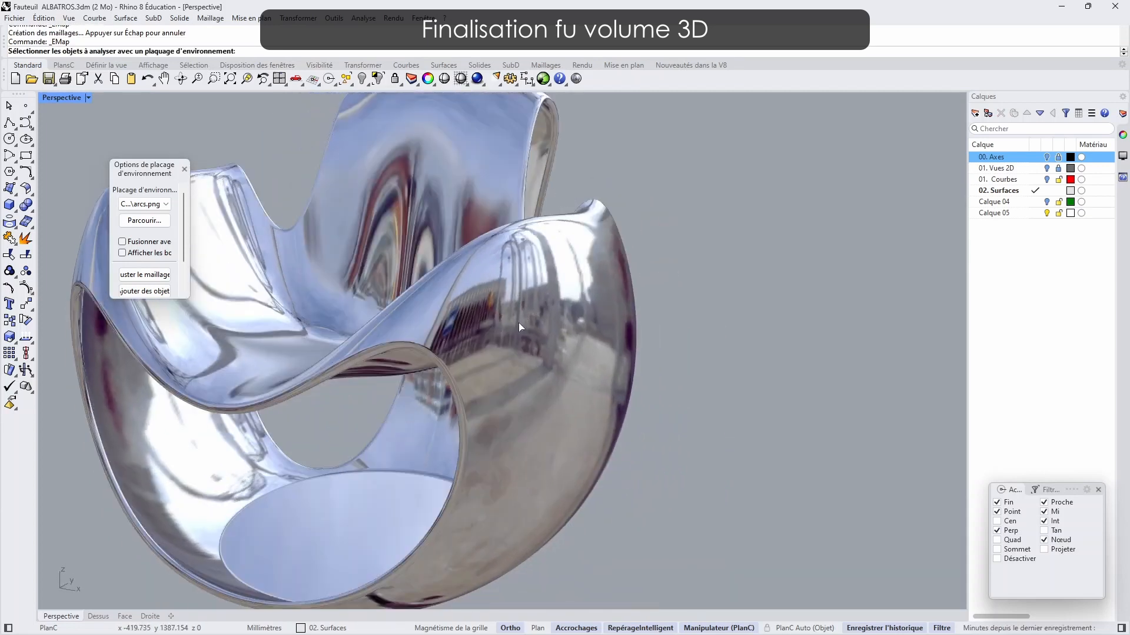
scroll(504, 348, "down", 5)
right_click_drag(504, 348, 651, 404)
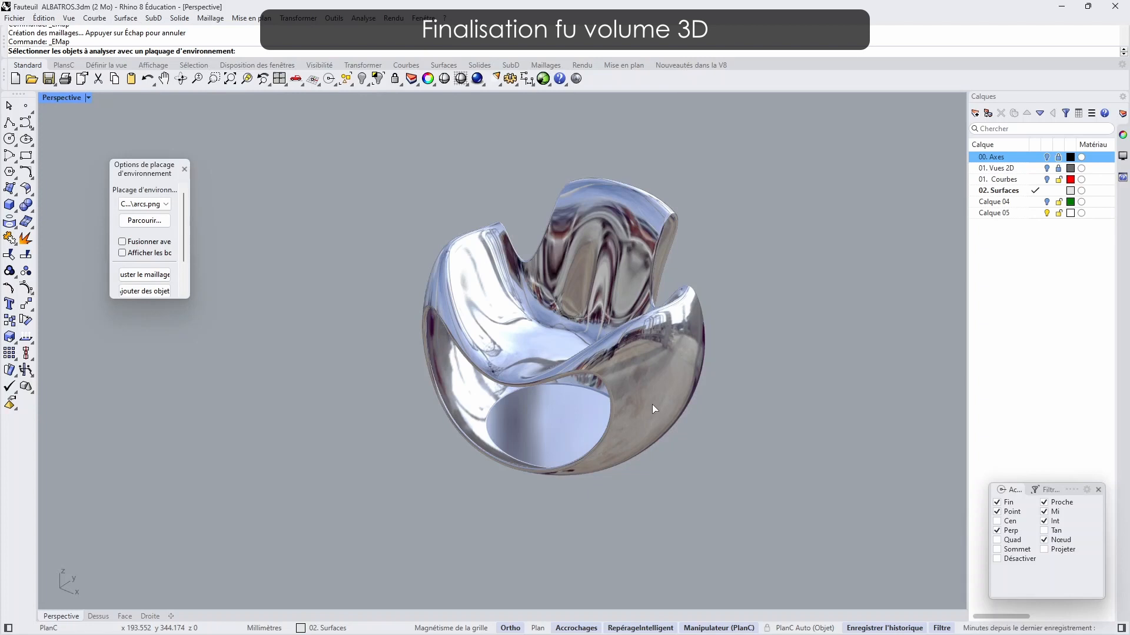
right_click_drag(652, 404, 471, 331)
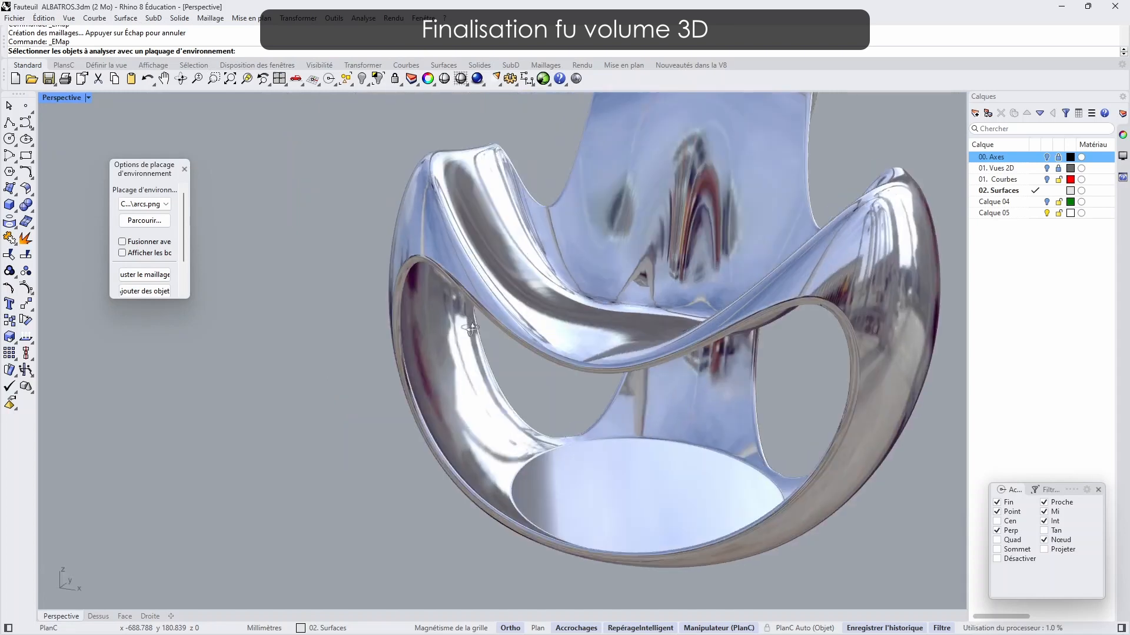
scroll(583, 364, "down", 5)
right_click_drag(582, 363, 603, 408)
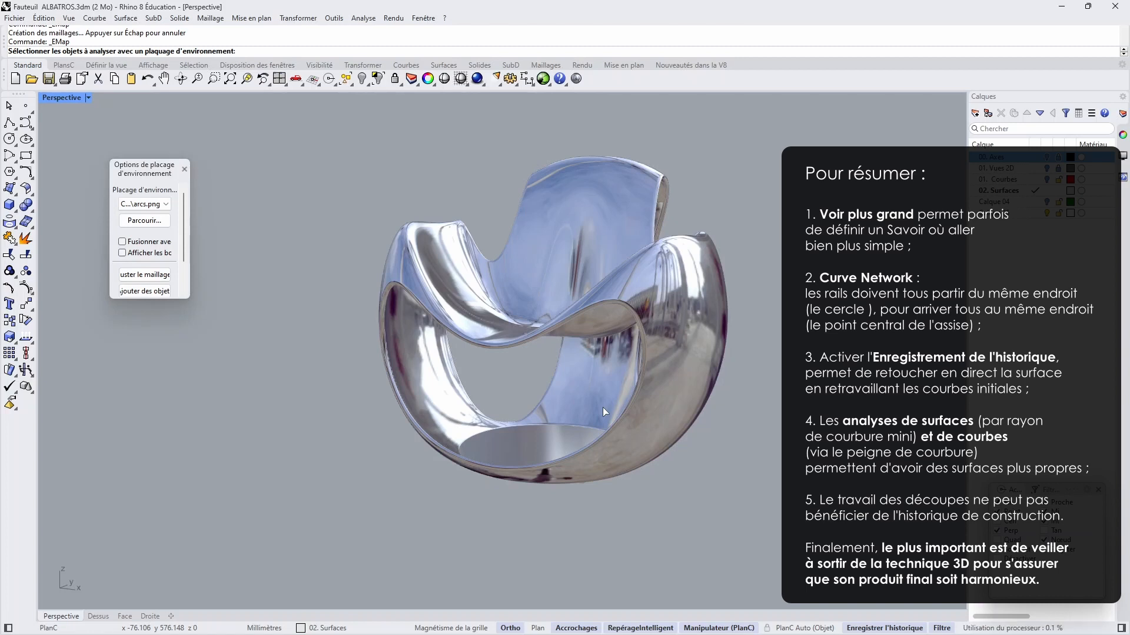
key("ctrl+alt+e")
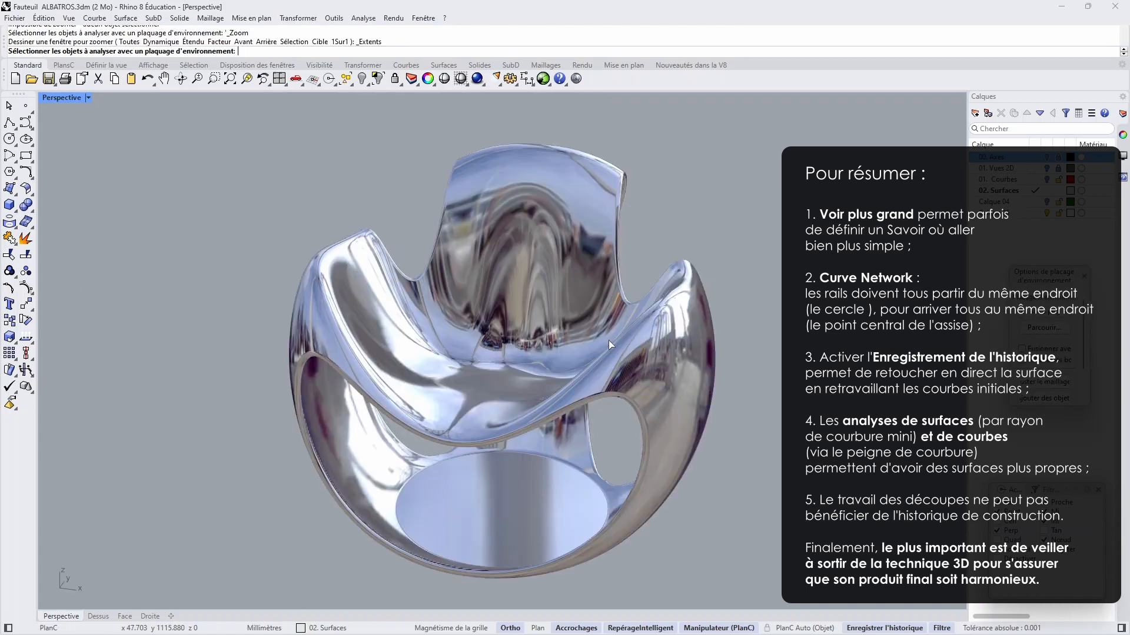